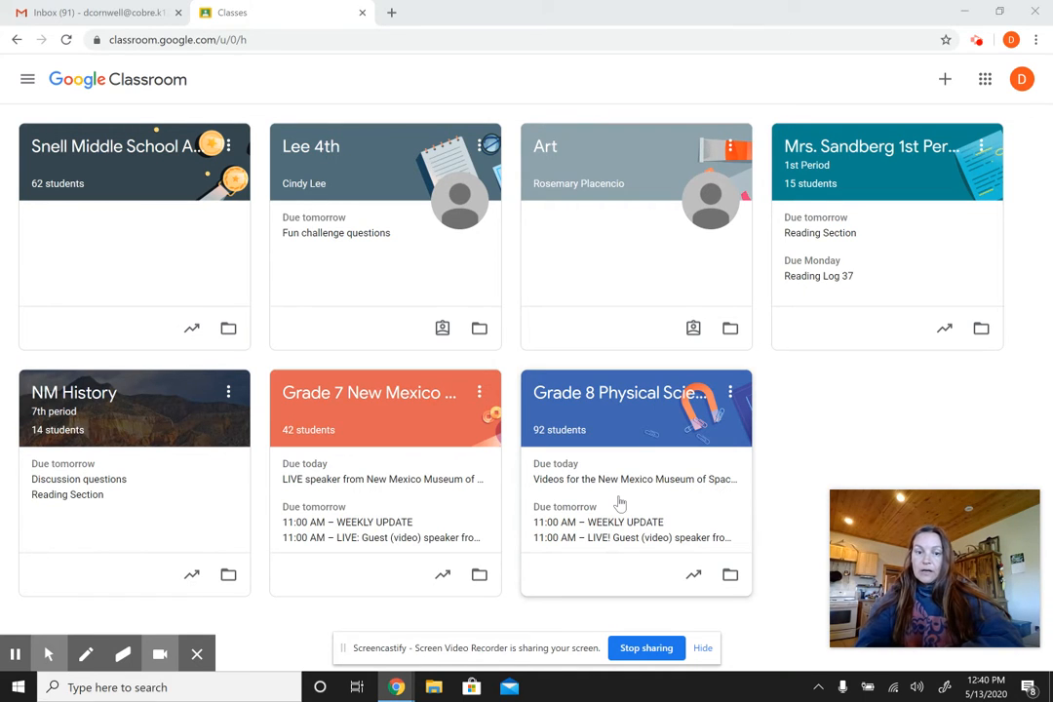
Create a quiz assignment in the Grade 7 New Mexico History class and title it "Timeline Summary Quiz"
left_click(341, 401)
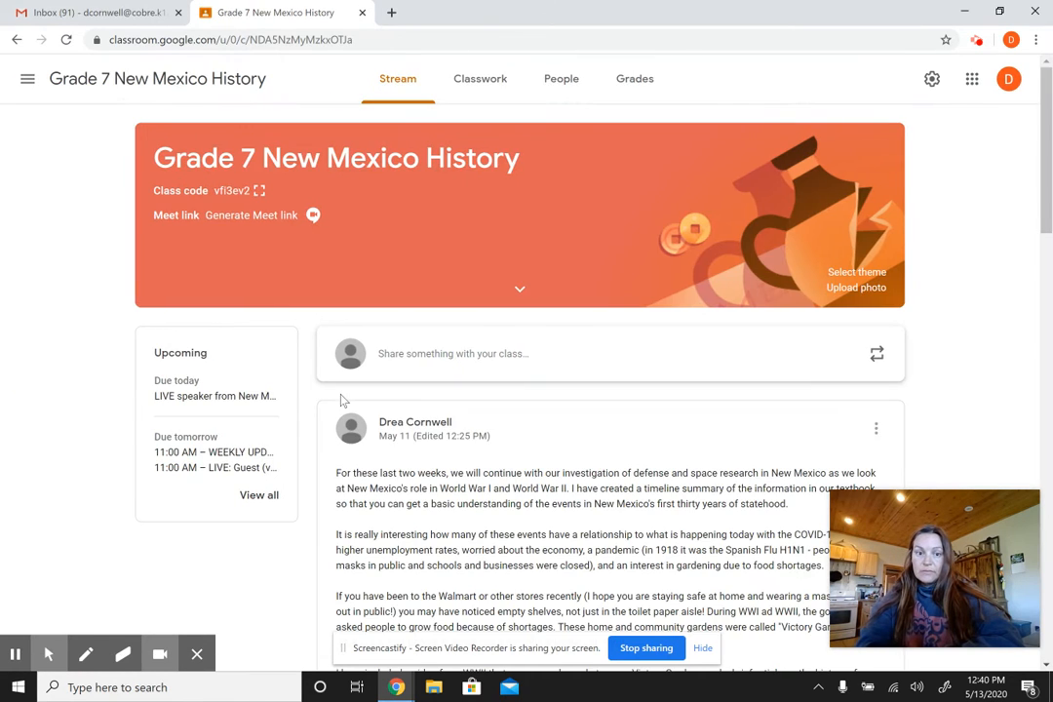
left_click(481, 94)
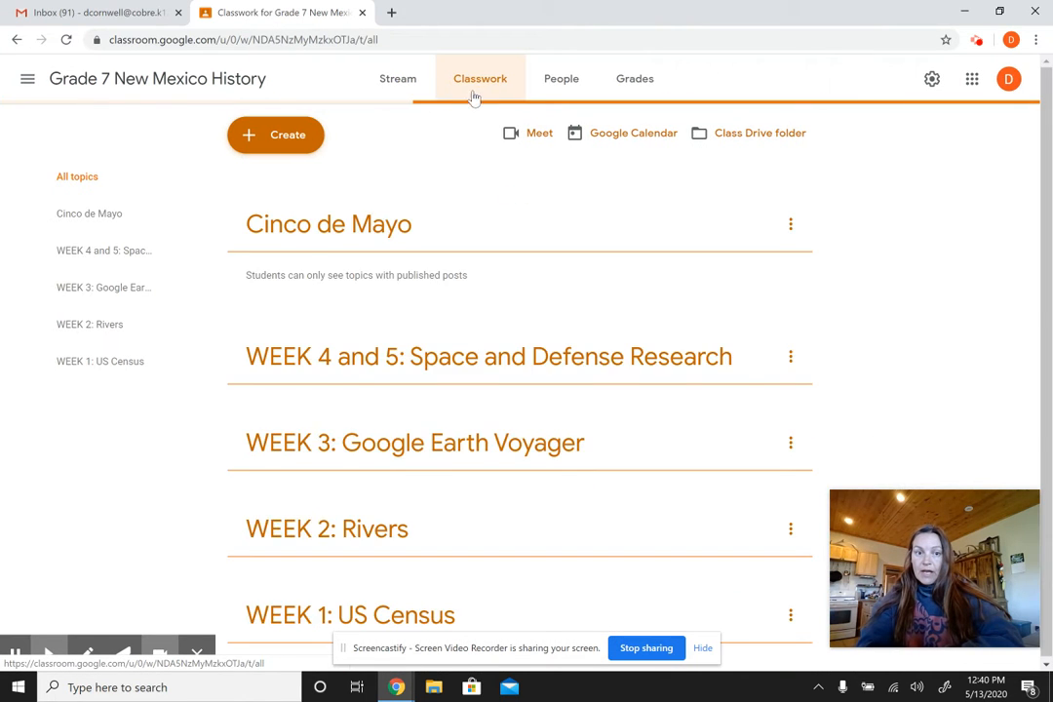
left_click(274, 137)
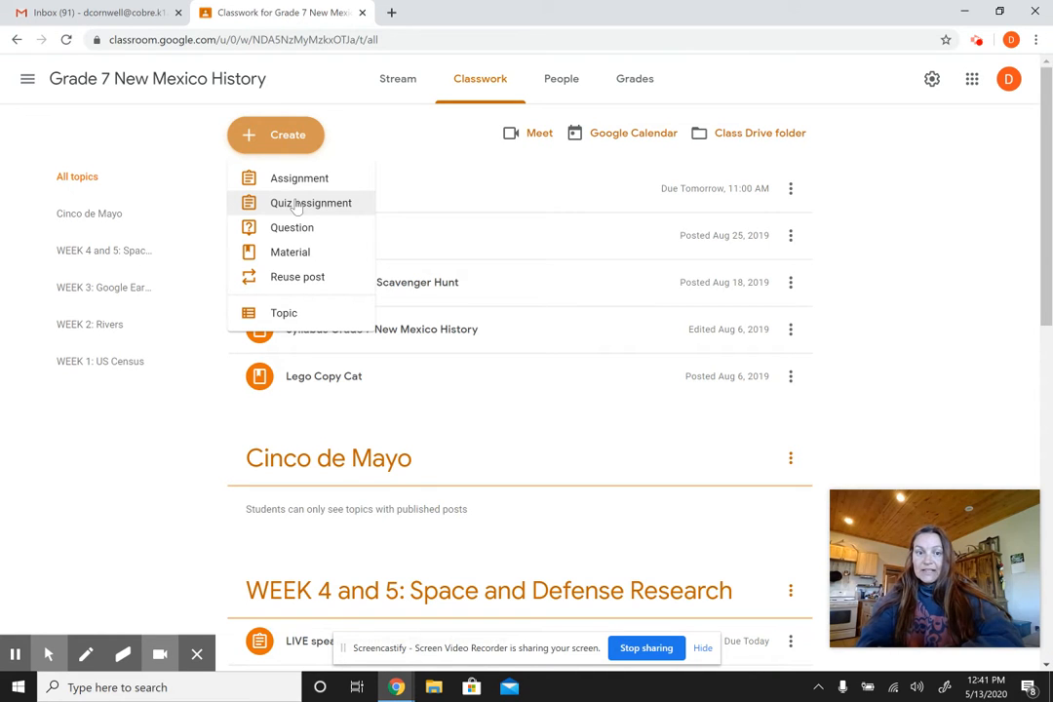
left_click(296, 204)
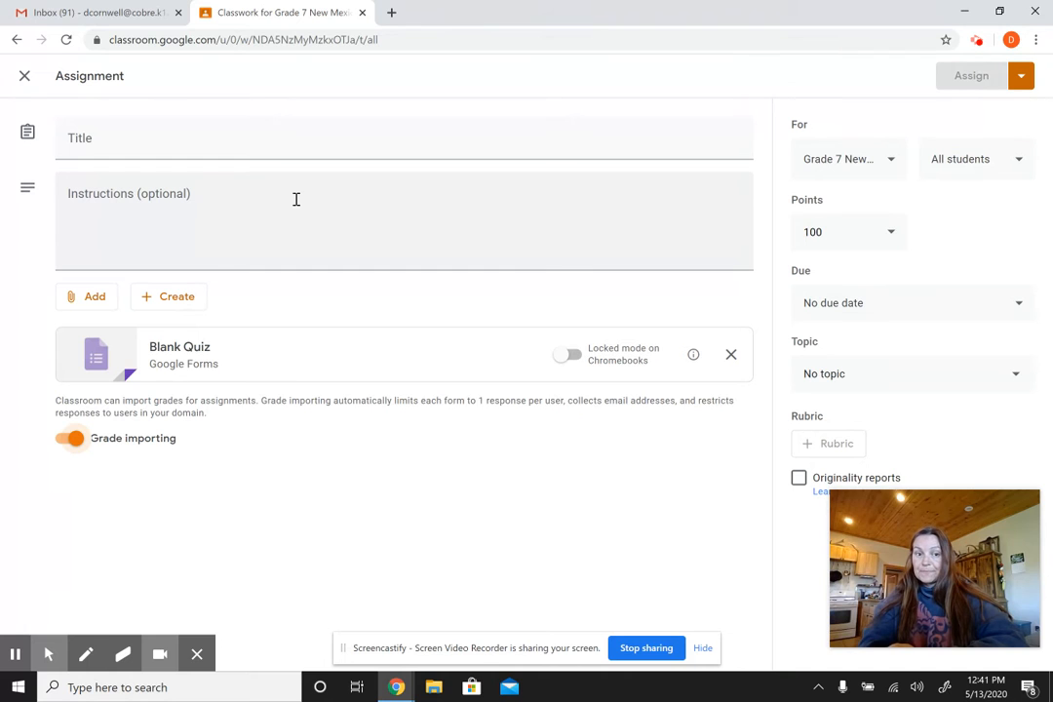
left_click(132, 143)
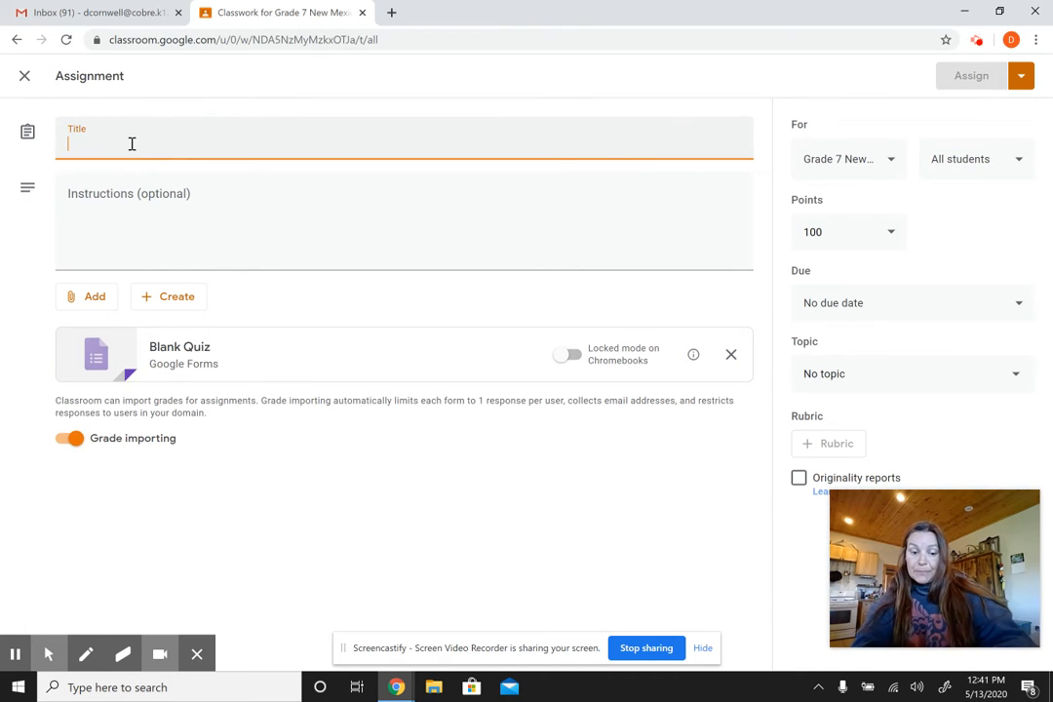
type("Timeline Summary Quiz")
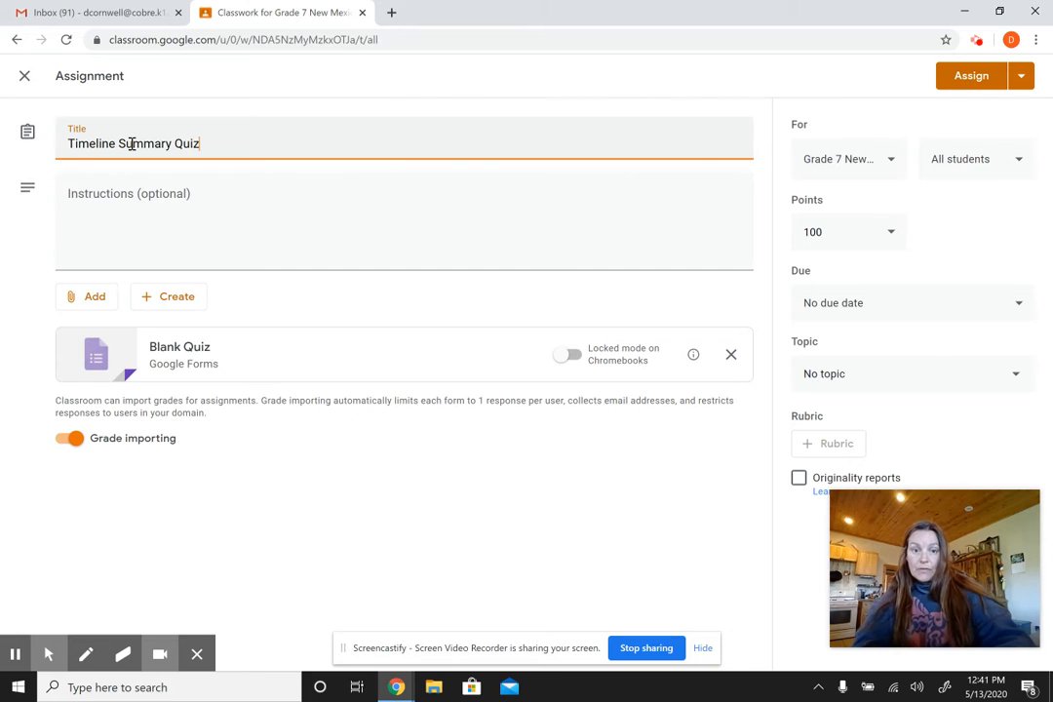
Enter the assignment instructions "After you have read the timeline summary for WWI and WWII, please complete this quiz"
left_click(96, 193)
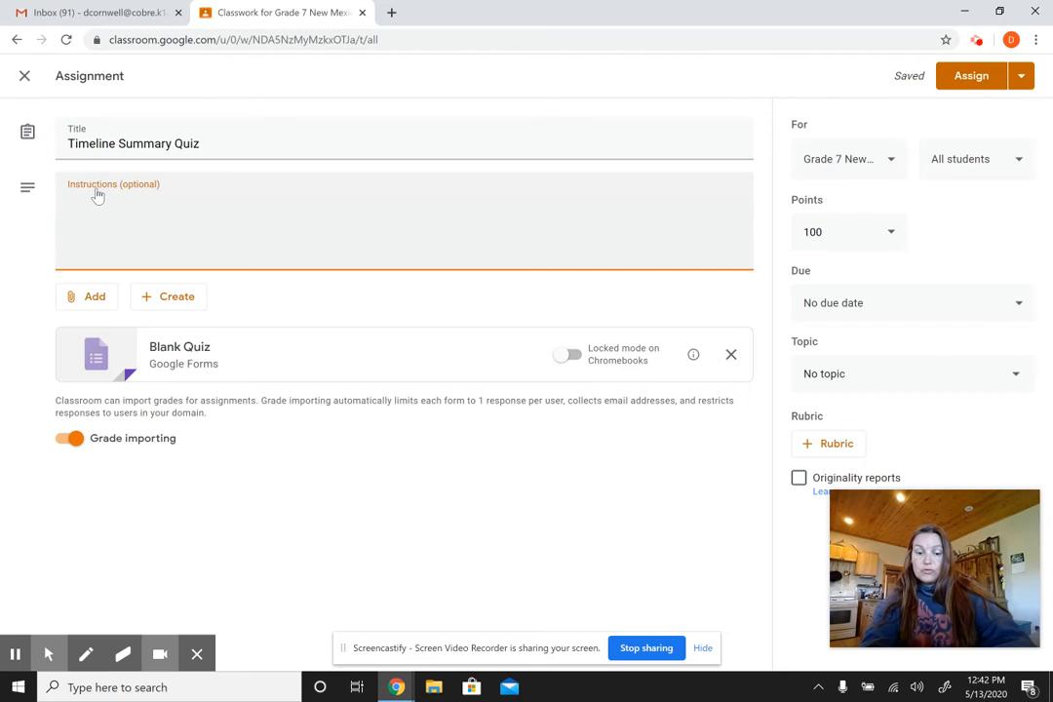
type("A")
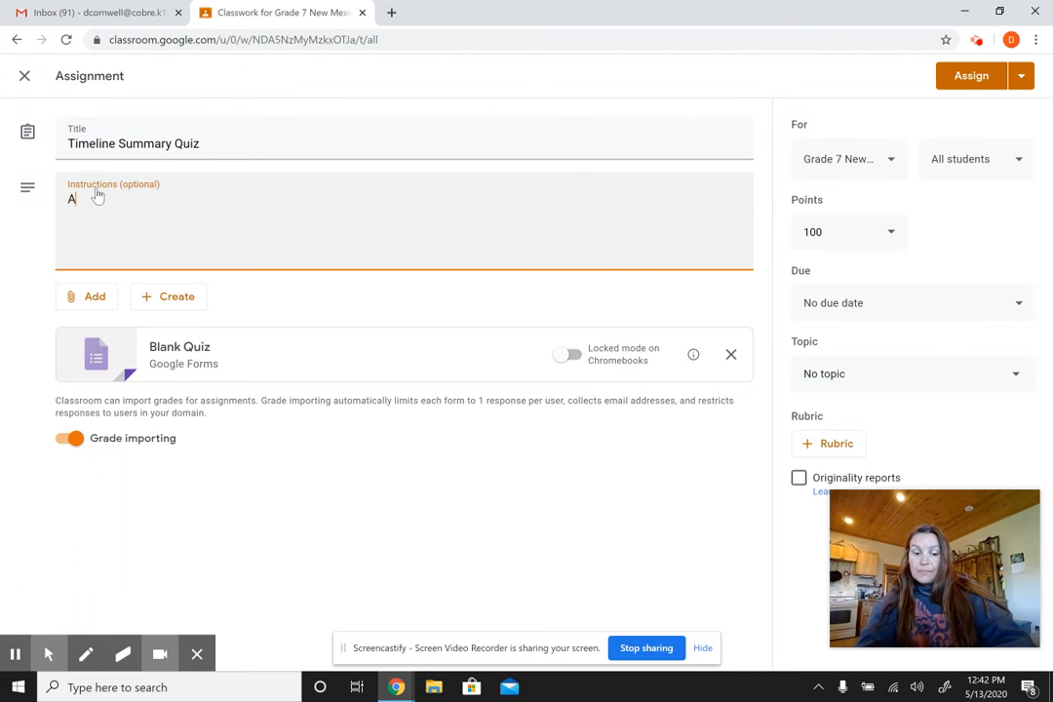
type("fter you hav")
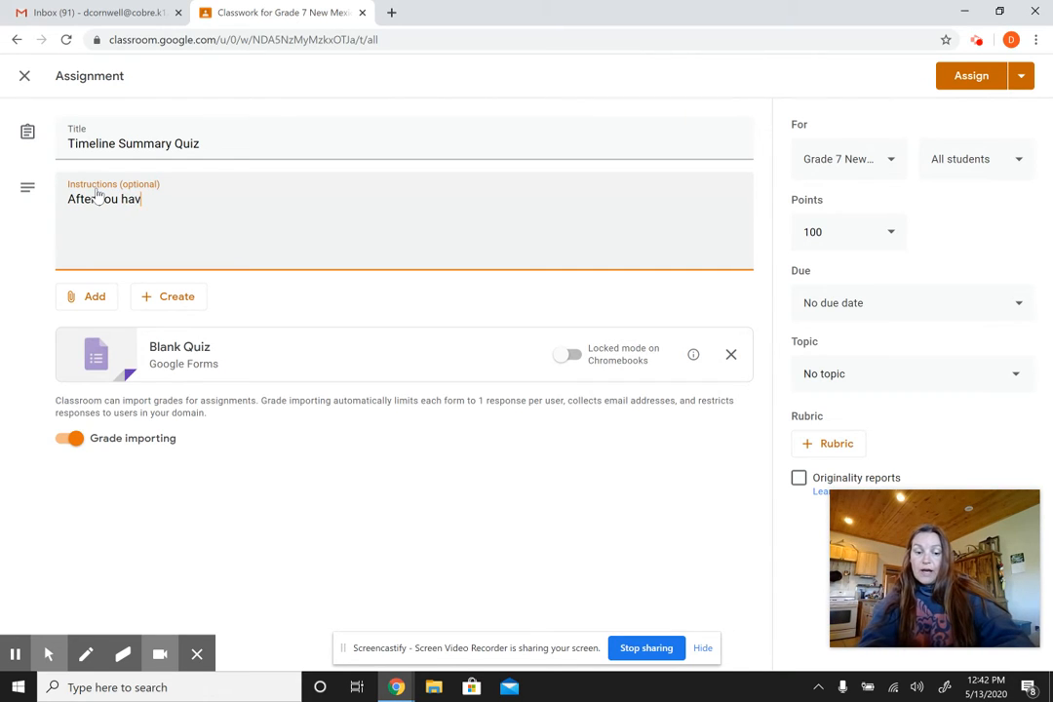
type("e read the ")
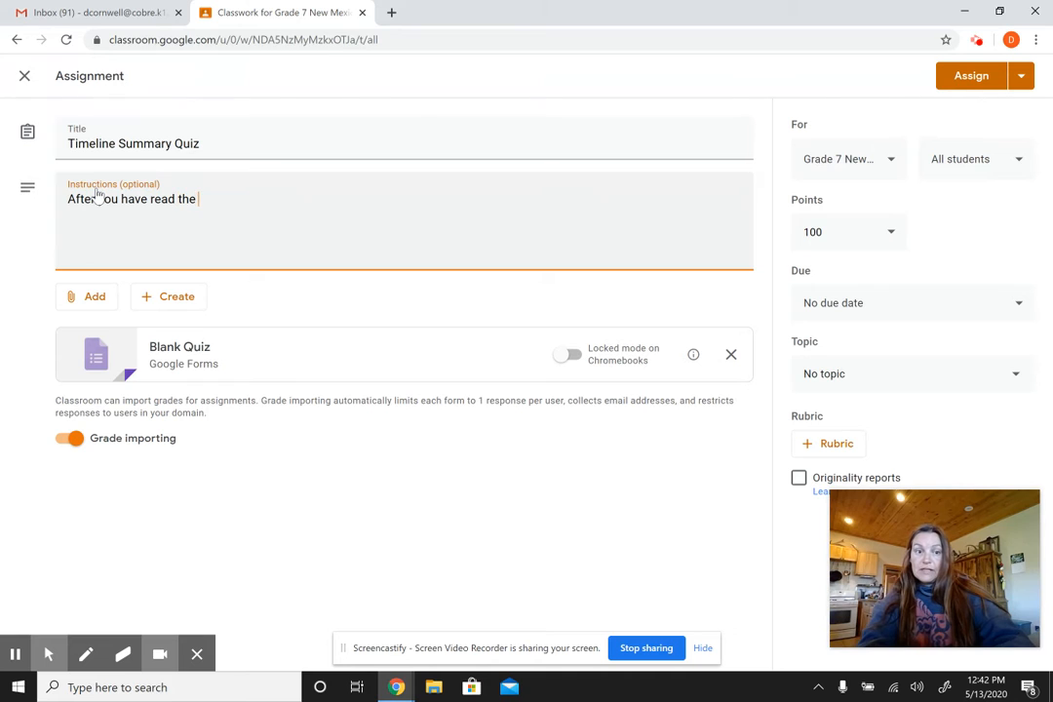
type("timelin")
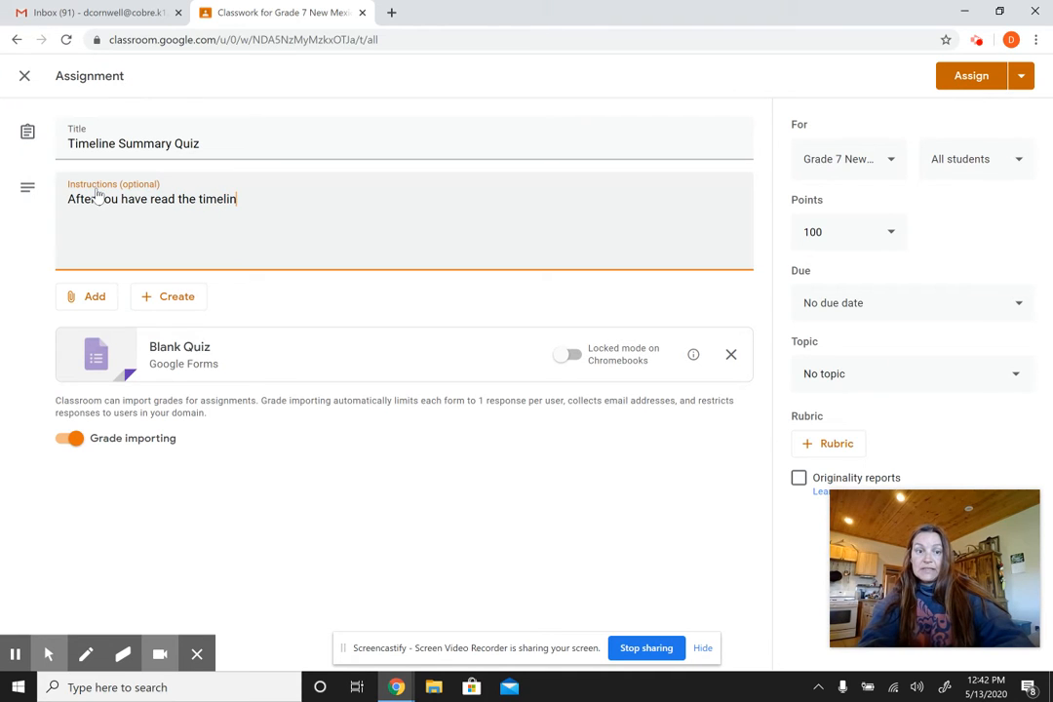
type("e summary for ")
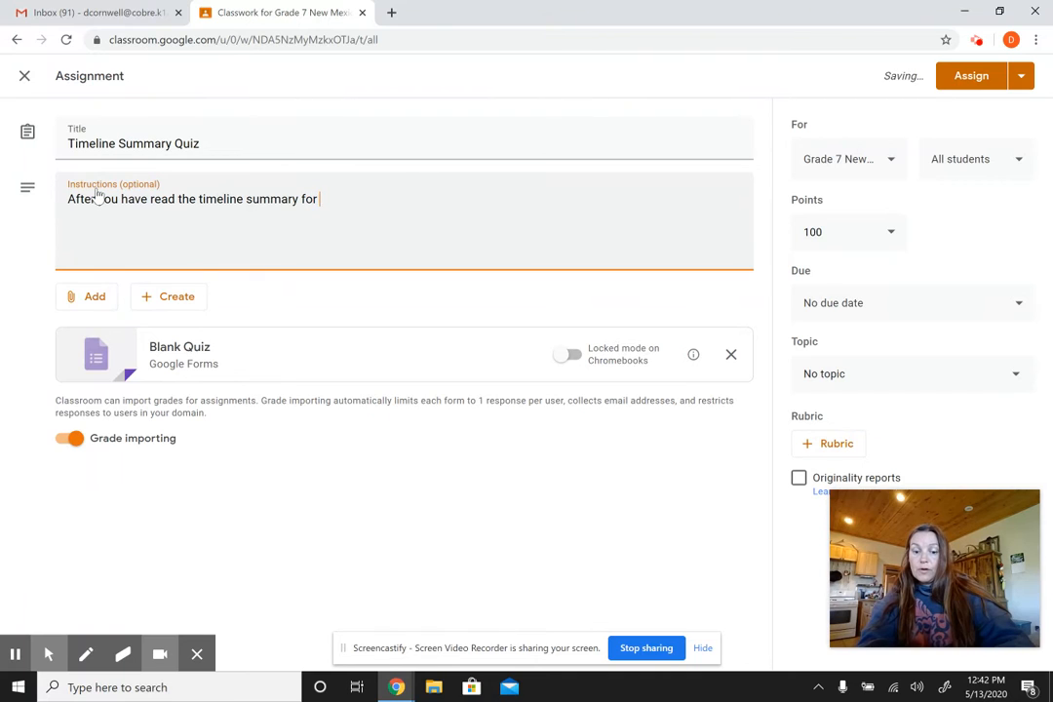
type("WWI and ")
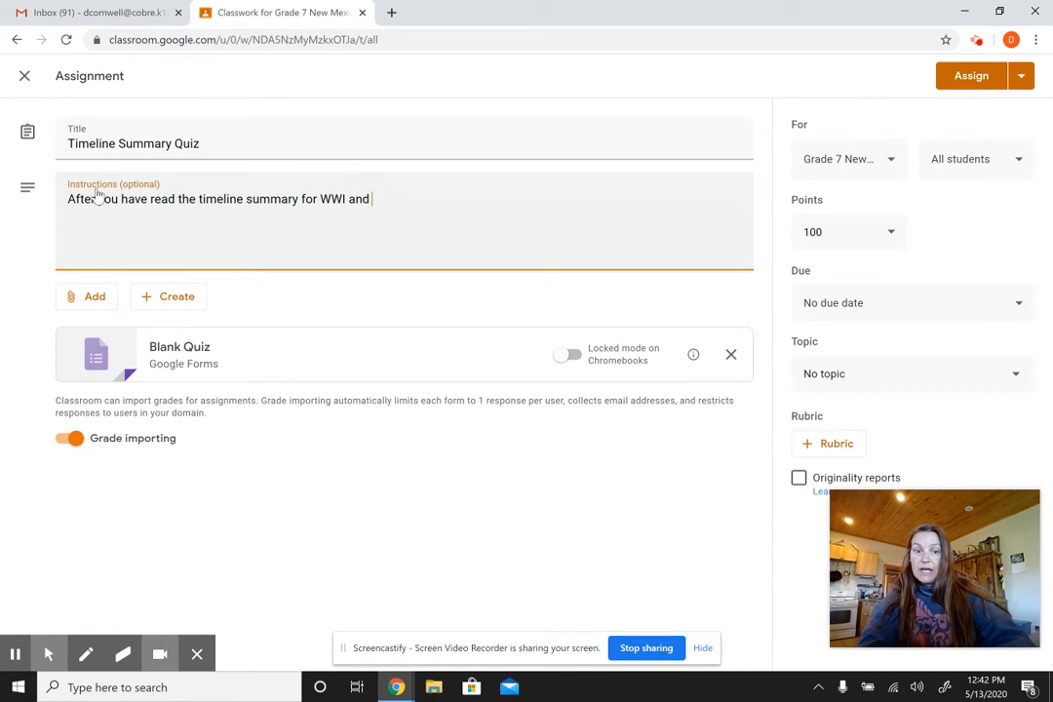
type("WWII")
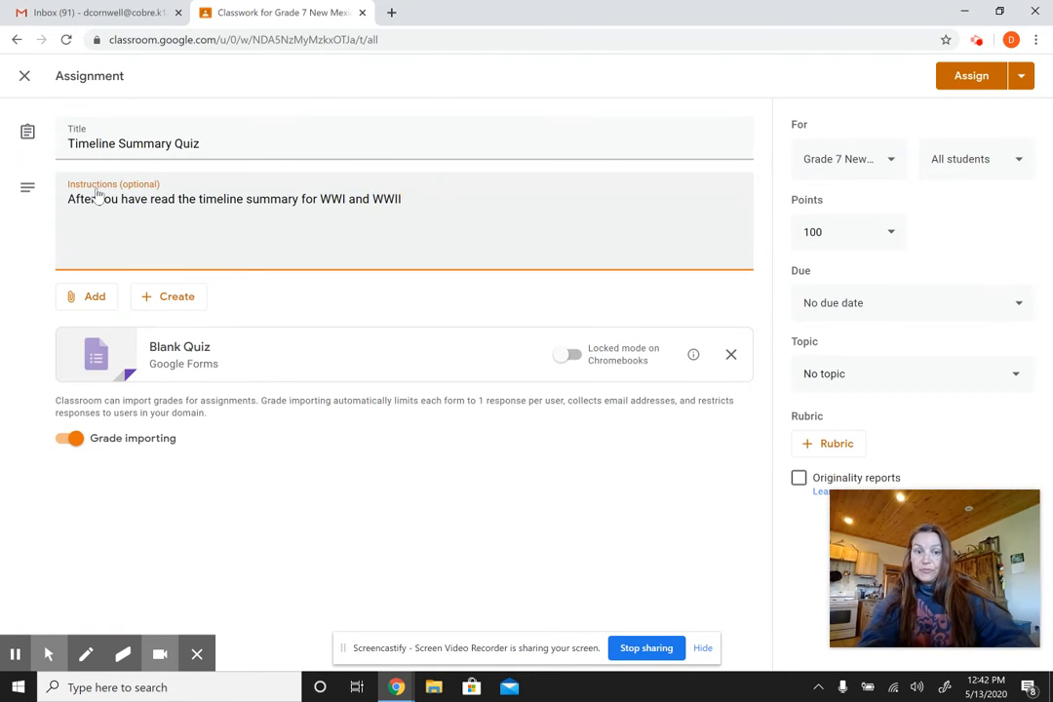
type(", please vom")
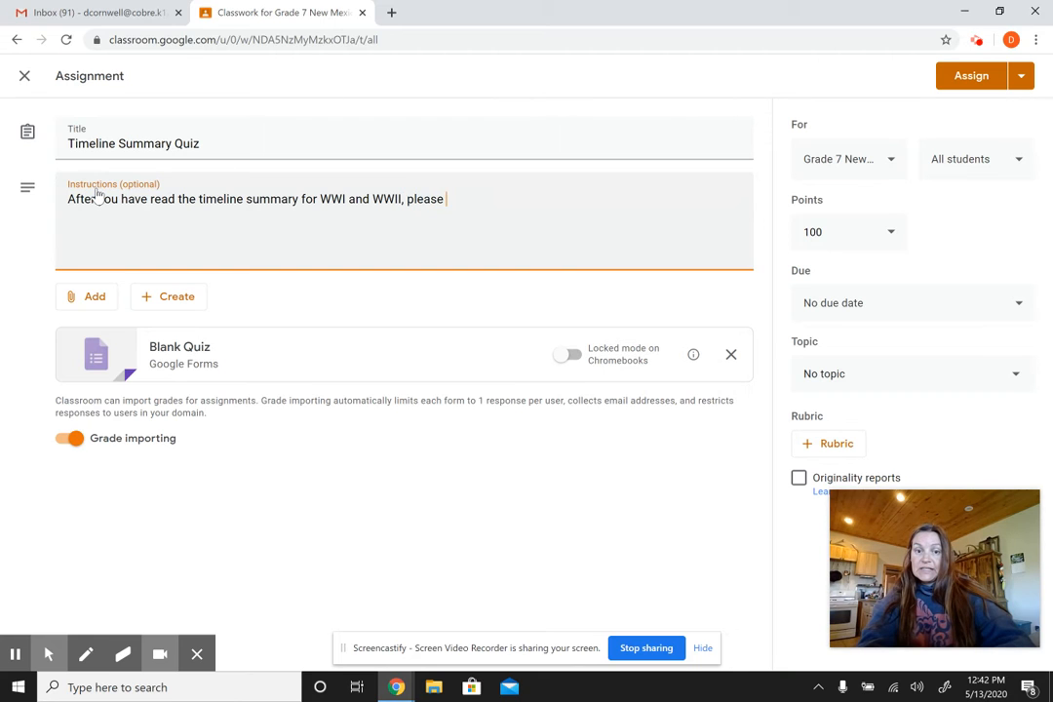
key("BackSpace")
key("BackSpace")
key("BackSpace")
type("complete th")
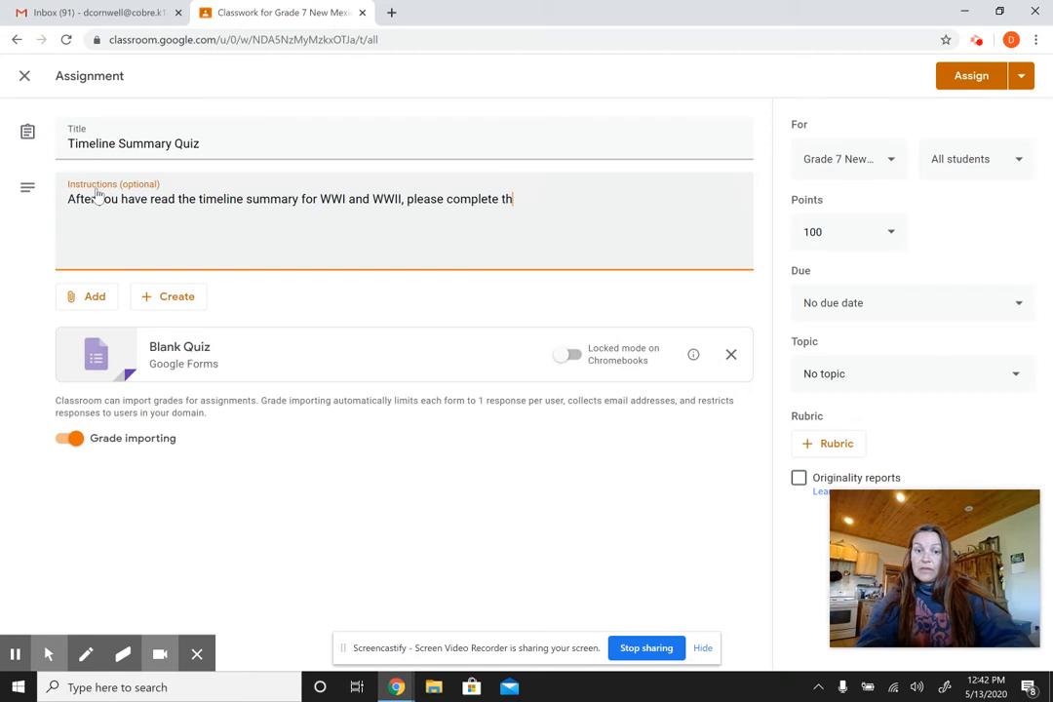
type("is quiz")
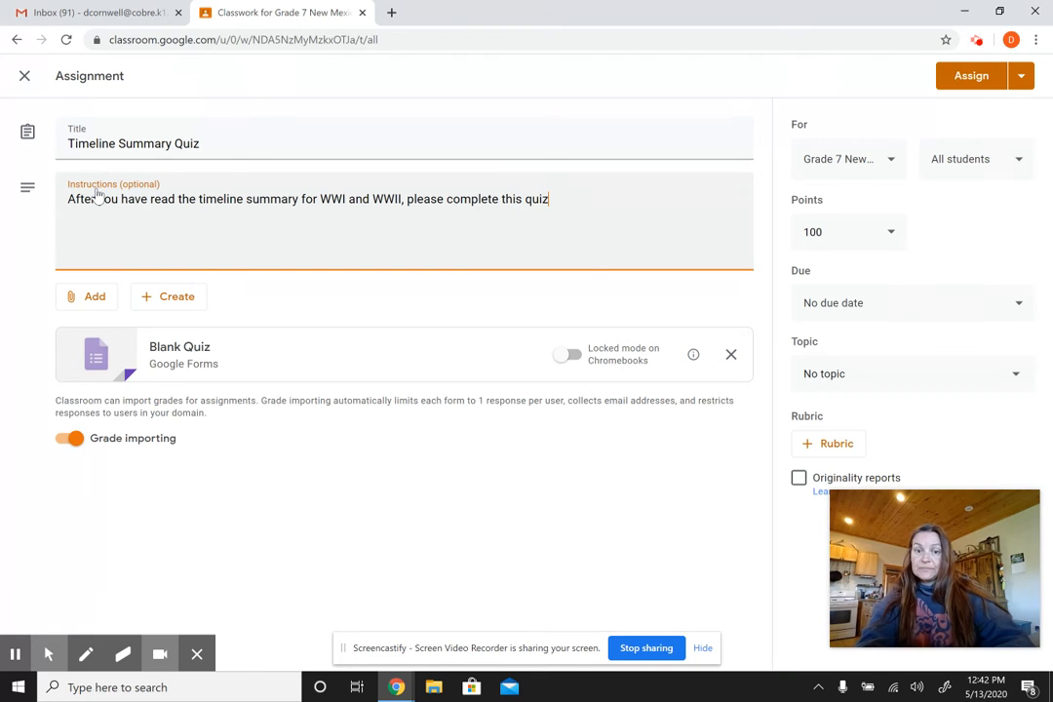
Append "I recommend taking notes on the reading or opening the reading in another tab while you take the quiz for reference." to the instructions
type(". I ")
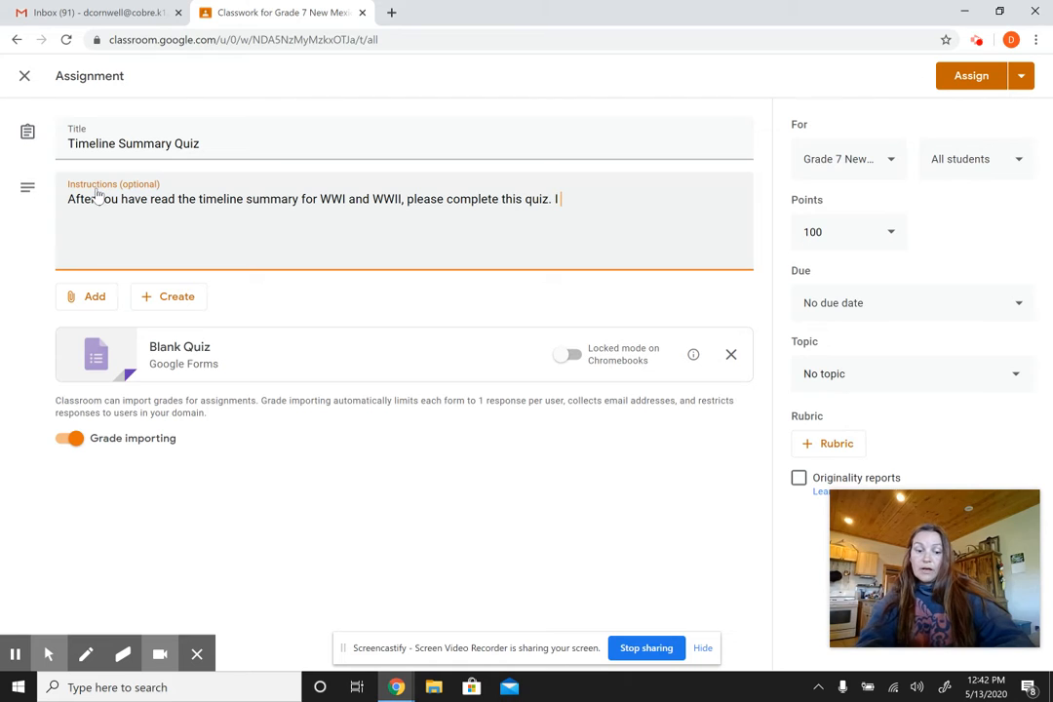
type("recommend taking notes")
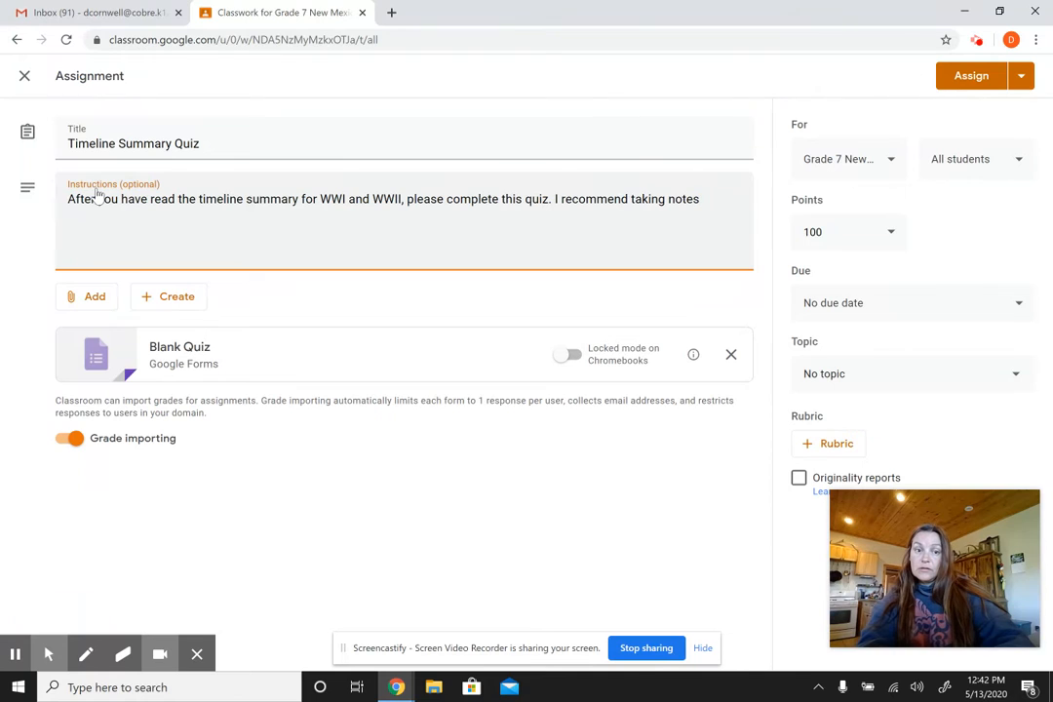
type(" on the reading or opening the ")
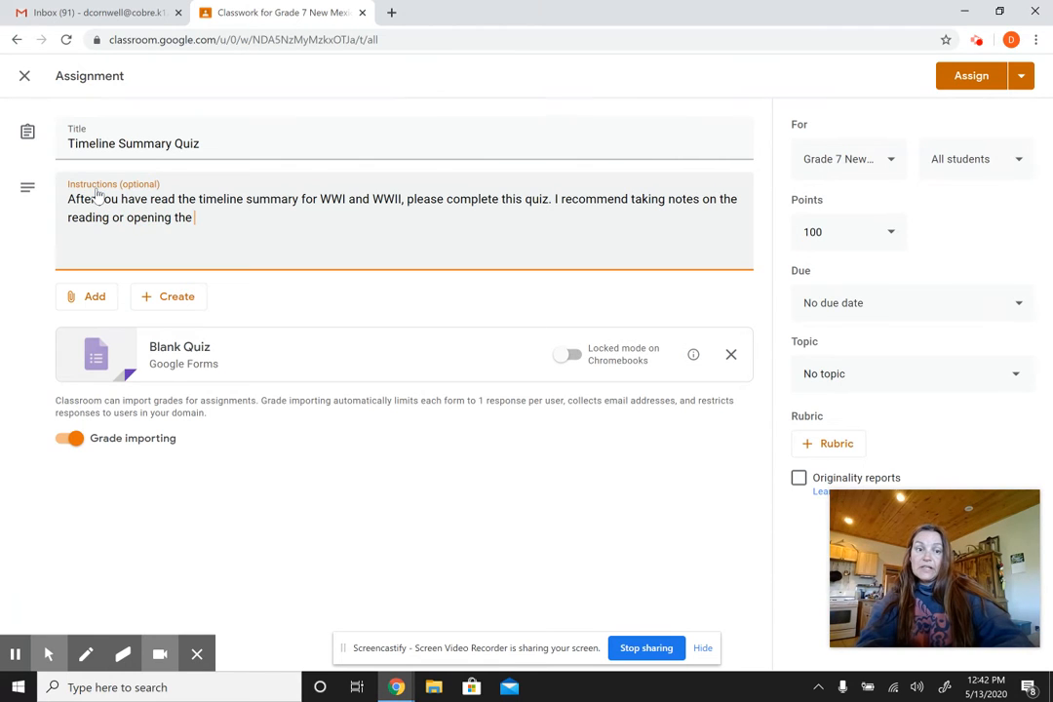
type("reading i")
type("n")
type(" another tab ")
type("whi")
key("BackSpace")
type("hile you take the ")
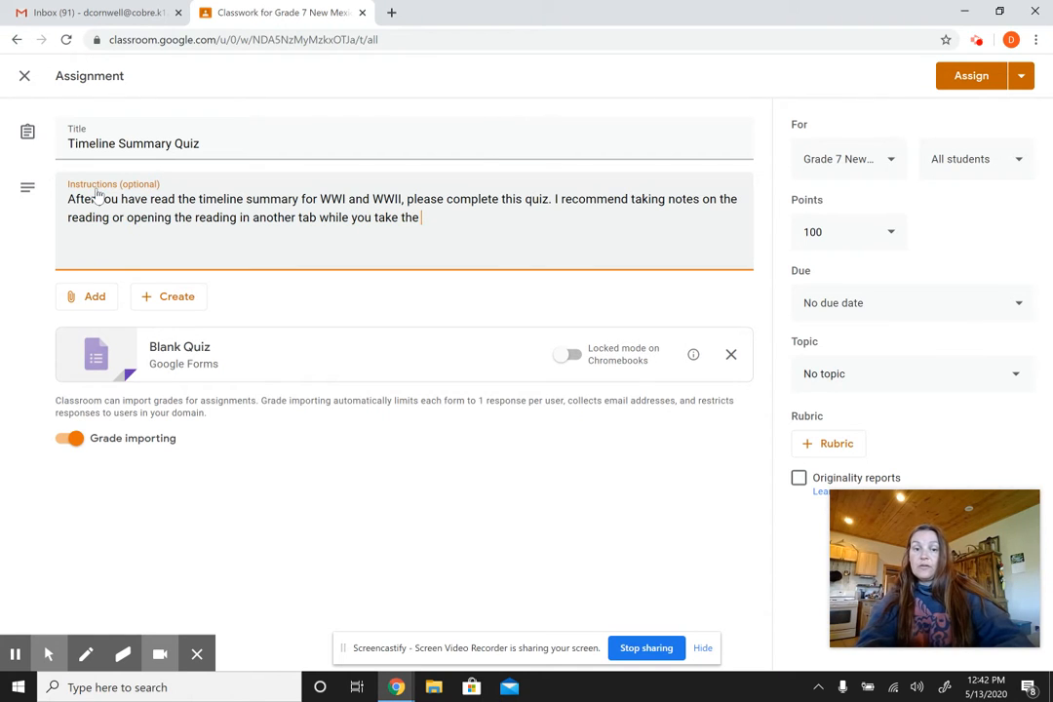
type("quiz for reference.")
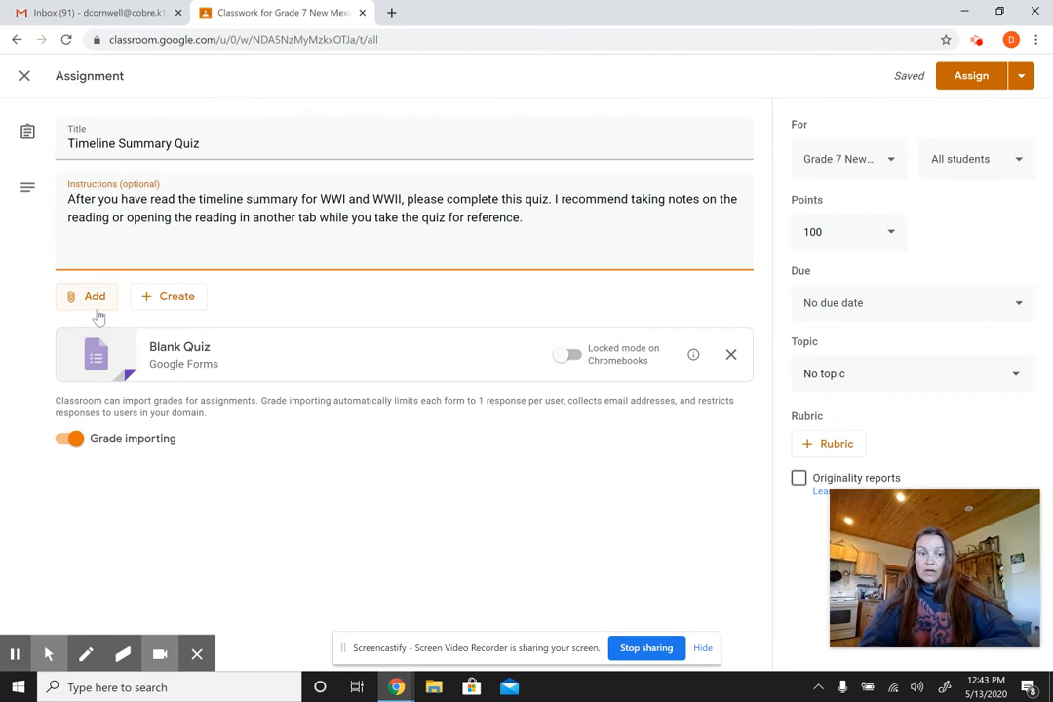
Open the attached Blank Quiz form in Google Forms and rename its file "Timeline Summary Quiz"
left_click(180, 358)
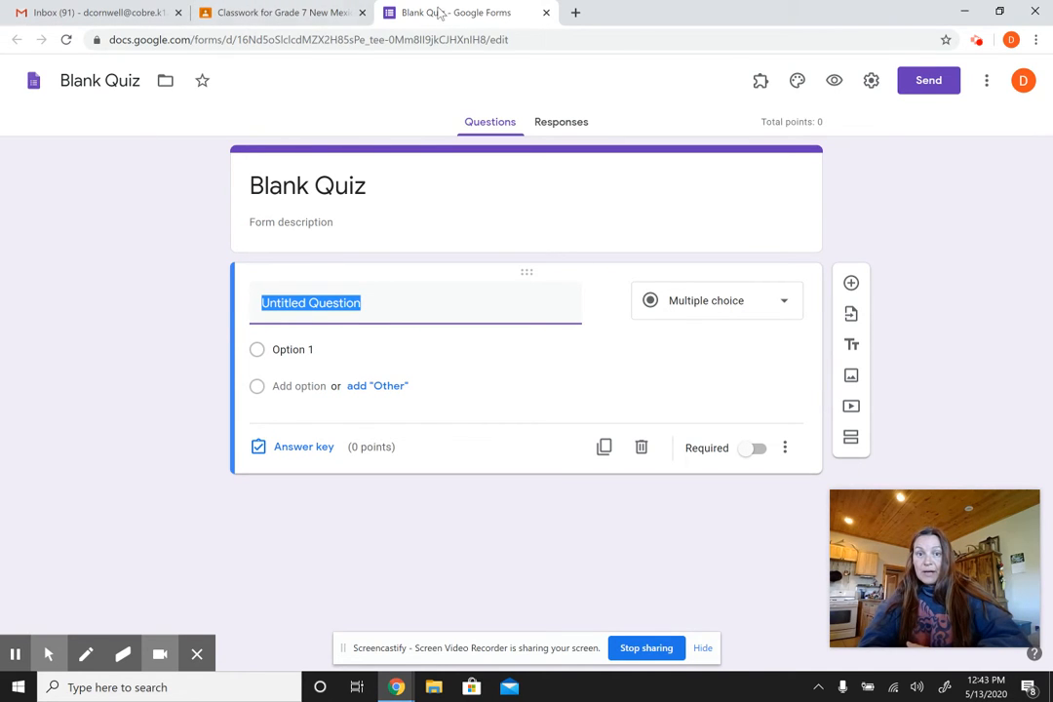
left_click(130, 84)
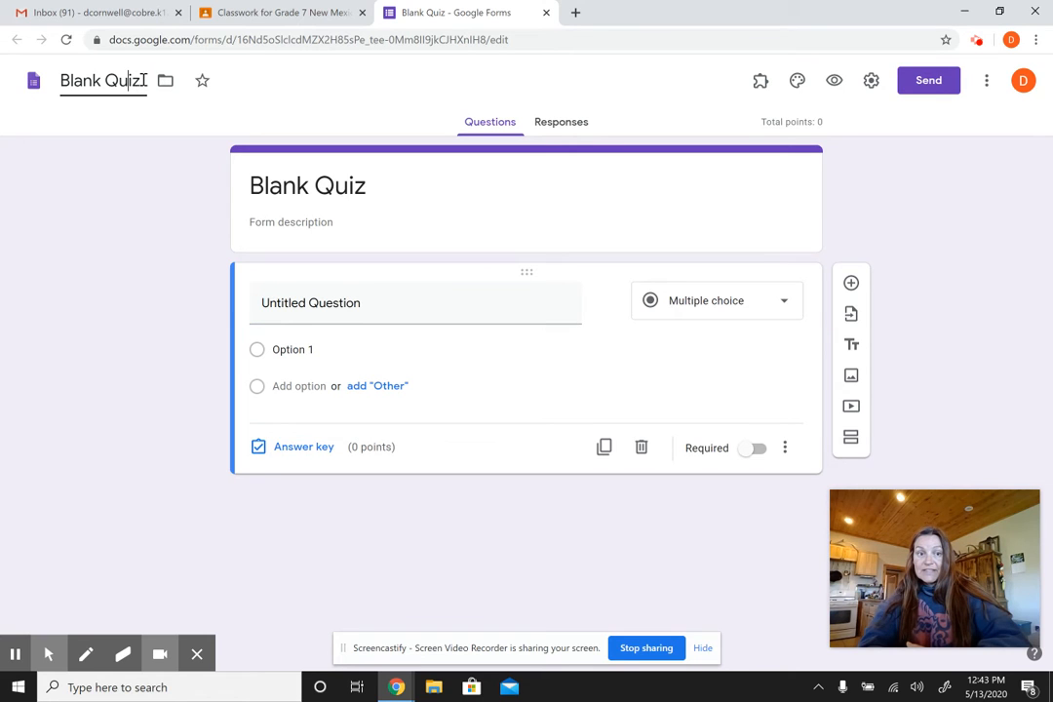
left_click_drag(143, 82, 53, 101)
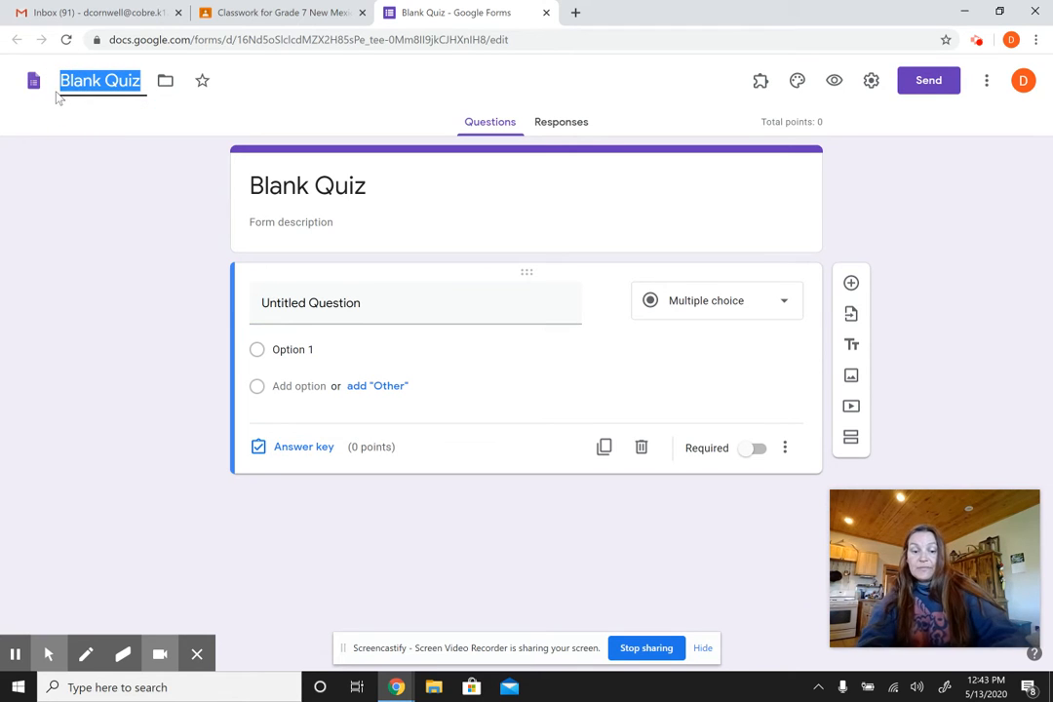
type("Timeline ")
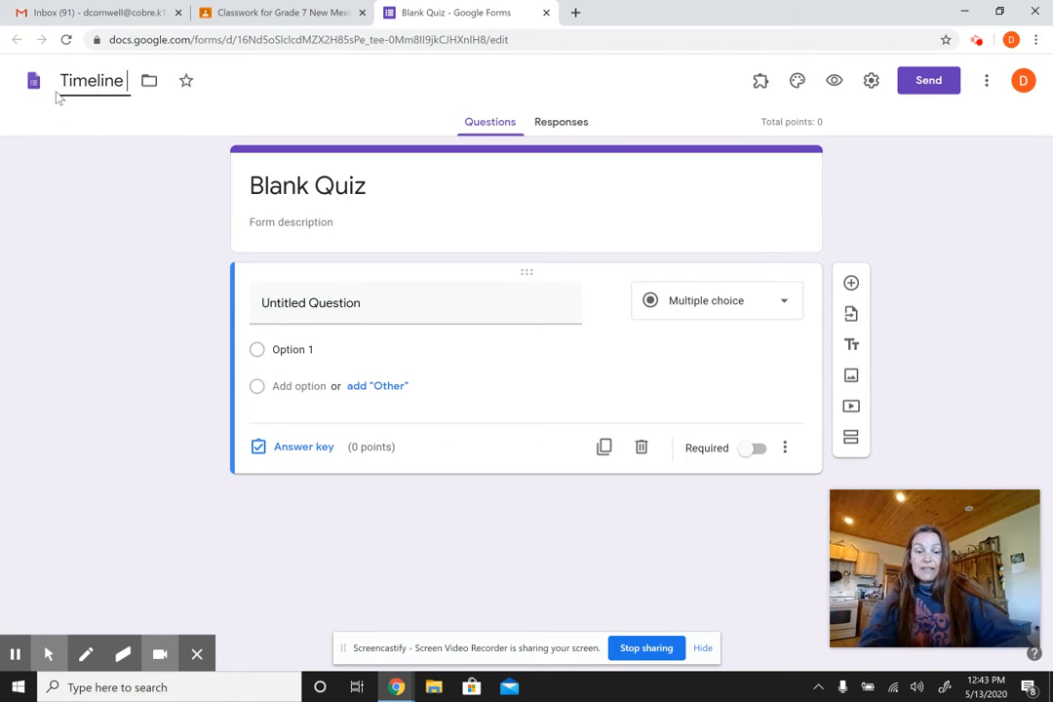
type("Summary Quiz")
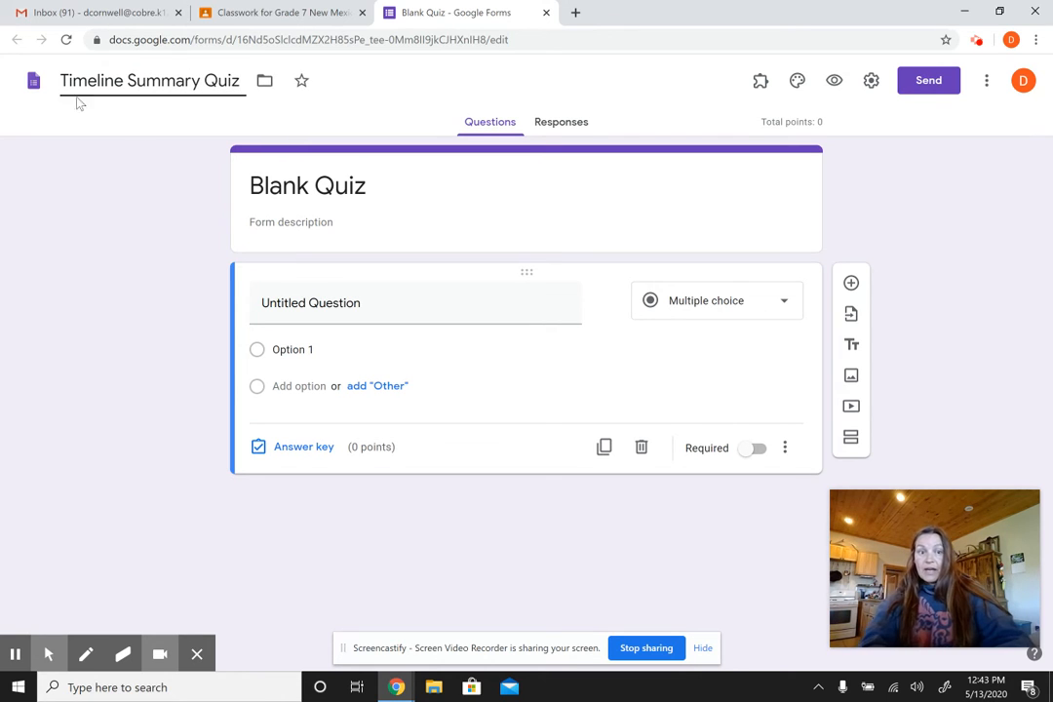
Replace the form's heading above the description with "Timeline Summary Quiz"
left_click(305, 186)
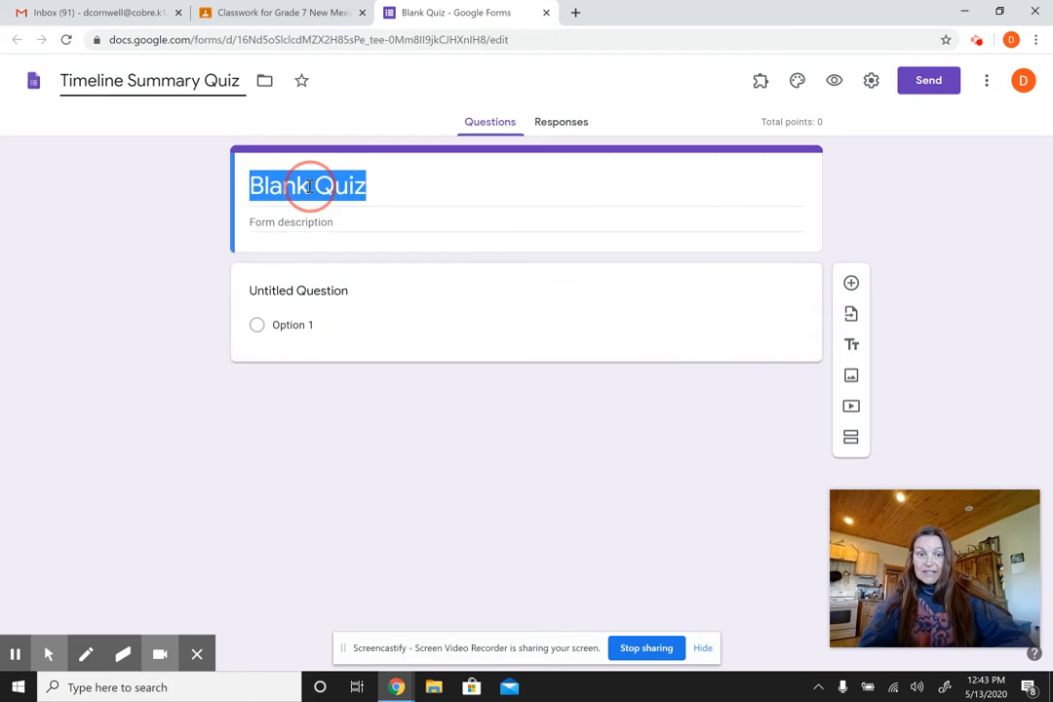
key("Right")
type("meline")
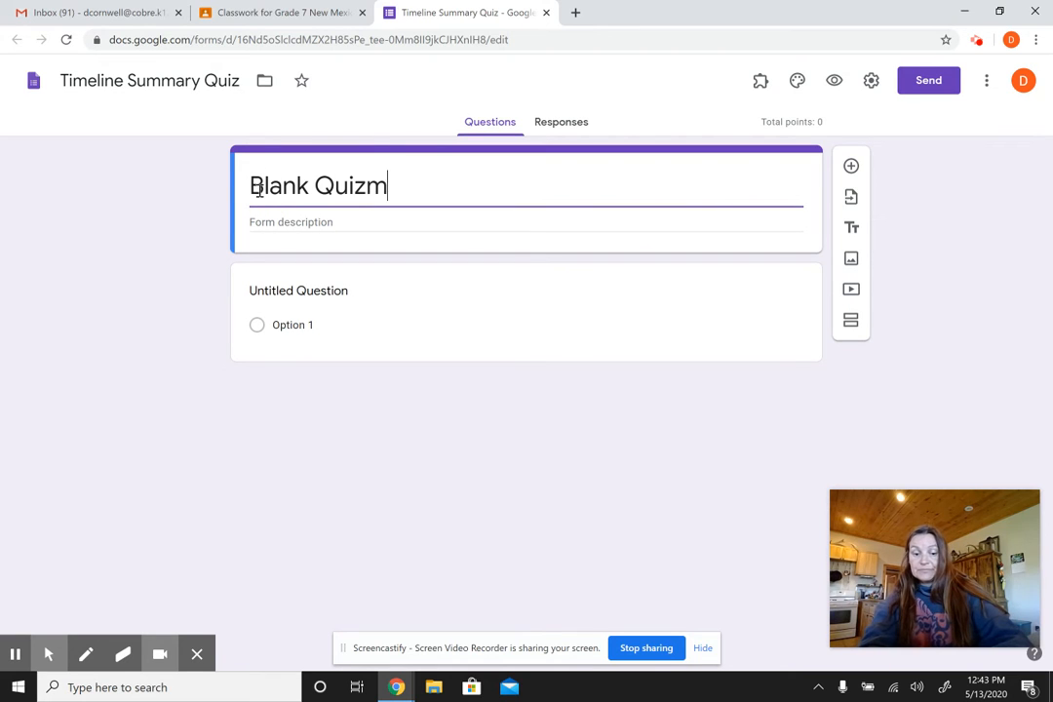
key("BackSpace")
key("BackSpace")
key("BackSpace")
key("BackSpace")
key("BackSpace")
key("BackSpace")
key("BackSpace")
key("BackSpace")
key("BackSpace")
key("BackSpace")
key("BackSpace")
key("BackSpace")
key("BackSpace")
key("BackSpace")
key("BackSpace")
key("BackSpace")
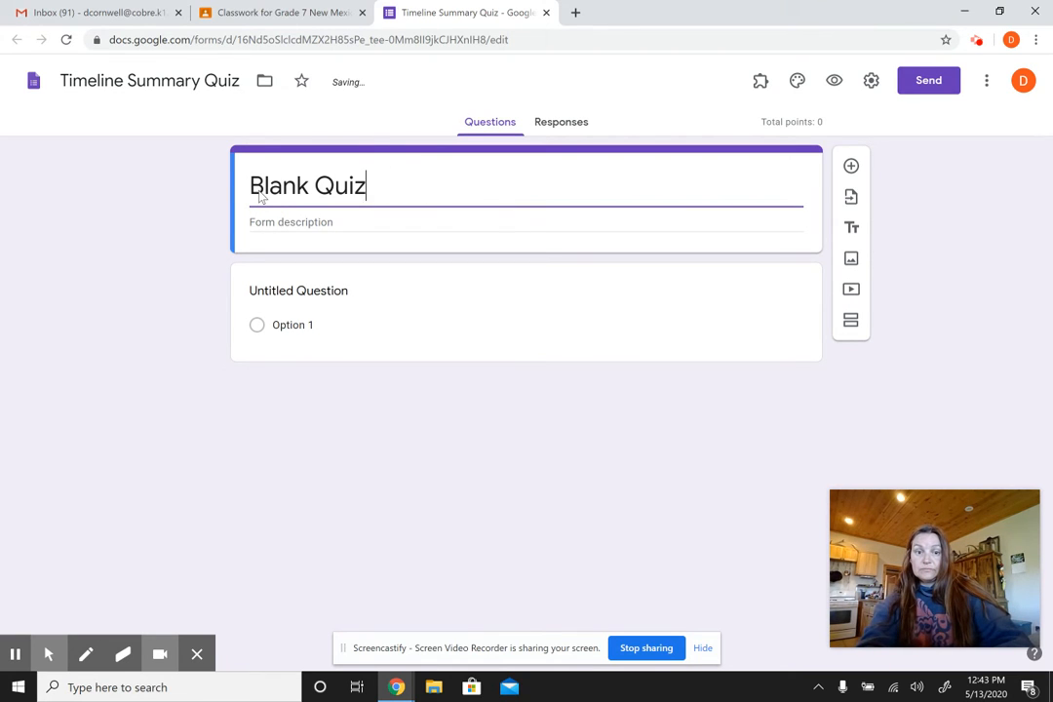
type("Timeline s")
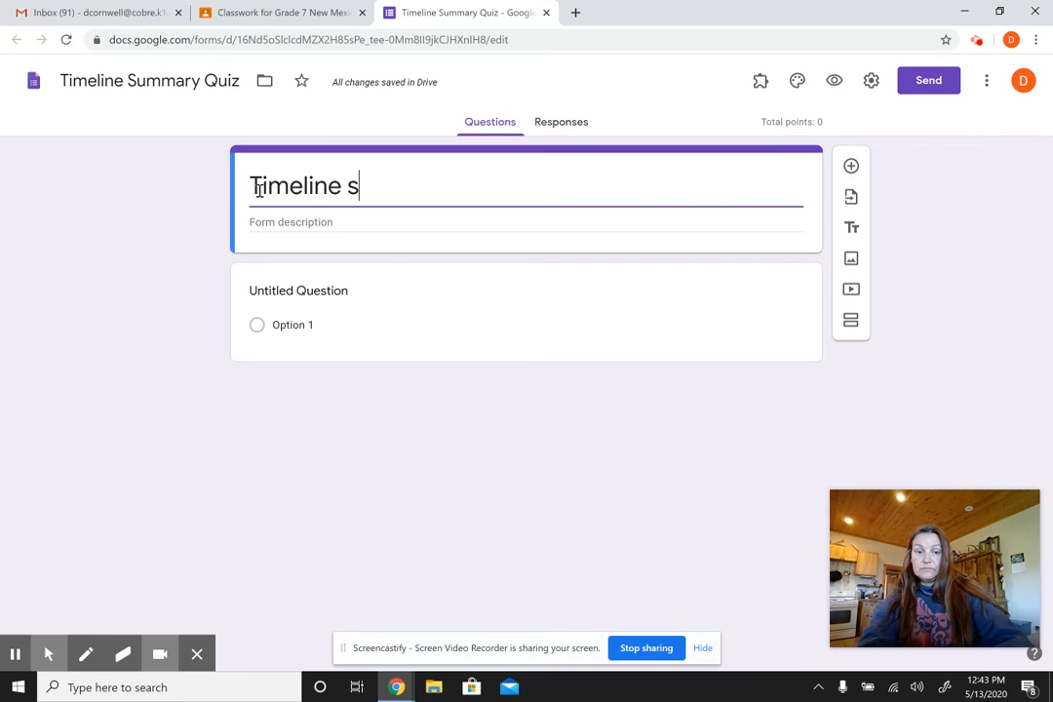
key("BackSpace")
type("Su")
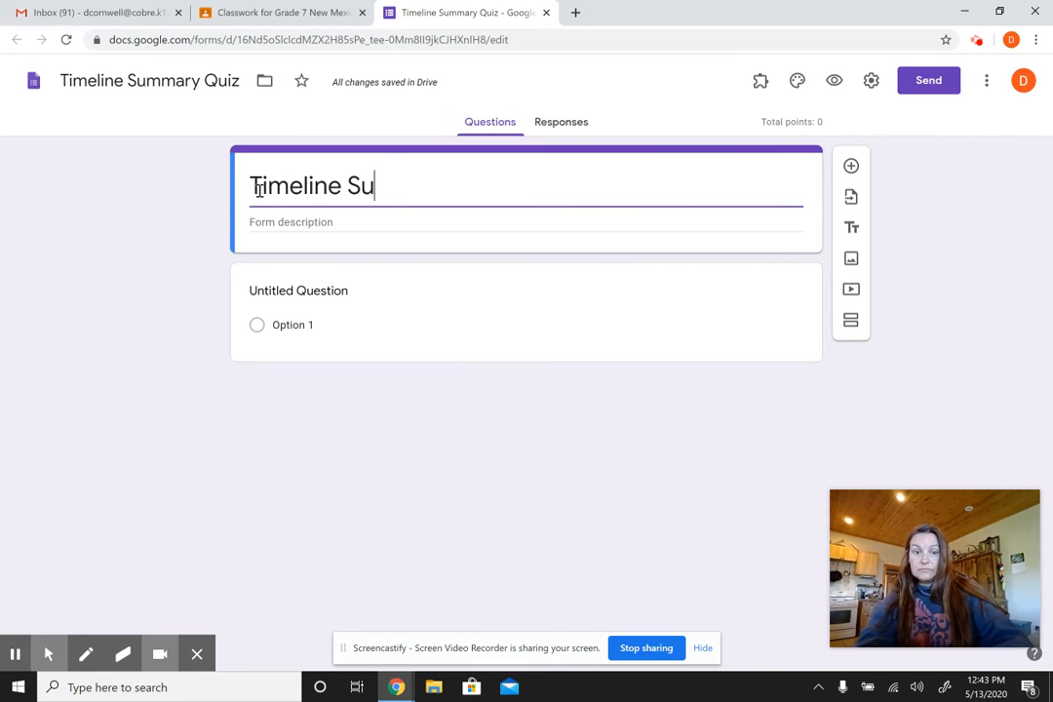
type("mmary Quiz")
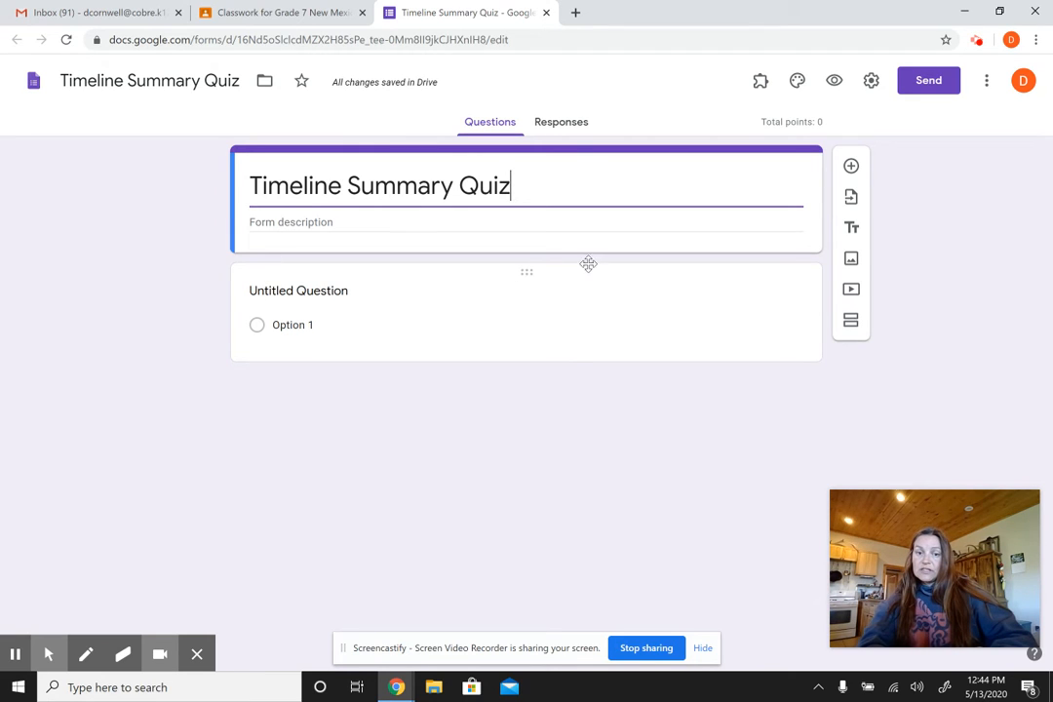
Replace the untitled multiple-choice question's text with "What year did New Mexico become a state?"
left_click(257, 289)
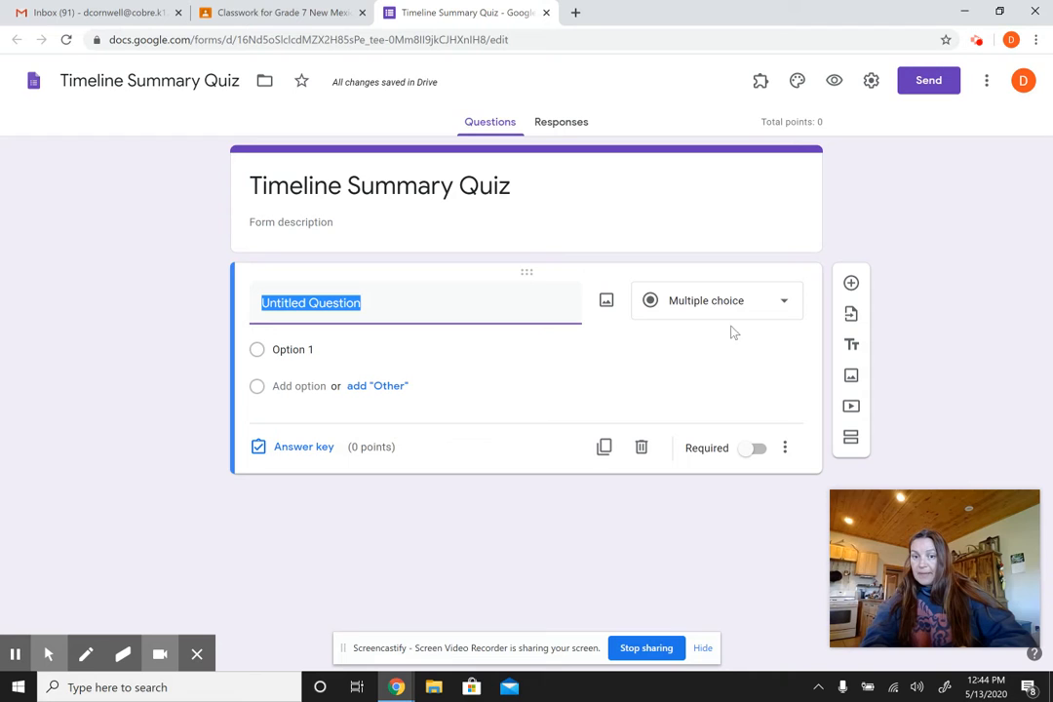
left_click(788, 304)
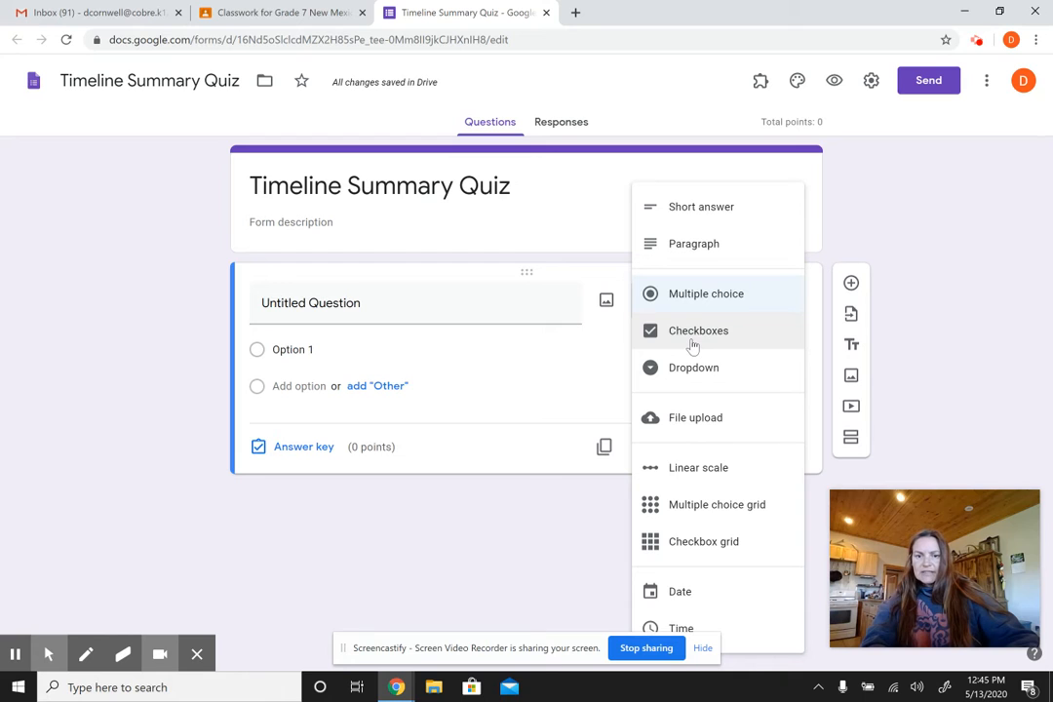
left_click(433, 313)
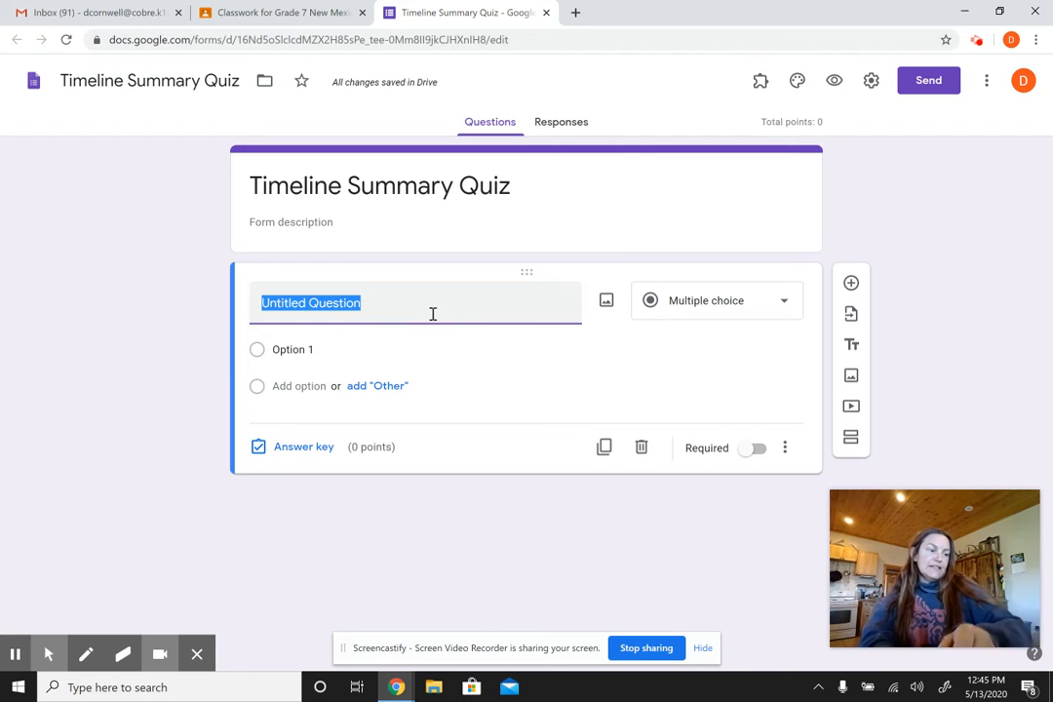
type("What ")
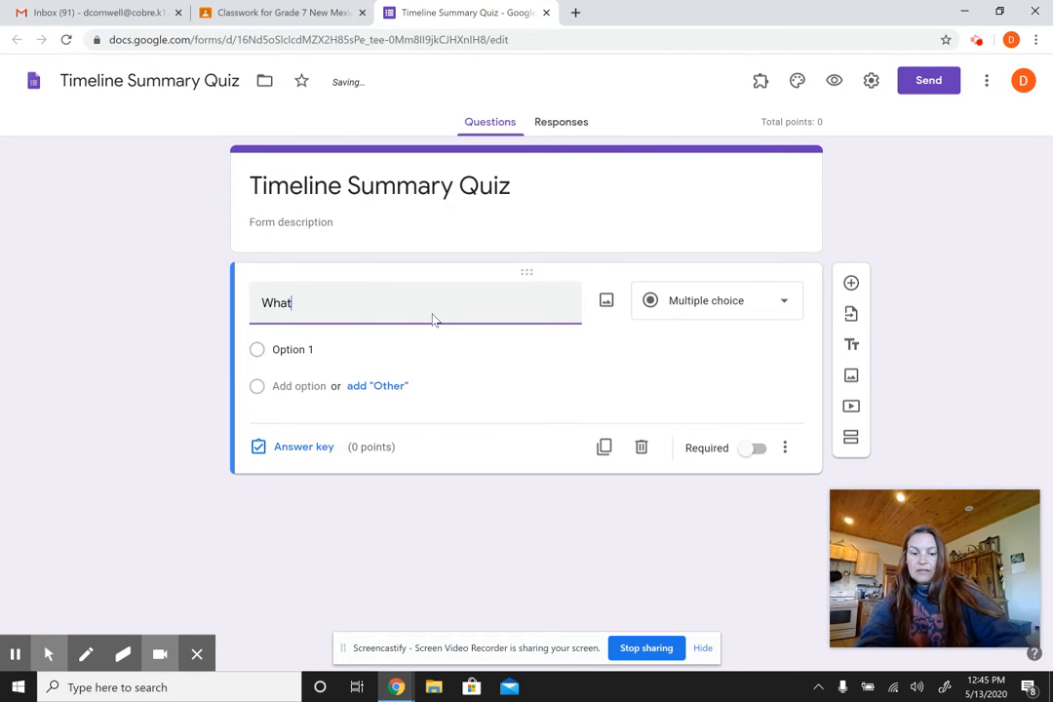
type("year did New Me")
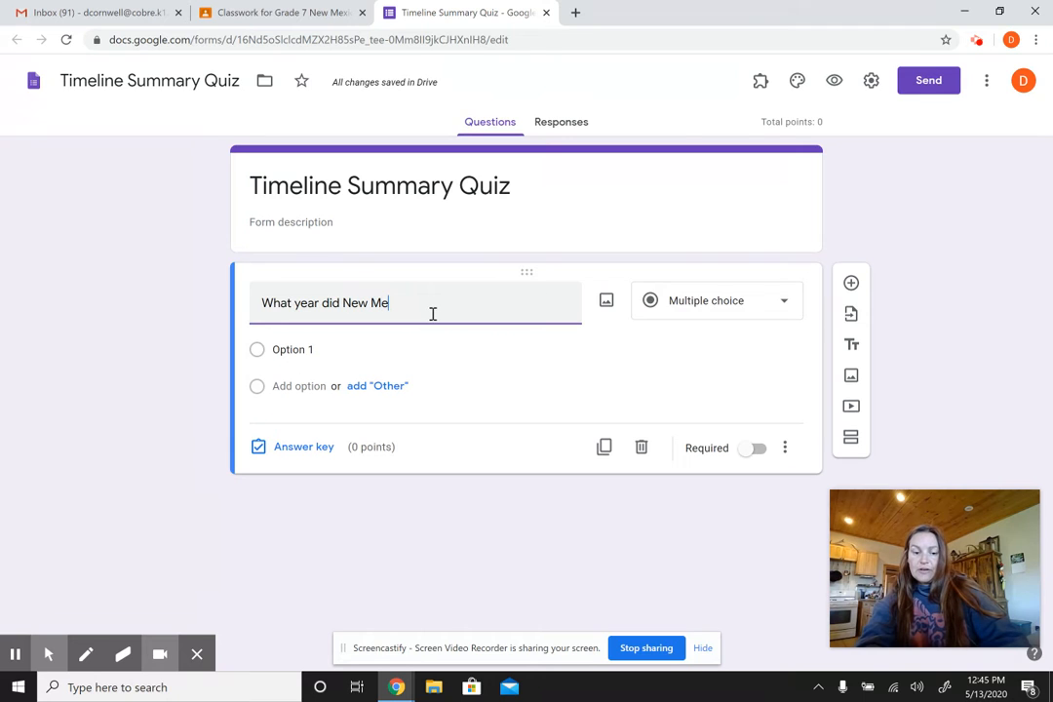
type("ixoxo")
key("BackSpace")
key("BackSpace")
key("BackSpace")
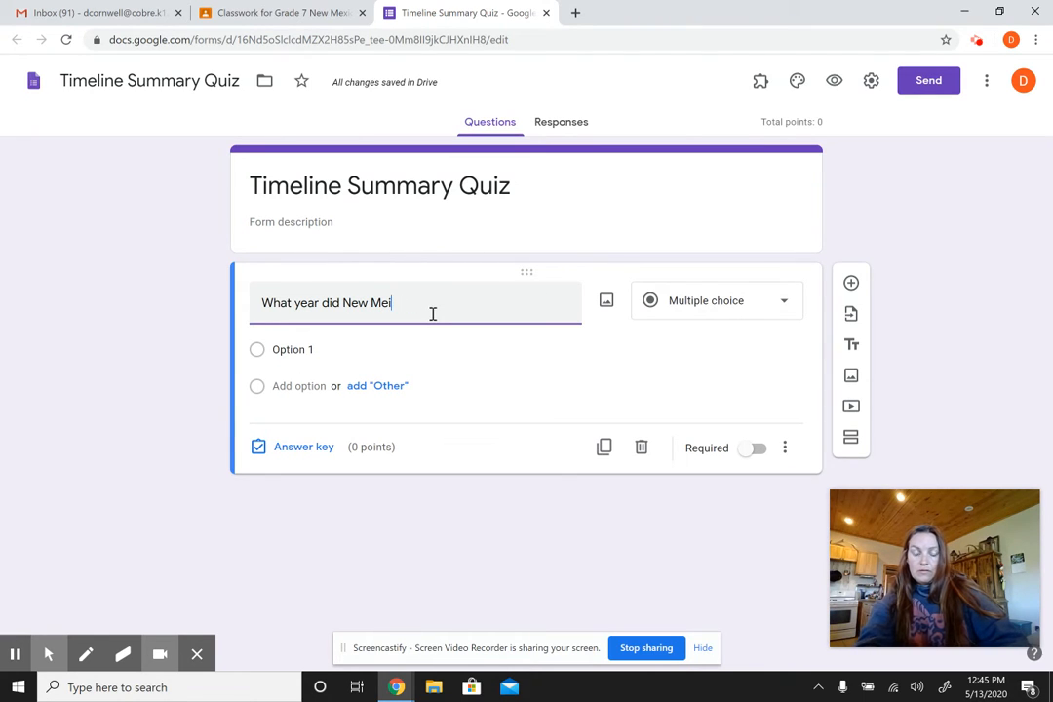
type("xico becoe")
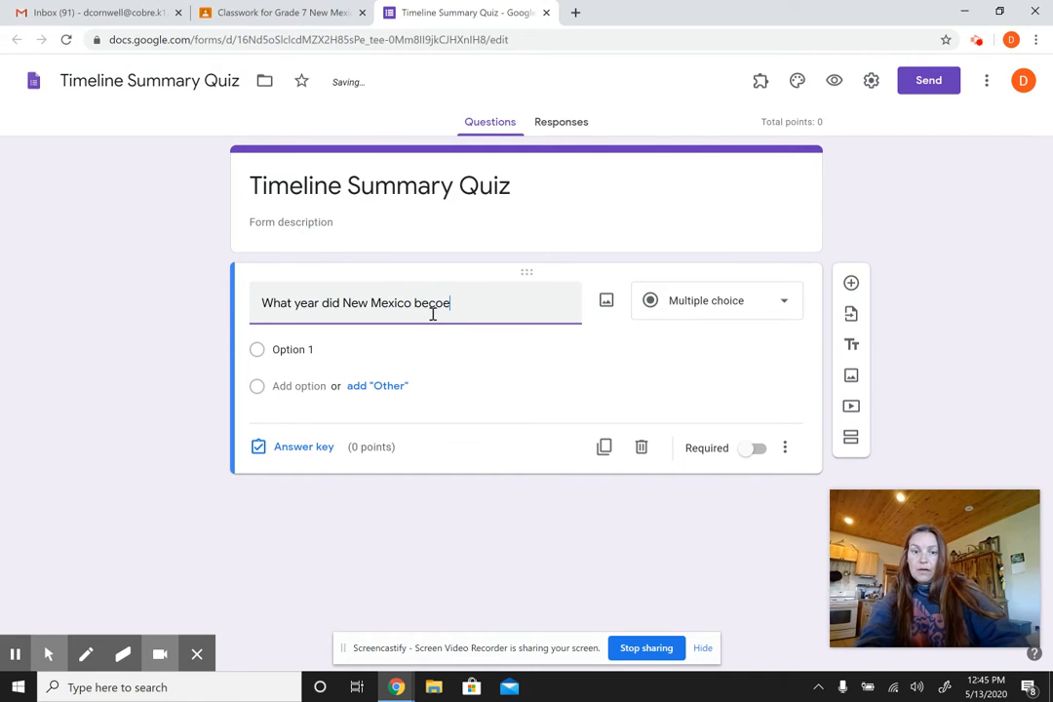
key("BackSpace")
type("me a")
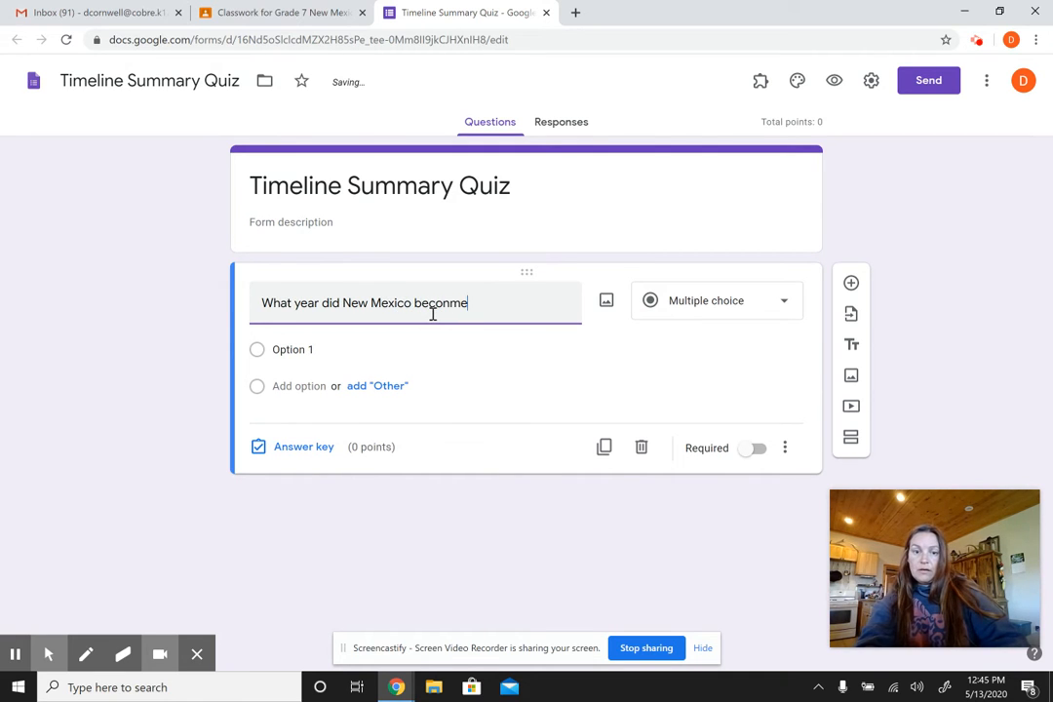
key("BackSpace")
key("BackSpace")
key("BackSpace")
key("BackSpace")
type("n")
key("BackSpace")
type("me a state?")
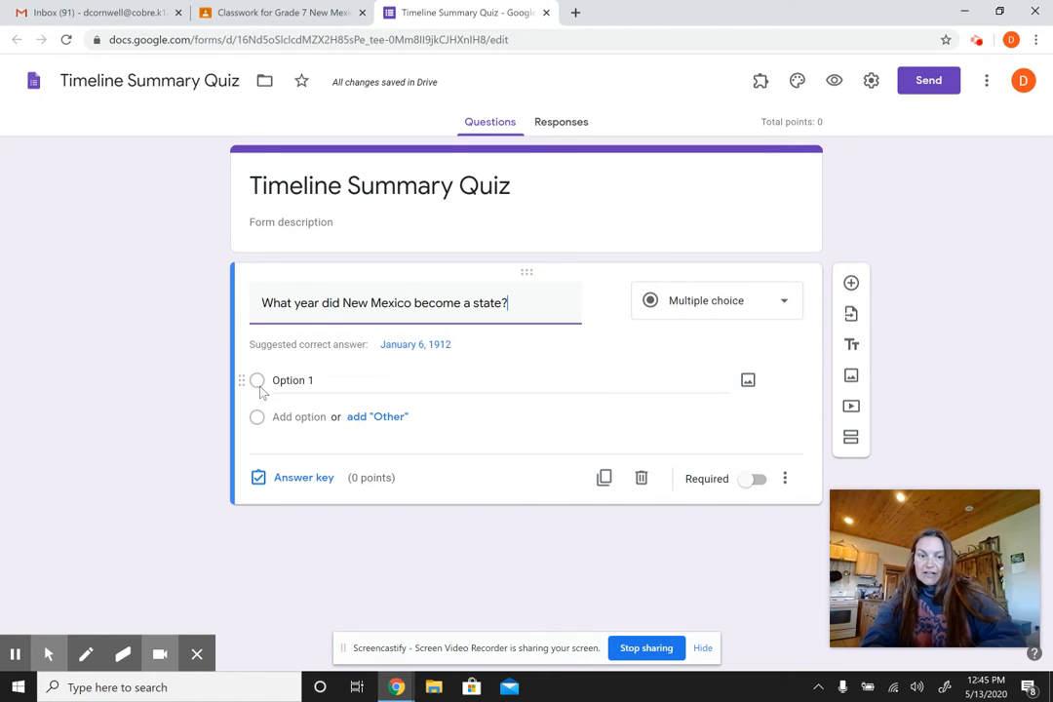
Set the question's first two answer options to 1912 and 1914, and add a third option
left_click(286, 379)
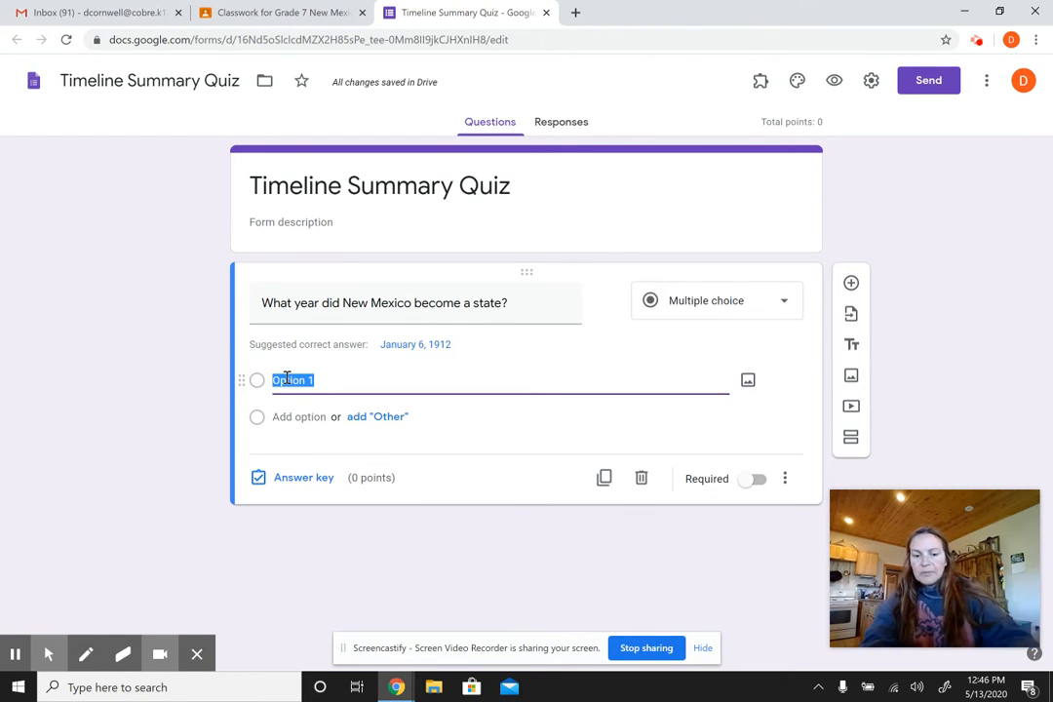
type("1912")
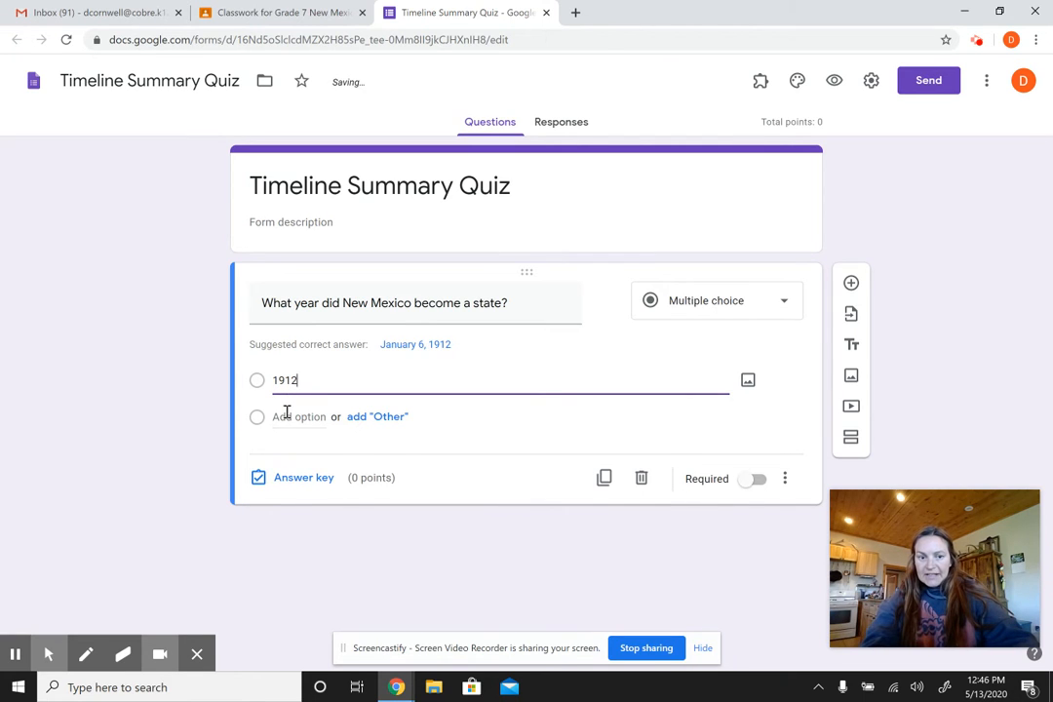
left_click(286, 416)
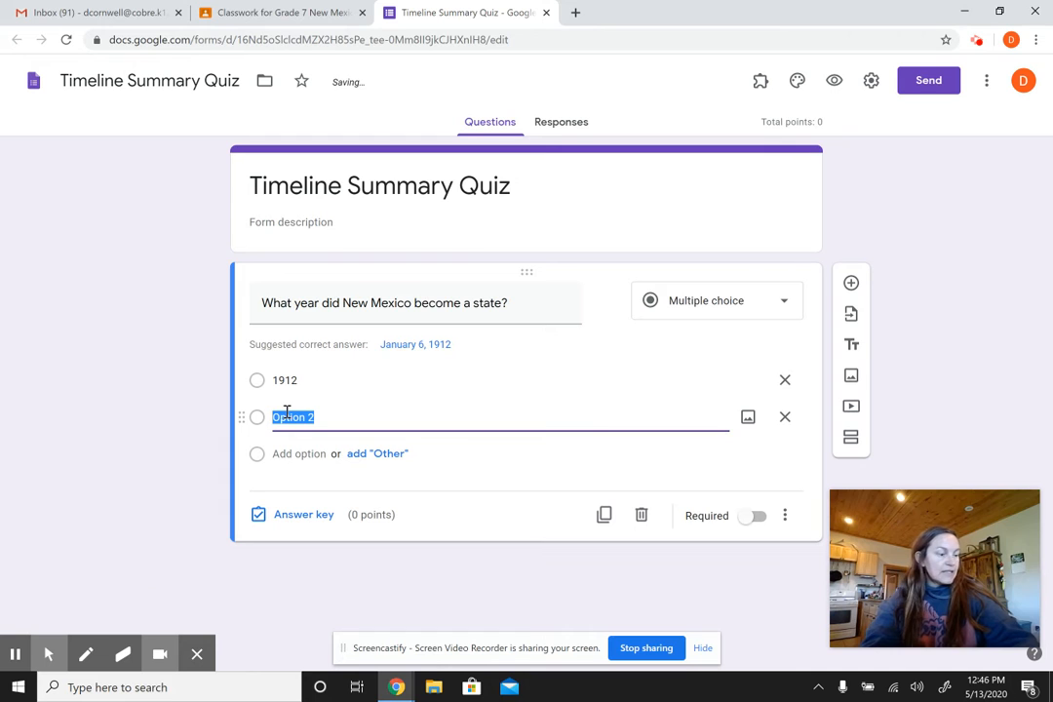
type("1948")
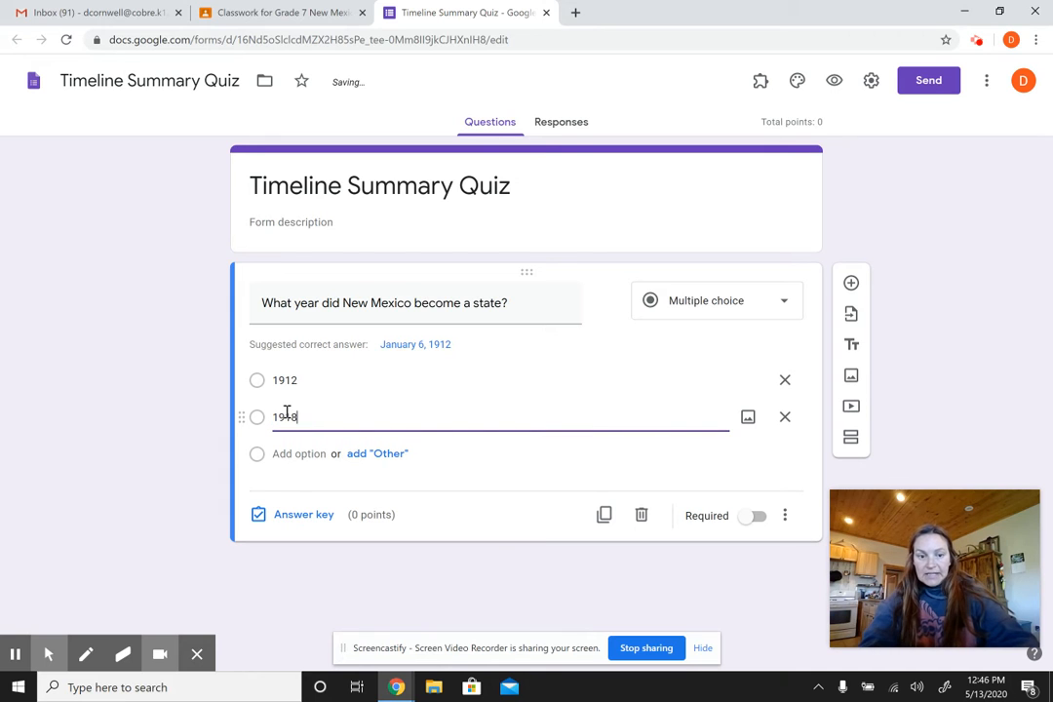
left_click(285, 453)
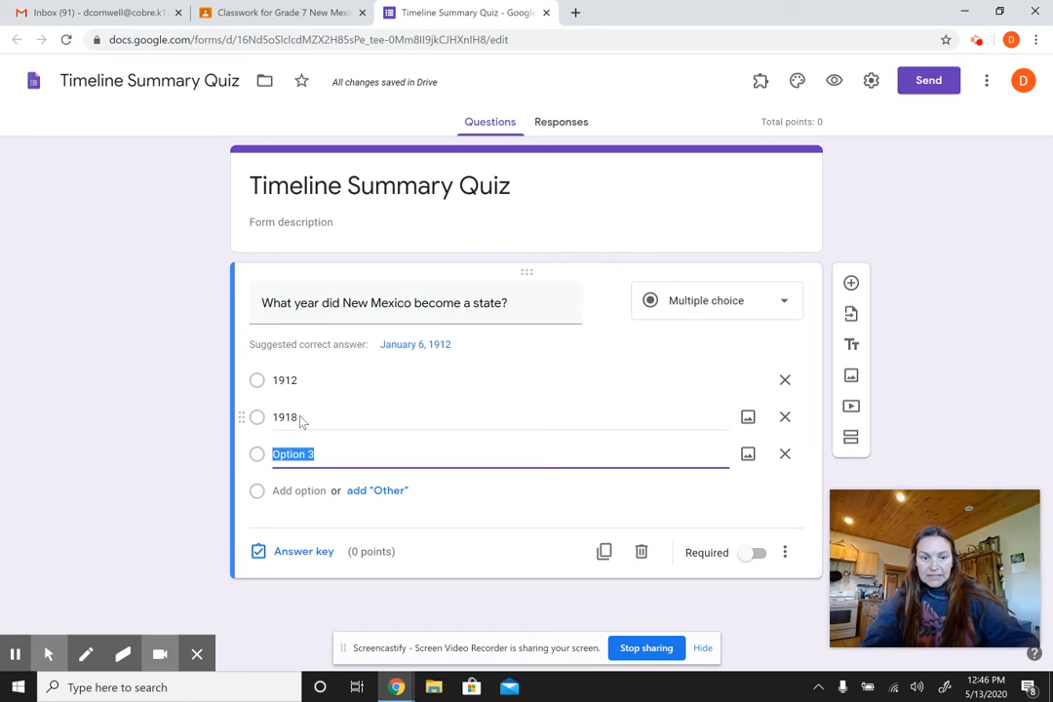
left_click(298, 417)
key("BackSpace")
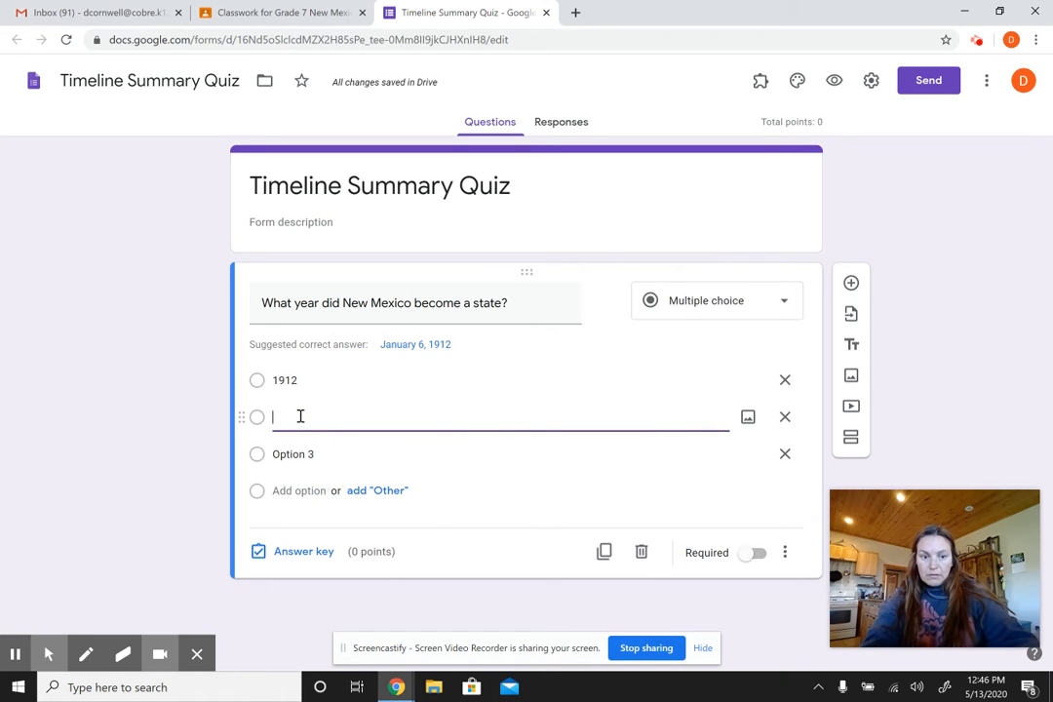
type("1914")
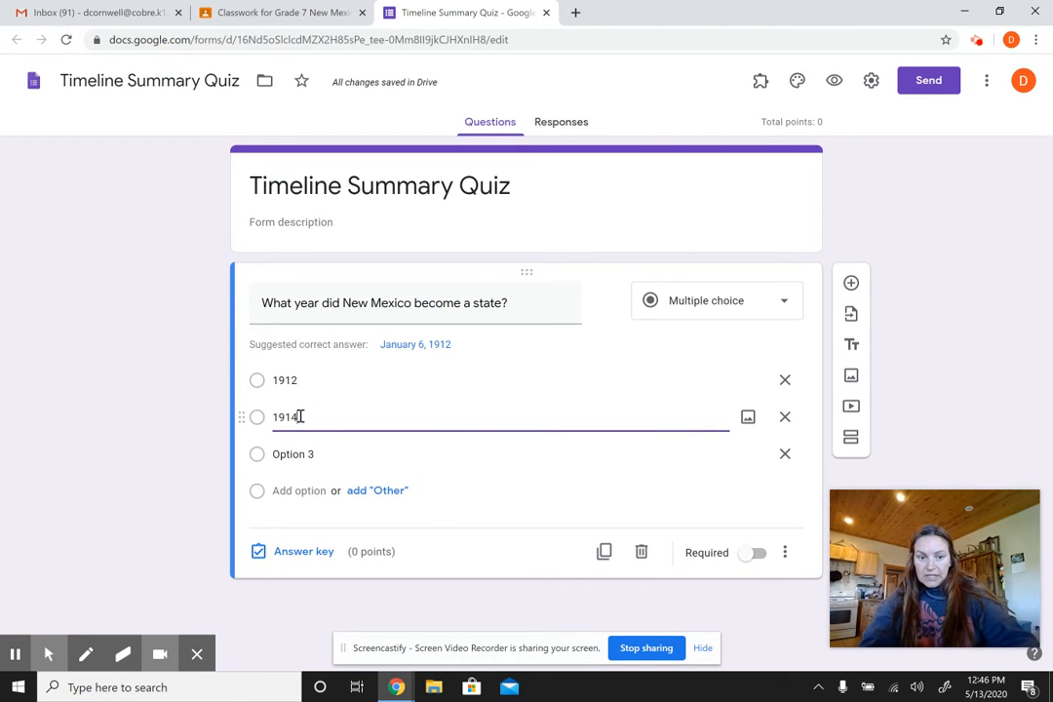
Set the third answer option to 1918 and add a fourth option, 1939
left_click(285, 458)
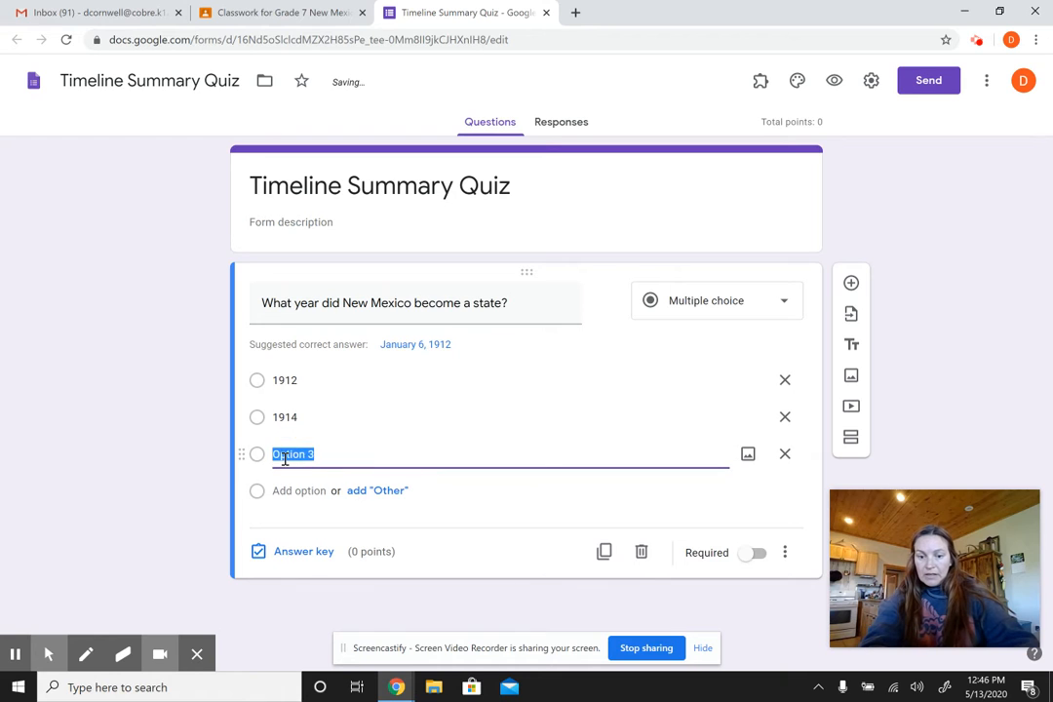
type("1918")
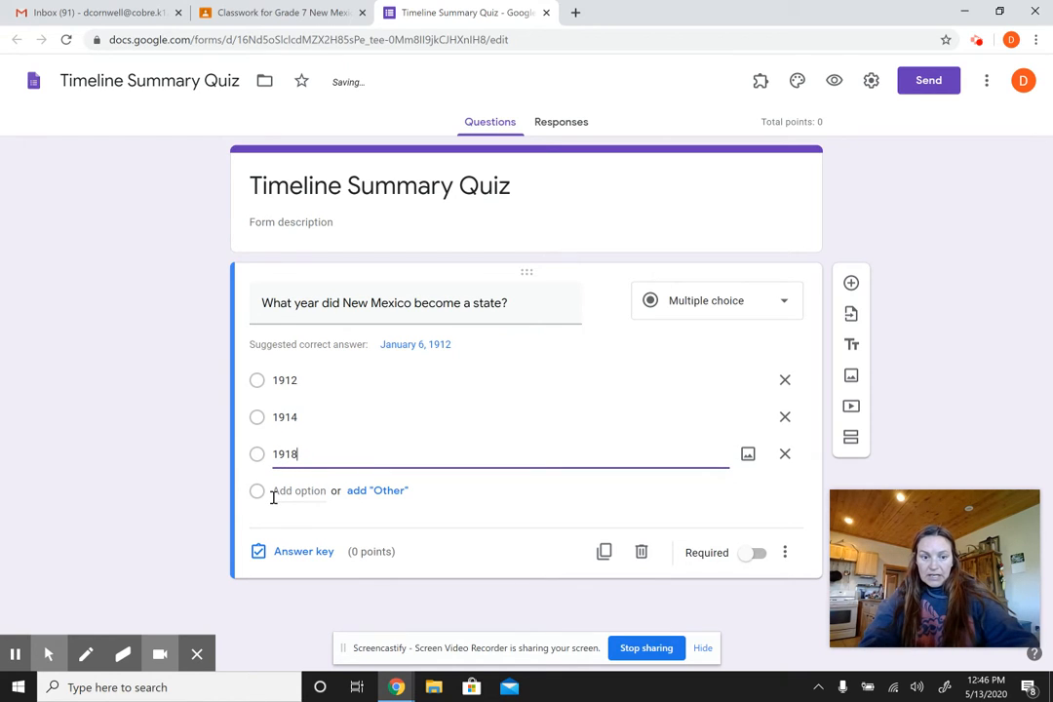
left_click(274, 493)
type("19")
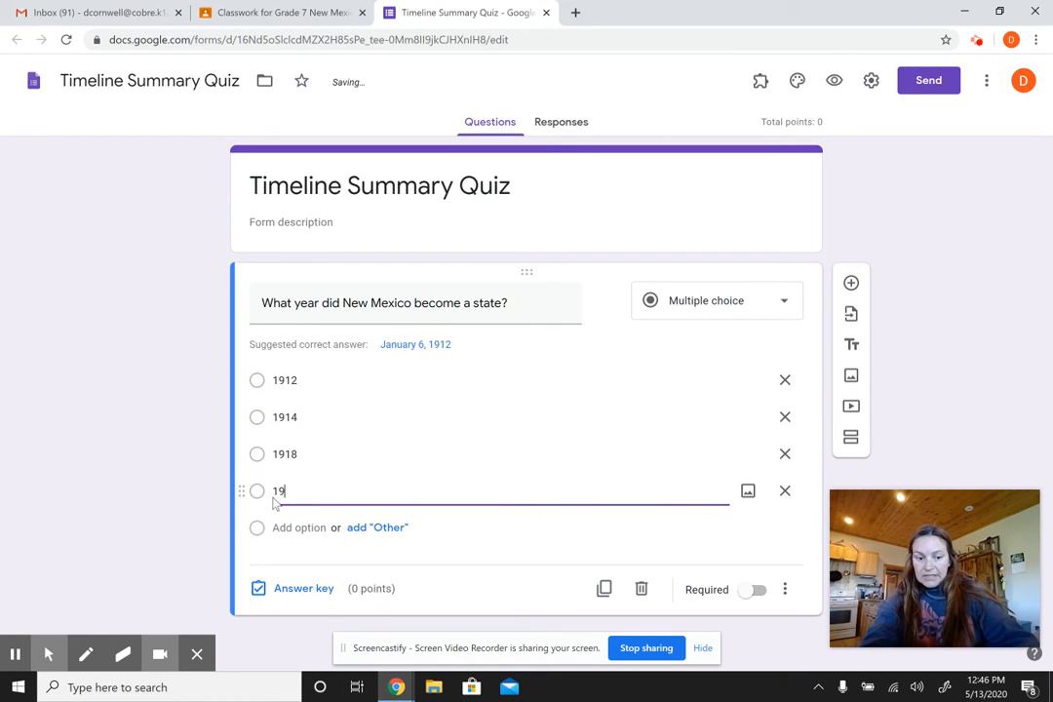
type("39")
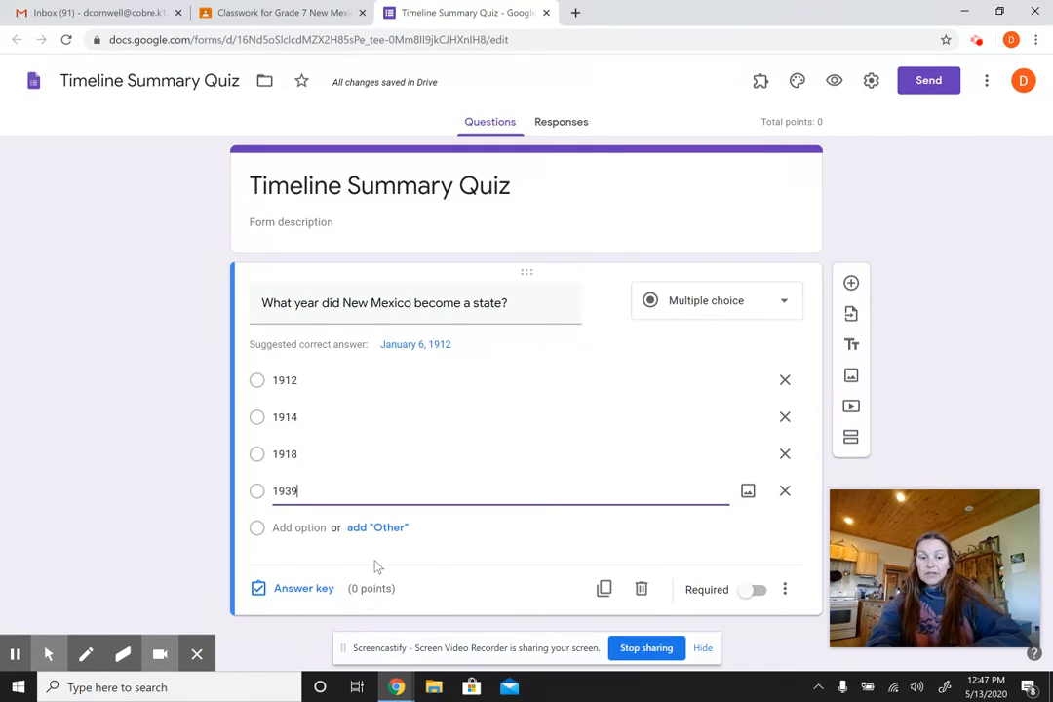
Mark 1912 as the correct answer and save the incorrect-answer feedback "New Mexico became the 47th state in 1912."
left_click(294, 601)
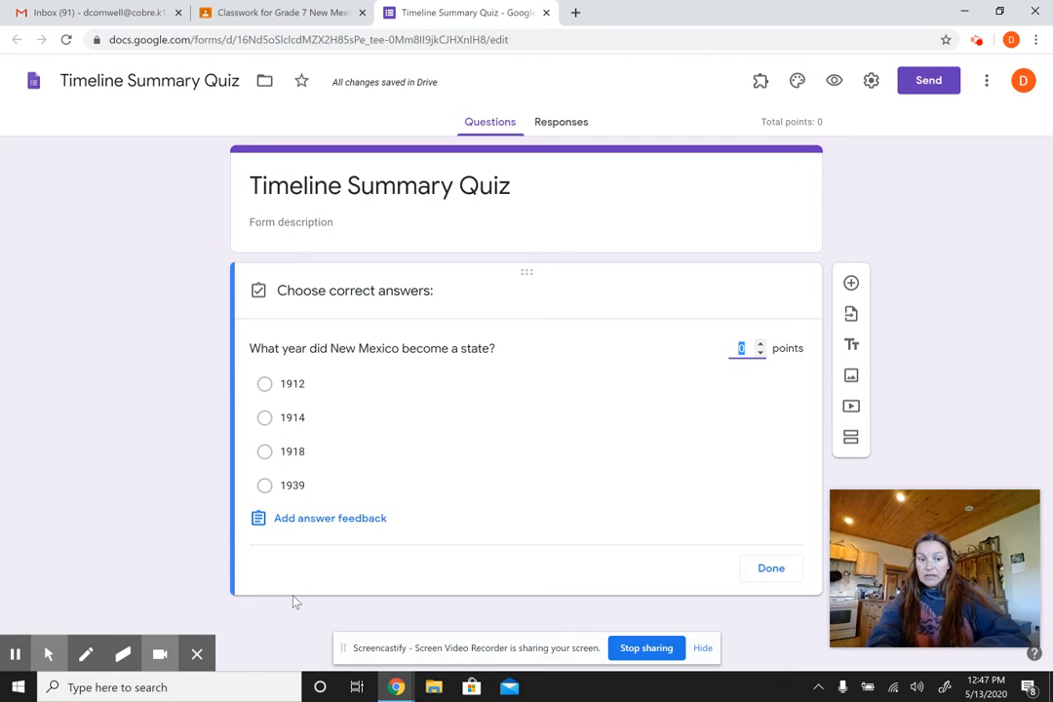
left_click(265, 385)
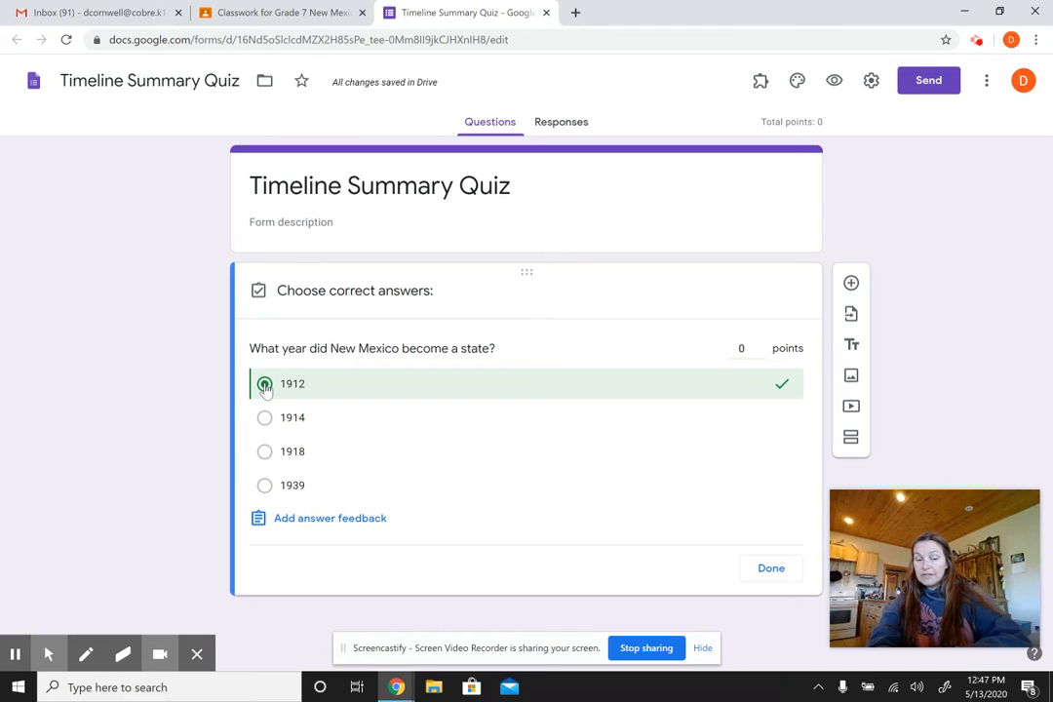
left_click(340, 532)
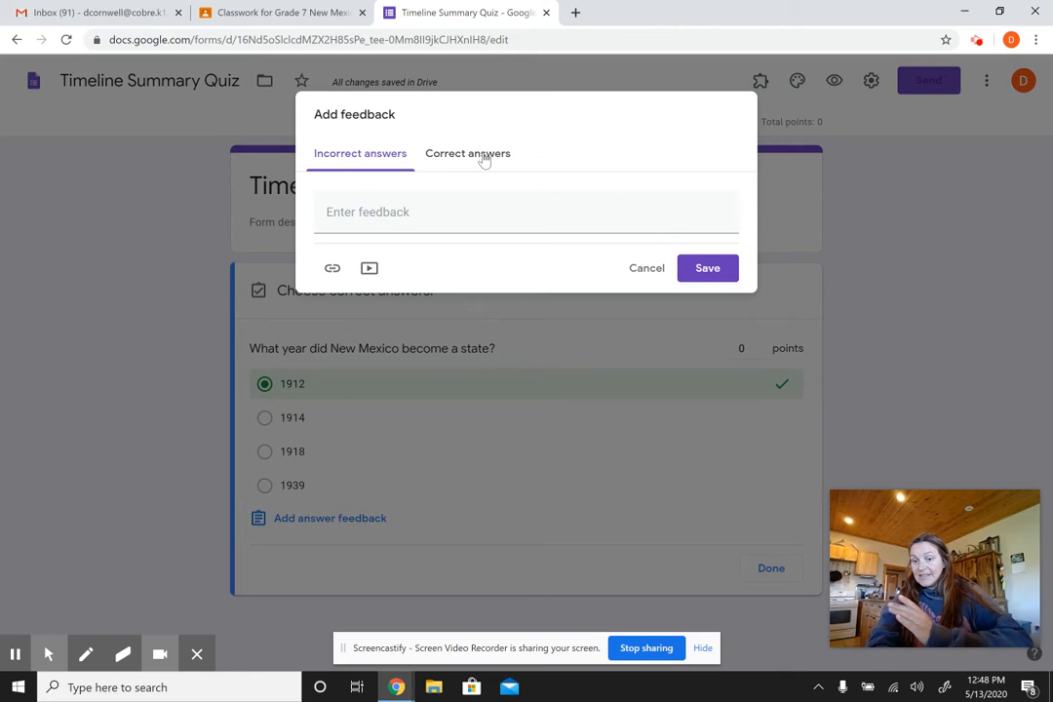
left_click(357, 208)
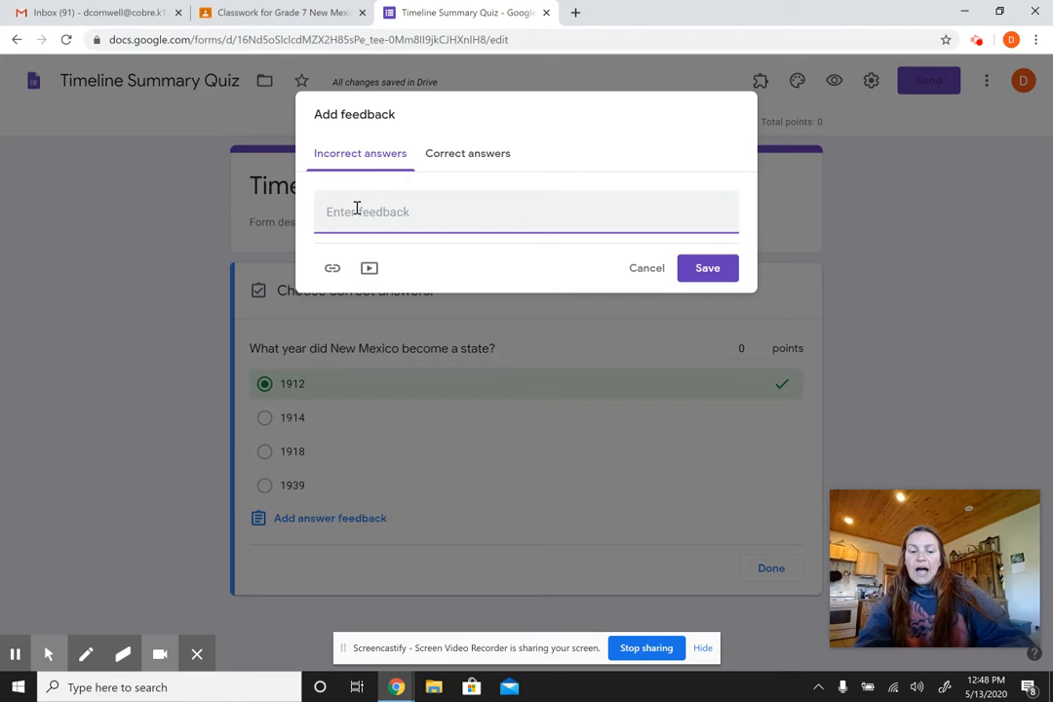
type("New Mexico became the ")
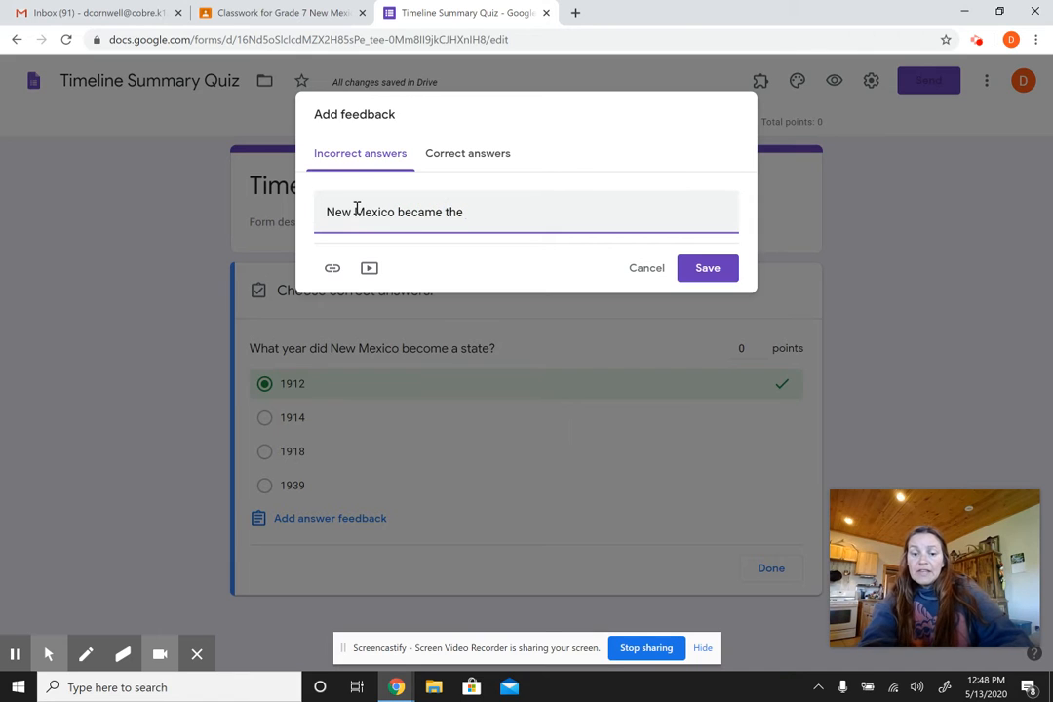
type("47th s")
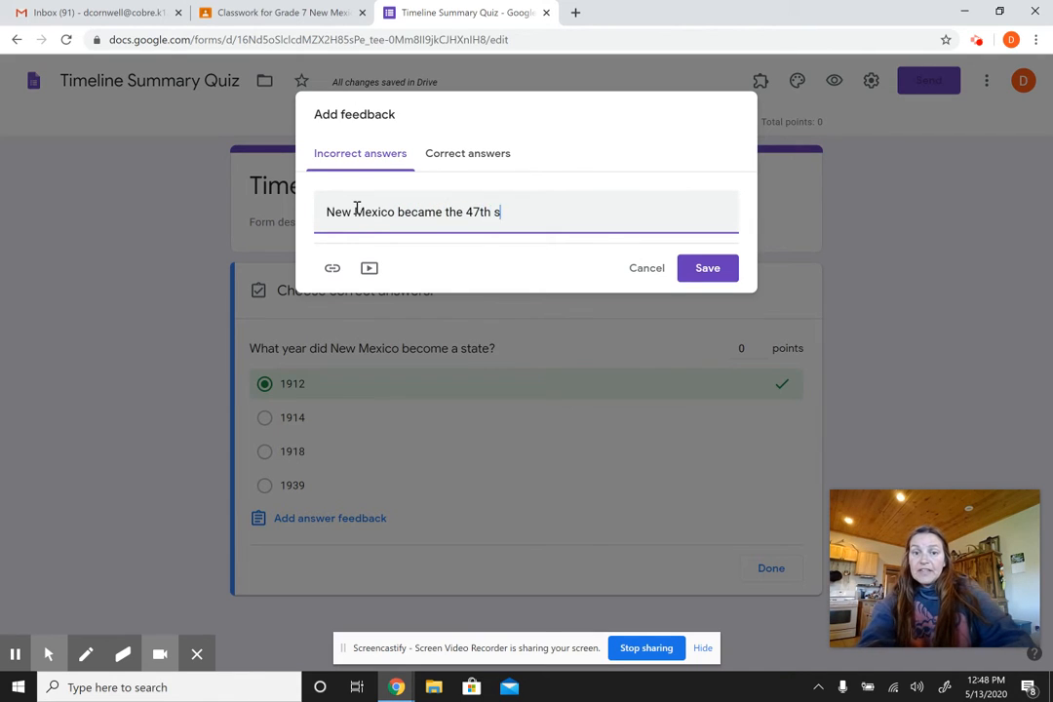
type("tate")
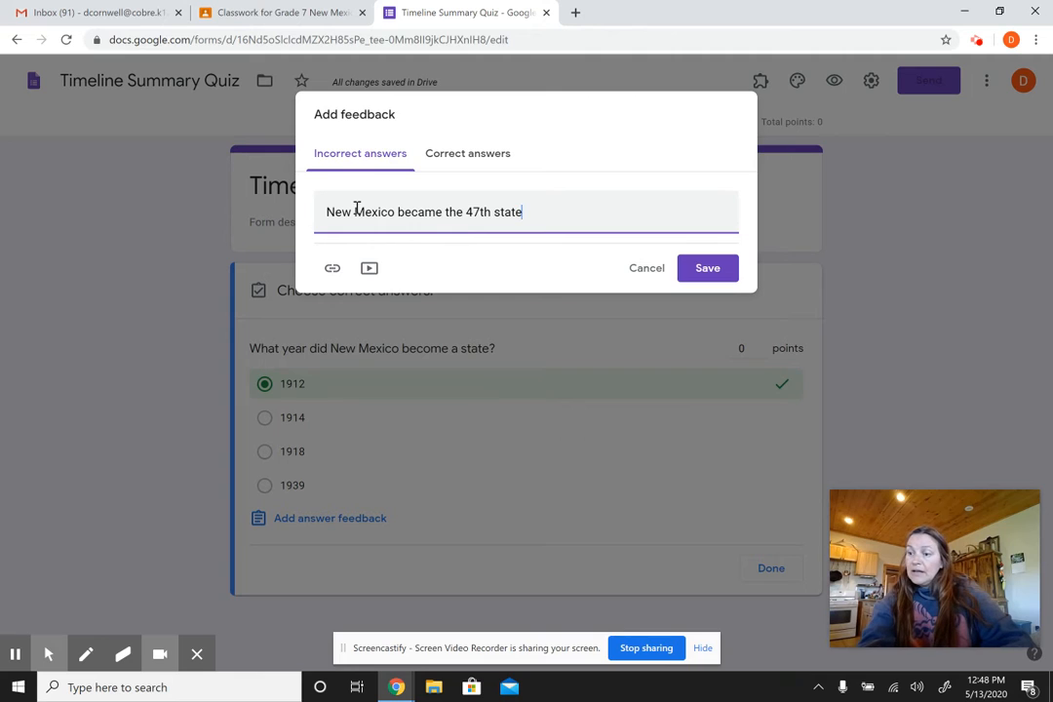
type(" in ")
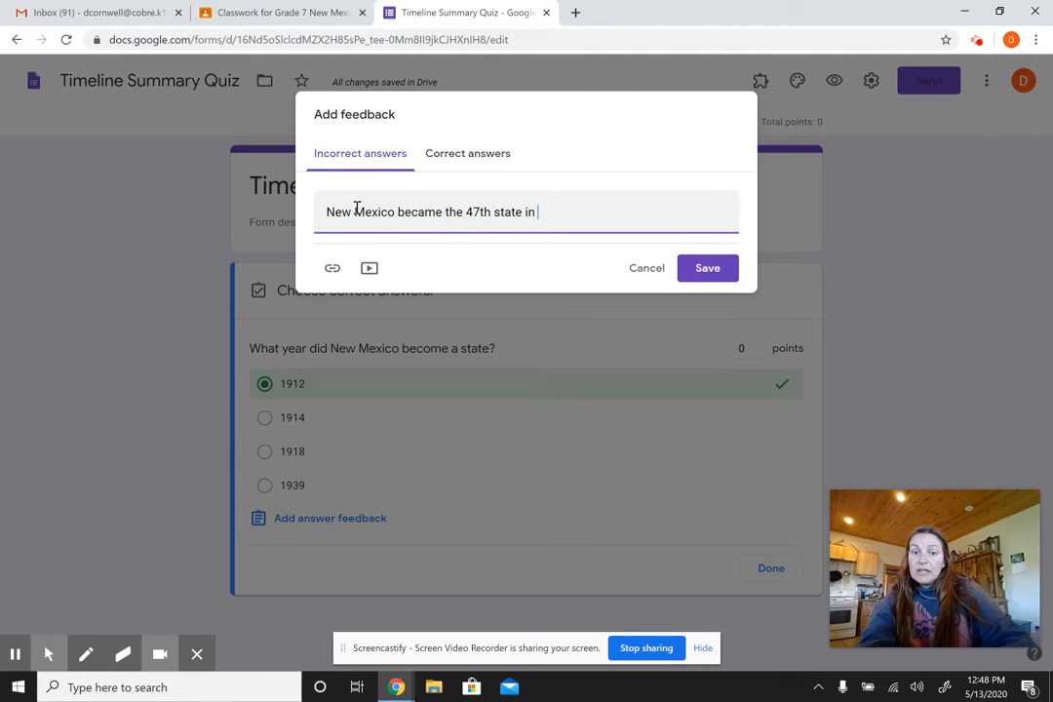
type("1912.")
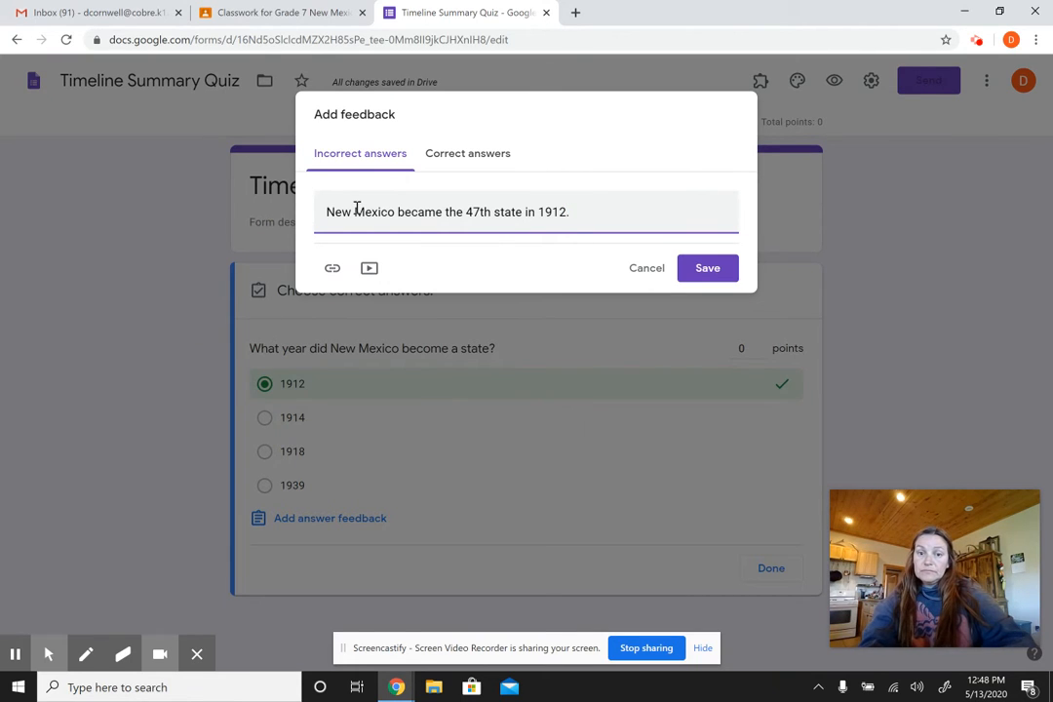
left_click(709, 278)
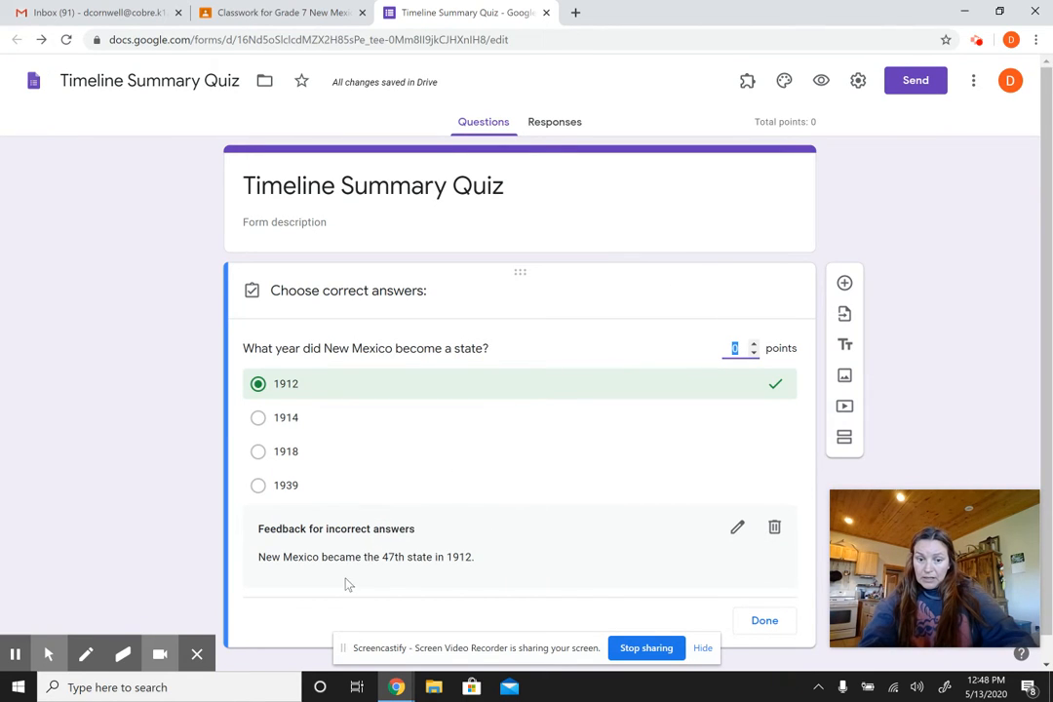
Copy the statehood question's incorrect-answer feedback text into its correct-answer feedback
left_click(314, 572)
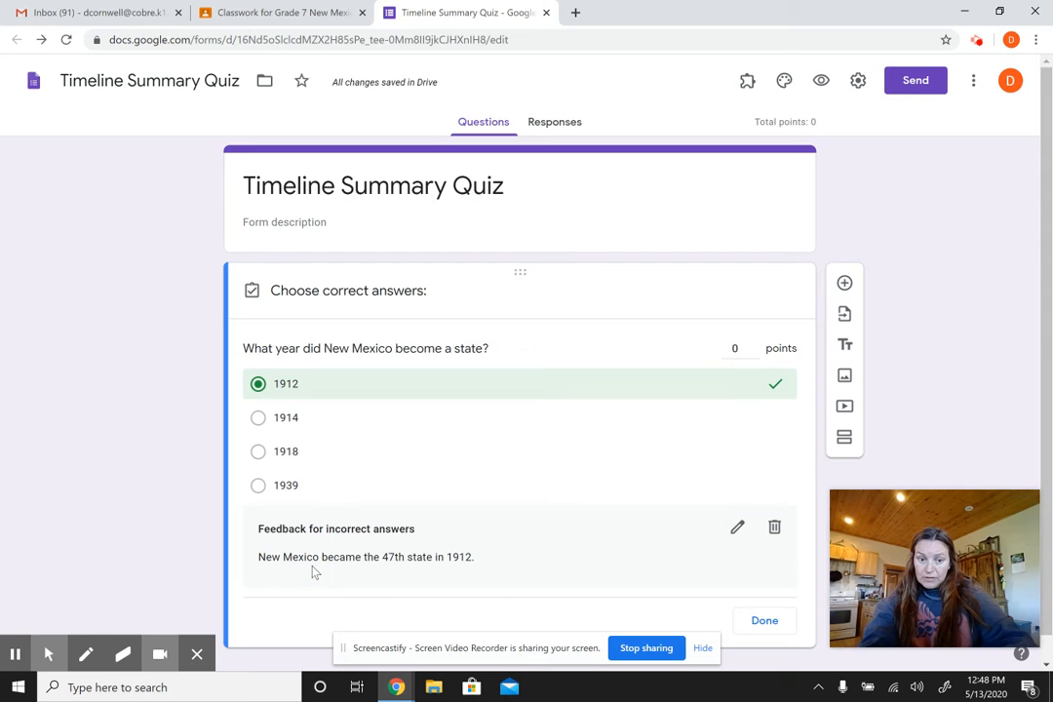
scroll(1038, 353, "down", 1)
left_click(736, 504)
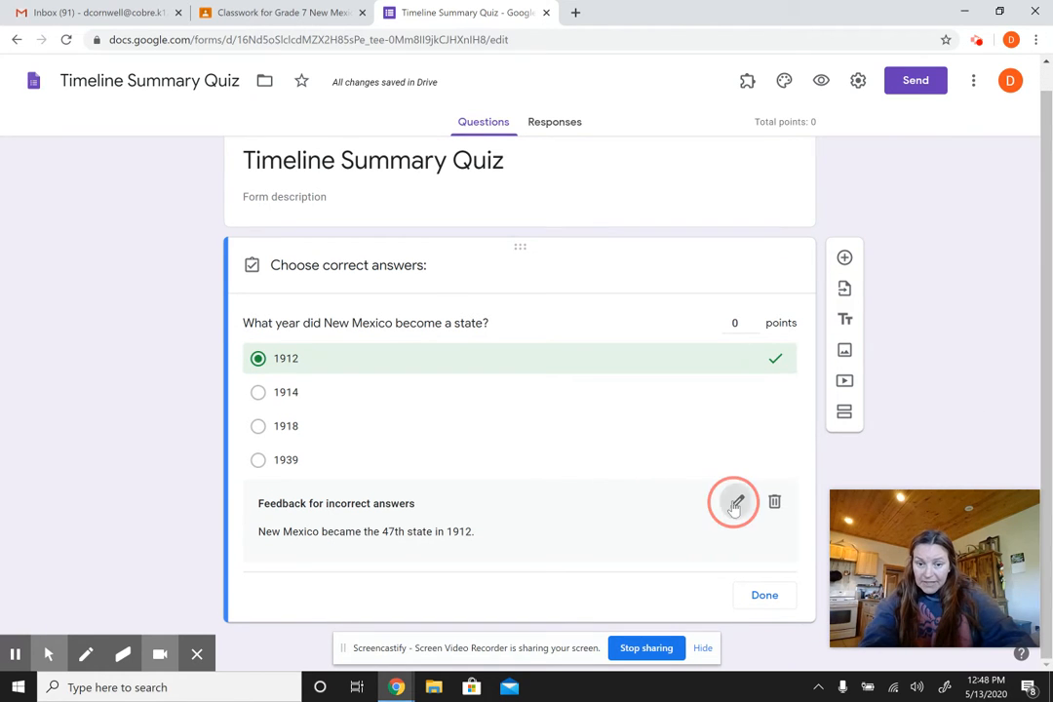
left_click_drag(583, 212, 315, 210)
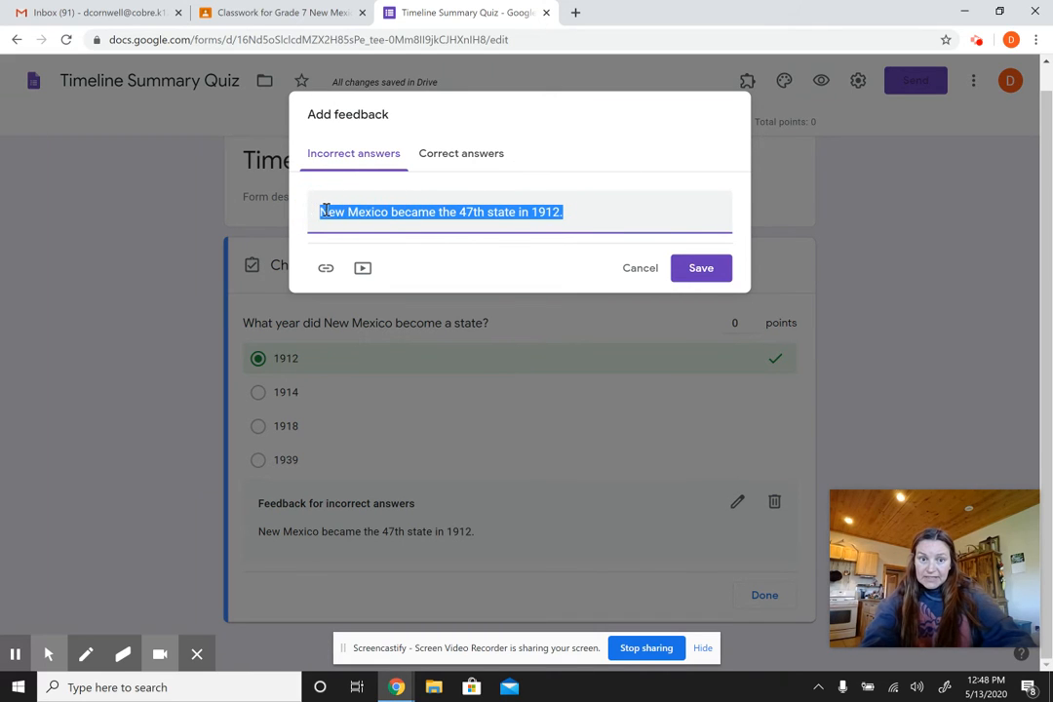
right_click(330, 211)
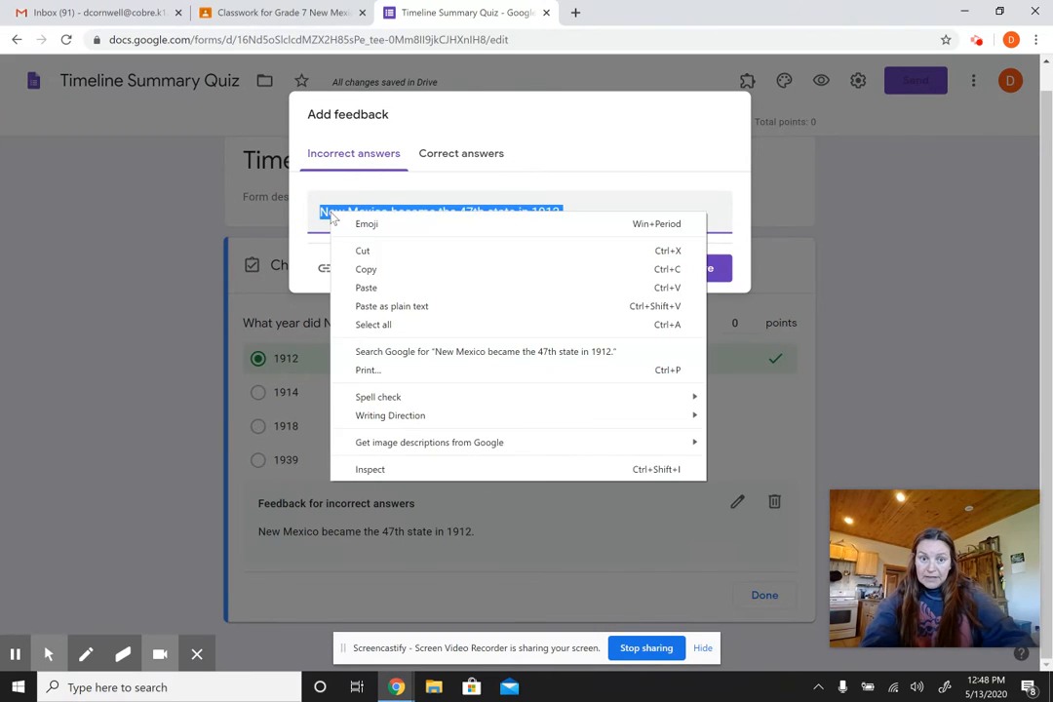
left_click(378, 271)
left_click(457, 162)
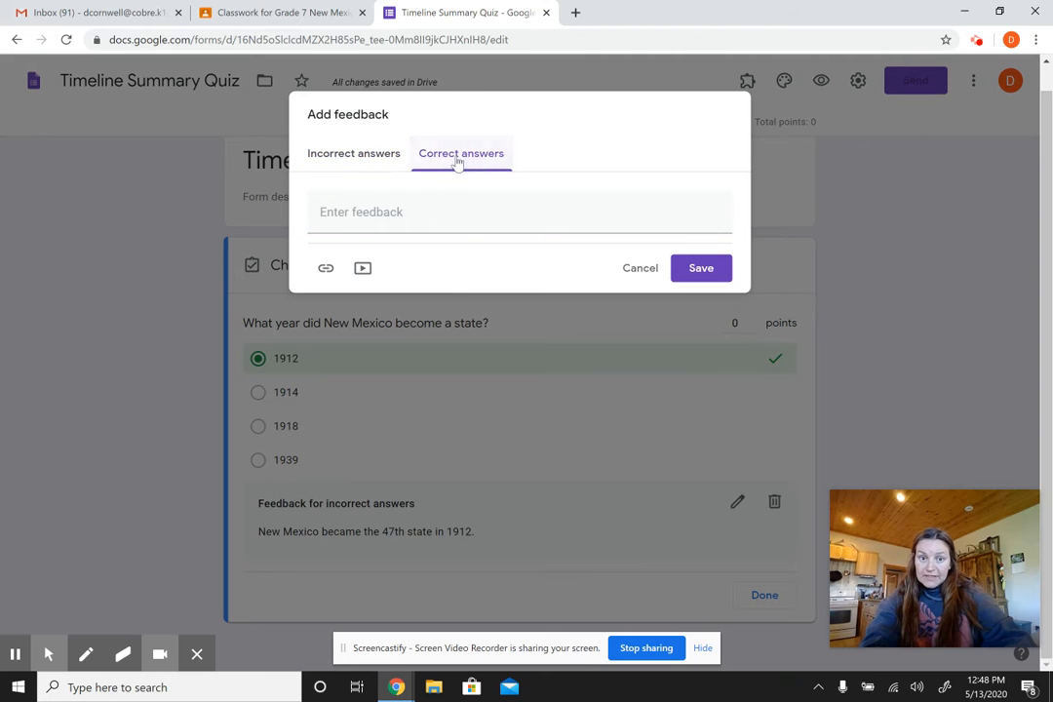
left_click(330, 211)
right_click(332, 212)
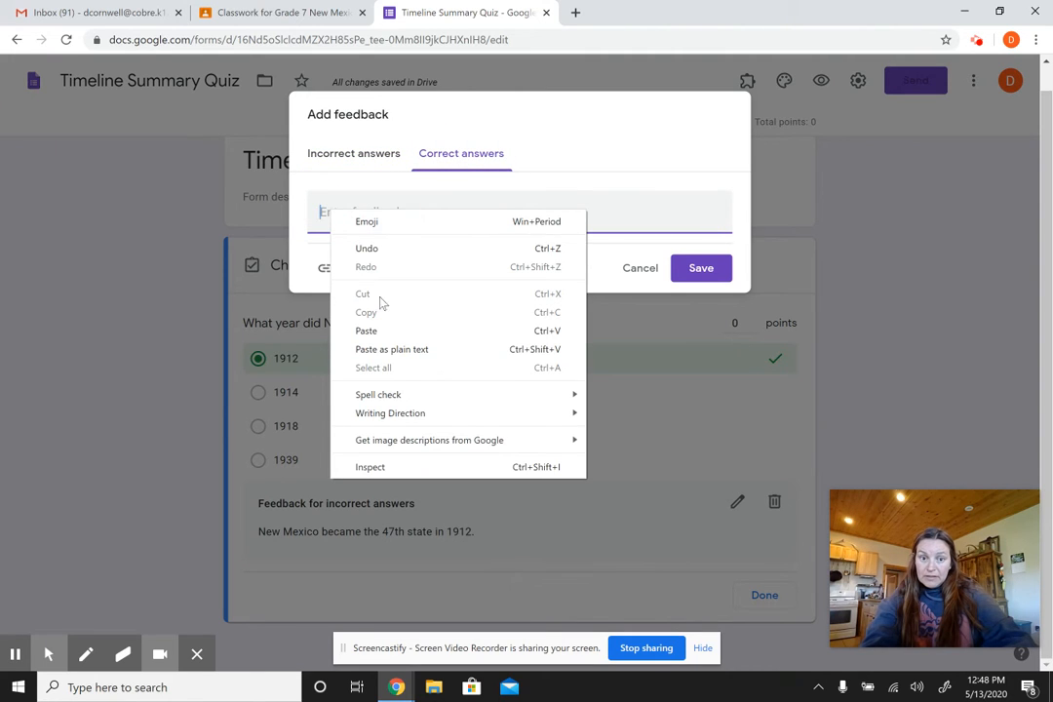
left_click(367, 330)
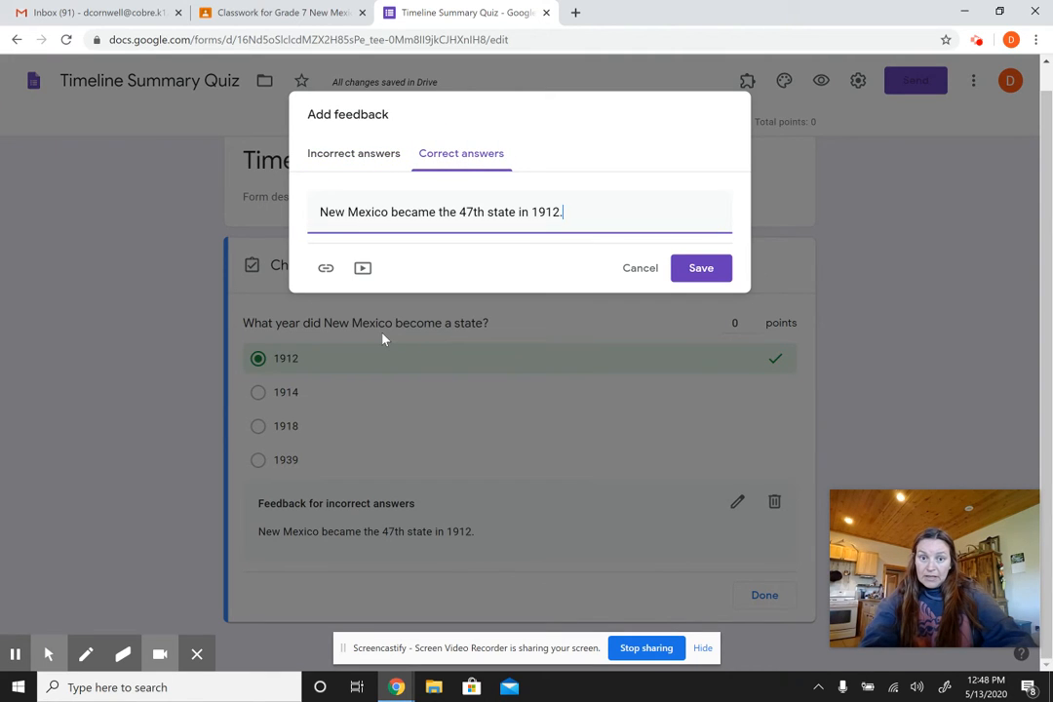
Put "Nice work! Yes, " in front of the correct-answer feedback text and save the feedback
left_click(319, 212)
type("Nice w")
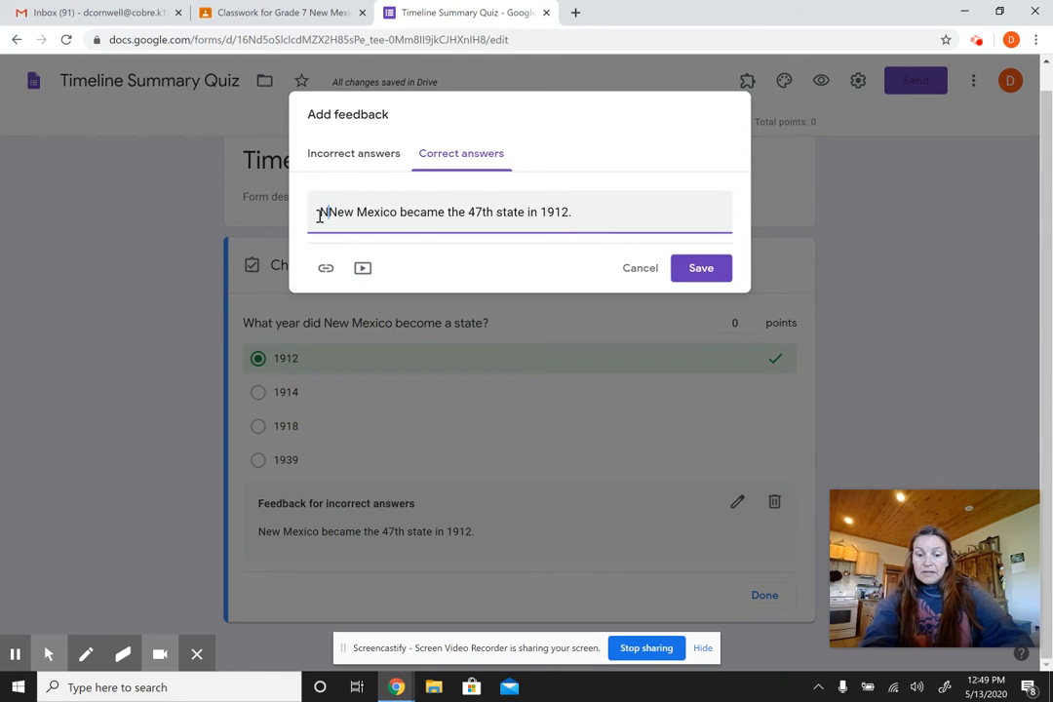
type("ork")
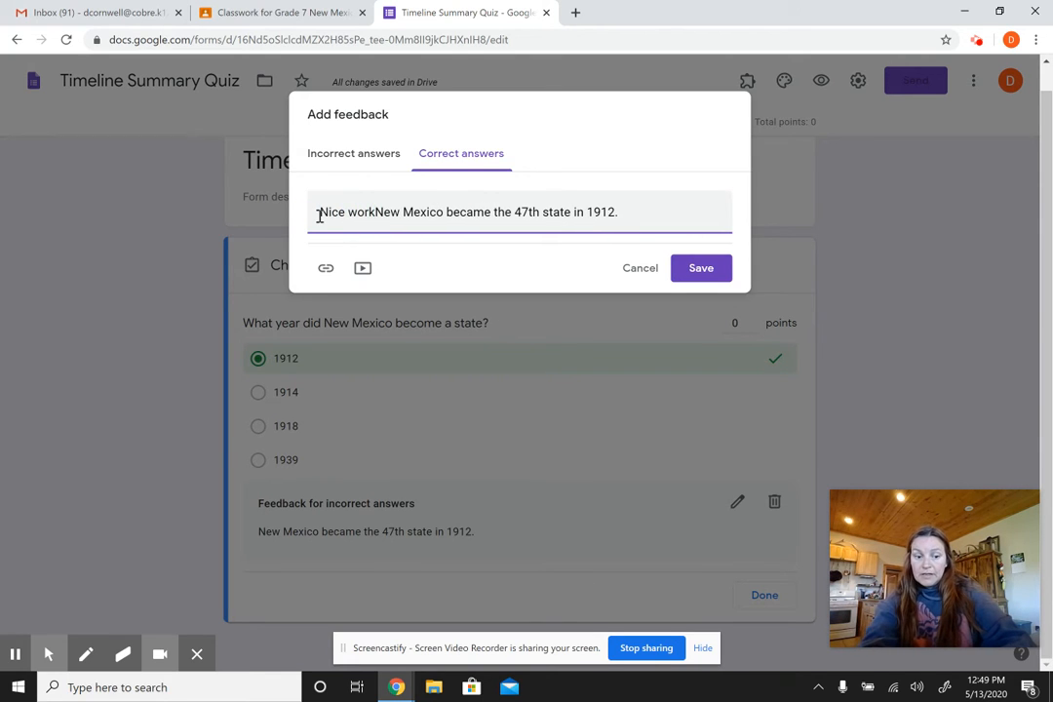
type("! Yes,")
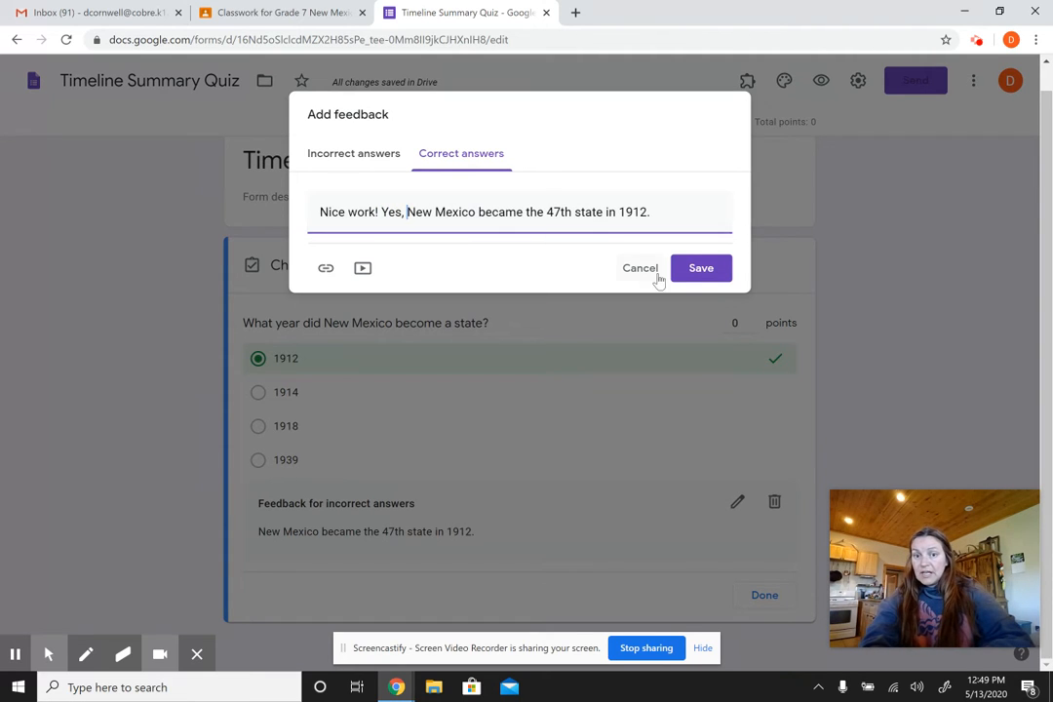
left_click(698, 270)
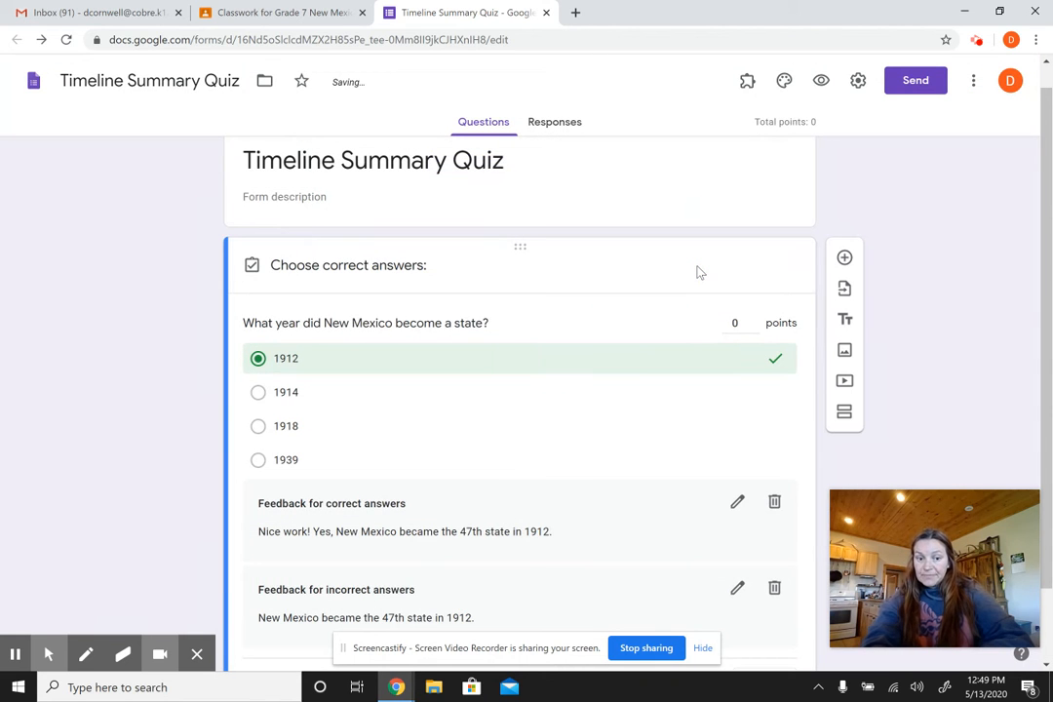
Set the statehood question's value to 5 points and finish editing its answer key
left_click(754, 320)
left_click(754, 320)
left_click(754, 320)
left_click(754, 320)
left_click(754, 320)
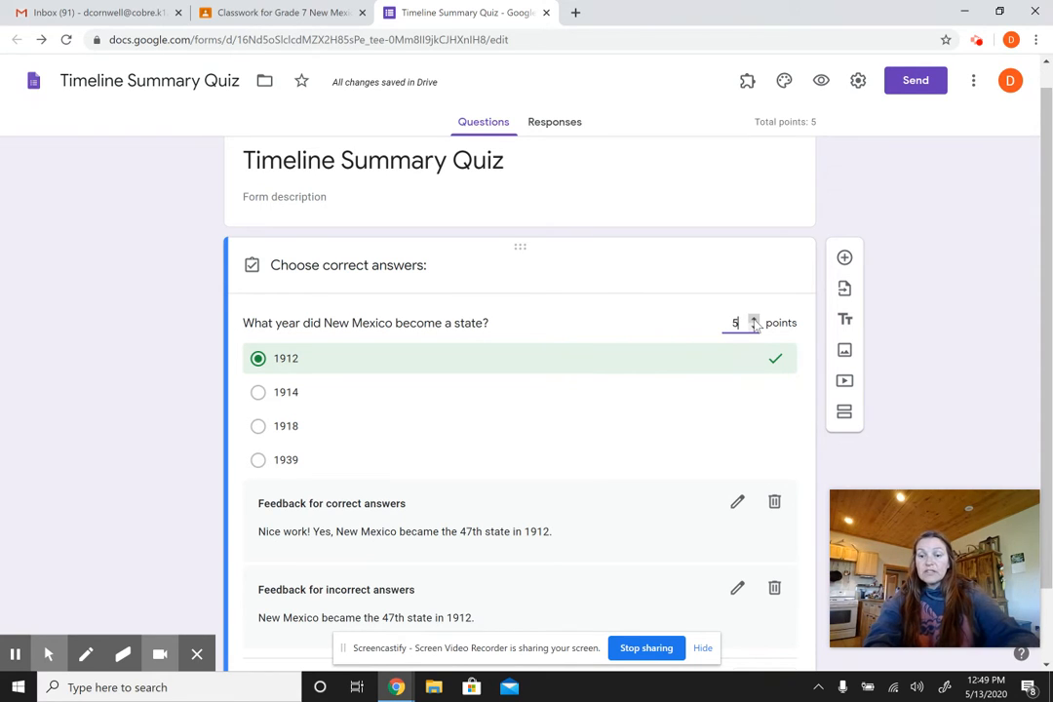
left_click(1049, 229)
left_click_drag(1049, 230, 1050, 285)
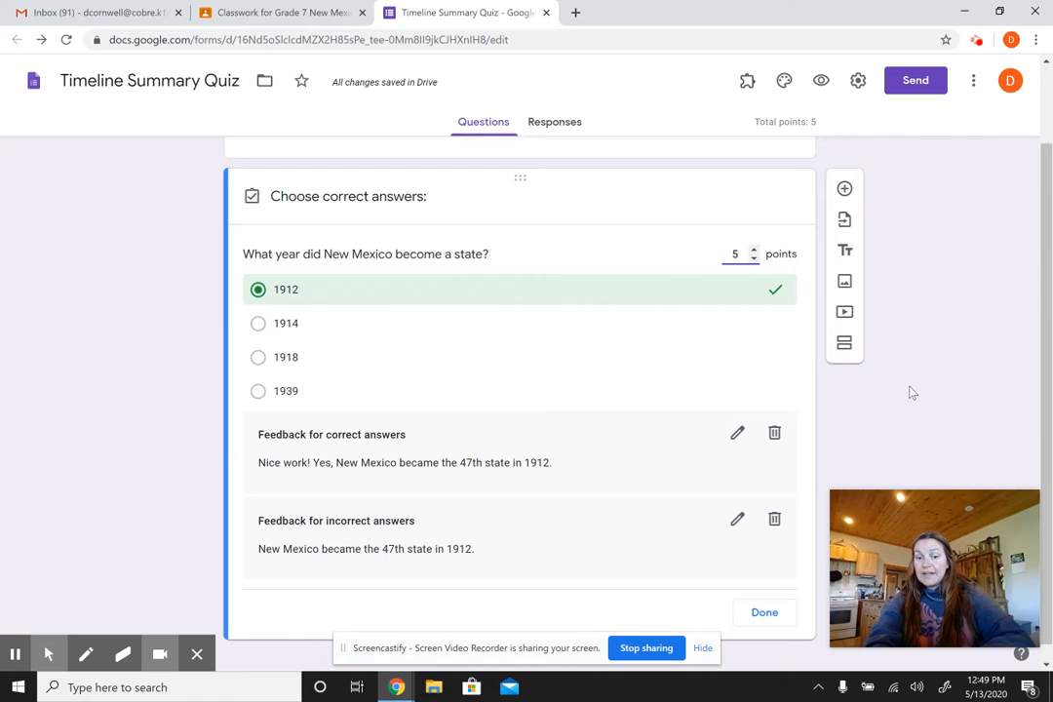
left_click(765, 614)
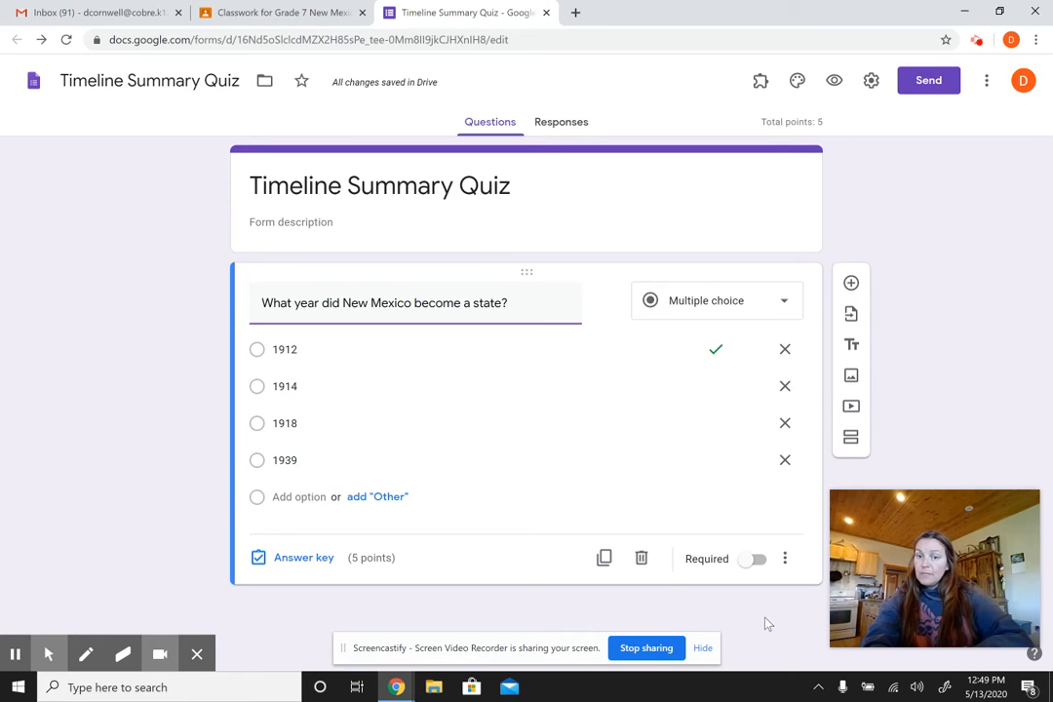
Add a second multiple-choice question reading "In both WWI and WWII, who were the Allied Powers?"
left_click(852, 285)
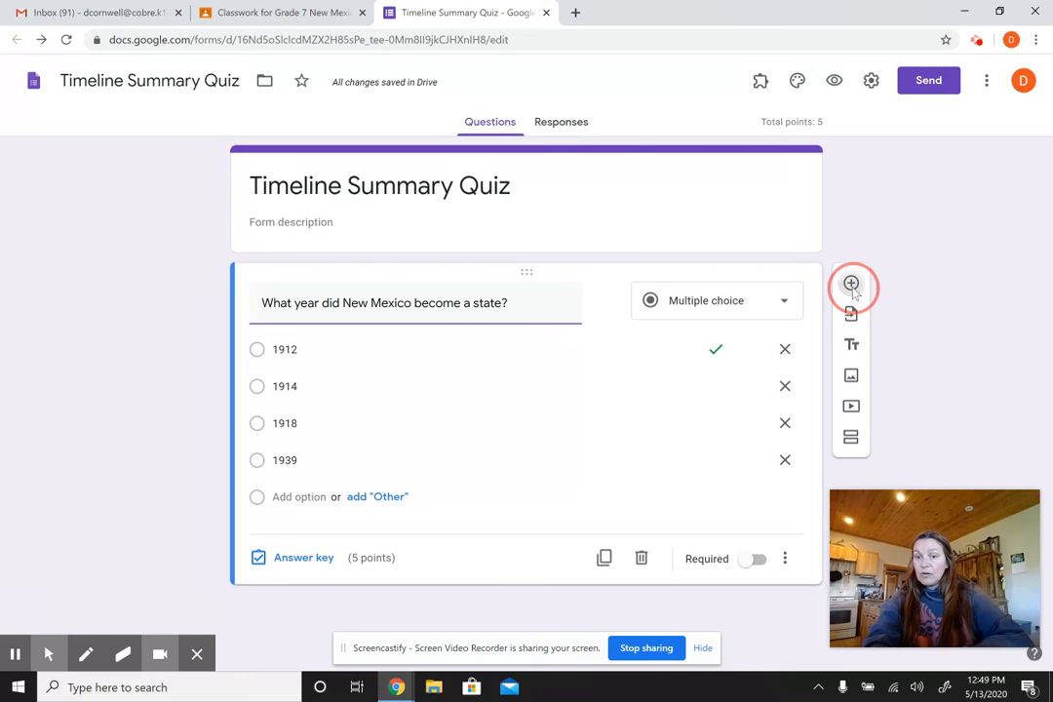
left_click_drag(1049, 139, 1051, 227)
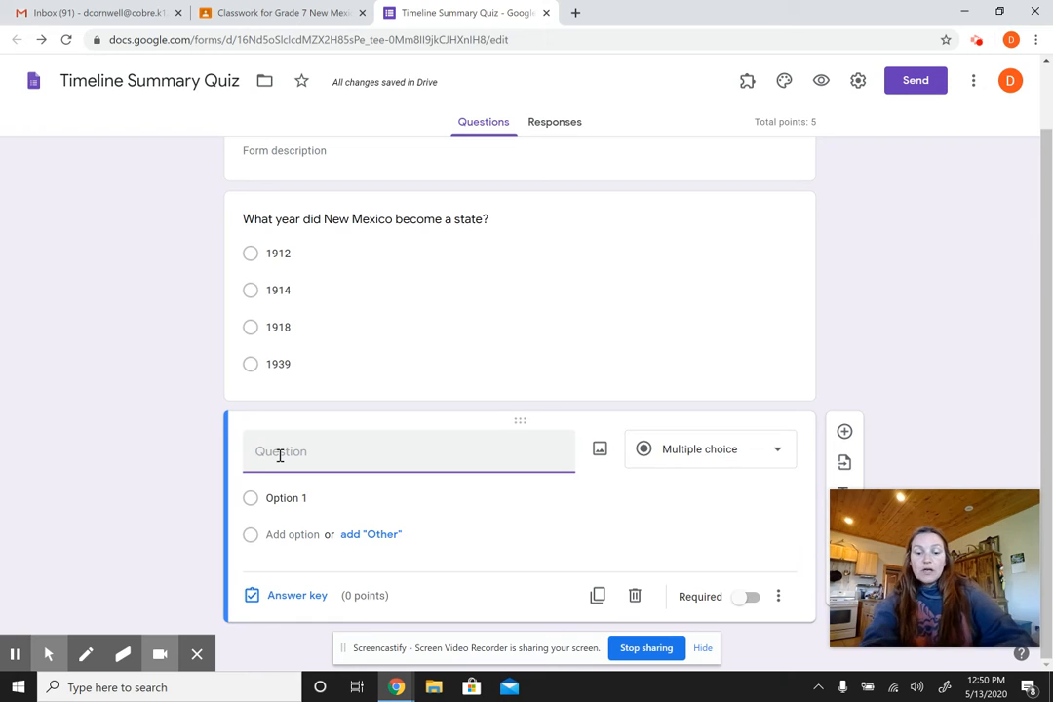
type("In")
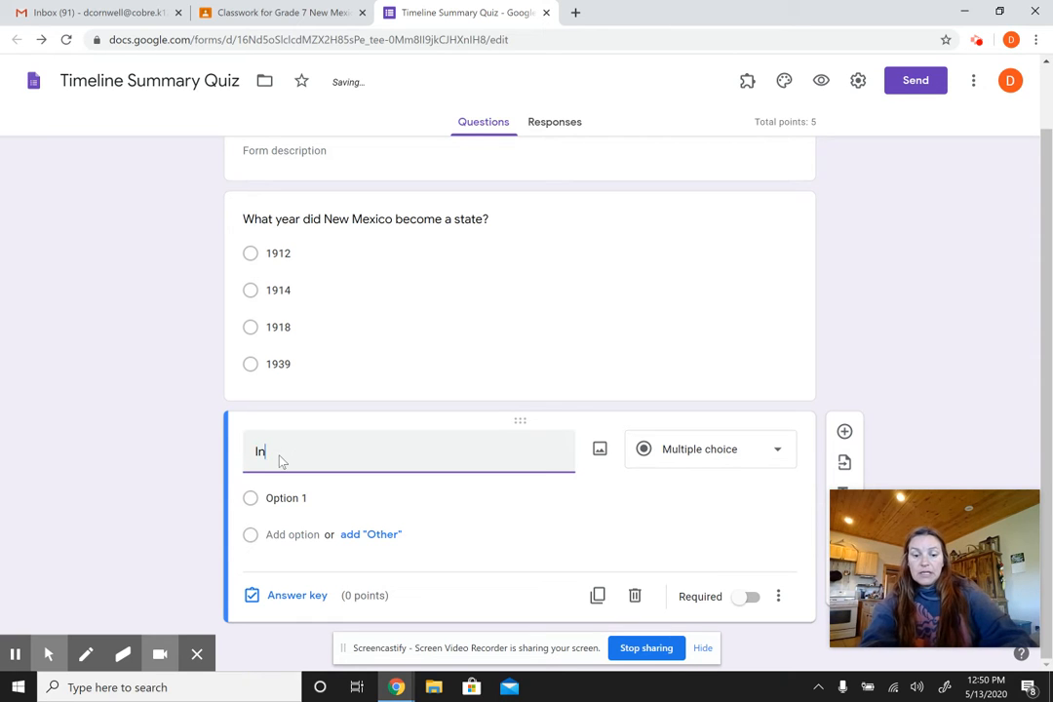
type(" both WWI")
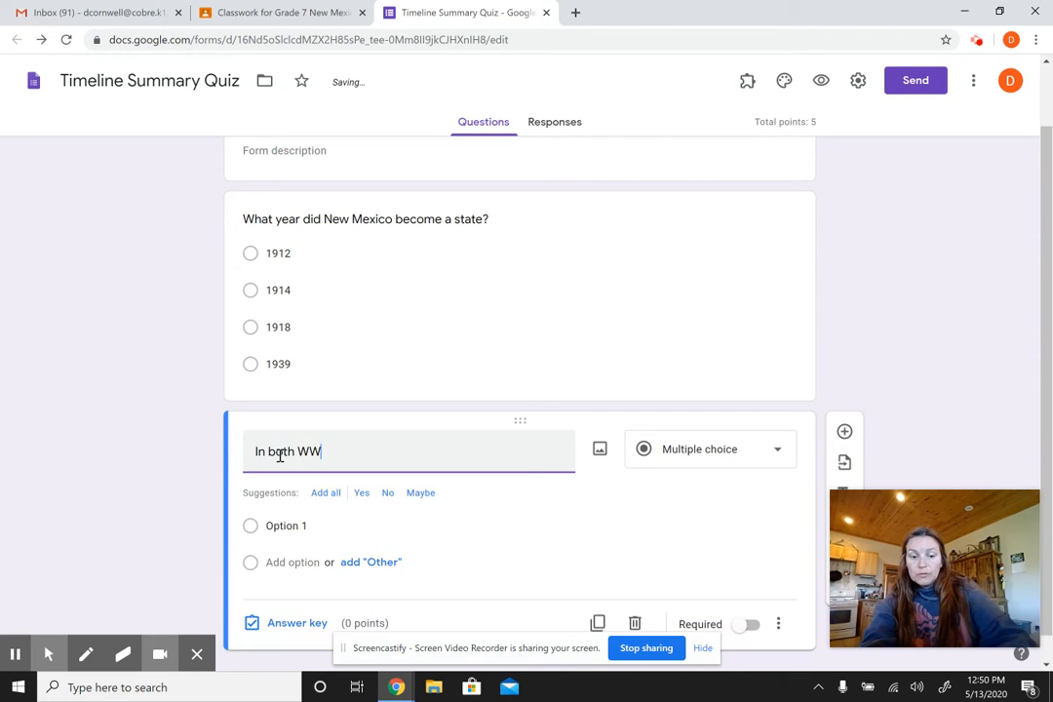
type(" and ")
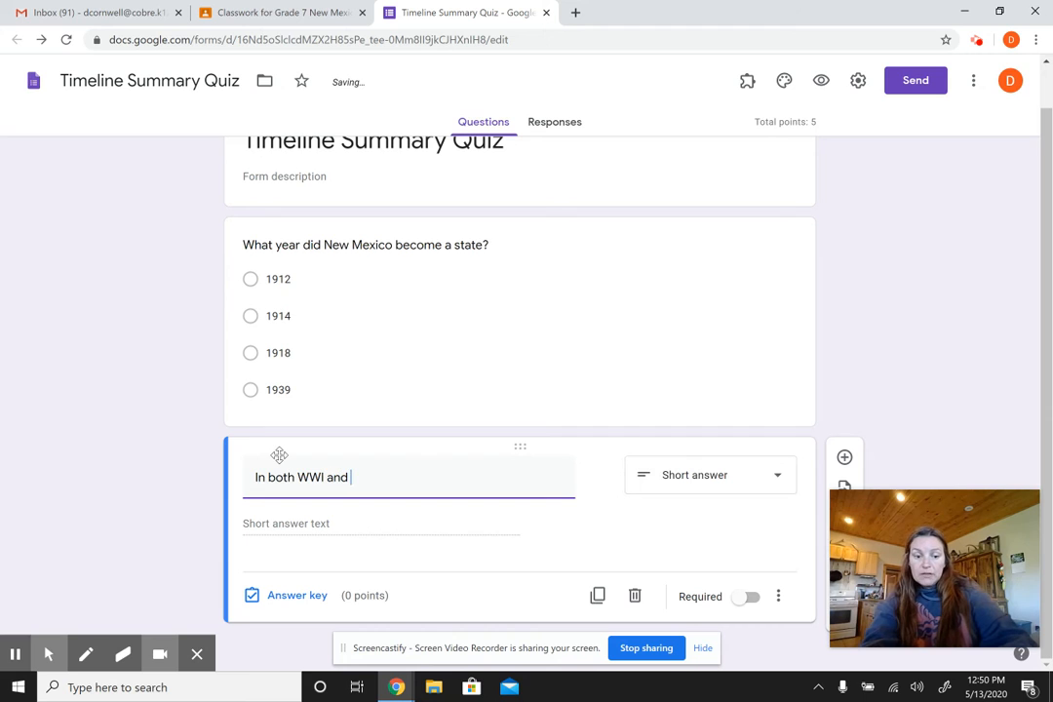
type("WWII")
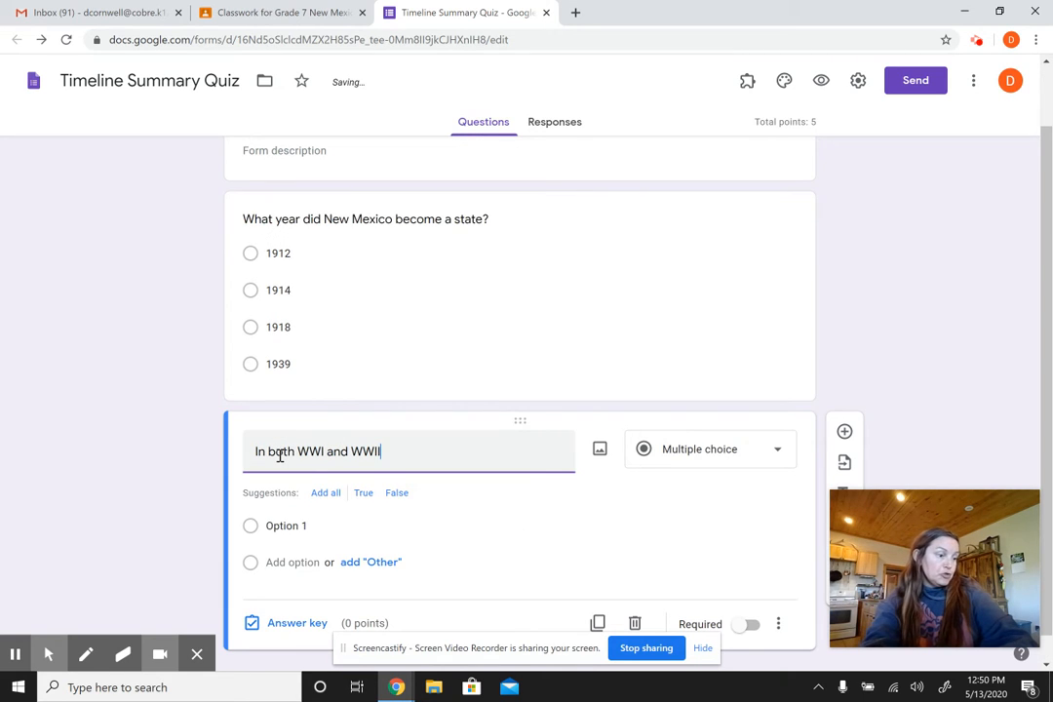
type(", who we")
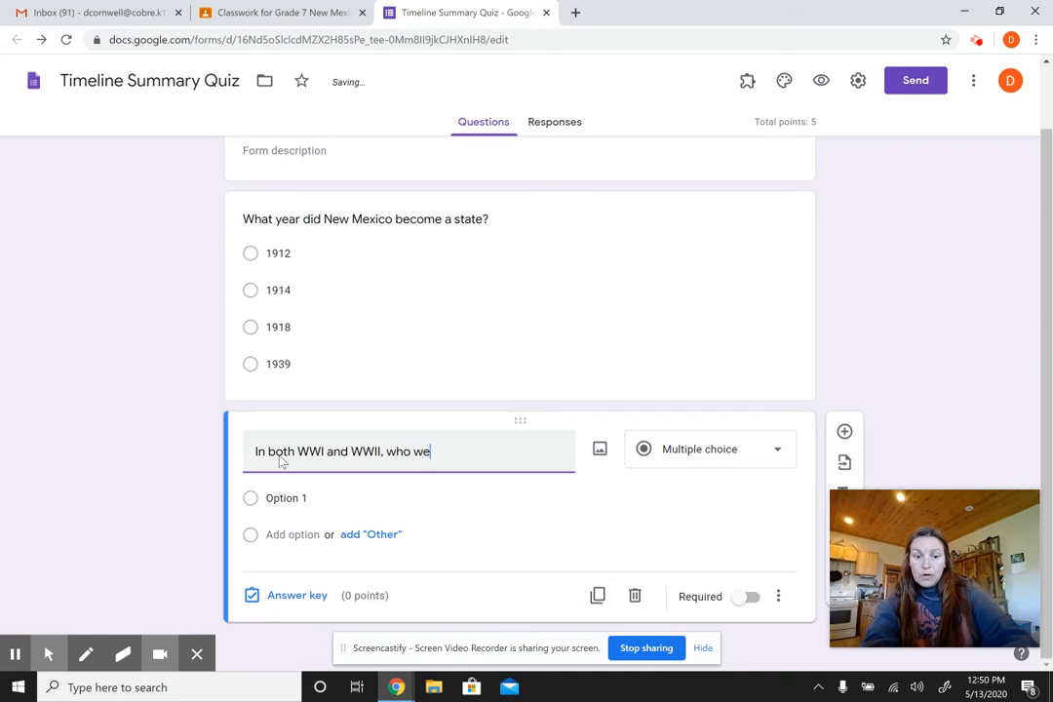
type("re the Allied Po")
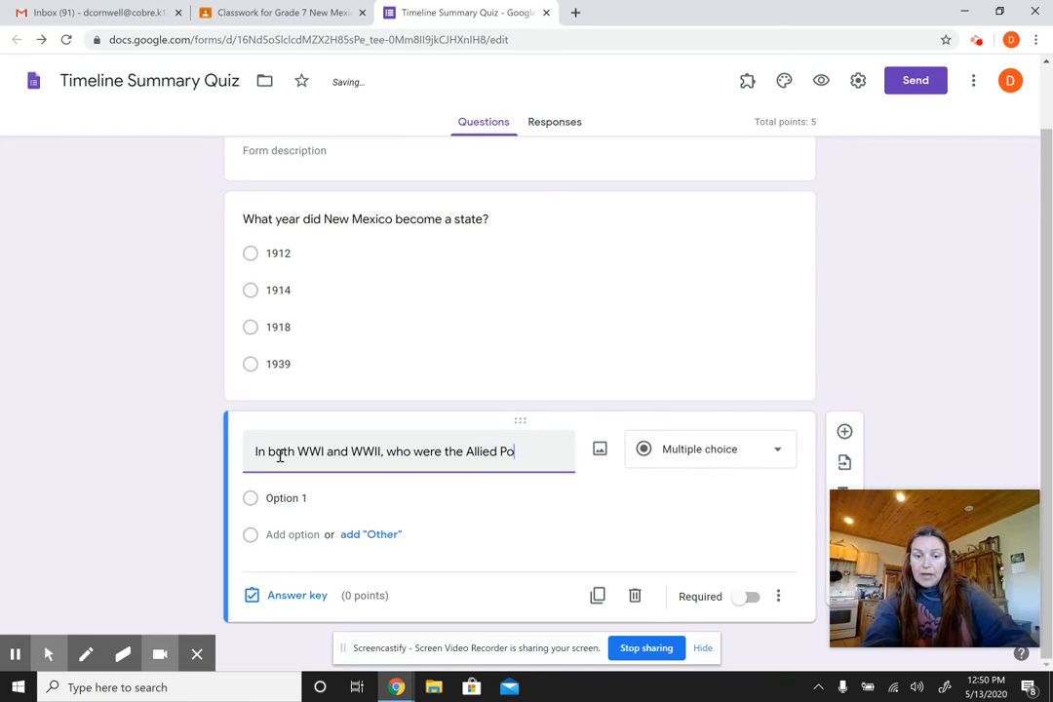
type("wers")
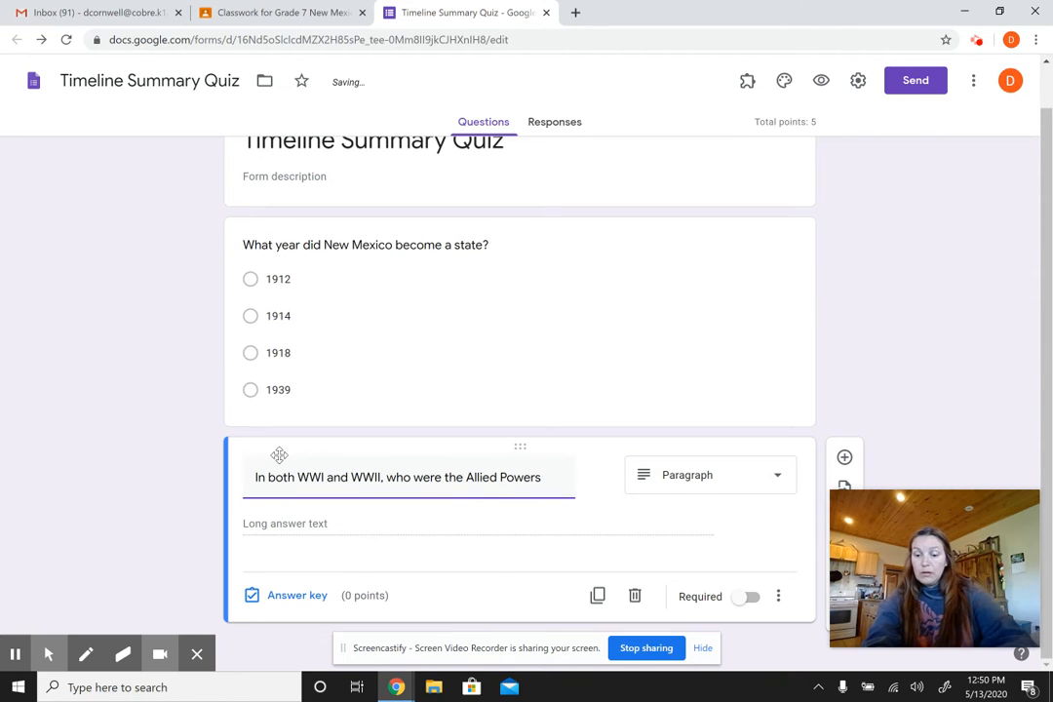
type("?")
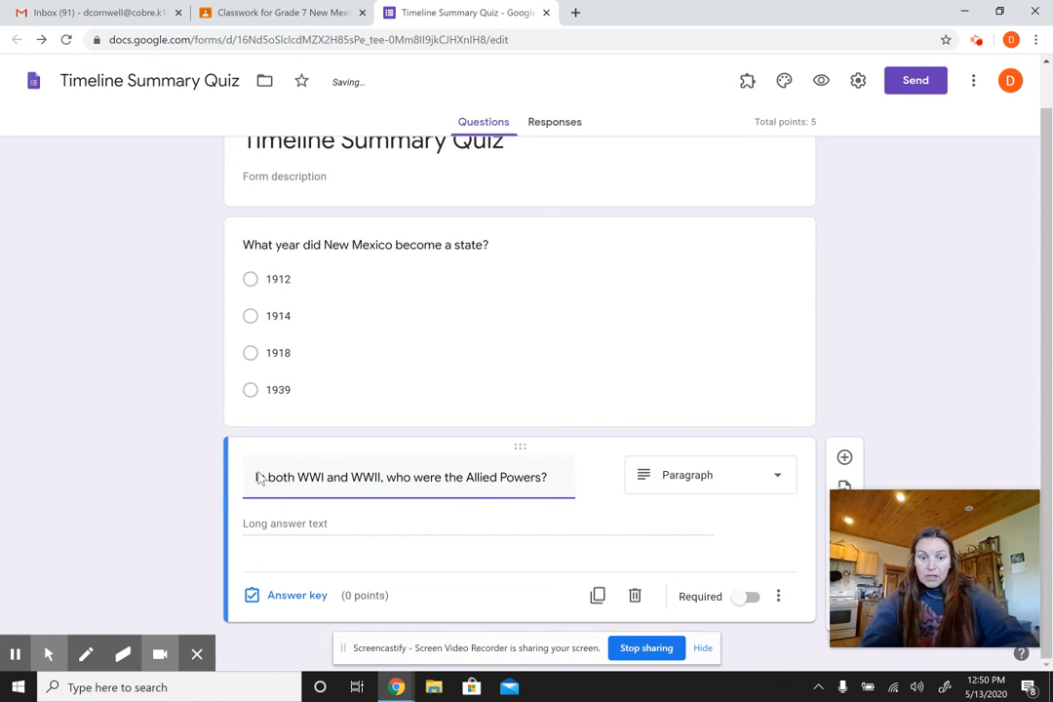
left_click(752, 481)
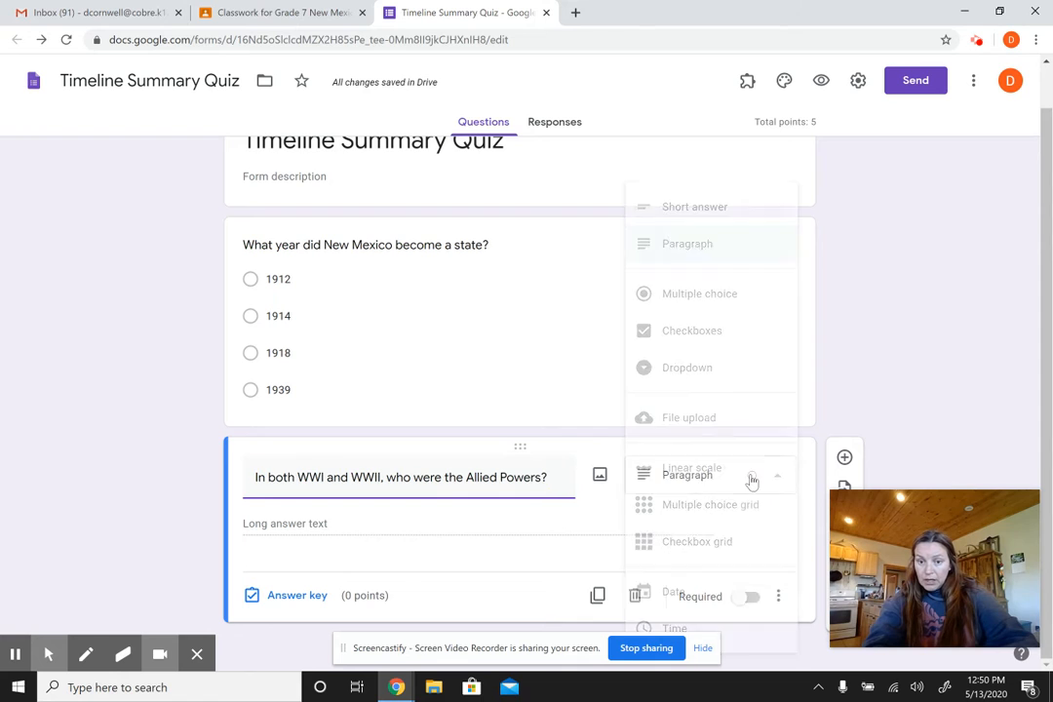
left_click(744, 312)
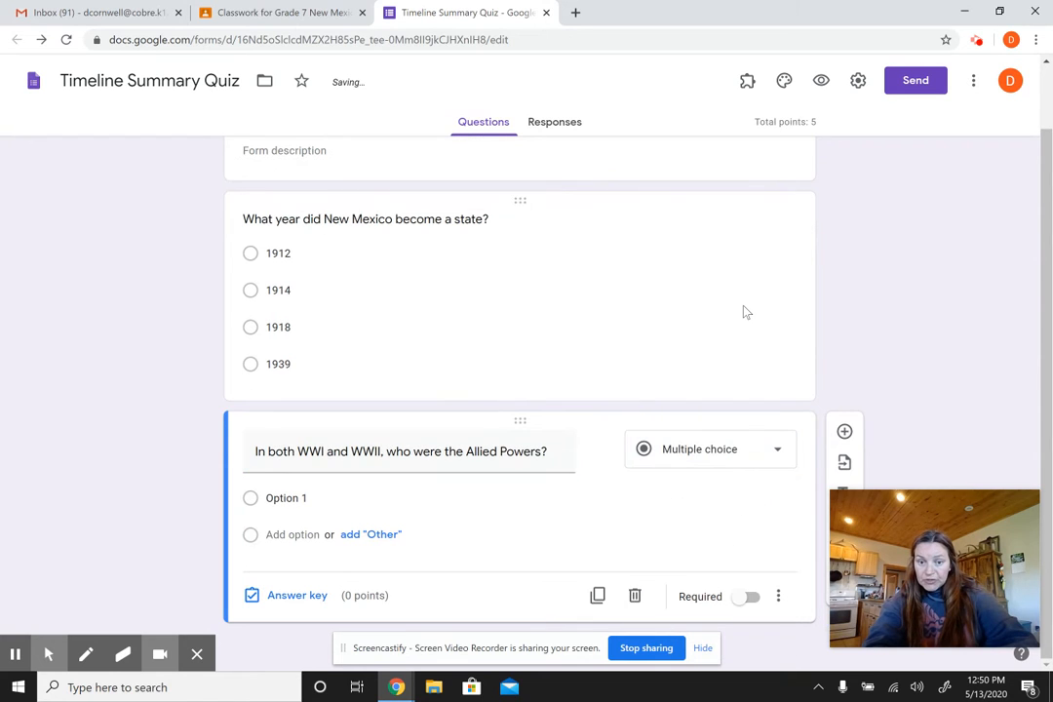
Set the Allied Powers question's first answer option to "England, Germany, and France"
left_click(305, 496)
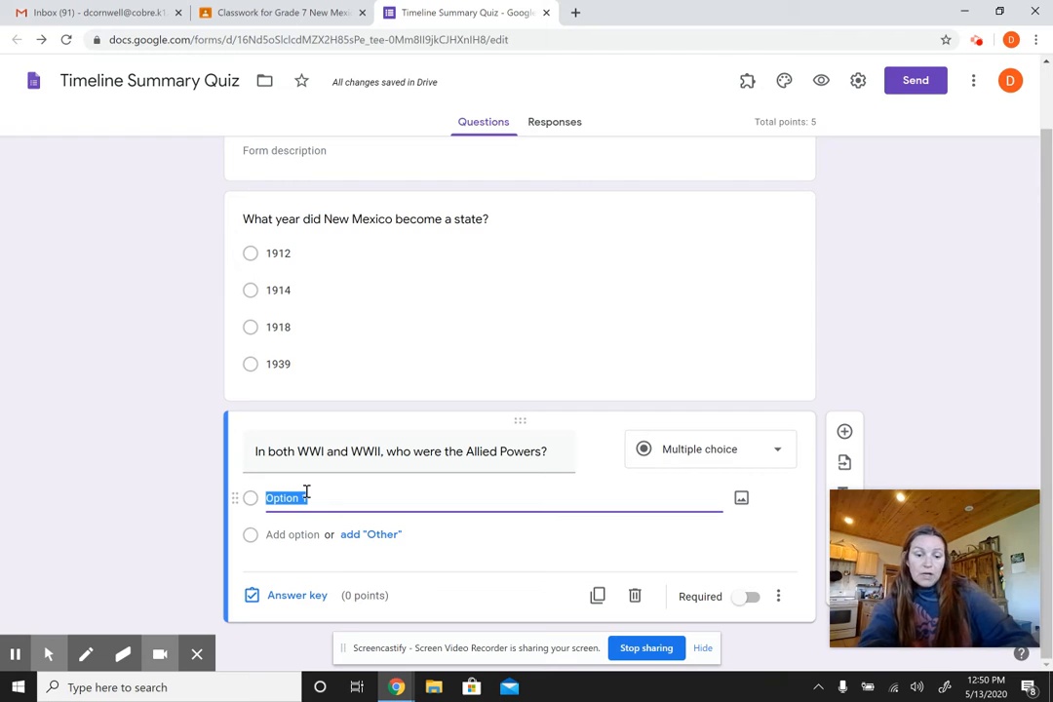
type("Engla")
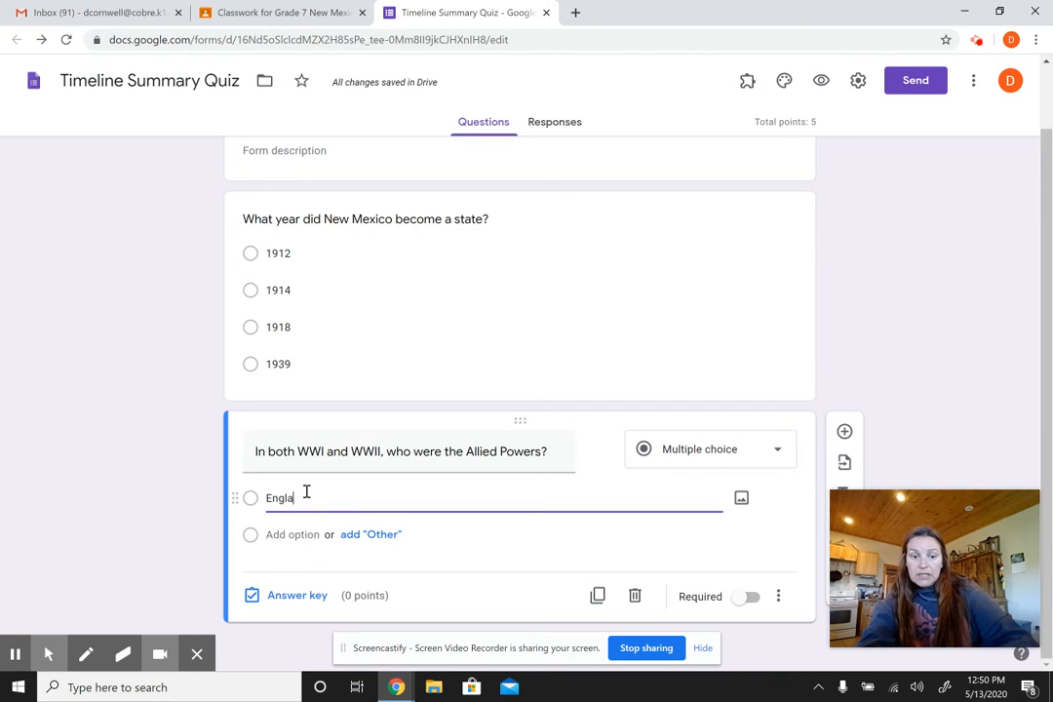
type("nd, Gern")
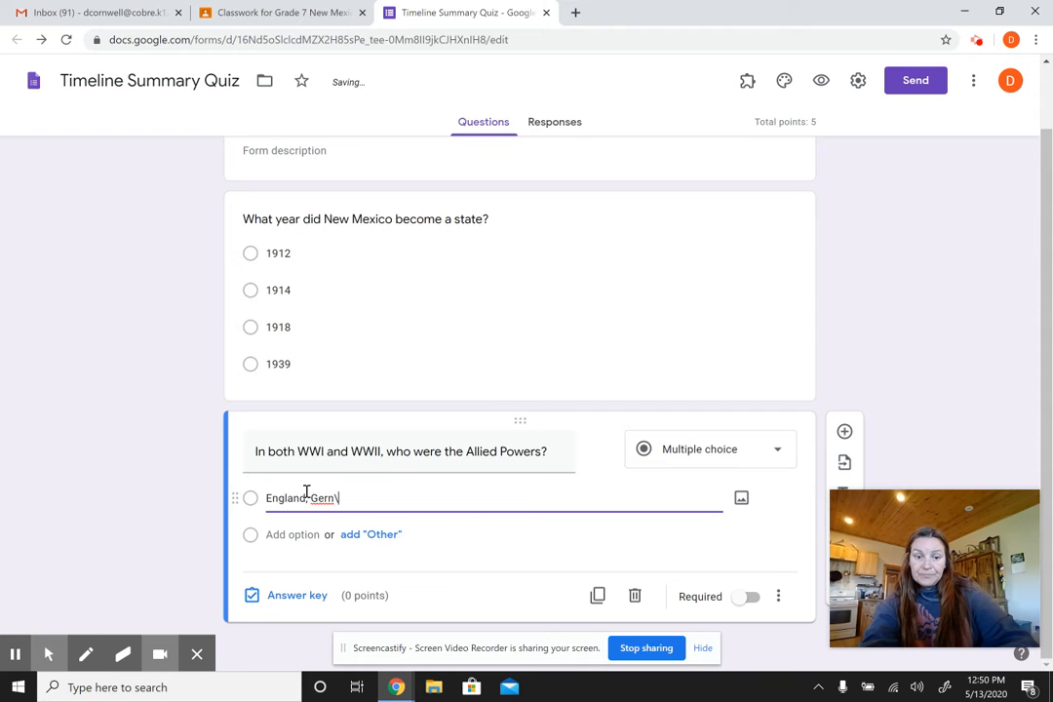
key("BackSpace")
type("ma")
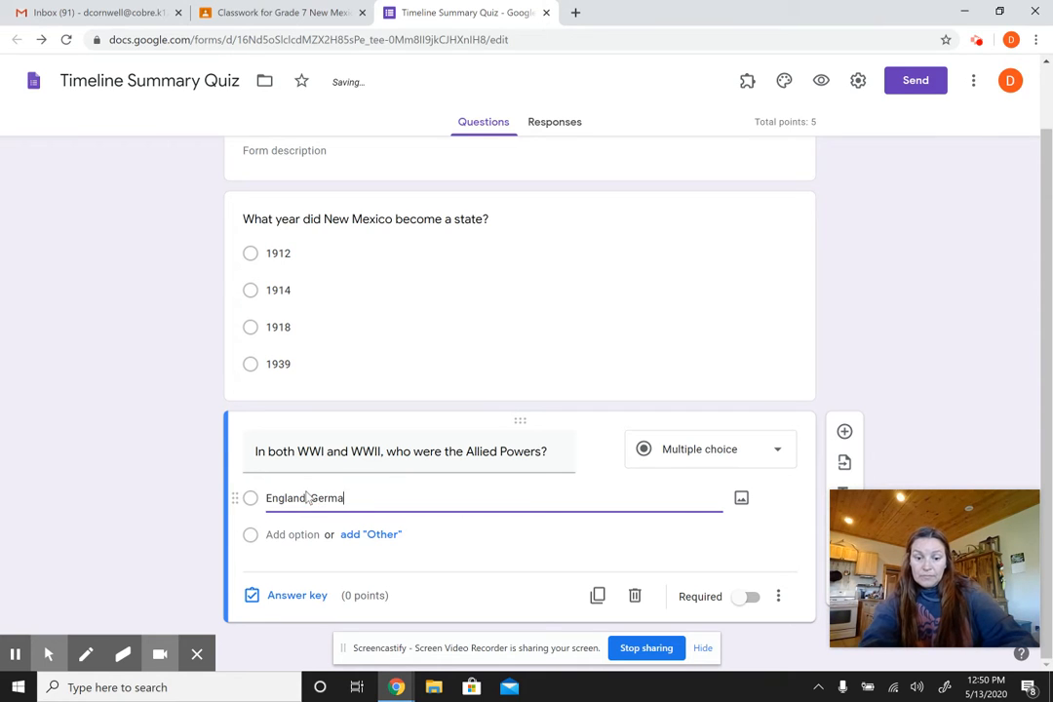
type("ny, and France")
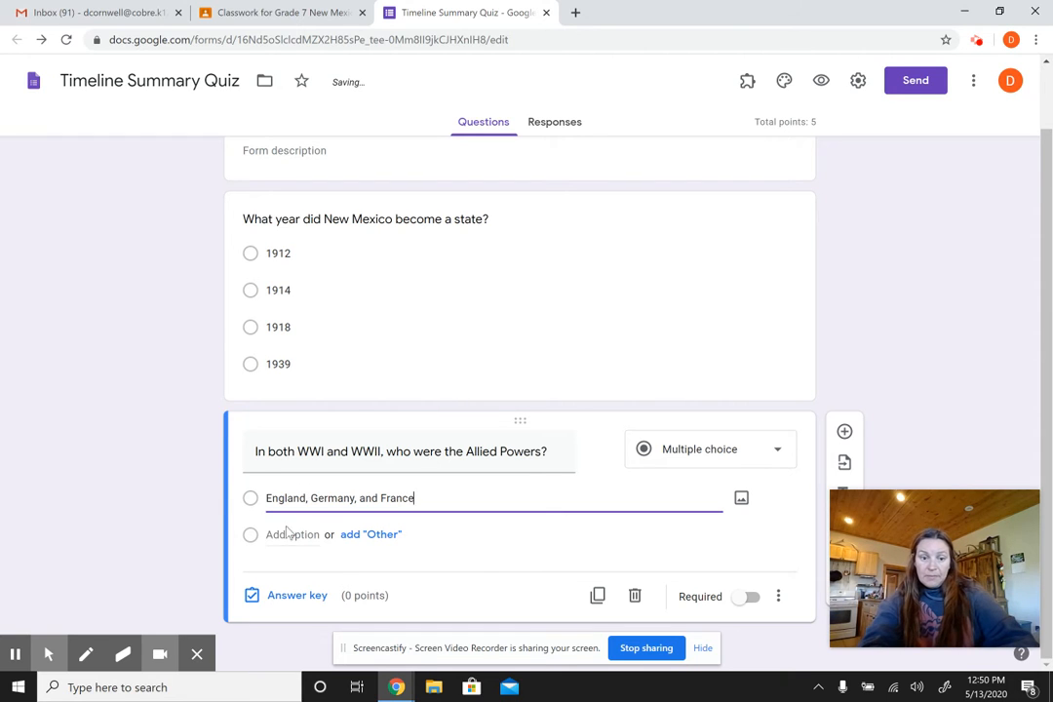
Add a second answer option reading "Britain, France, and Russia" to the Allied Powers question
left_click(283, 531)
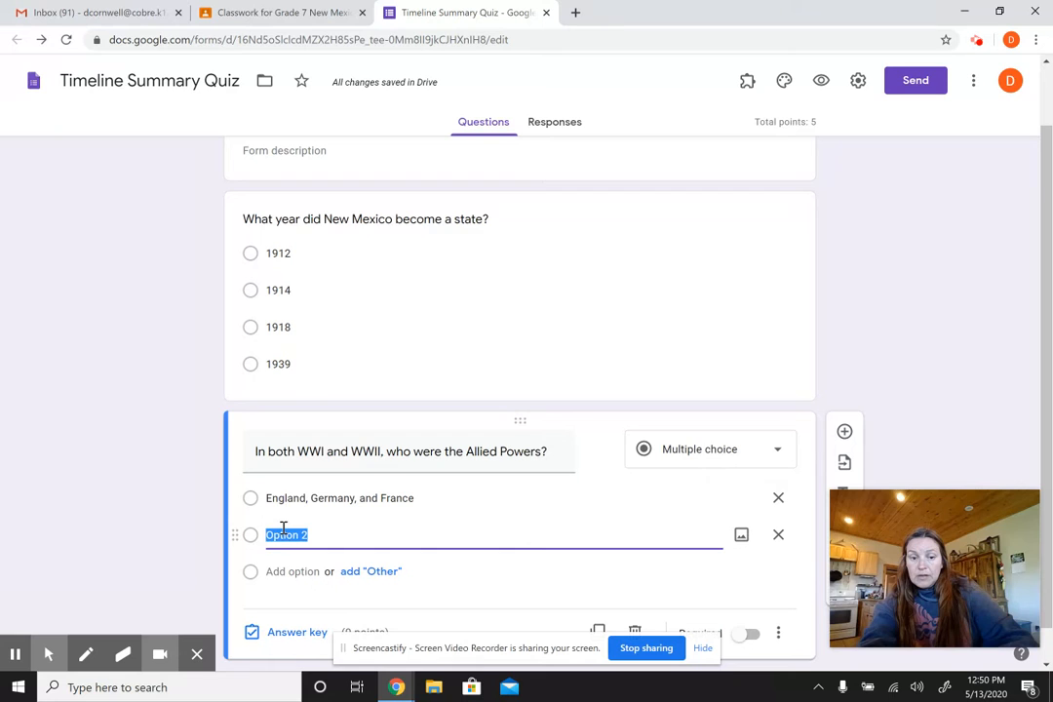
type("Brit")
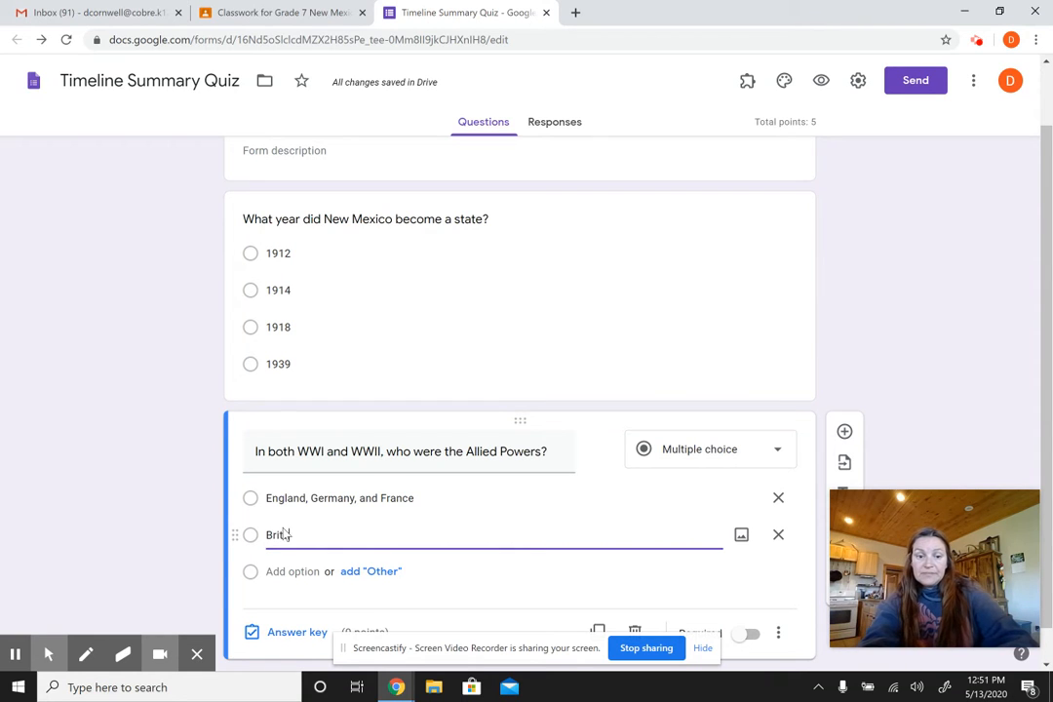
type("ain,")
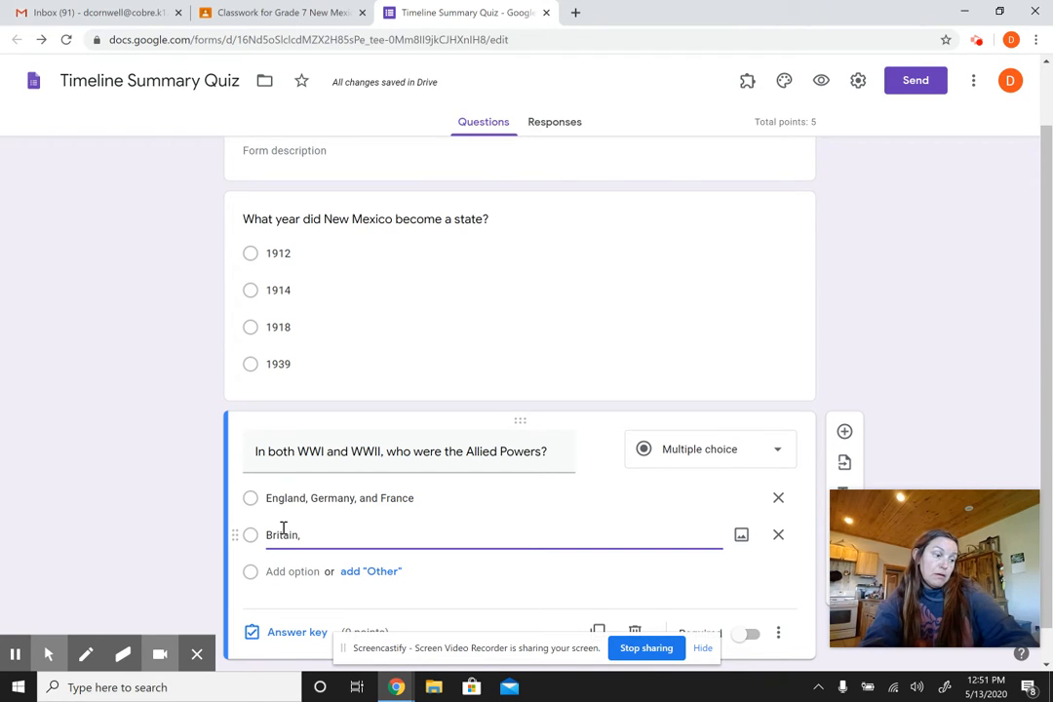
type("Fran")
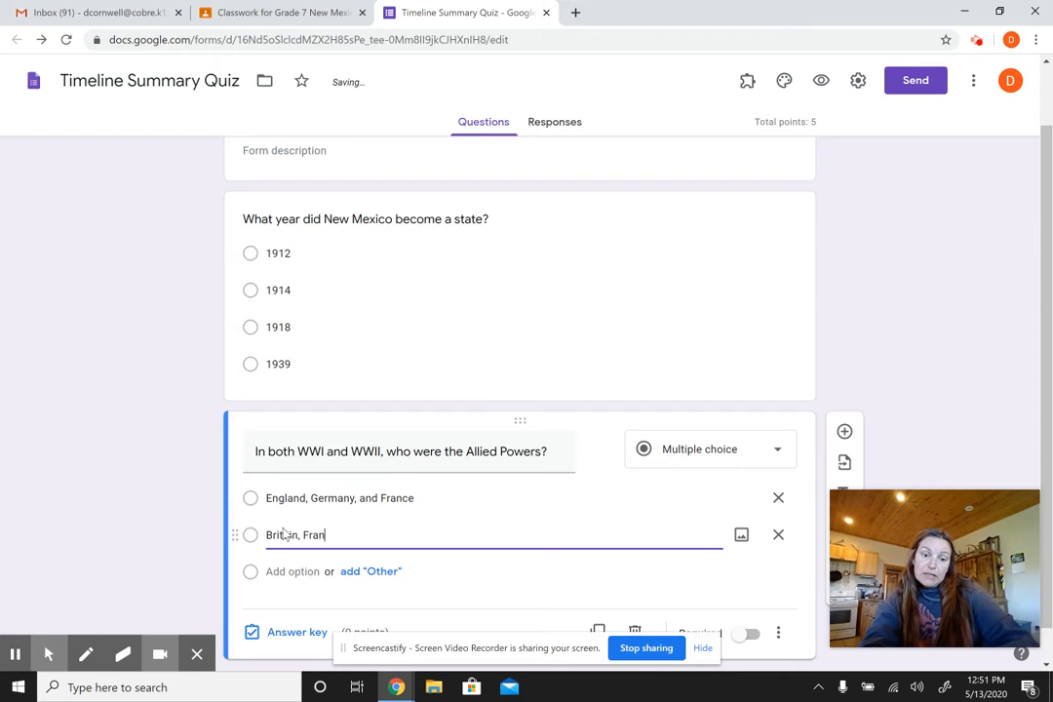
type("ce, and Russio")
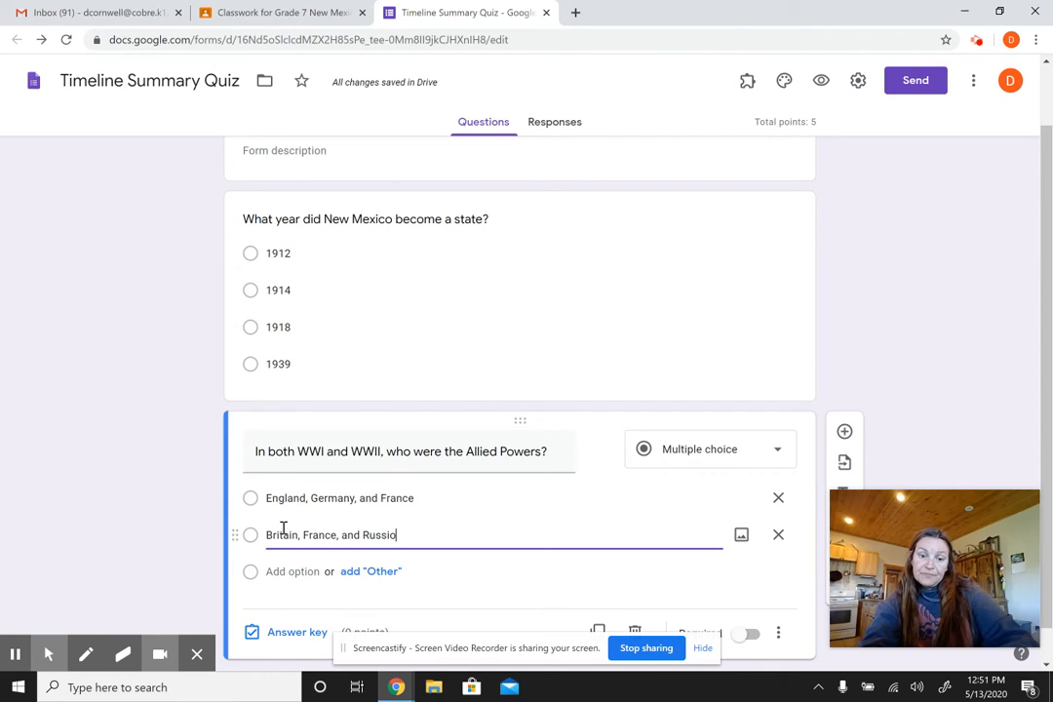
key("BackSpace")
type("a")
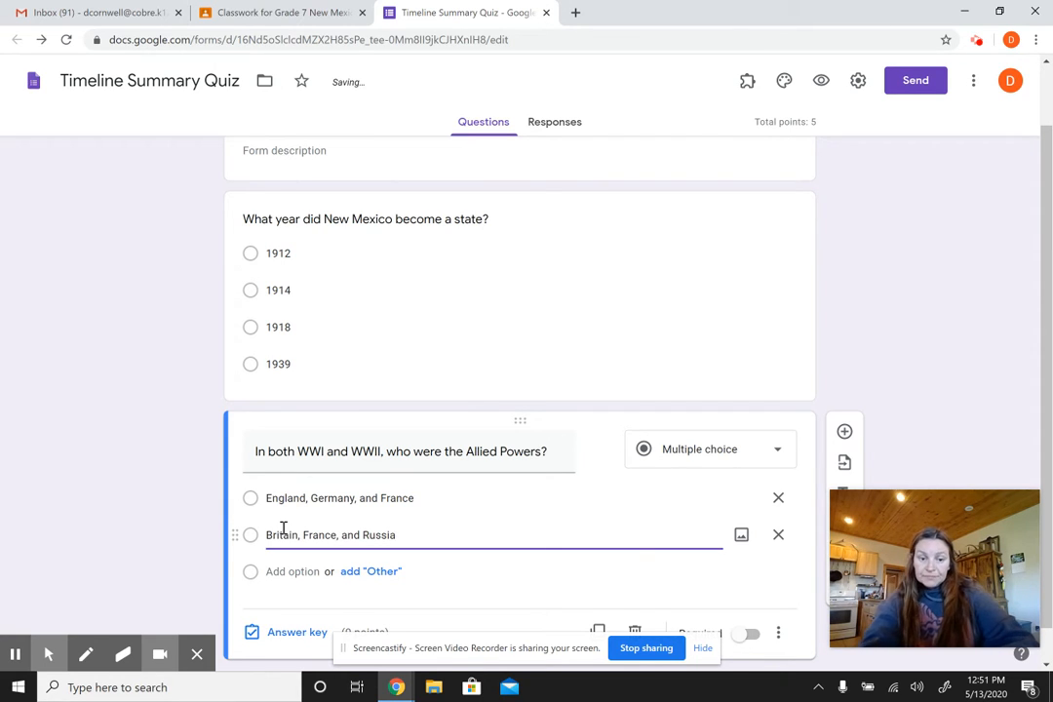
Add a third answer option reading "Germany, Italy, and Japan" to the Allied Powers question
left_click(289, 572)
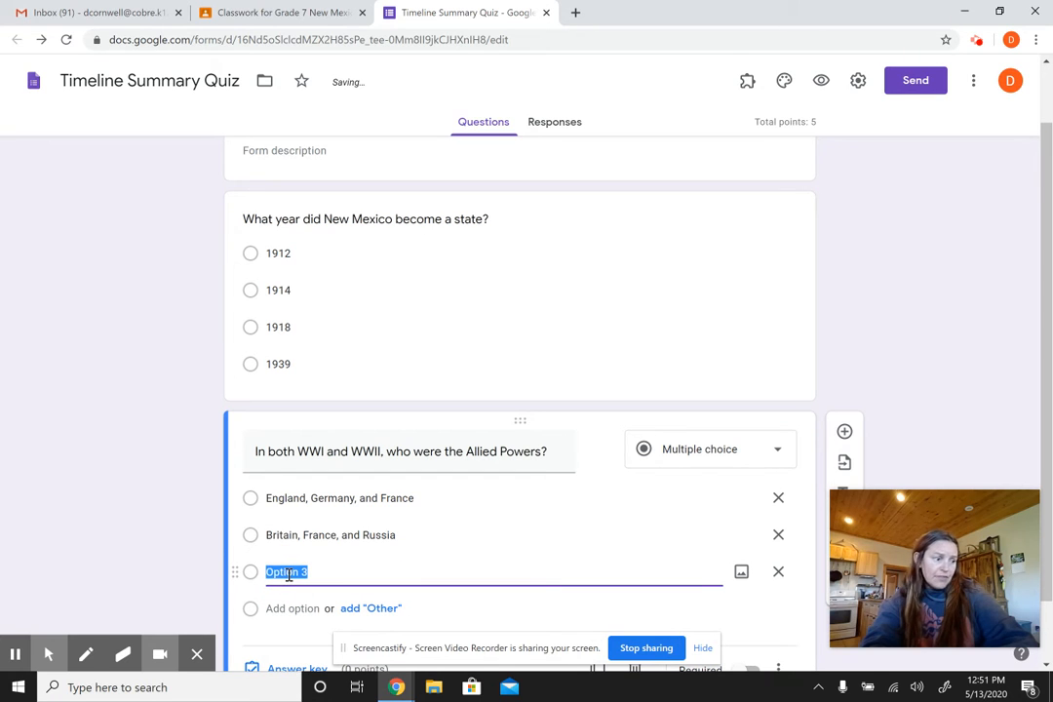
type("Ge")
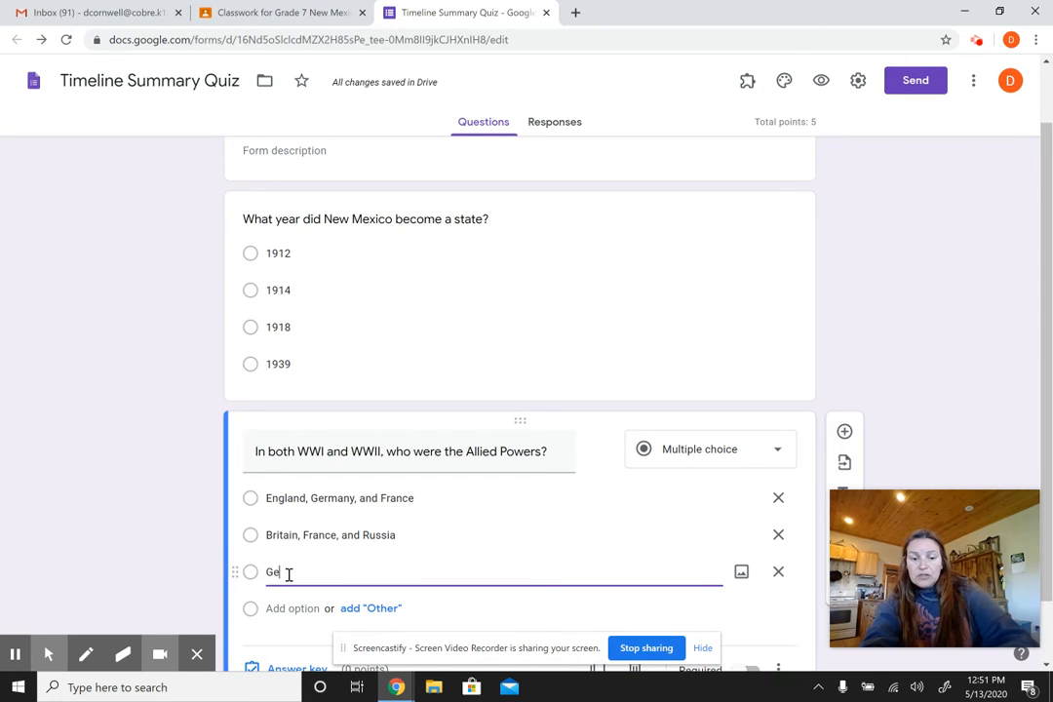
type("rmany, Italy")
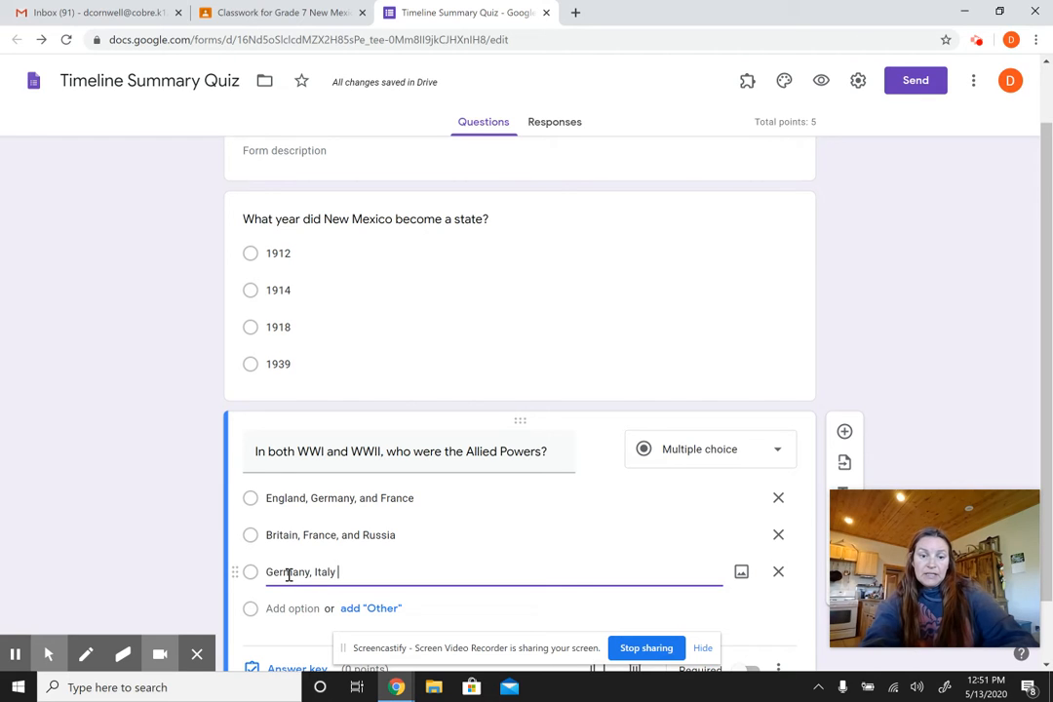
key("BackSpace")
type(", and Japan")
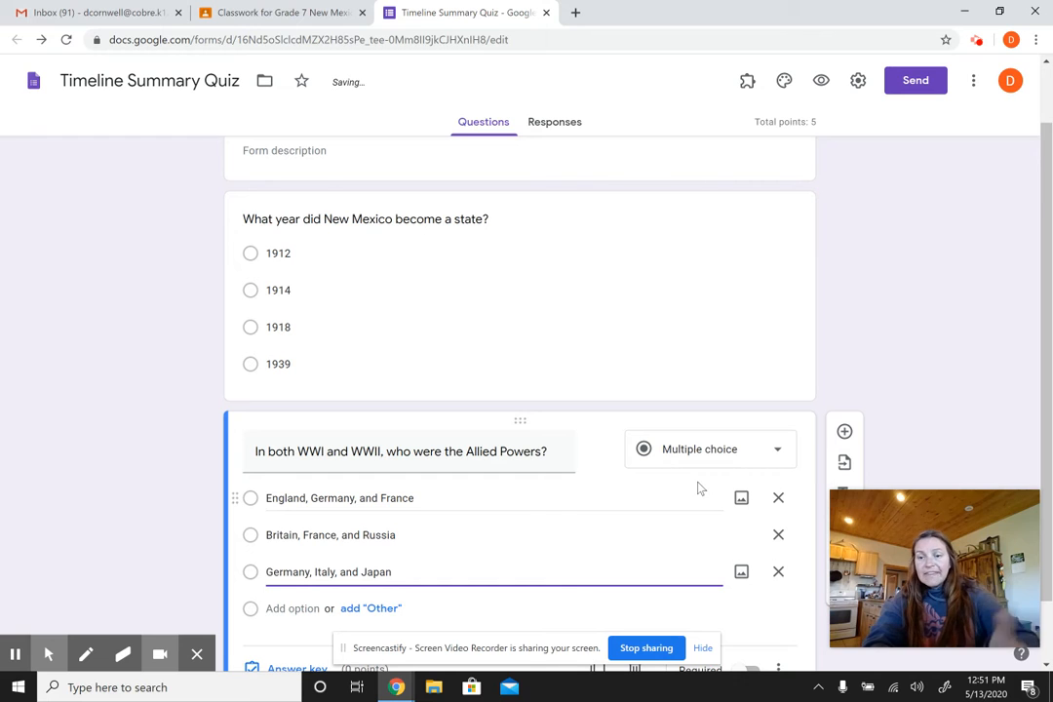
Add a fourth answer option reading "Germany, Austria-Hungary, Turkey" to the Allied Powers question
left_click(1046, 315)
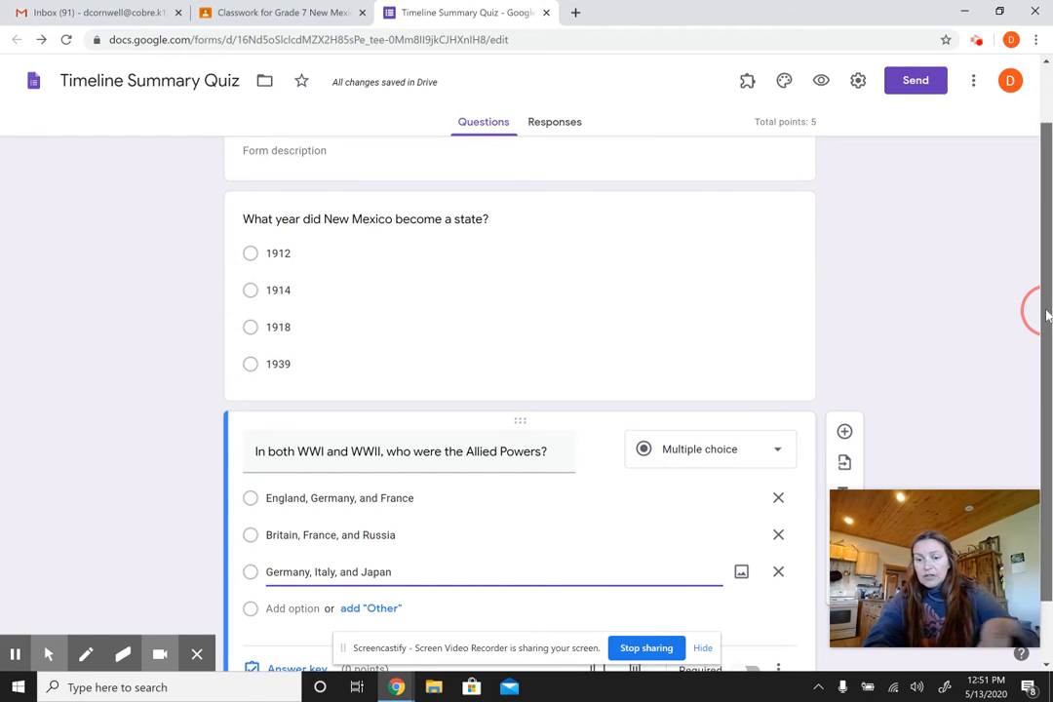
left_click_drag(1046, 315, 1048, 400)
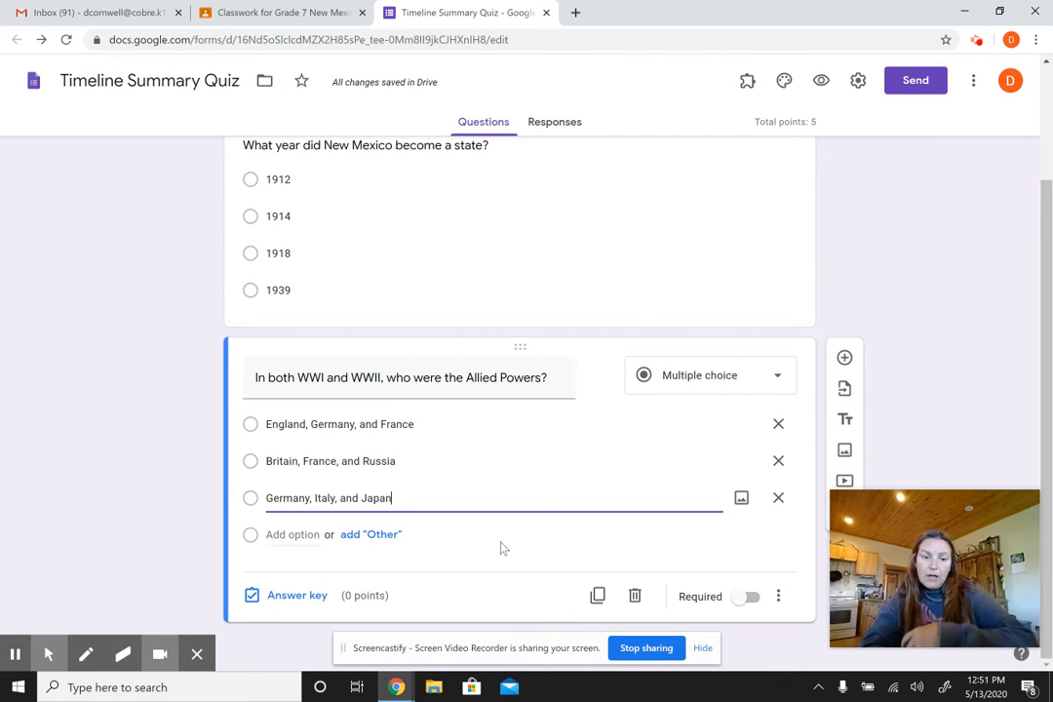
left_click(295, 536)
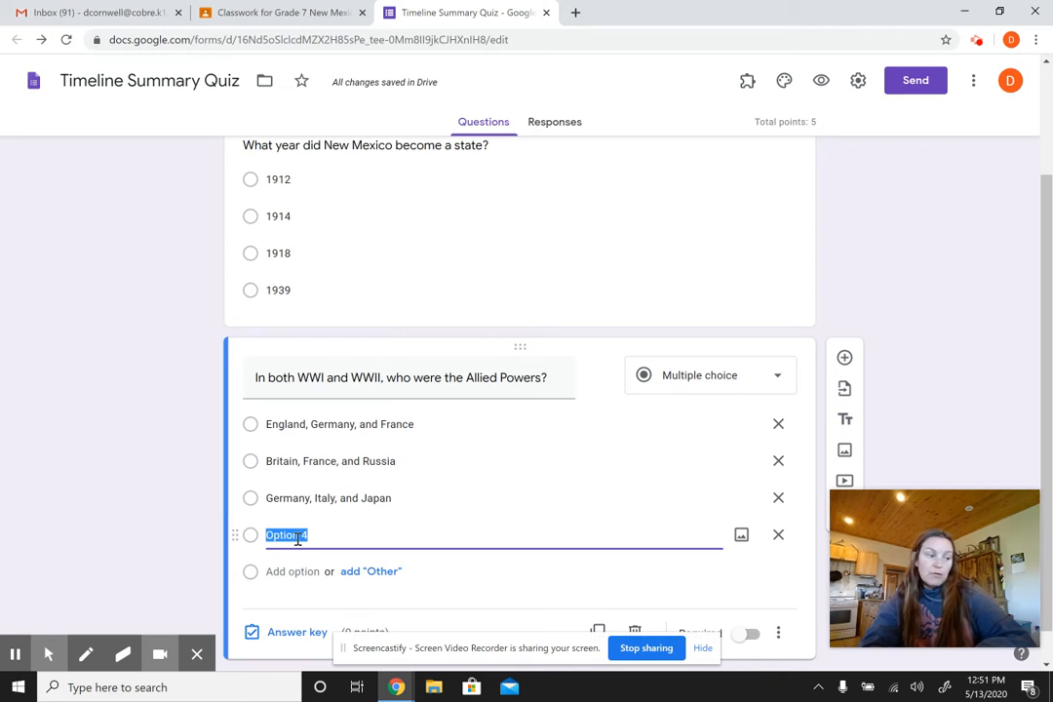
type("G")
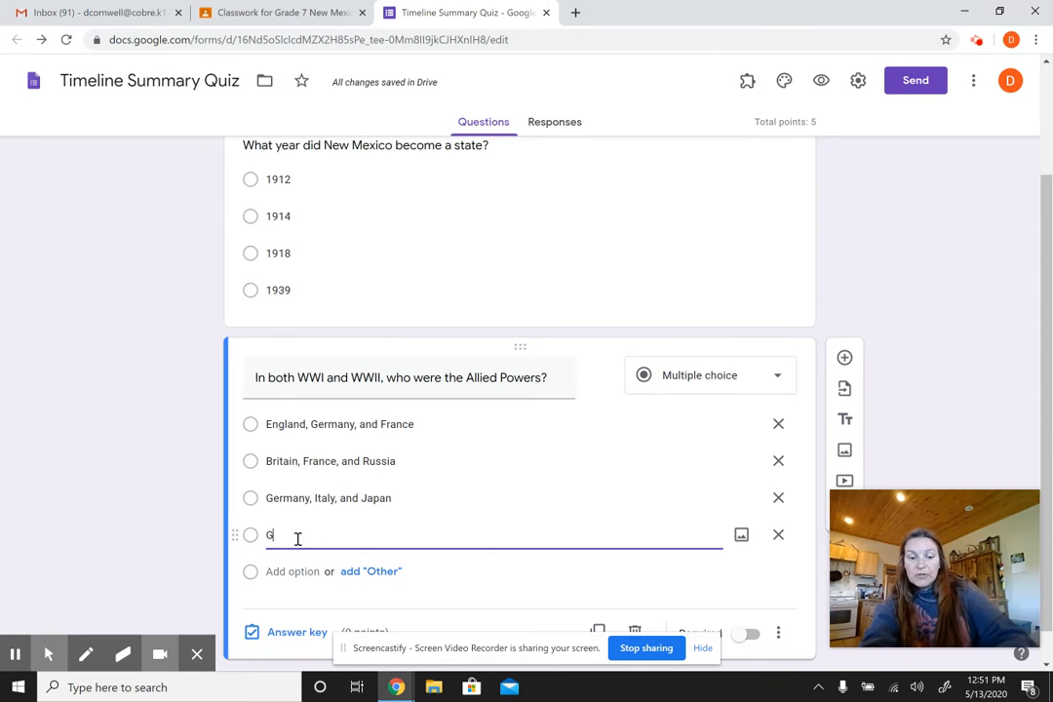
type("erman")
key("BackSpace")
type("man")
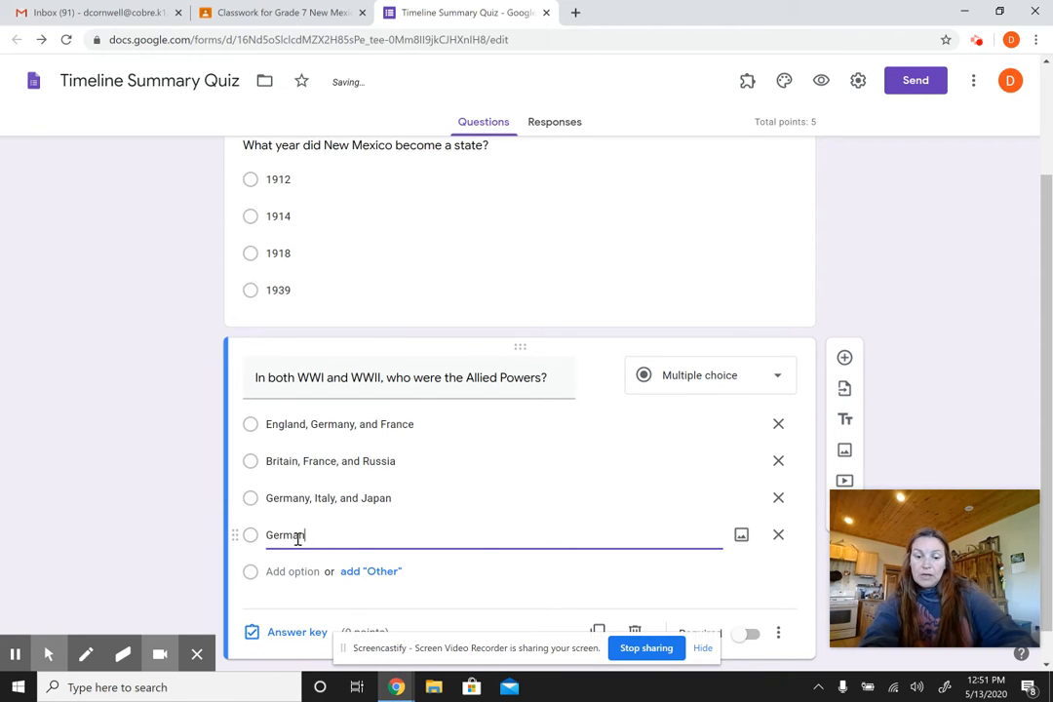
type("y, ")
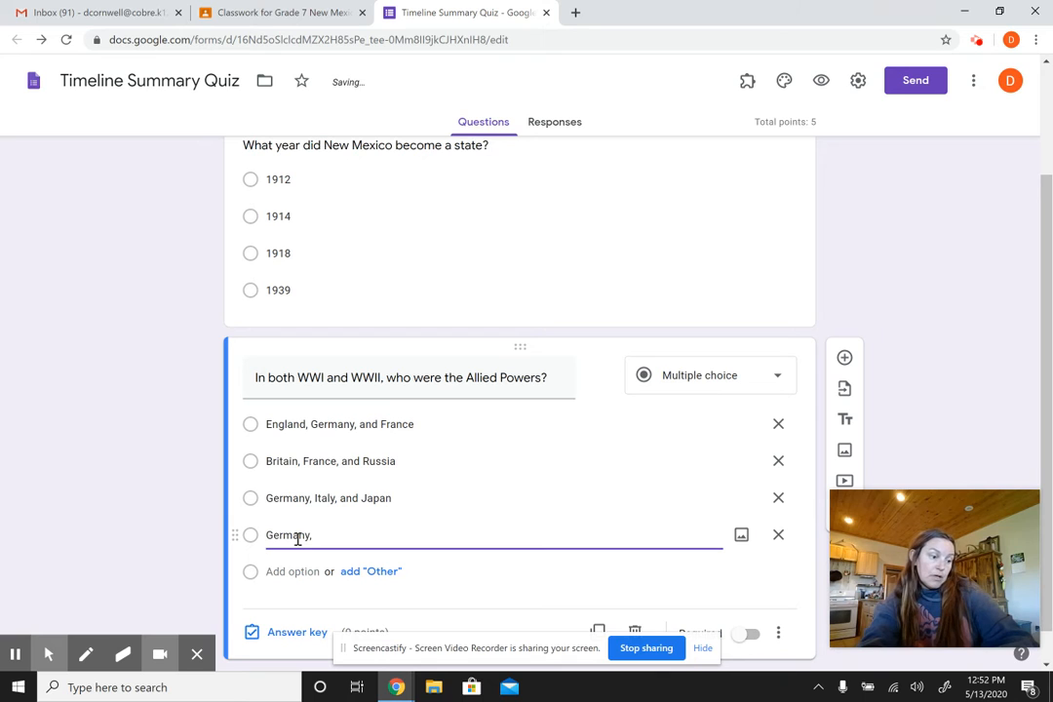
type("A")
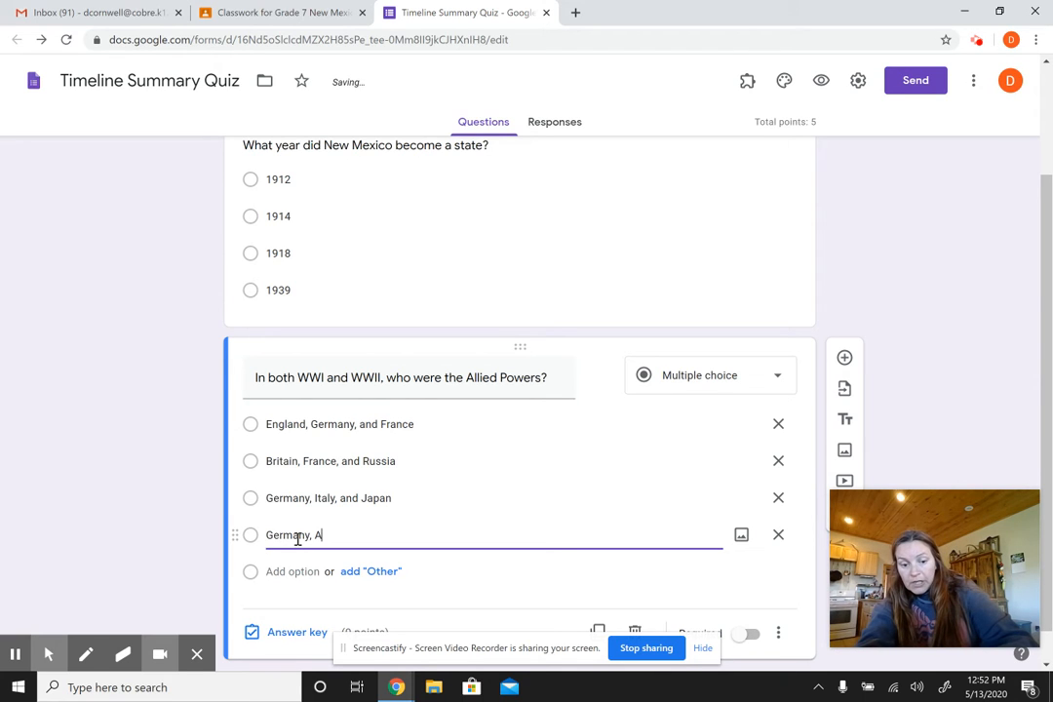
type("ust")
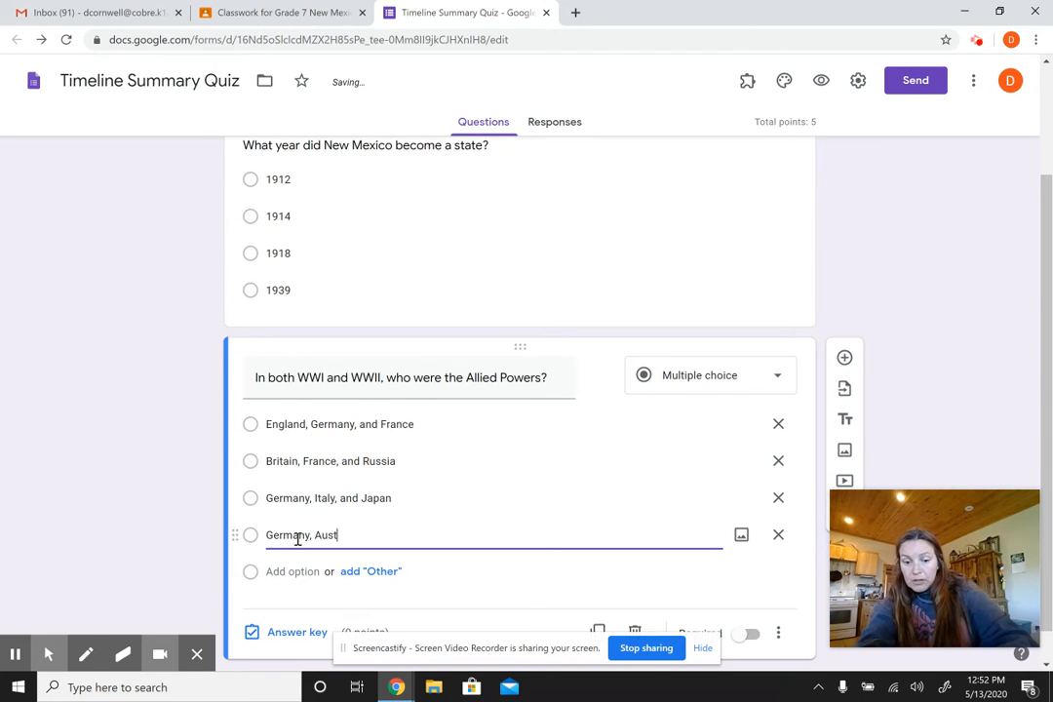
type("ria-Hu")
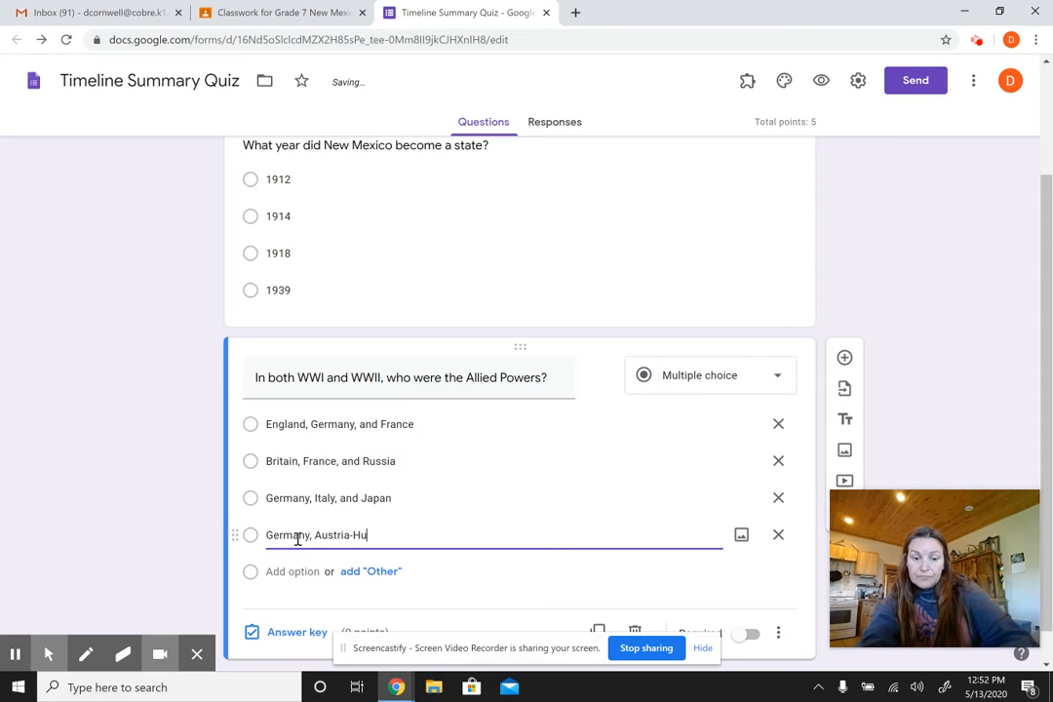
type("ngary, Turkey")
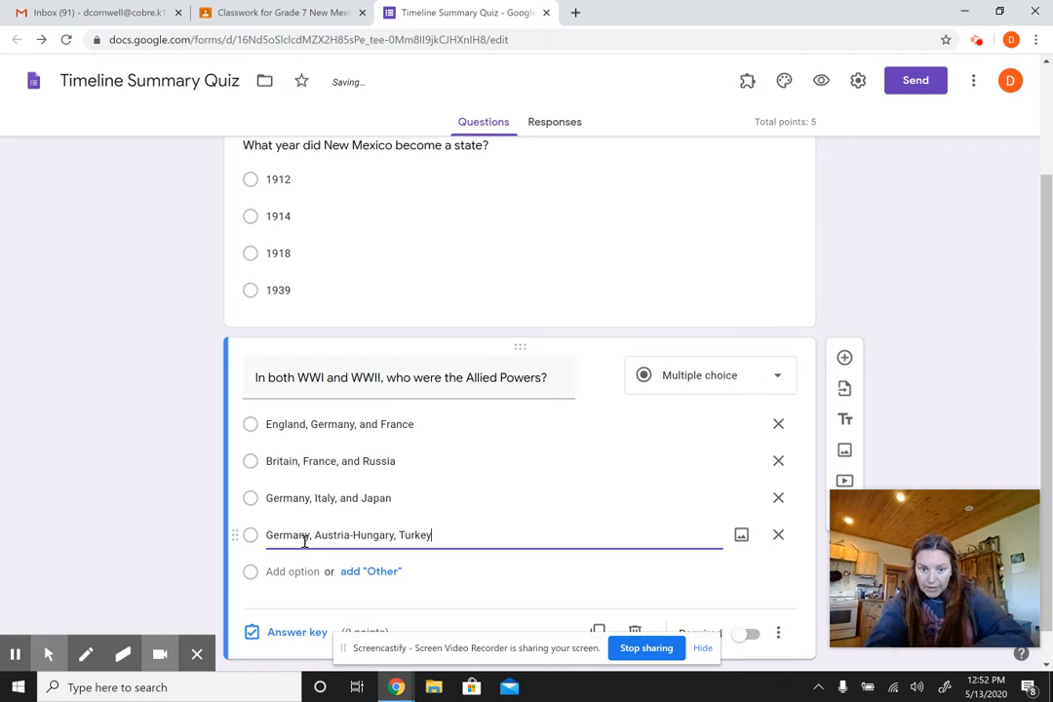
Mark "Britain, France, and Russia" as the correct answer in the Allied Powers question's answer key
left_click_drag(1048, 363, 1048, 430)
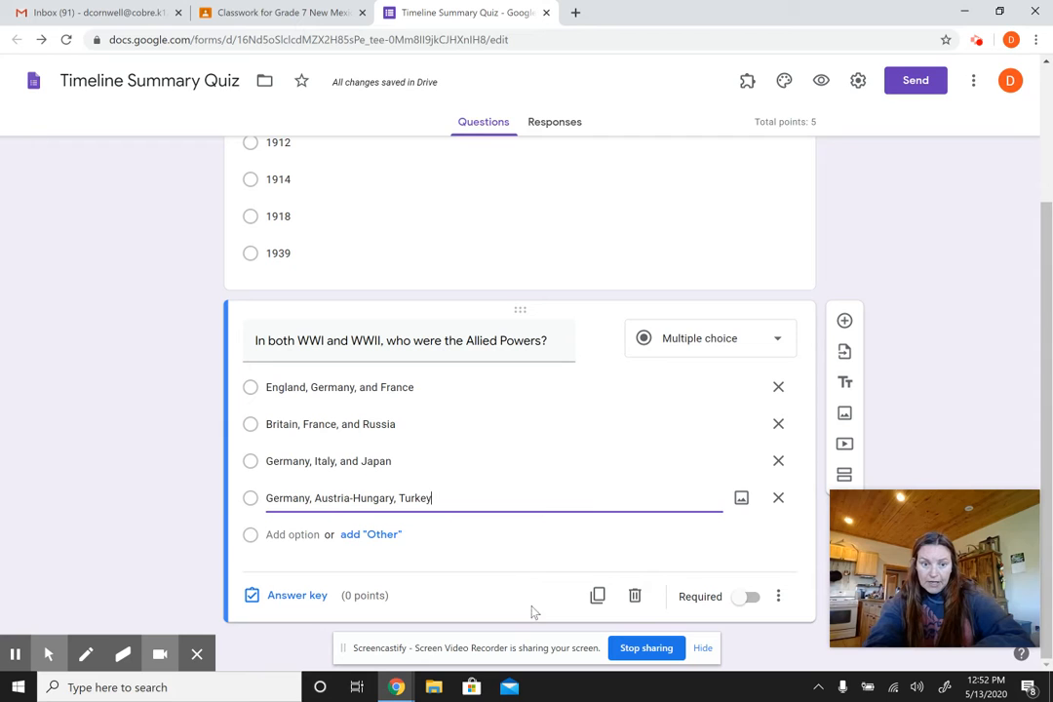
left_click(285, 596)
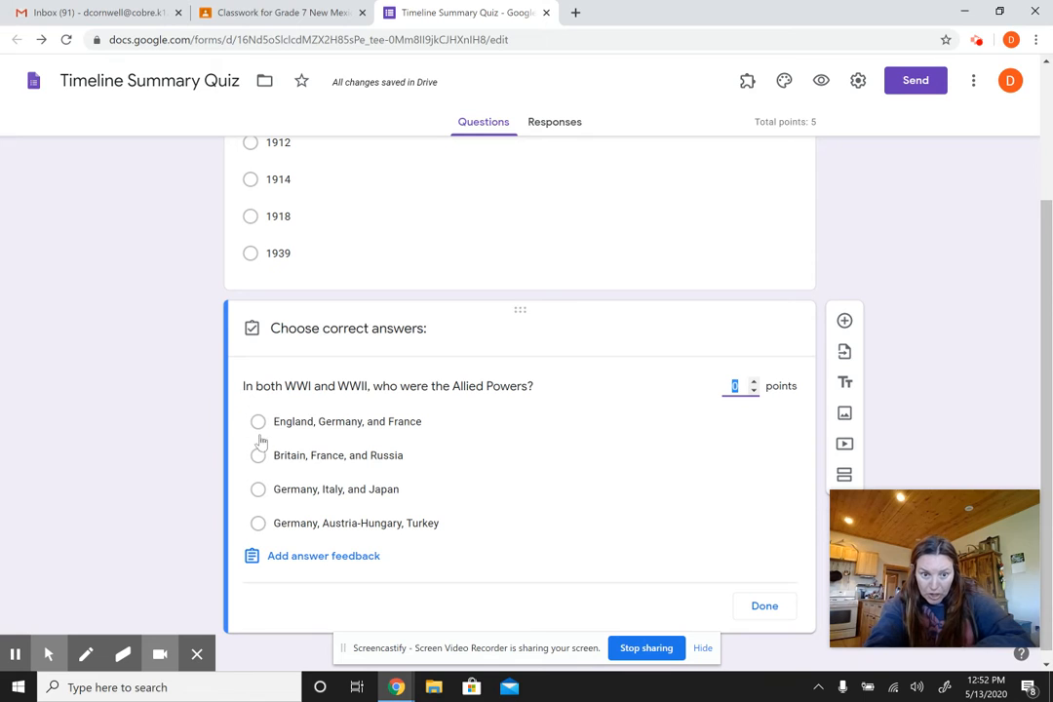
left_click(258, 457)
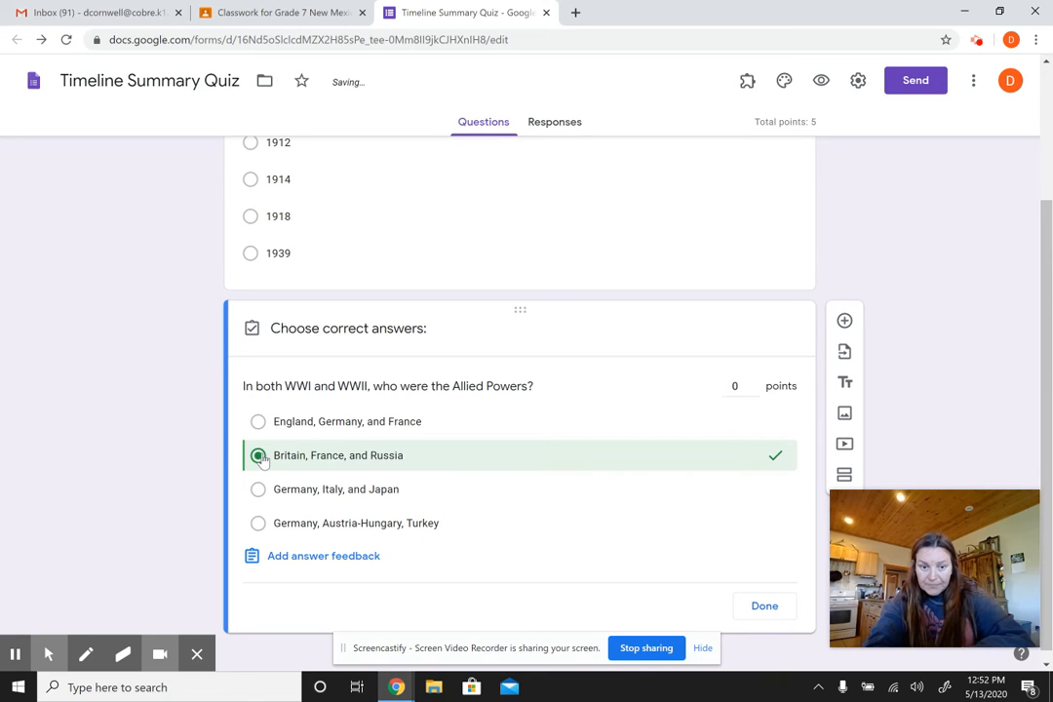
Enter incorrect-answer feedback for the Allied Powers question reading "The Allied Powers consisted of England/Britain, France, and Russia"
left_click(279, 563)
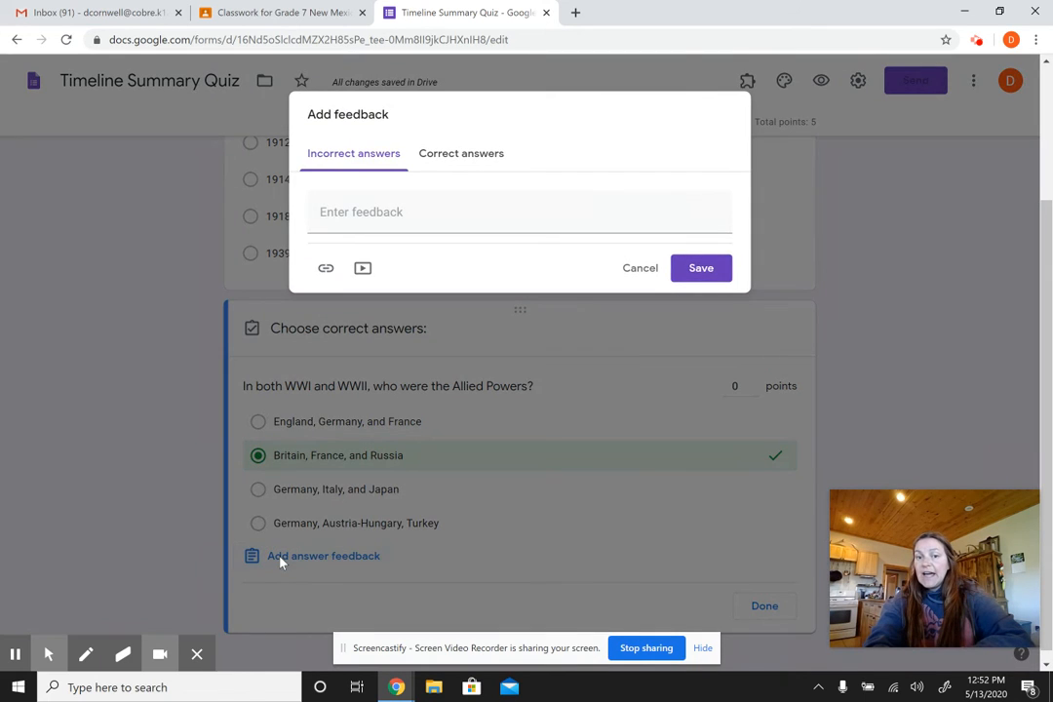
left_click(380, 214)
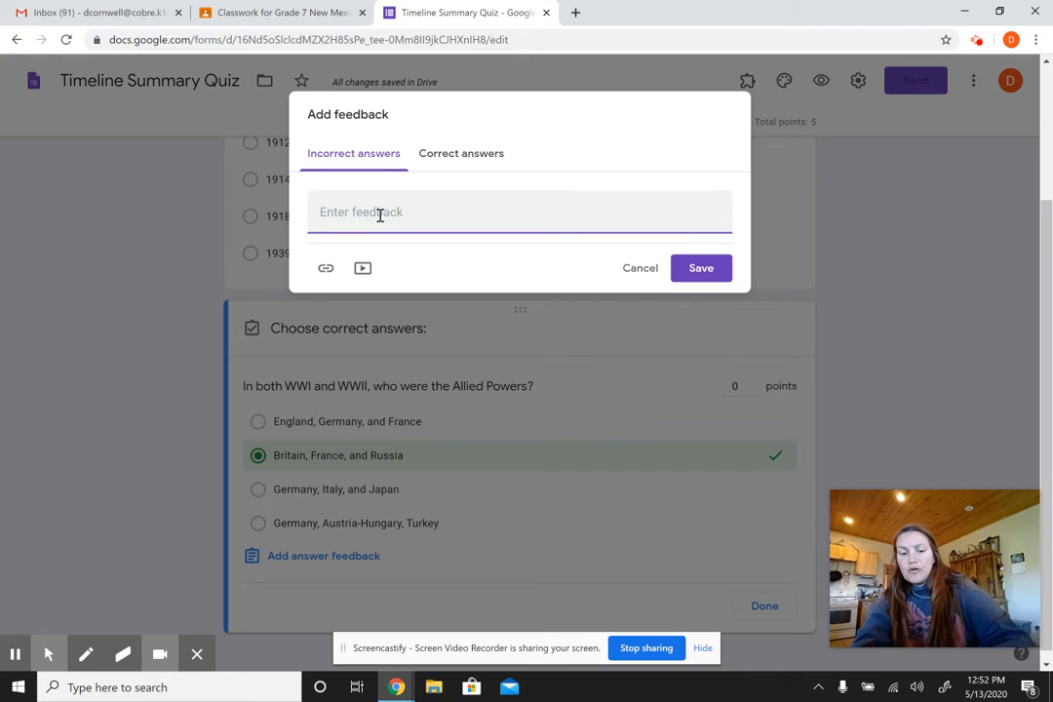
type("The allied")
key("BackSpace")
key("BackSpace")
key("BackSpace")
key("BackSpace")
key("BackSpace")
key("BackSpace")
key("BackSpace")
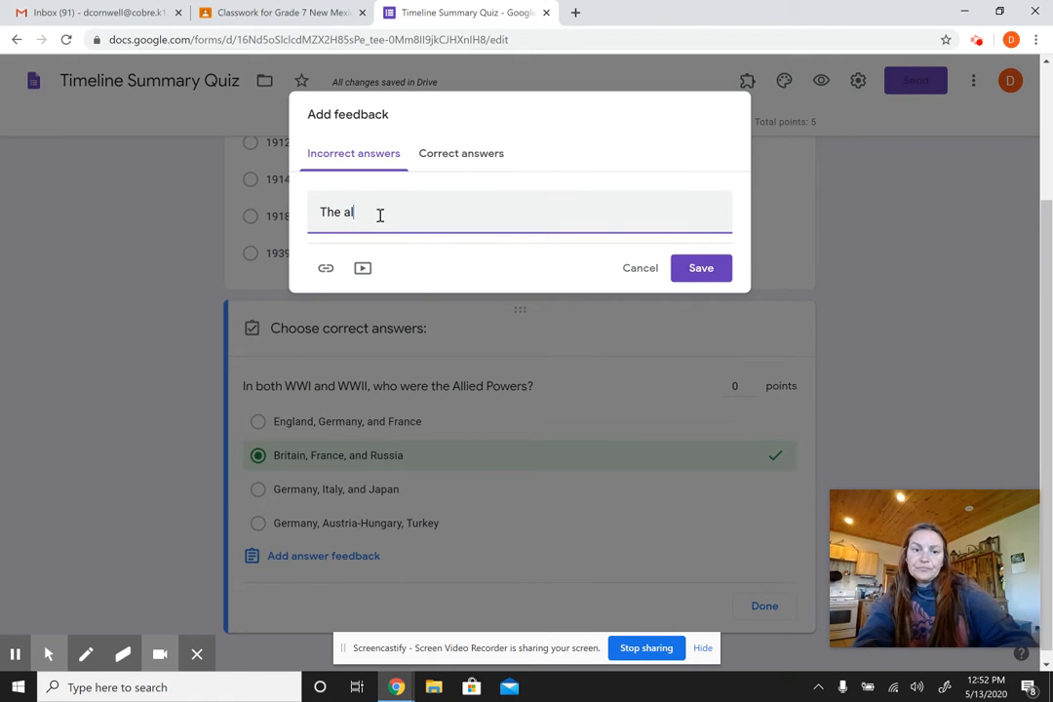
type("Allied P")
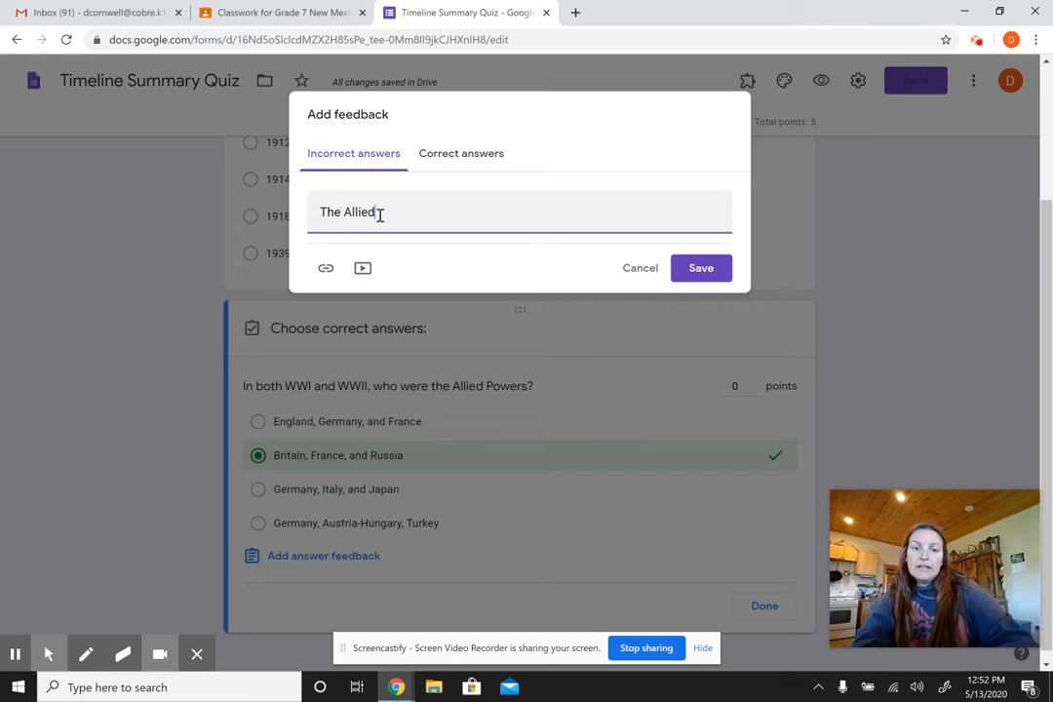
type("owers ")
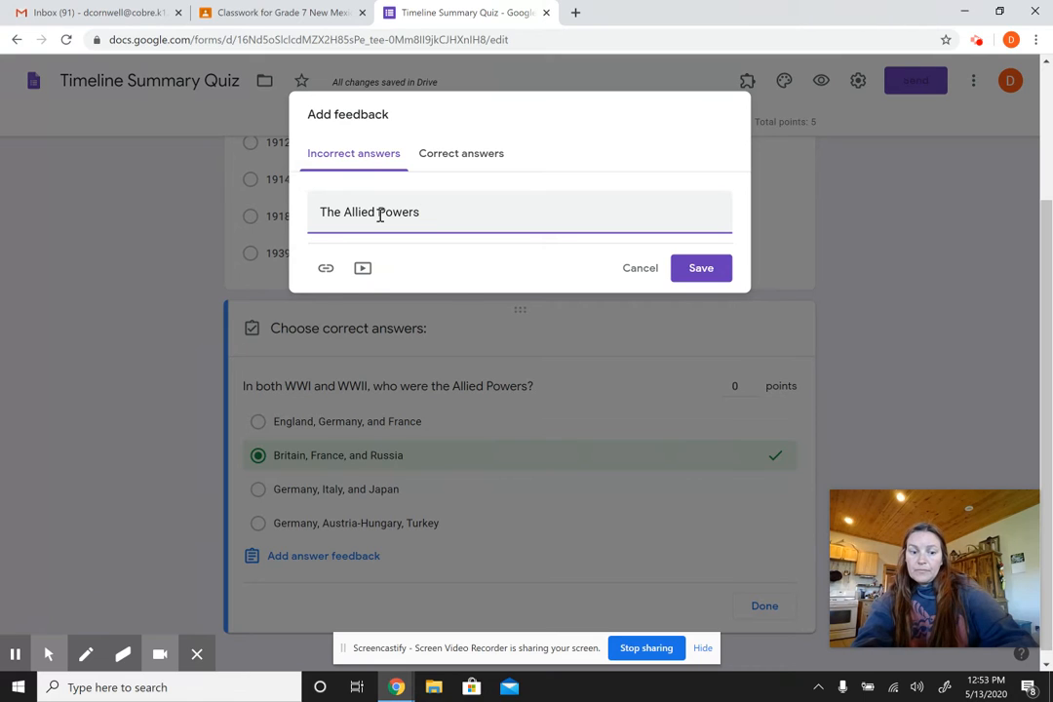
type("consisted of")
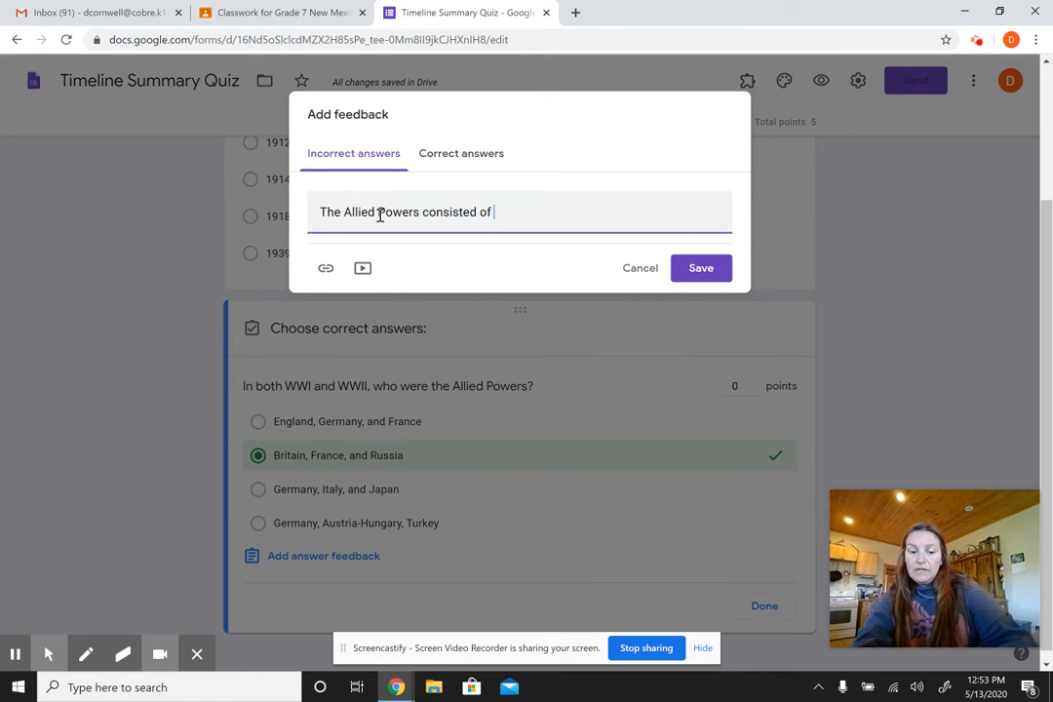
type(" En")
type("lan")
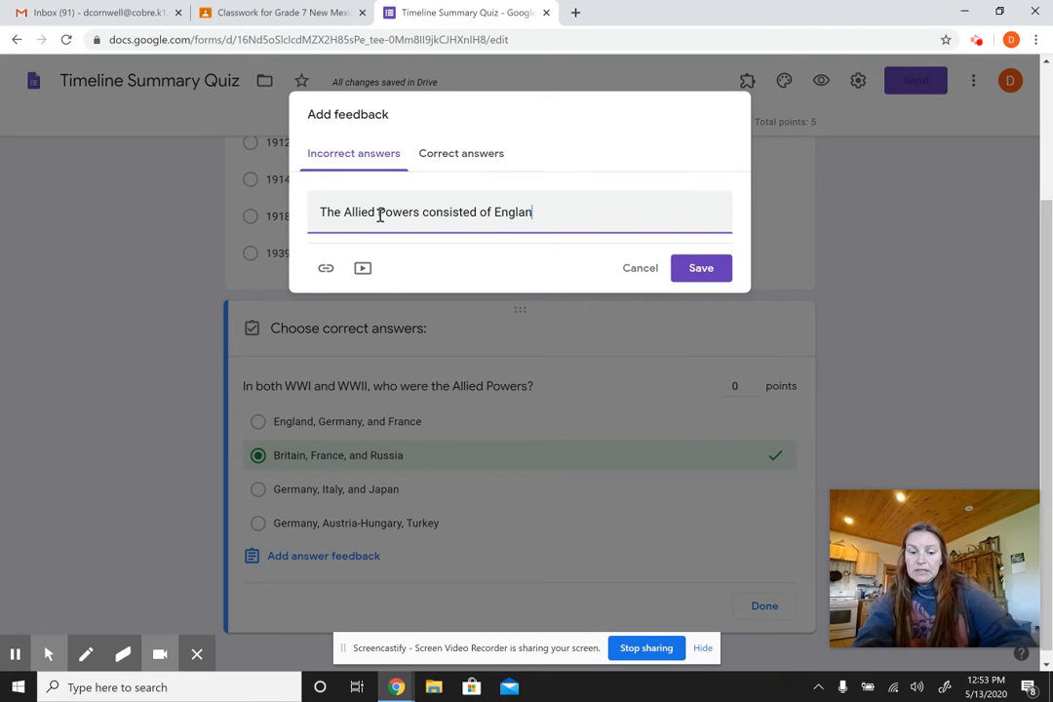
type("d/Britian")
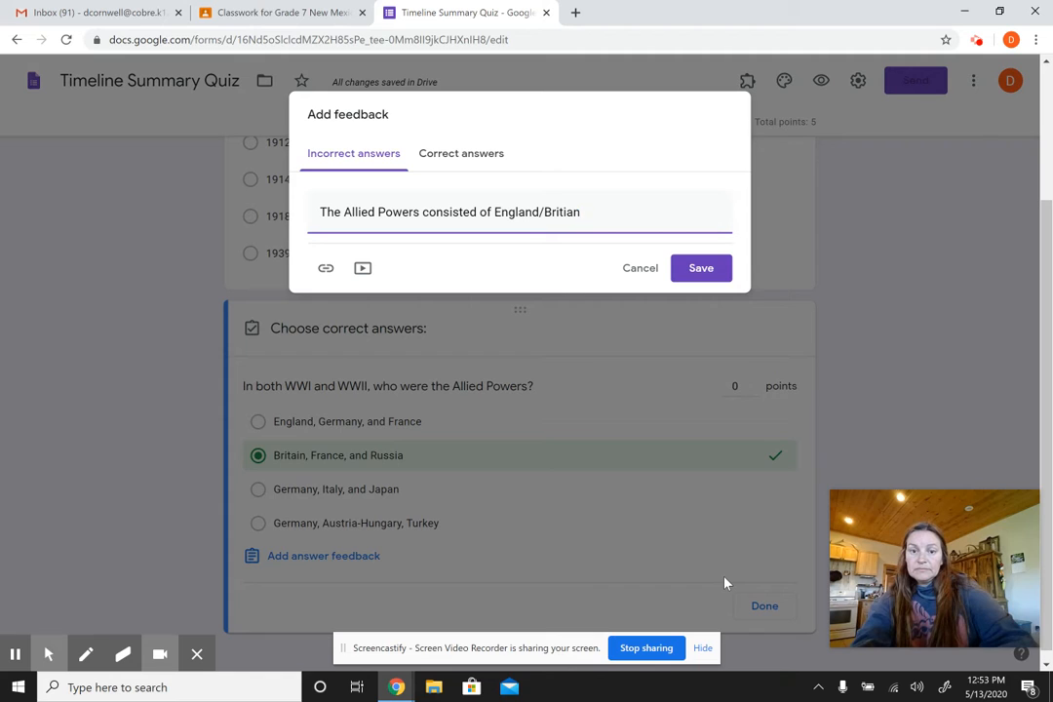
key("BackSpace")
key("BackSpace")
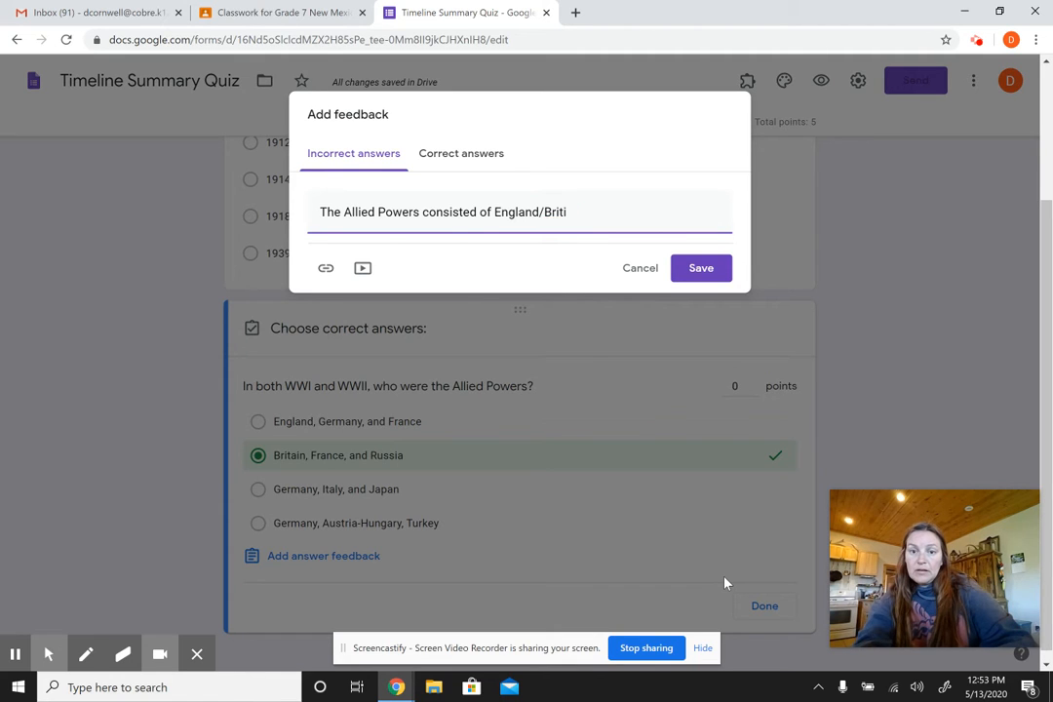
type("ain, F")
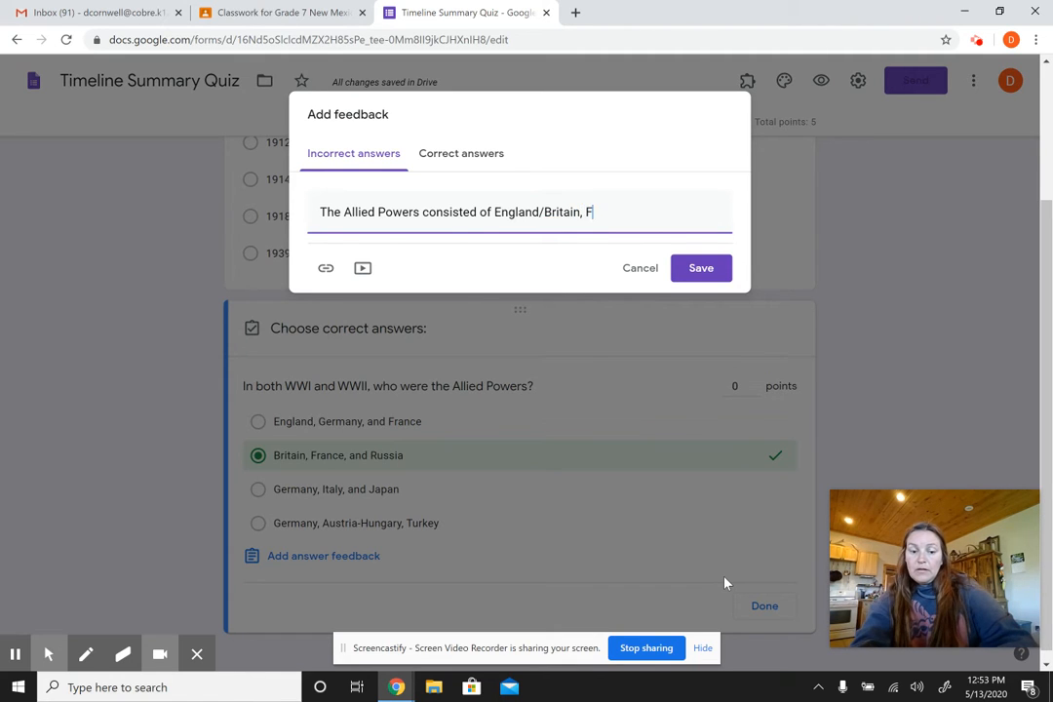
type("rance, and")
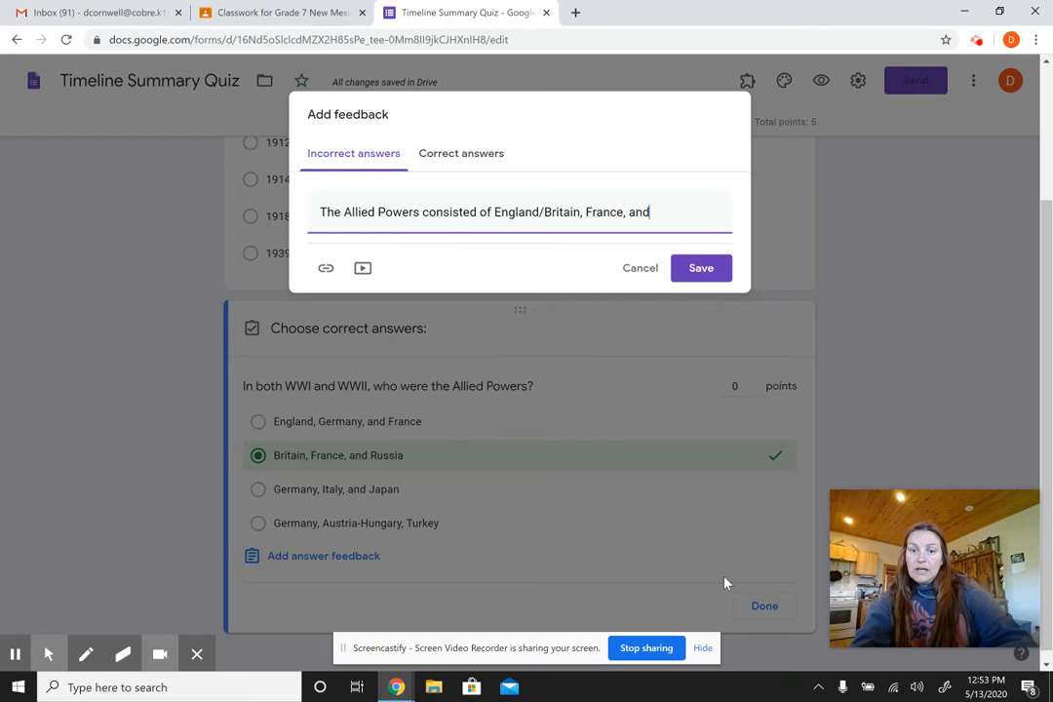
type(" Russia")
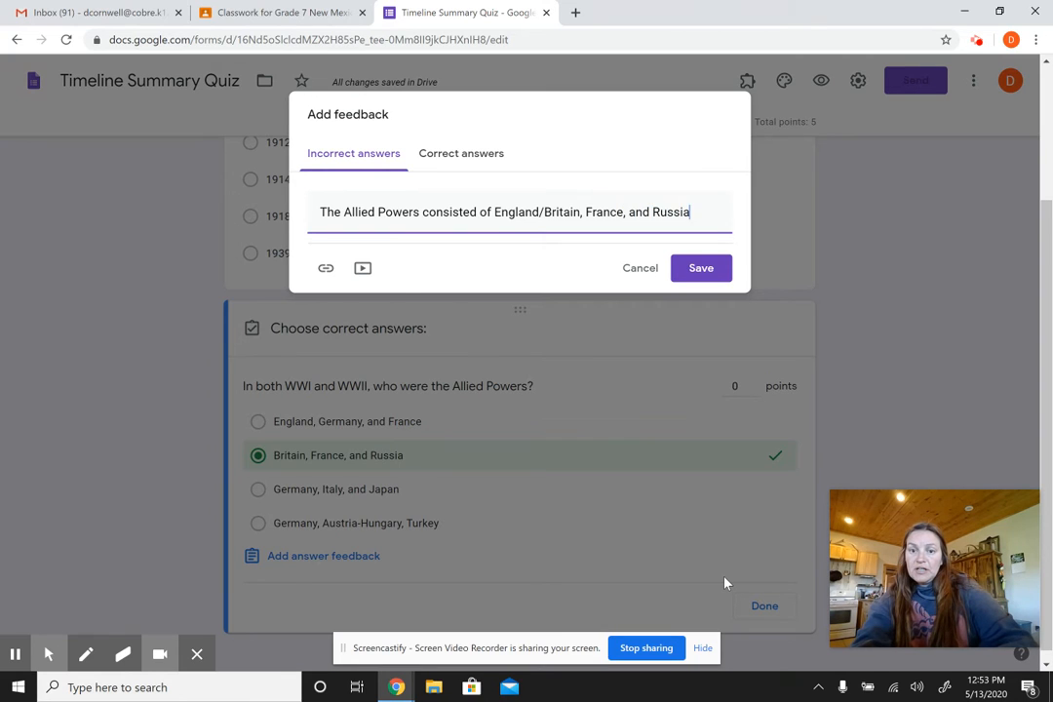
Extend the Allied Powers question's incorrect-answer feedback with "/Soviet Union in both WWI and WWII."
type("/Soviet Unition")
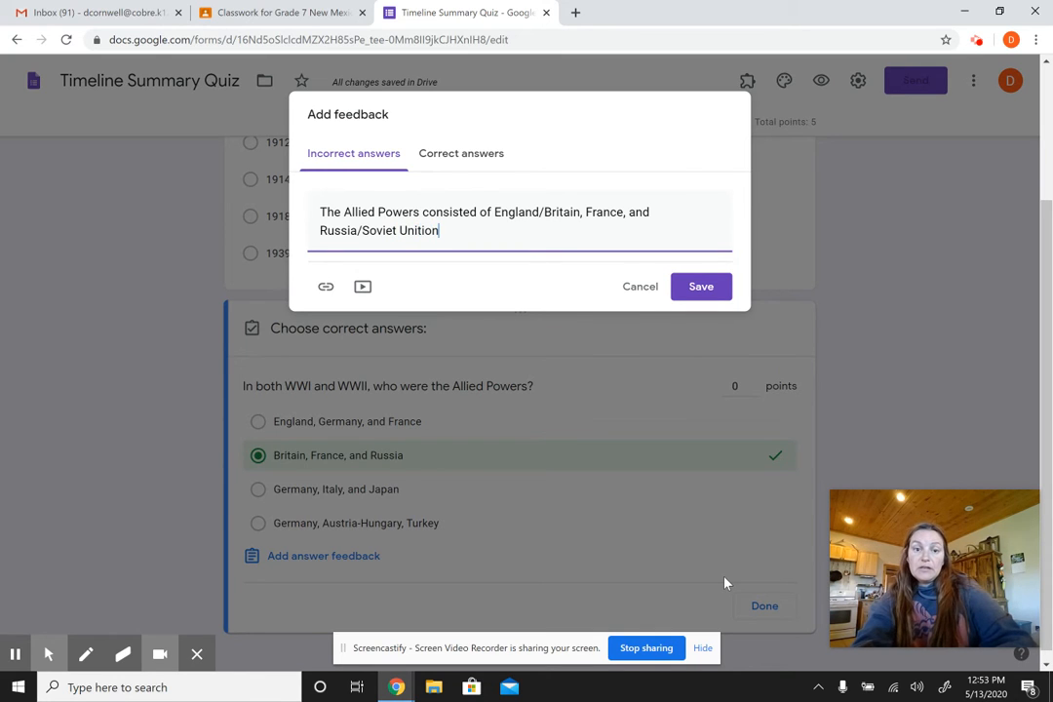
key("BackSpace")
key("BackSpace")
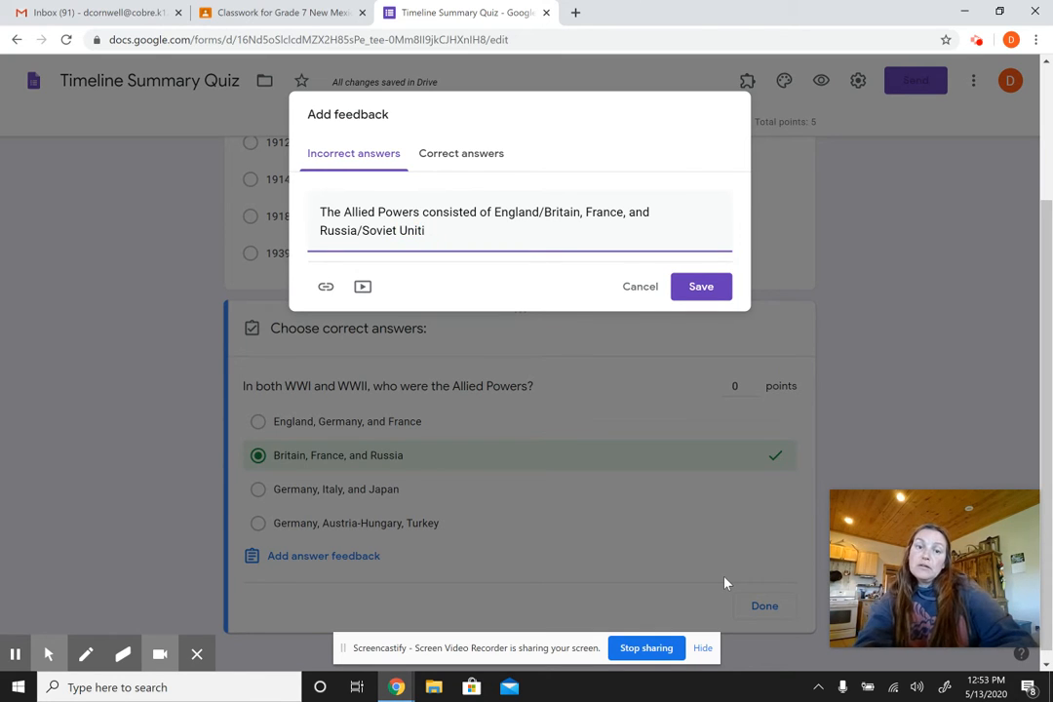
key("BackSpace")
type("on")
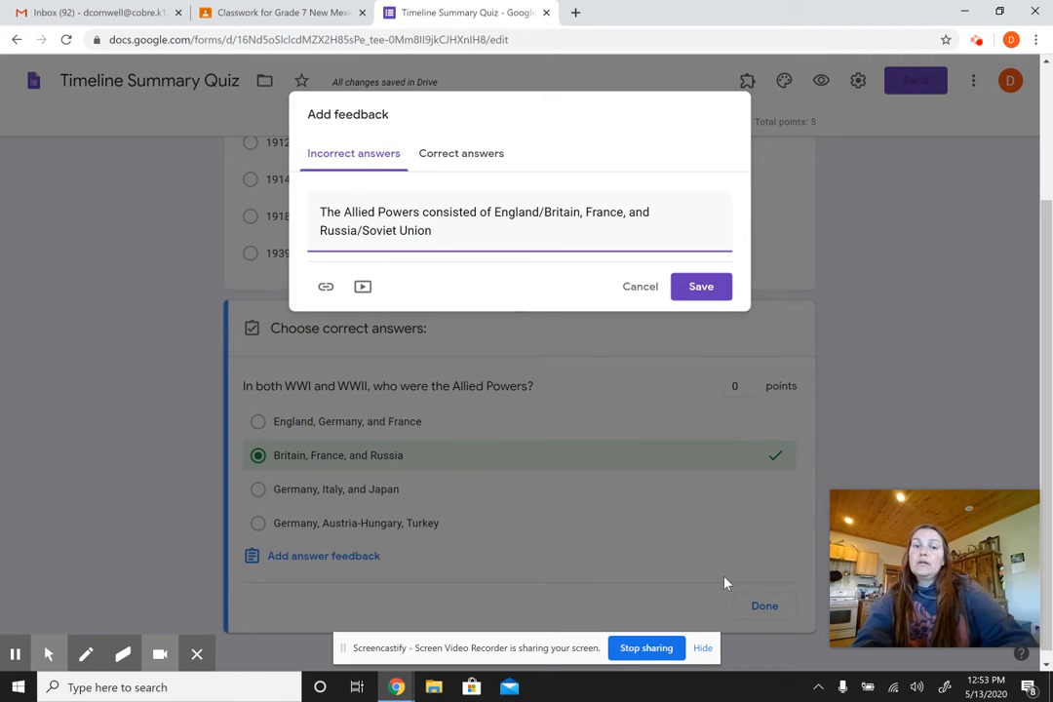
type(" in bot")
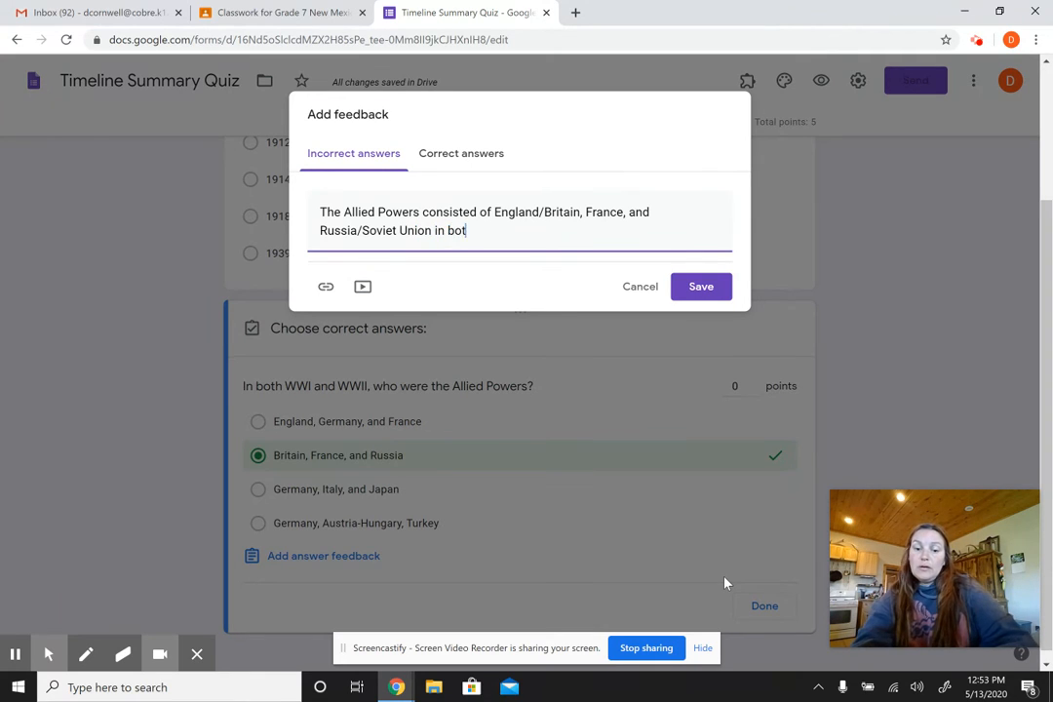
type("h WWI and WW")
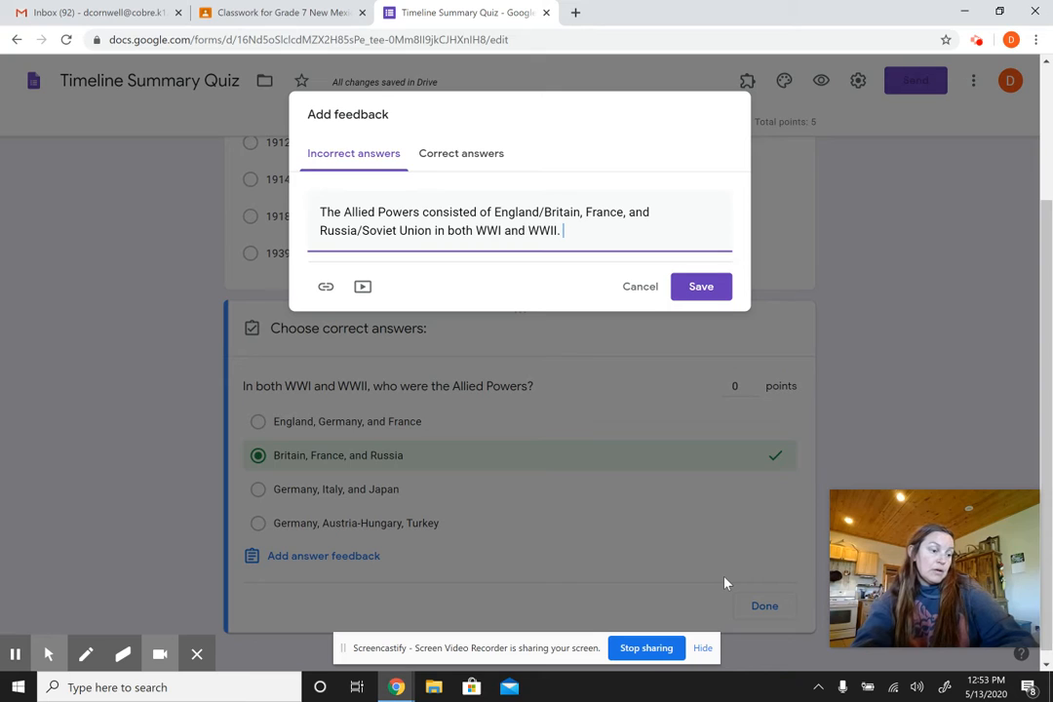
type("II.")
Add a feedback line reading "In WWI the Allied forces were fighting against the Central Powers - Germany, Austria-Hungary, and Turkey."
key("Return")
type("In WW")
type("I that")
key("BackSpace")
key("BackSpace")
type("e Allied")
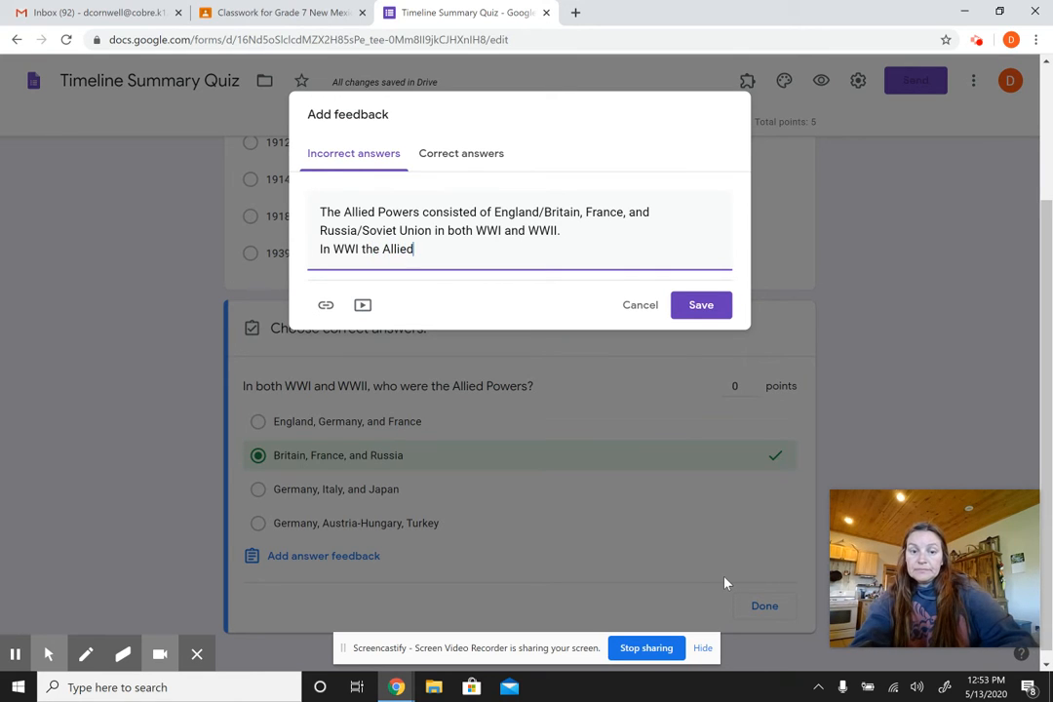
type(" forces were fighting a")
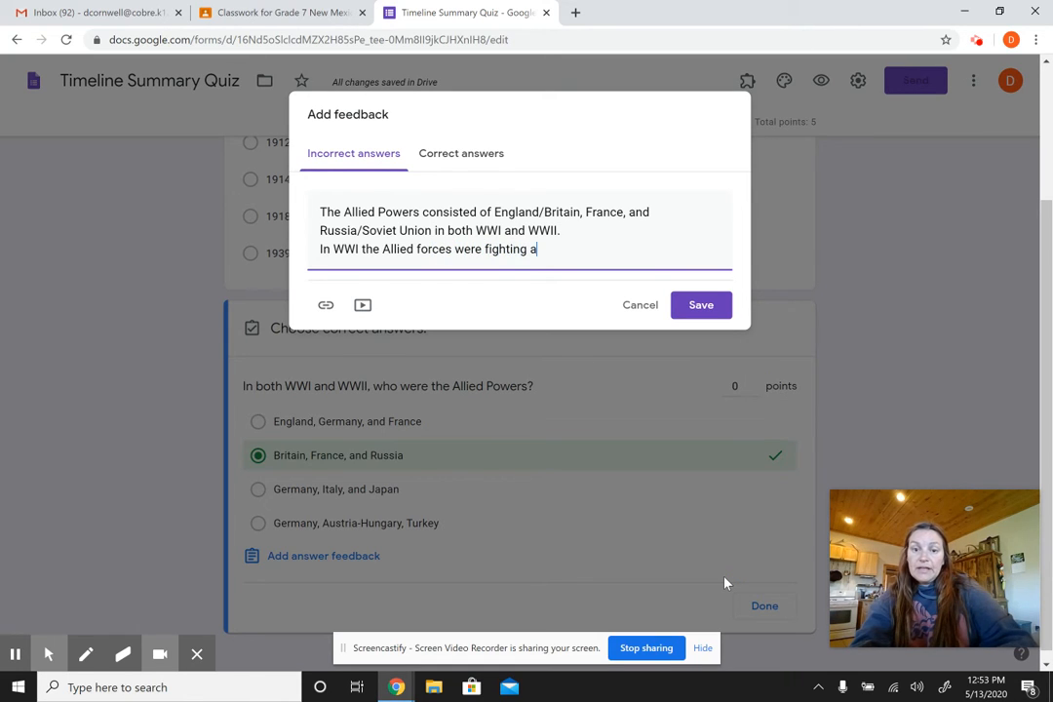
type("gai")
key("BackSpace")
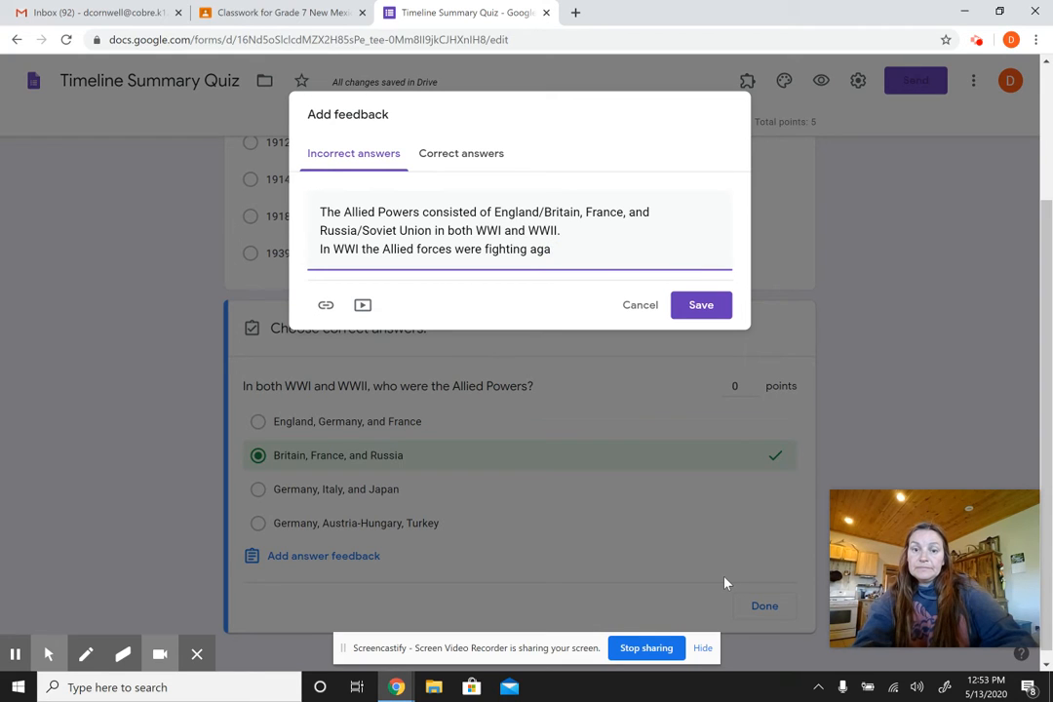
type("nst the Centra")
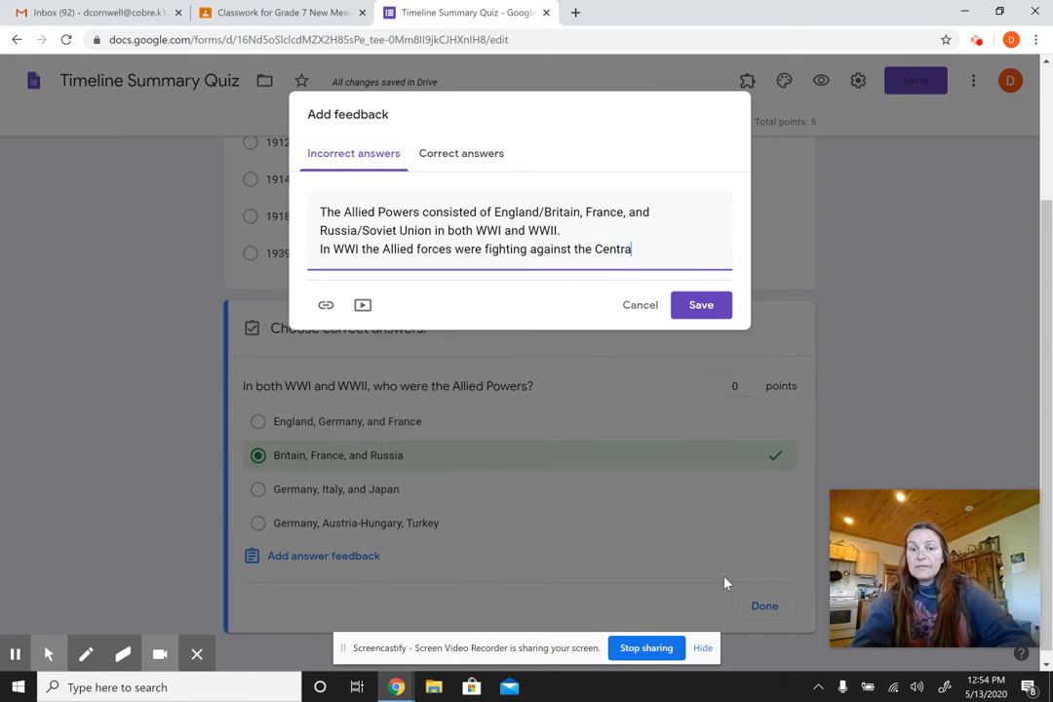
type("l Powers")
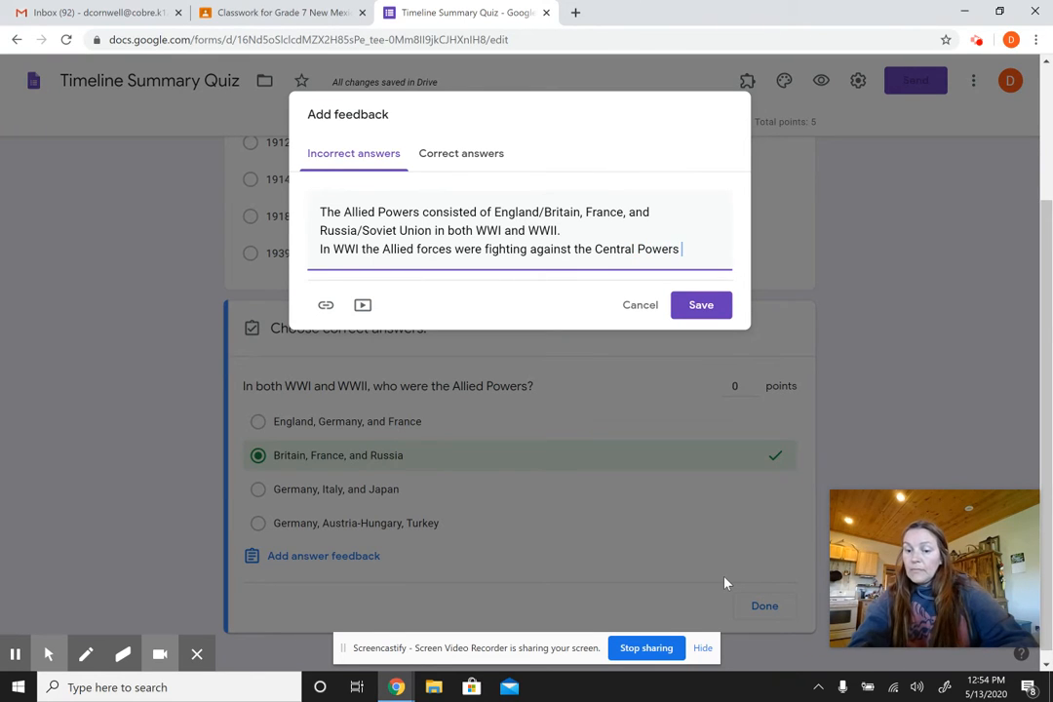
type(" - Ger")
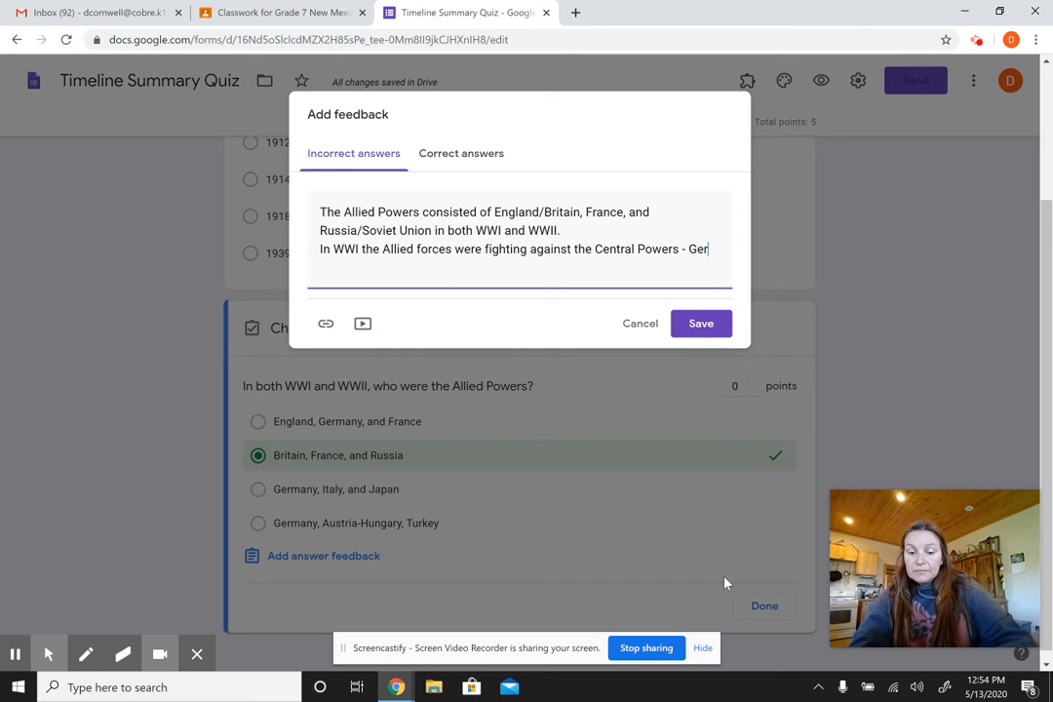
type("many, A")
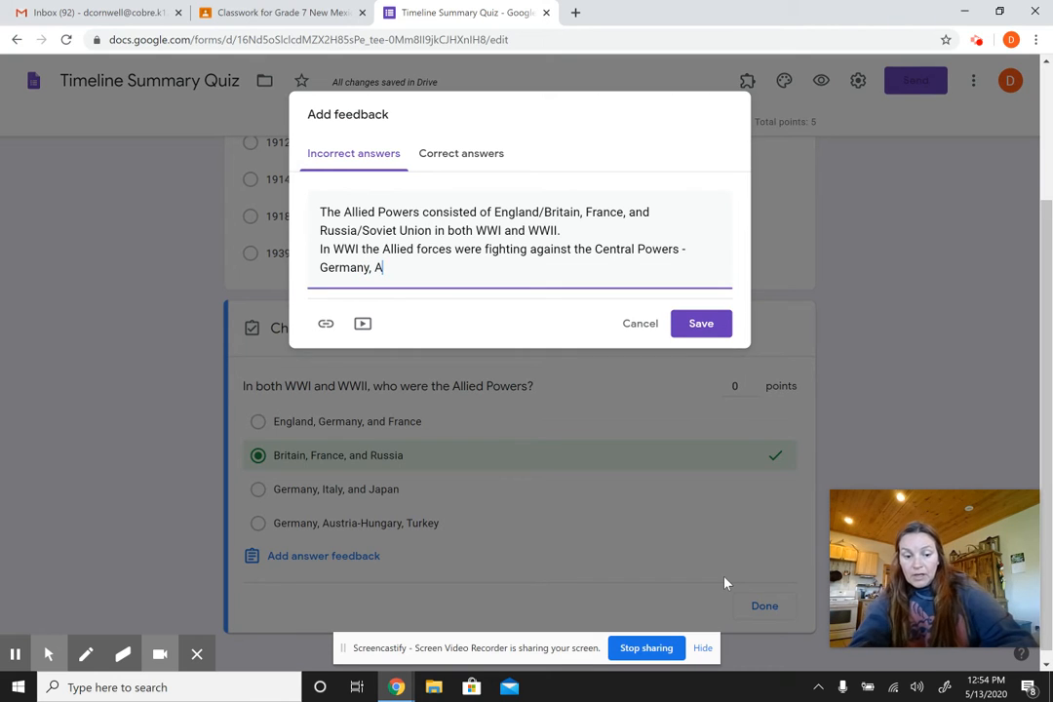
type("ustria")
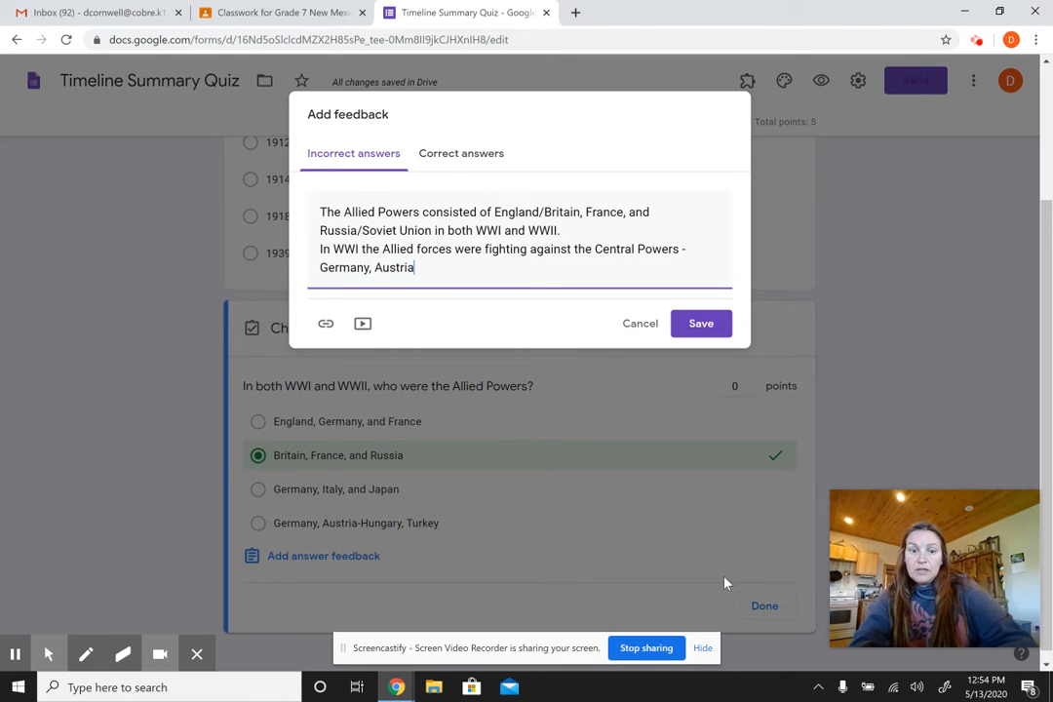
type("-Hung")
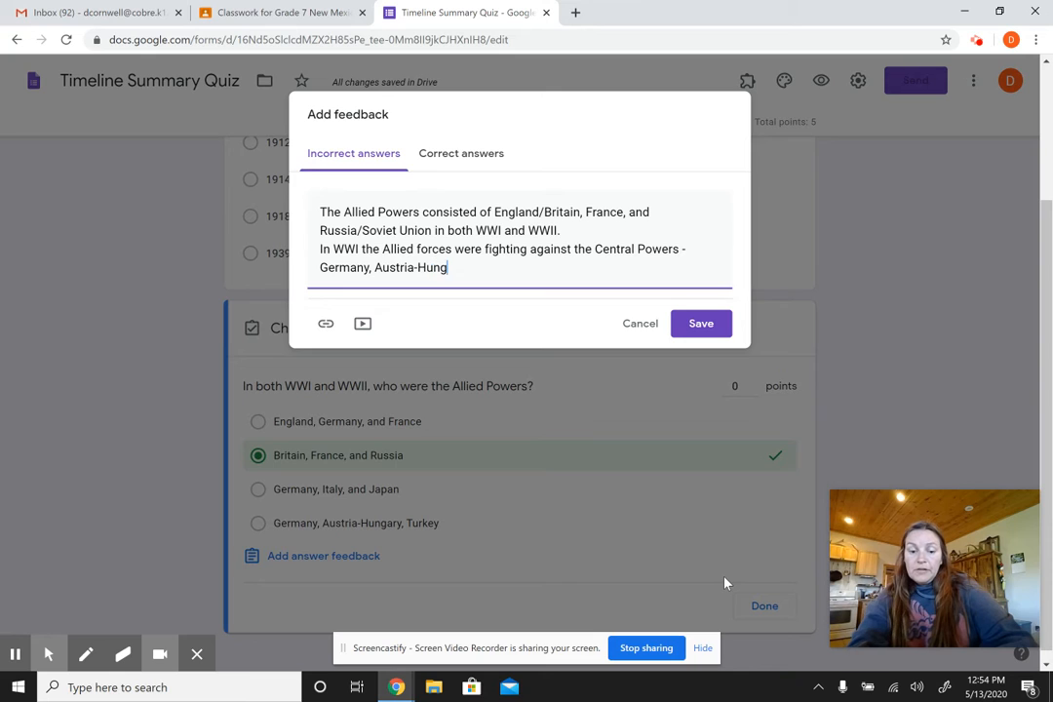
type("ary, an")
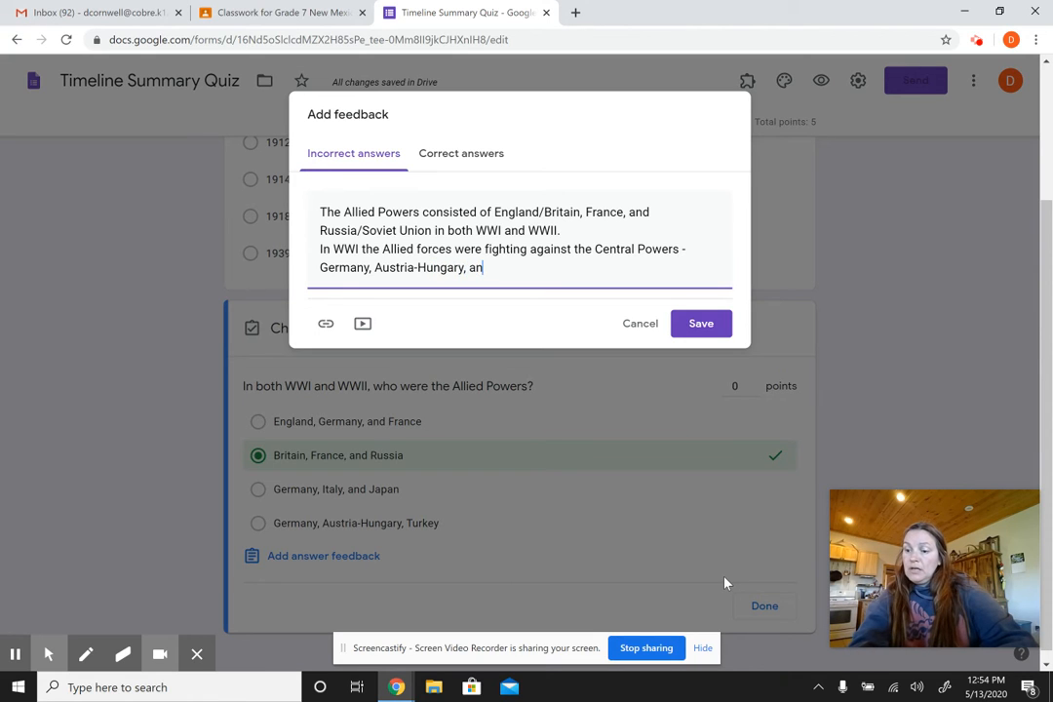
type("d Turkey")
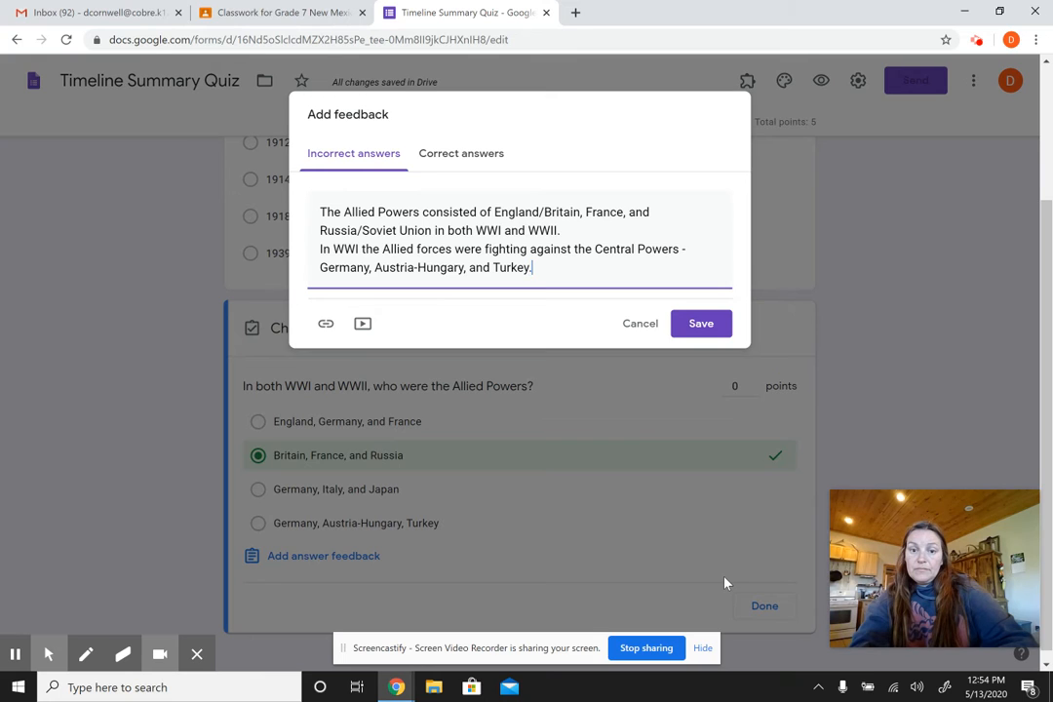
type(".")
Add a feedback line reading "In WWII the Allied forces were fighting against the Axis Powers - Germany, Italy, and Japan."
key("Return")
type("In WWII the Allied ")
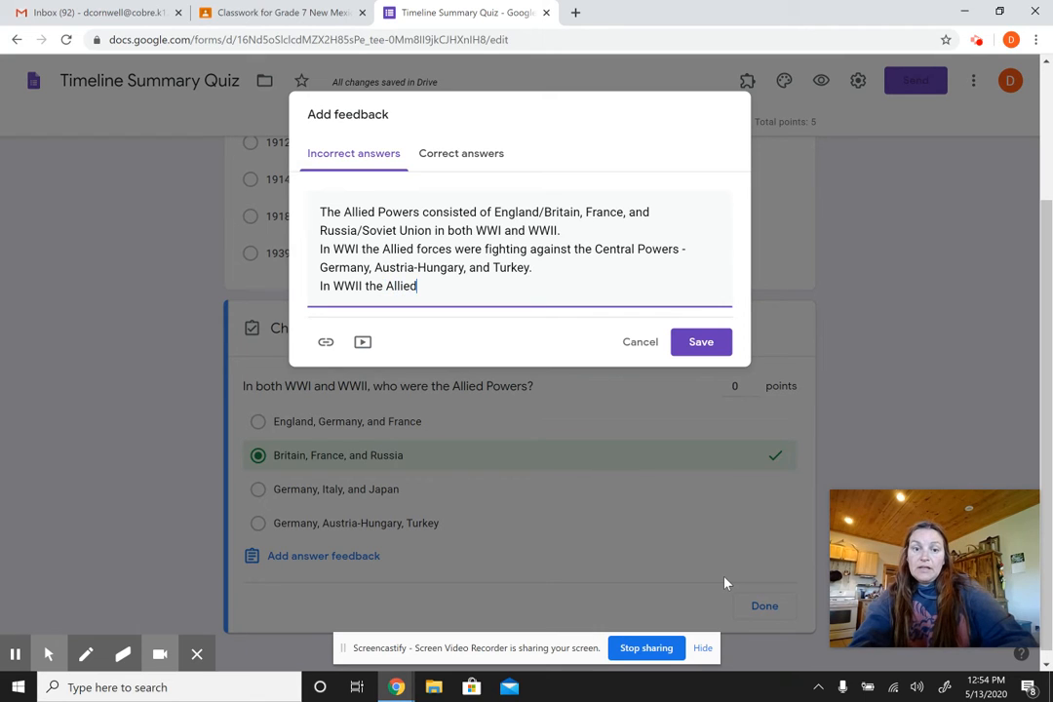
type("forces were fi")
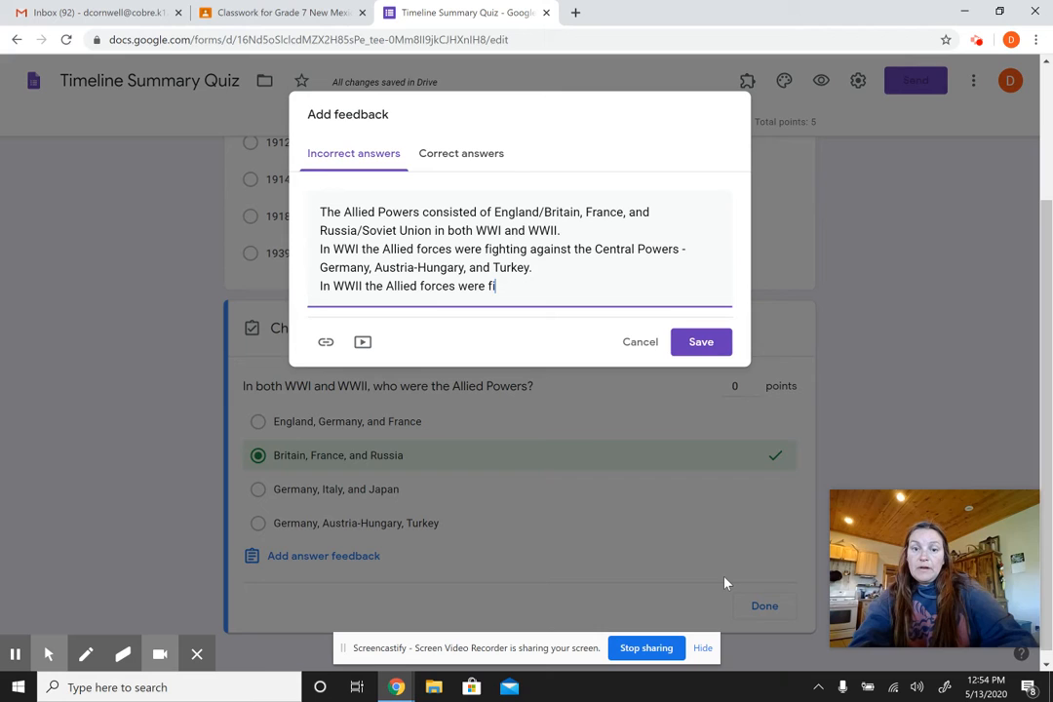
type("ghting againg")
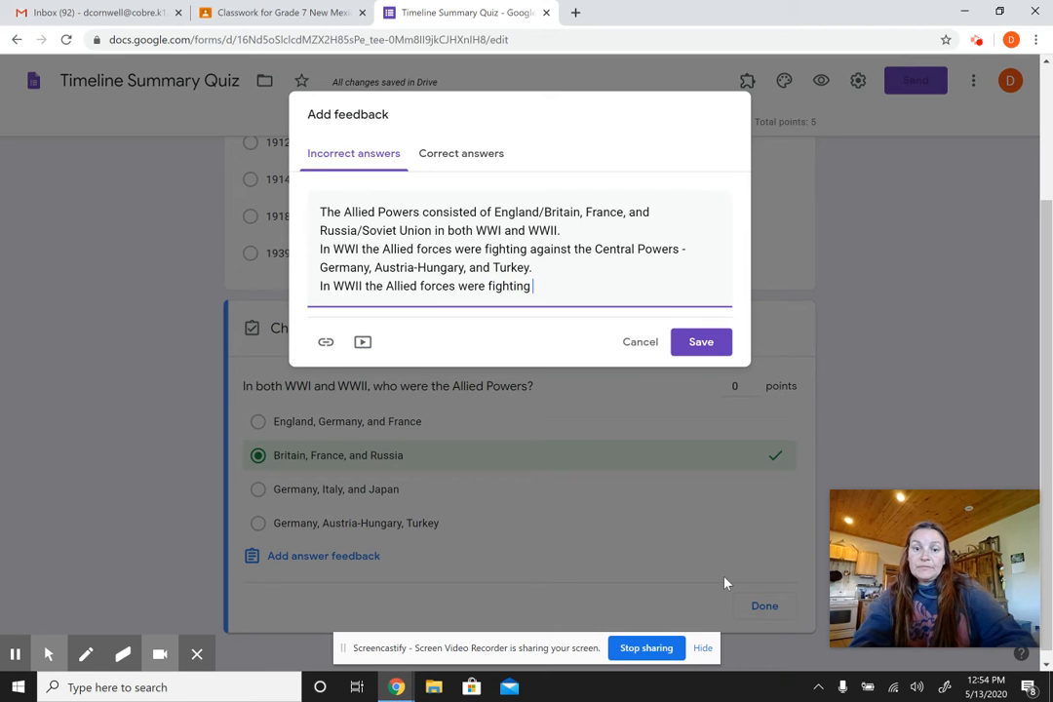
key("BackSpace")
key("BackSpace")
key("BackSpace")
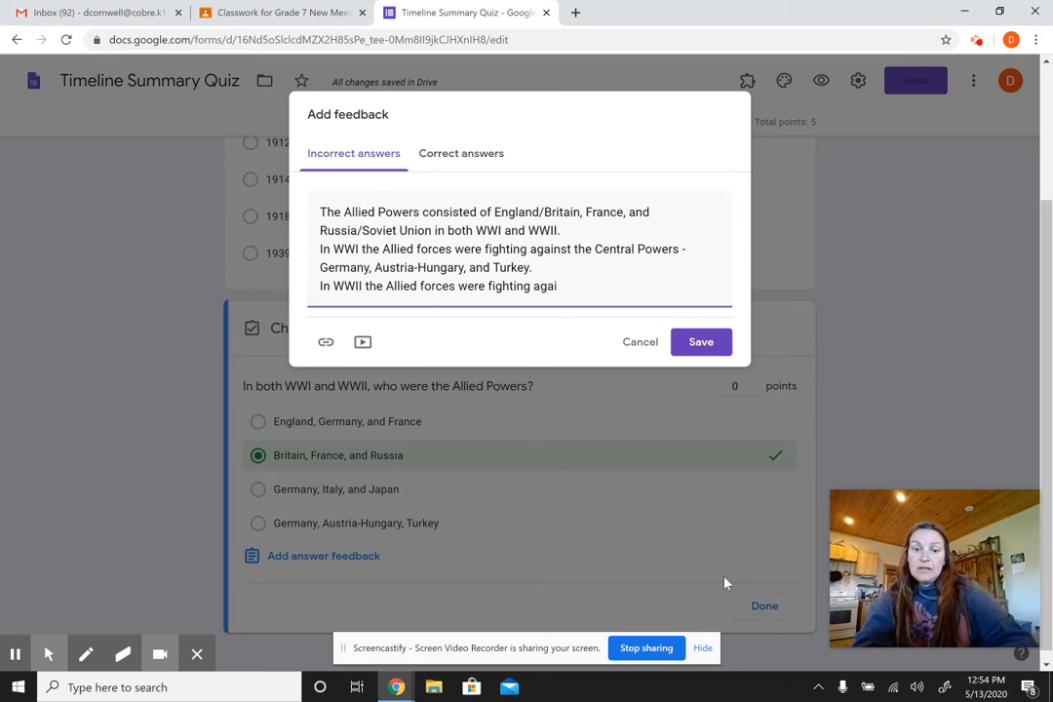
type("nst the Axis Powers - Germany, Italy, and J")
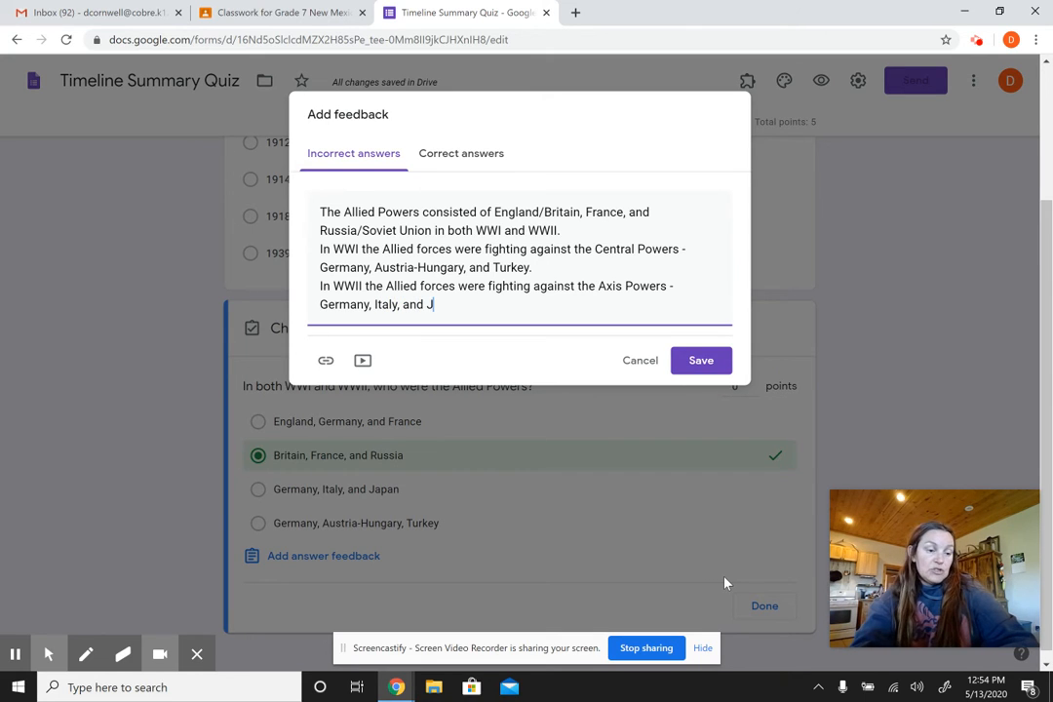
type("apan.")
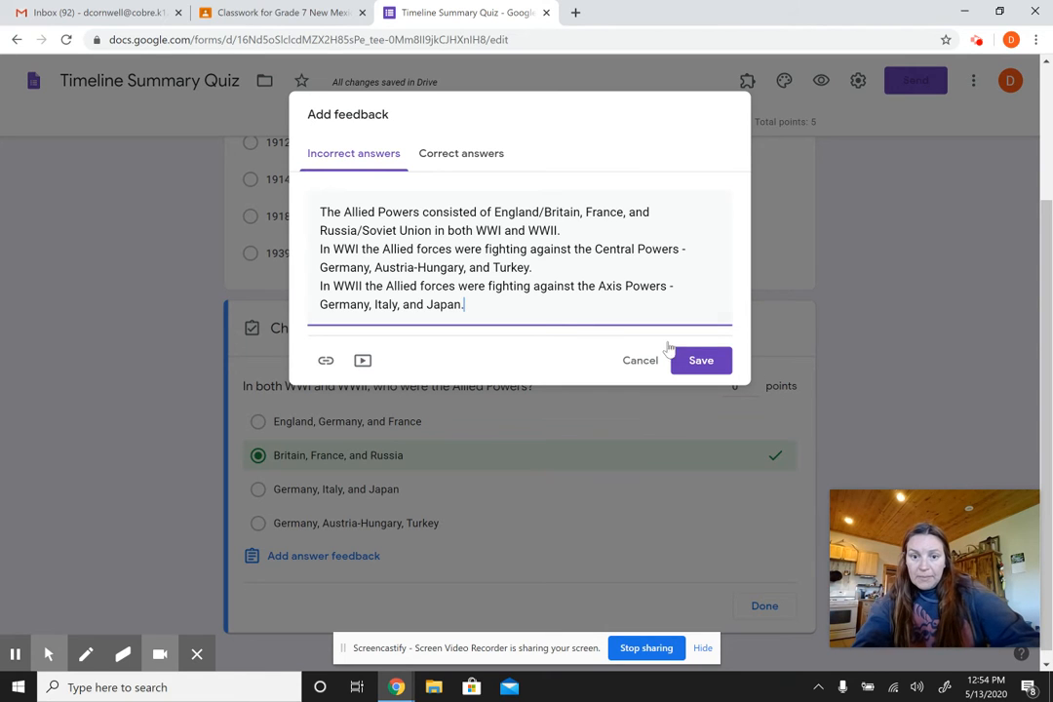
Copy the entire incorrect-answer feedback into the correct-answer feedback and save both for the Allied Powers question
left_click_drag(465, 303, 322, 203)
right_click(342, 212)
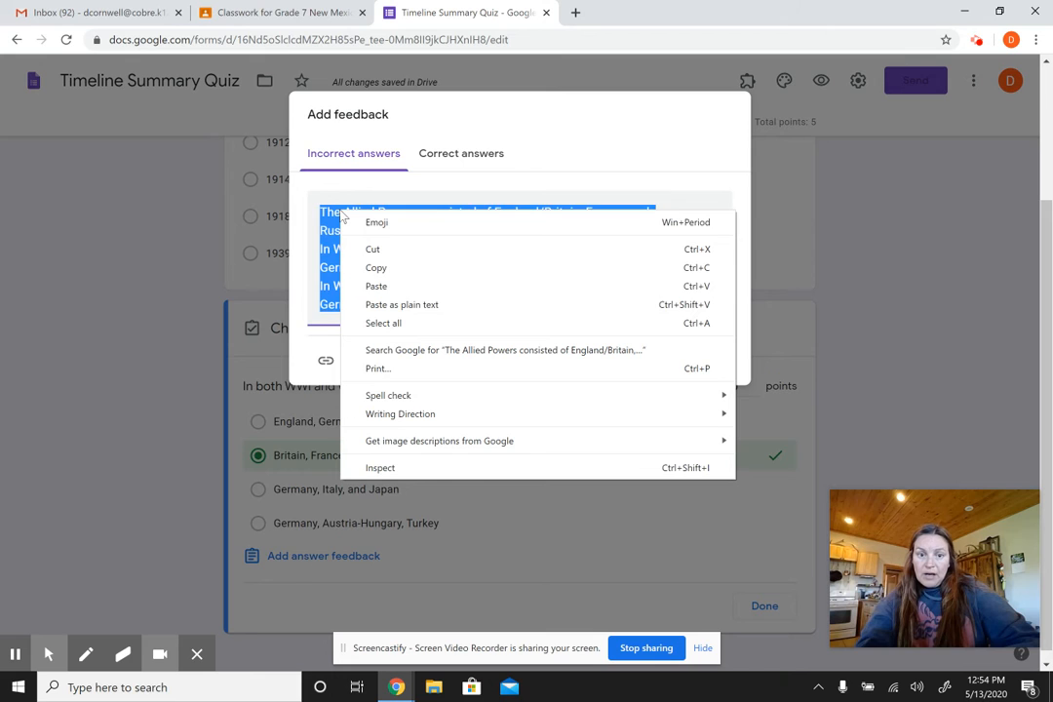
left_click(386, 267)
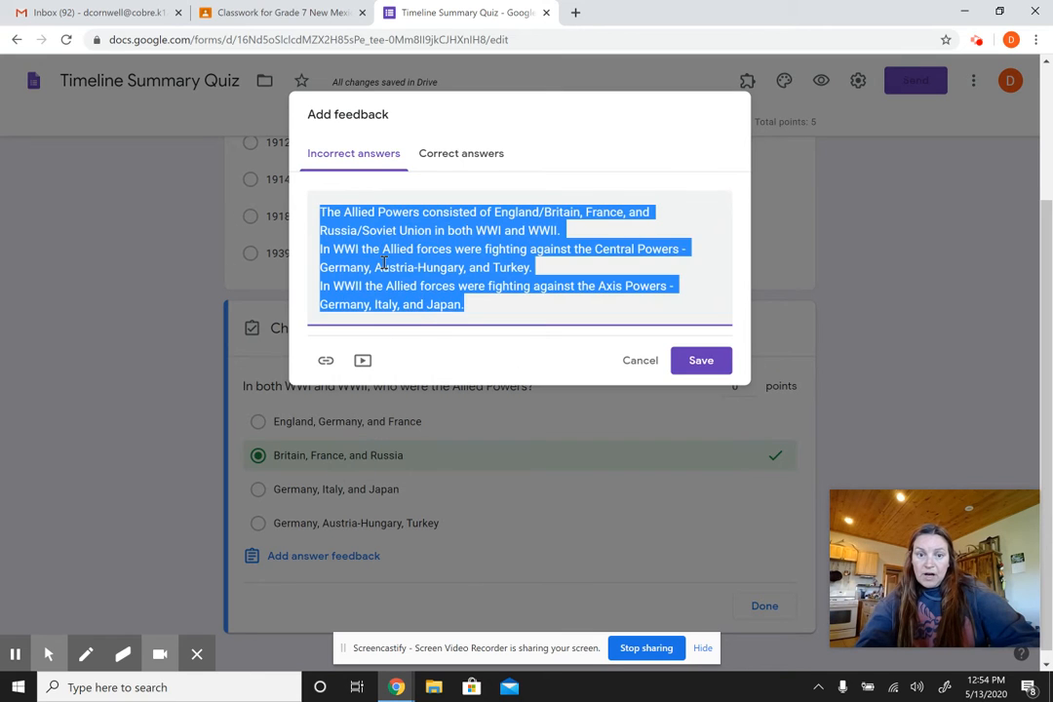
left_click(454, 156)
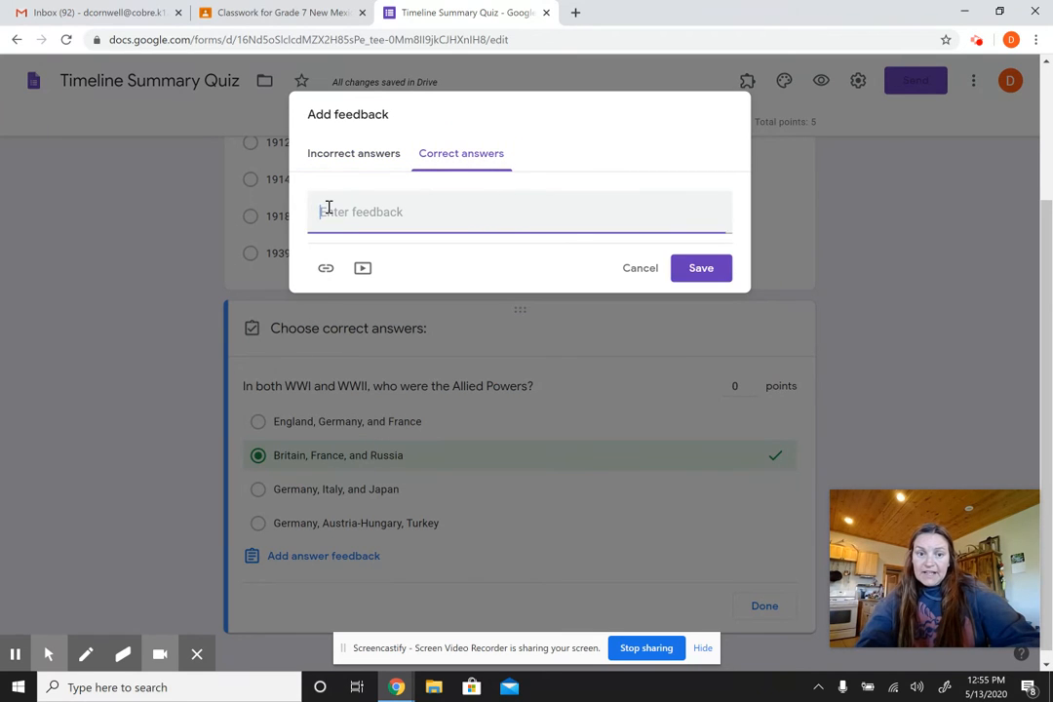
right_click(329, 207)
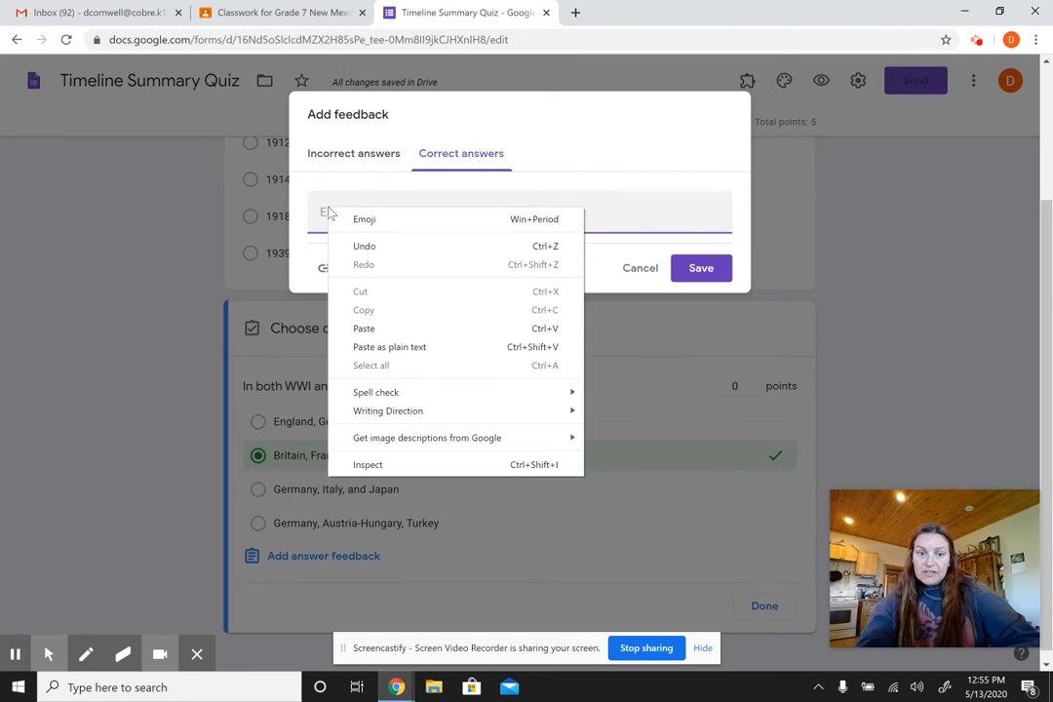
left_click(364, 329)
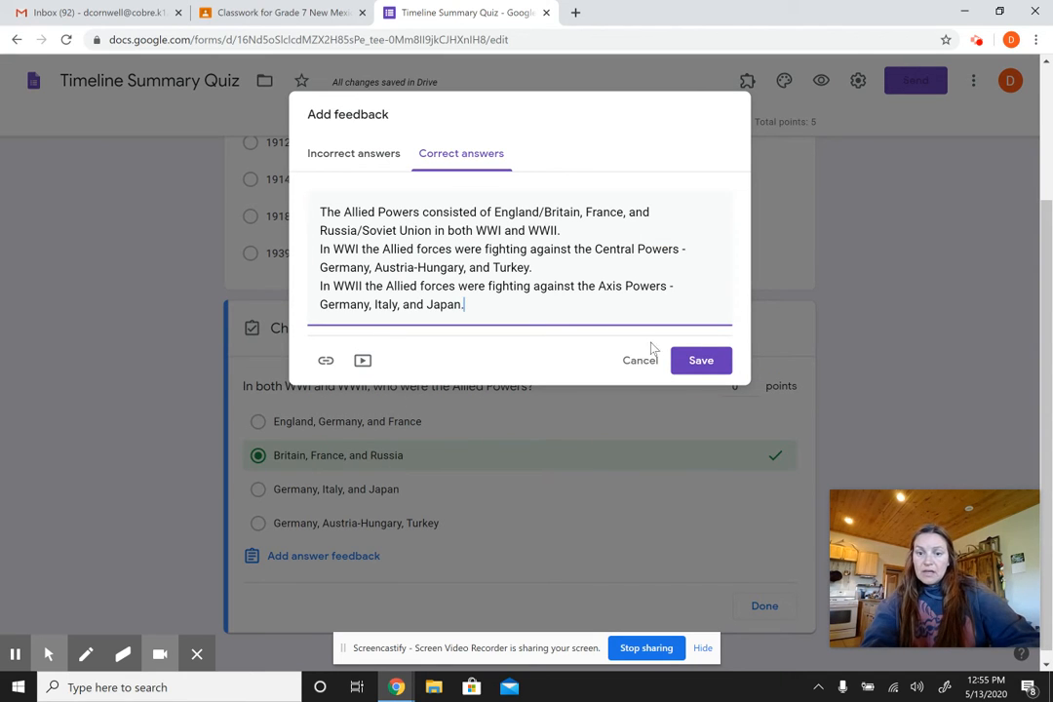
left_click(703, 361)
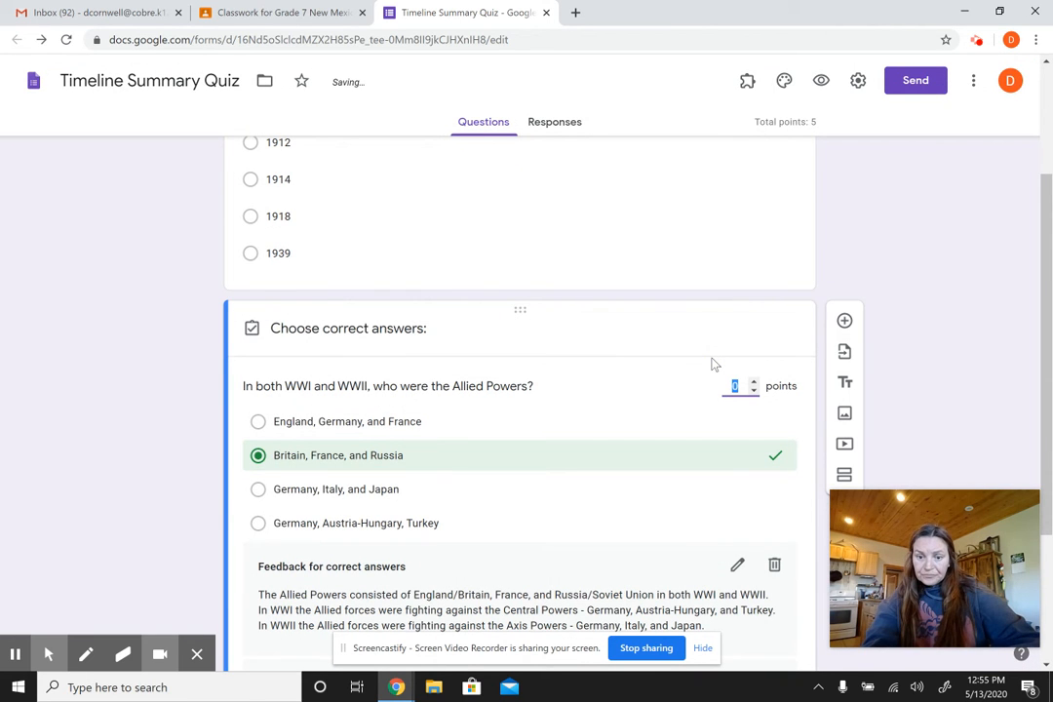
Set the Allied Powers question's value to 5 points and finish its answer key
left_click_drag(1045, 241, 1046, 353)
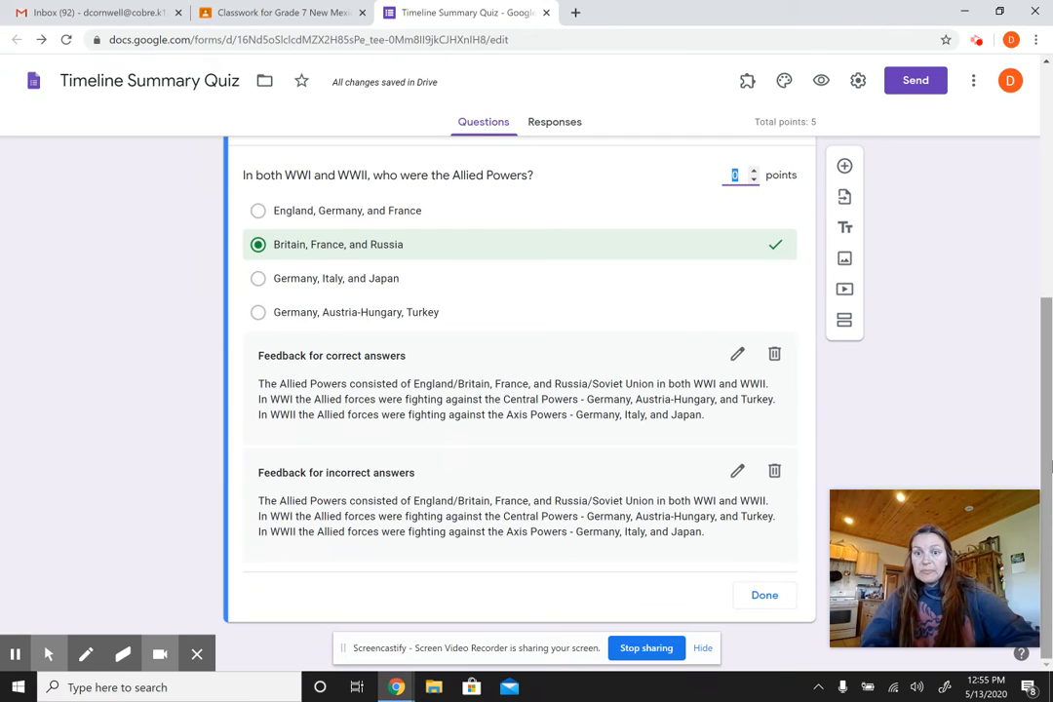
left_click(754, 174)
left_click(754, 173)
left_click(754, 173)
left_click(754, 174)
left_click(754, 174)
left_click(756, 600)
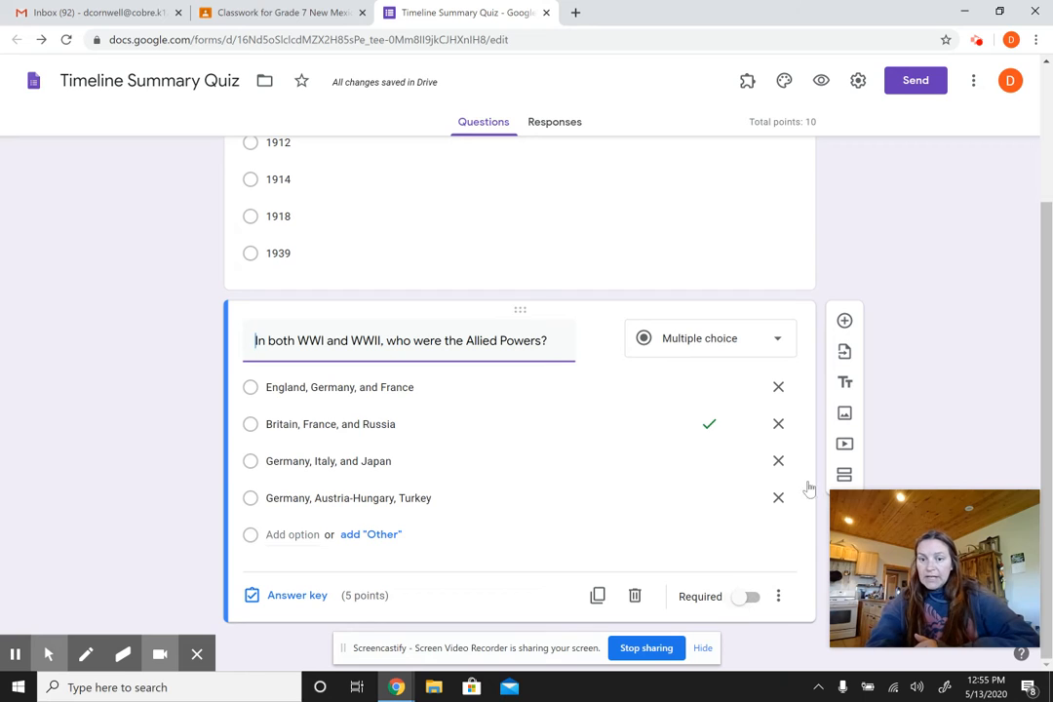
Add a new question below the Allied Powers question and set its type to Short answer
left_click(845, 323)
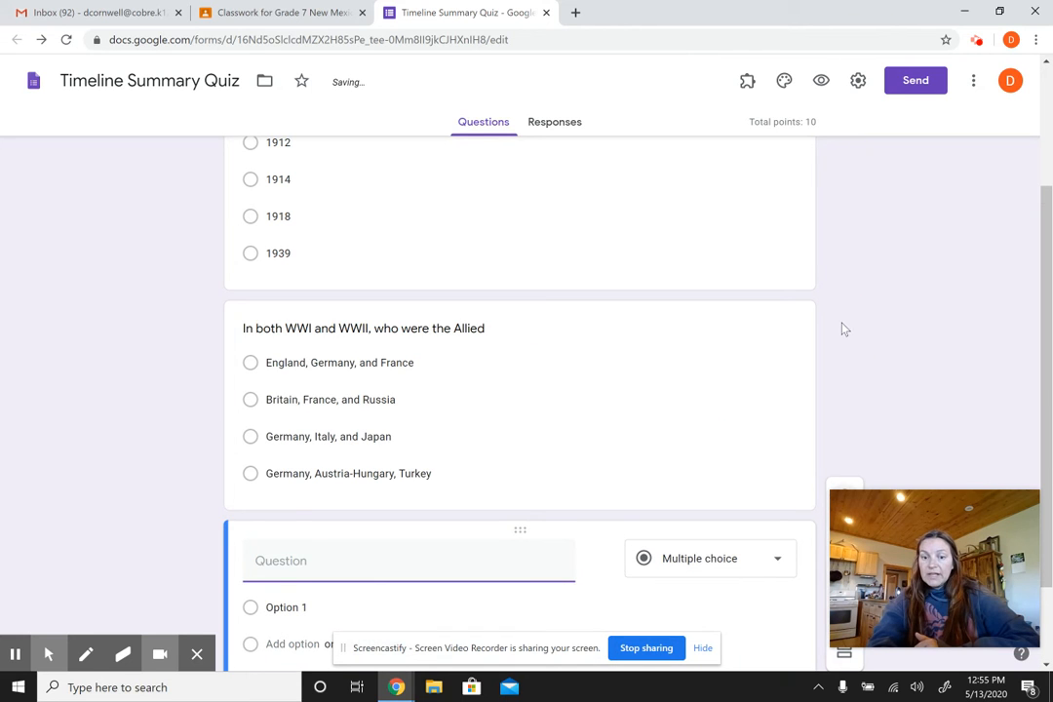
left_click_drag(1044, 244, 1045, 329)
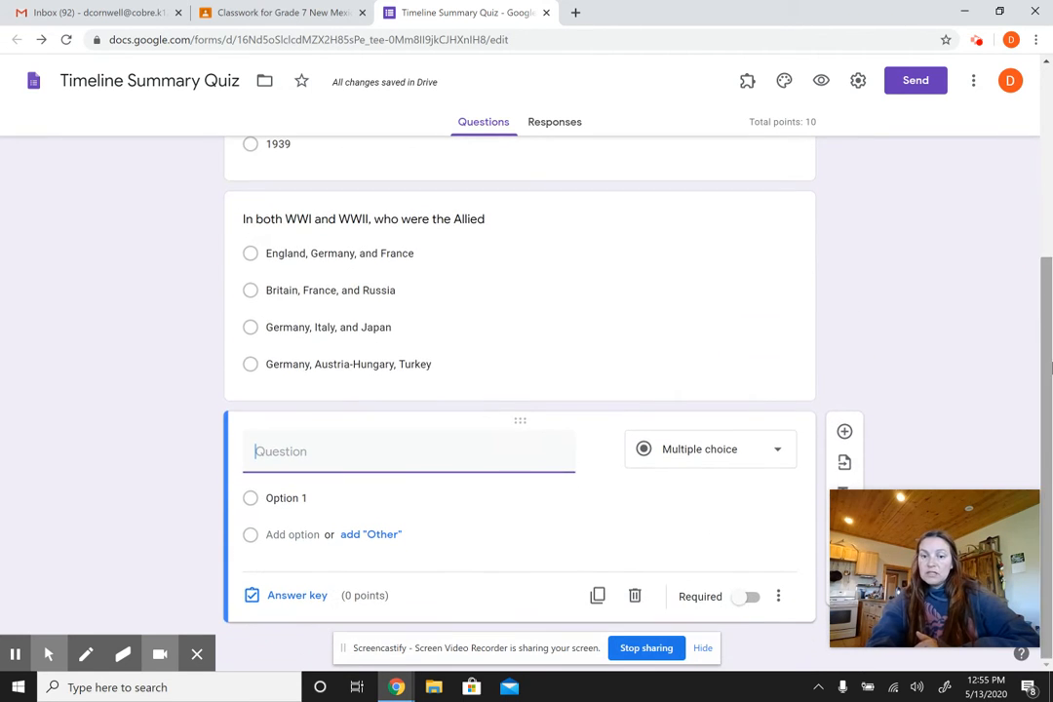
left_click(776, 455)
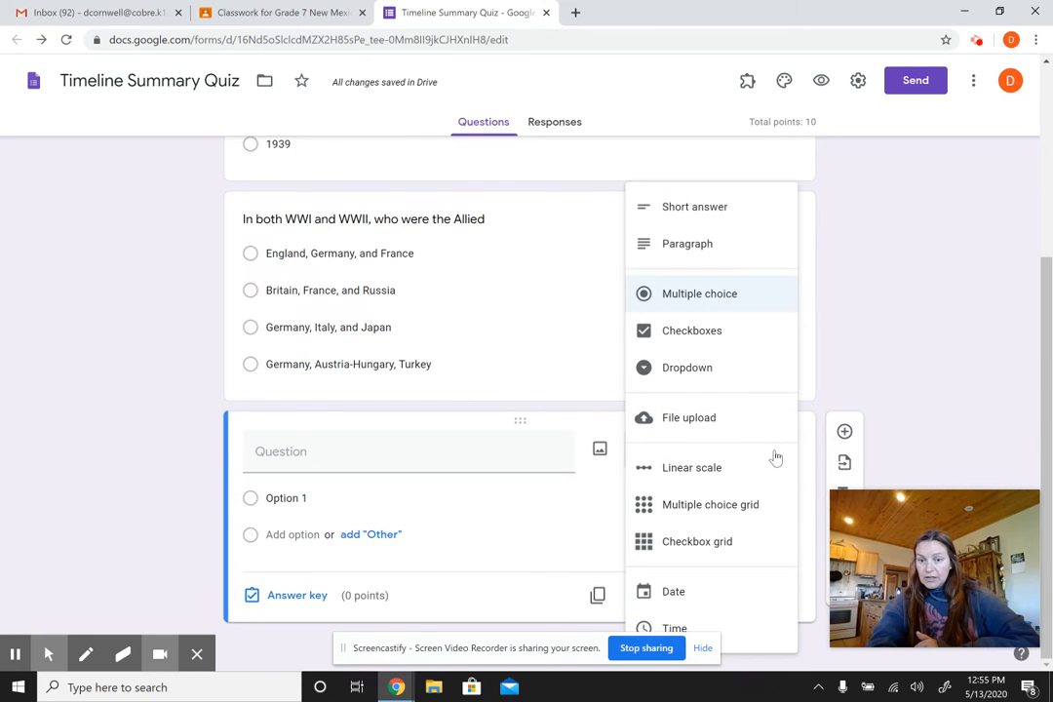
left_click(712, 224)
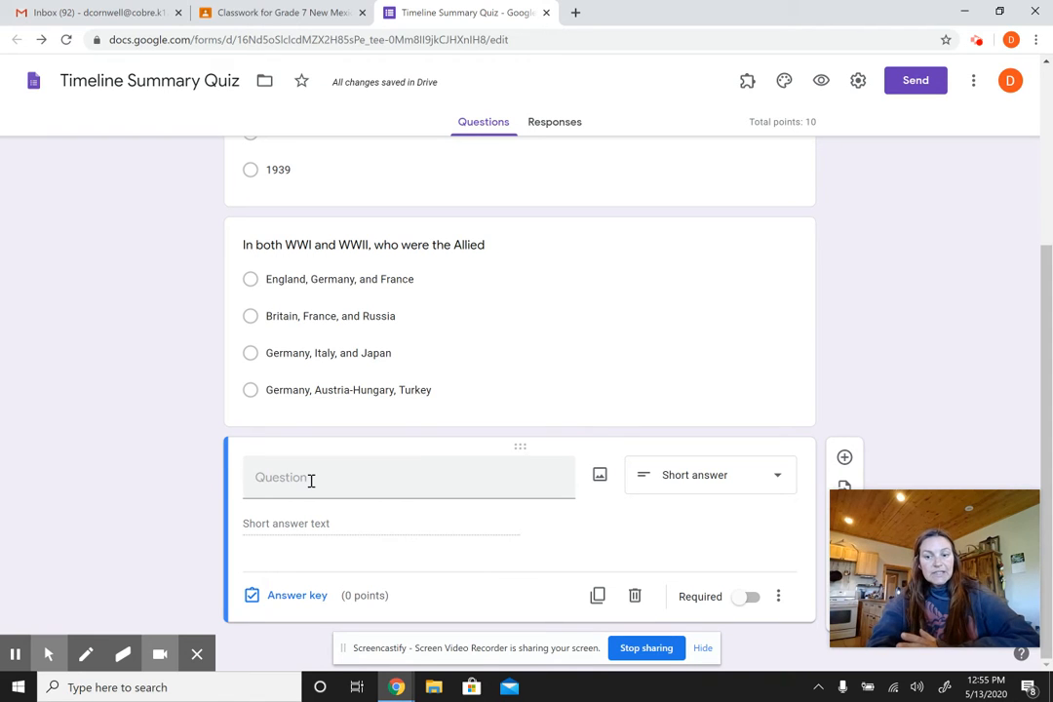
left_click(311, 478)
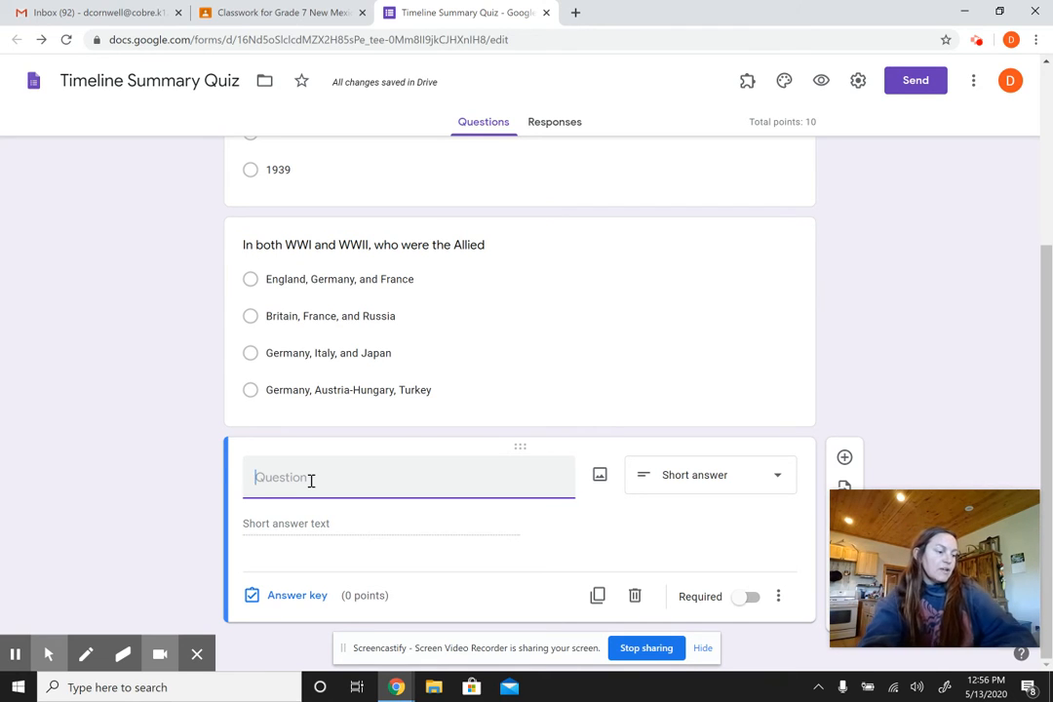
Begin the new short-answer question's text with "New Mexico experienced a pandemic, like COVID-19, in 1918"
type("New")
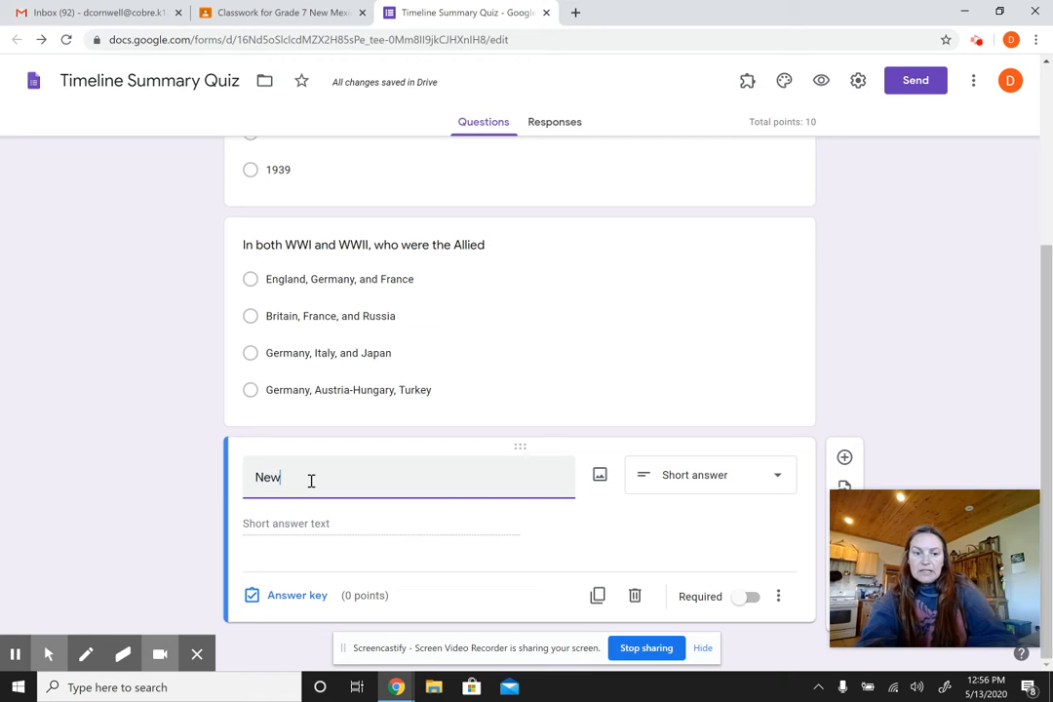
type(" Mex")
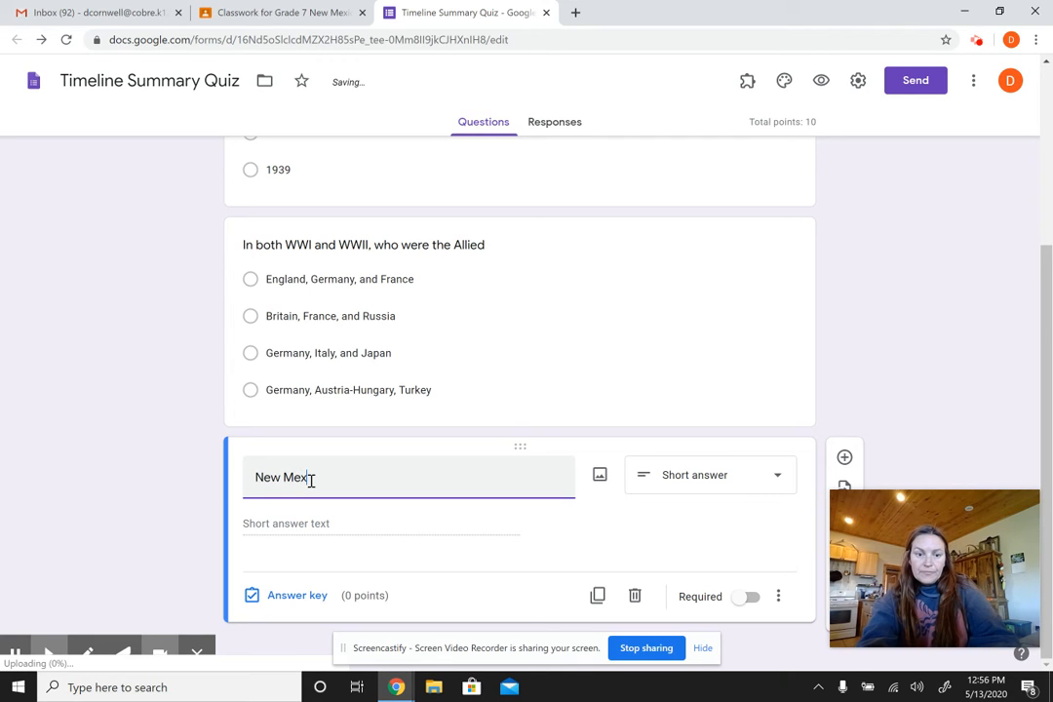
type("co")
type("co")
type("p")
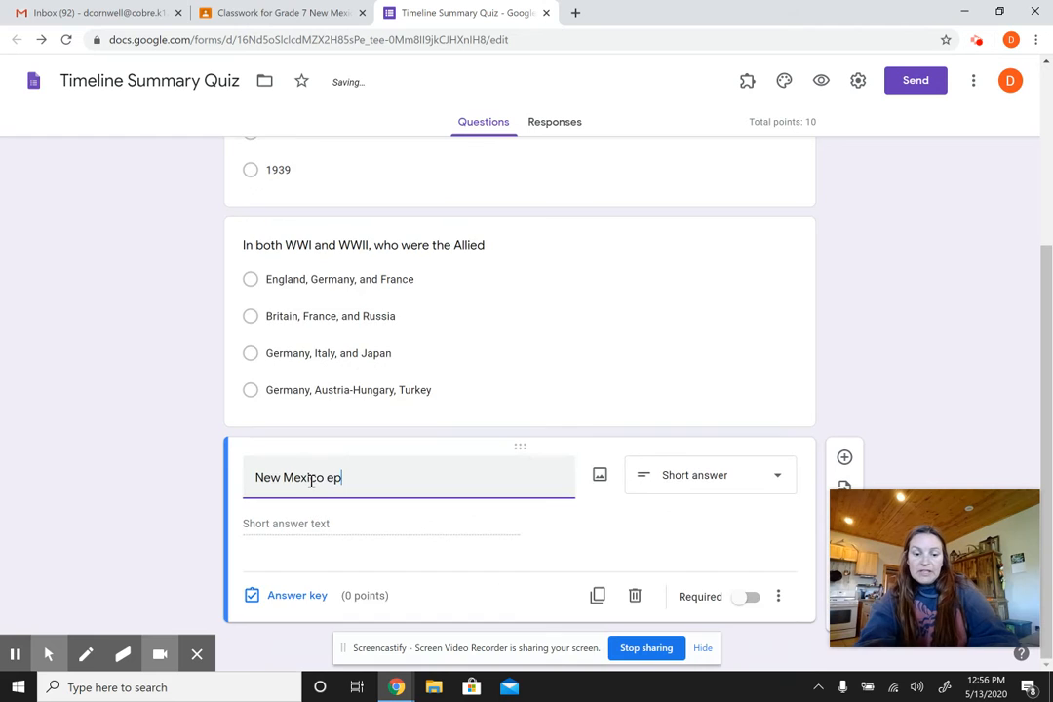
key("BackSpace")
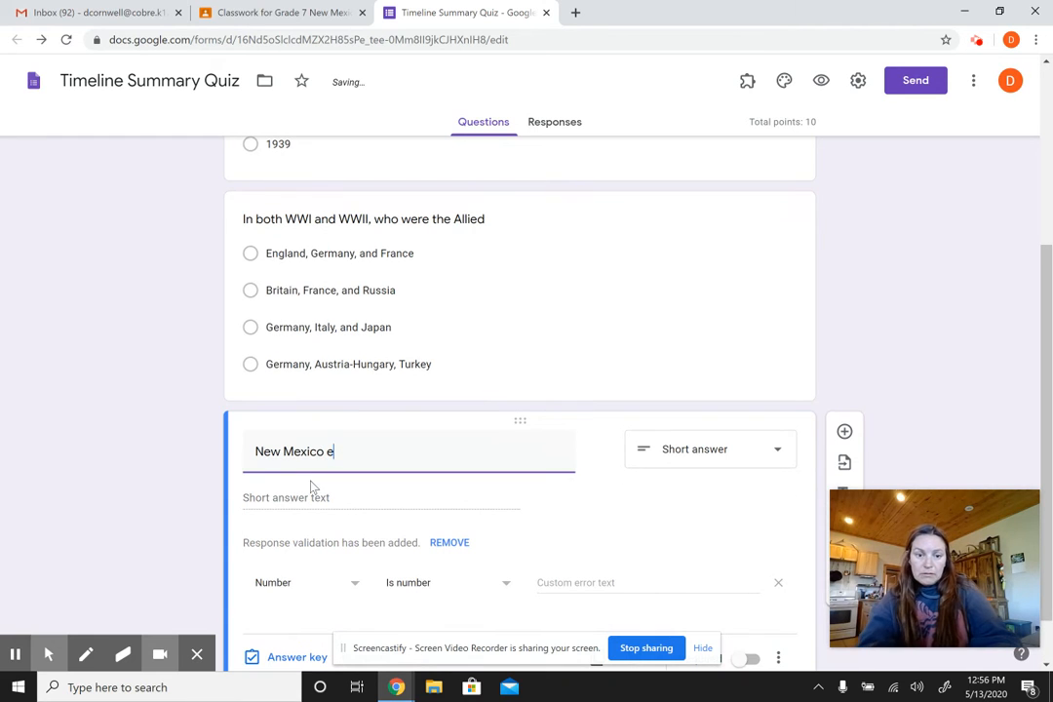
type("xperi")
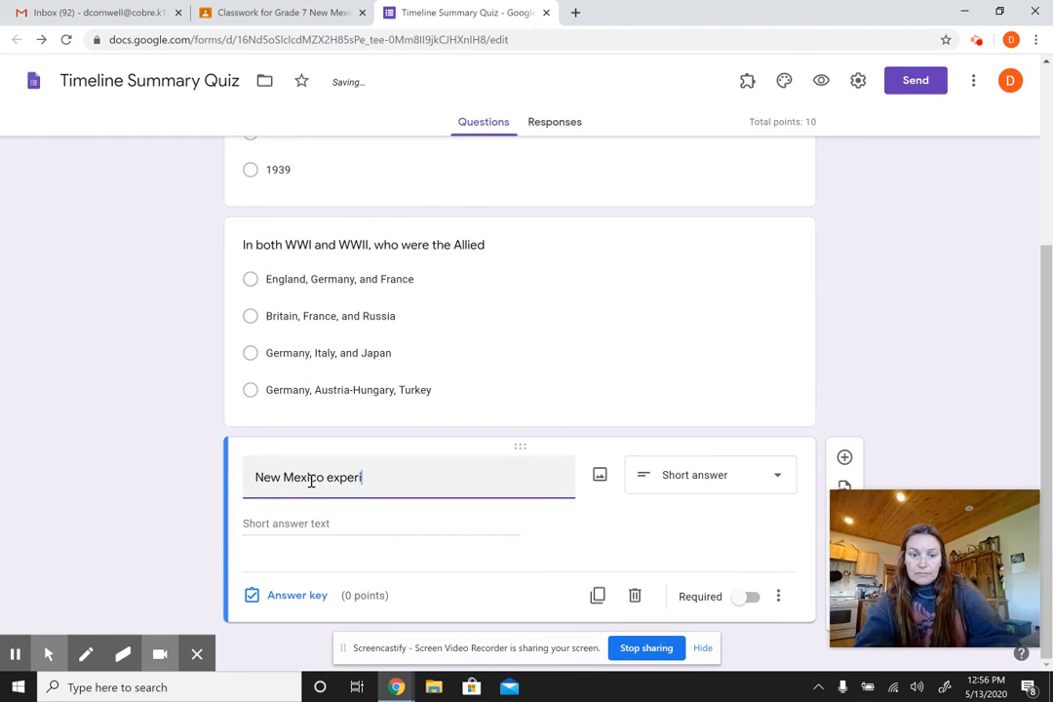
type("enced a ")
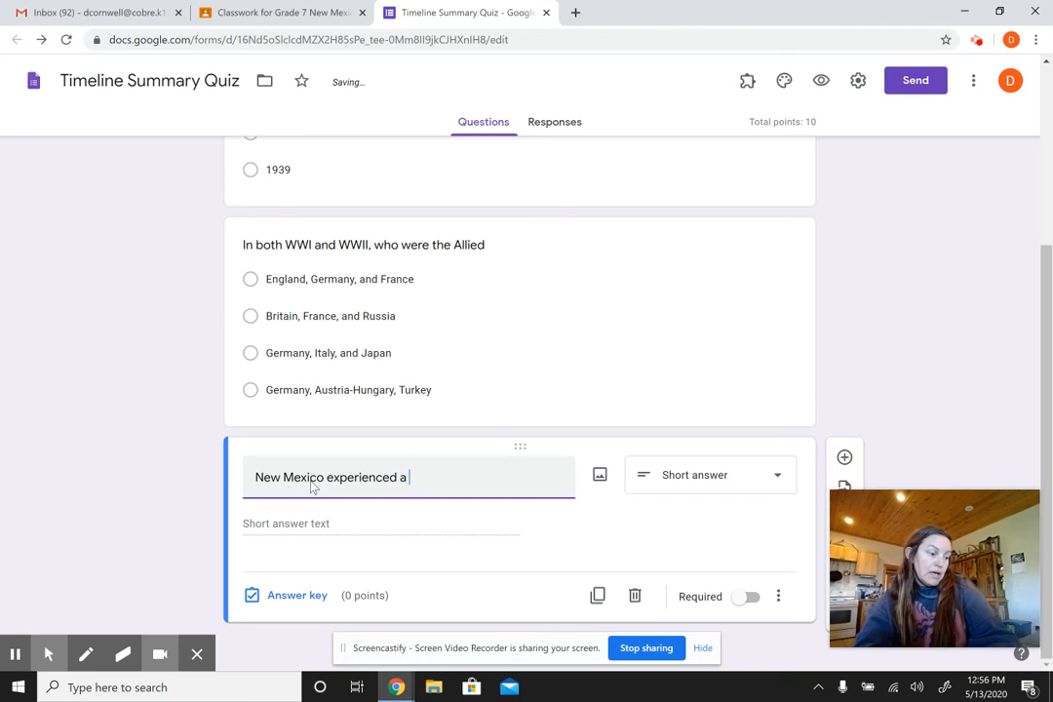
type("pandemi")
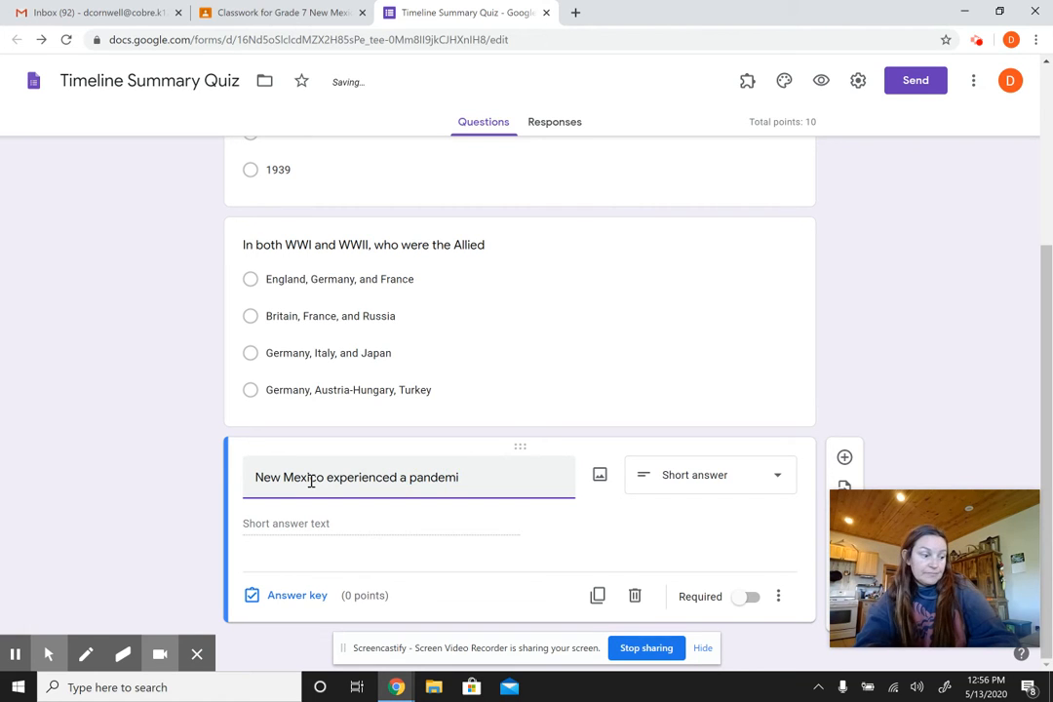
type("c, like COVID-")
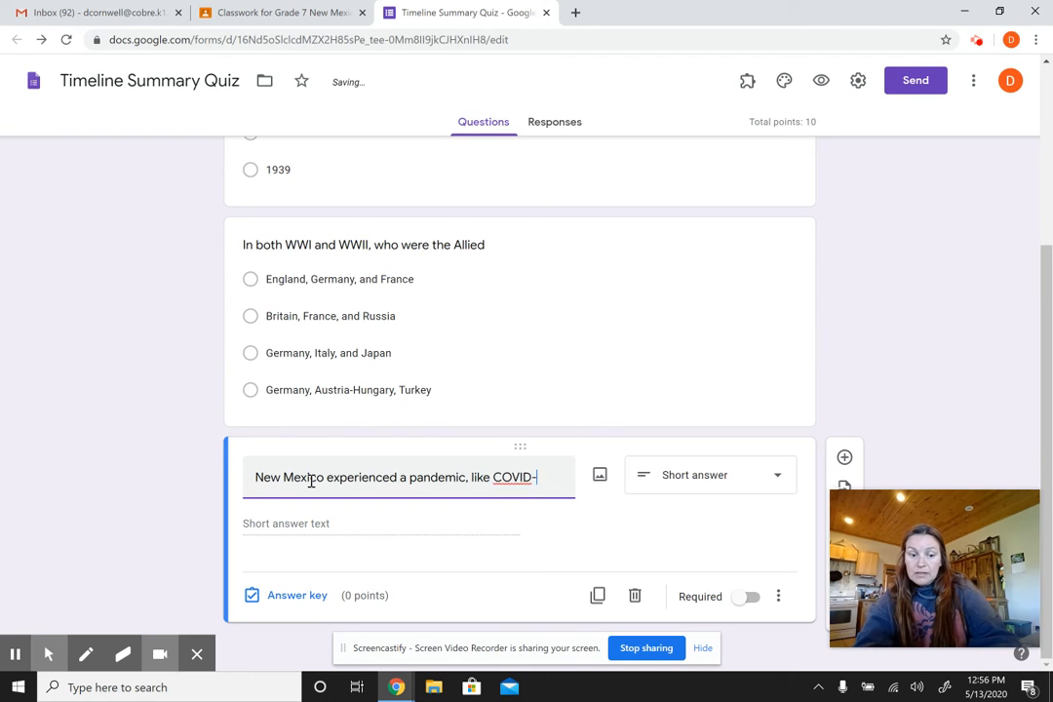
type("19, in ")
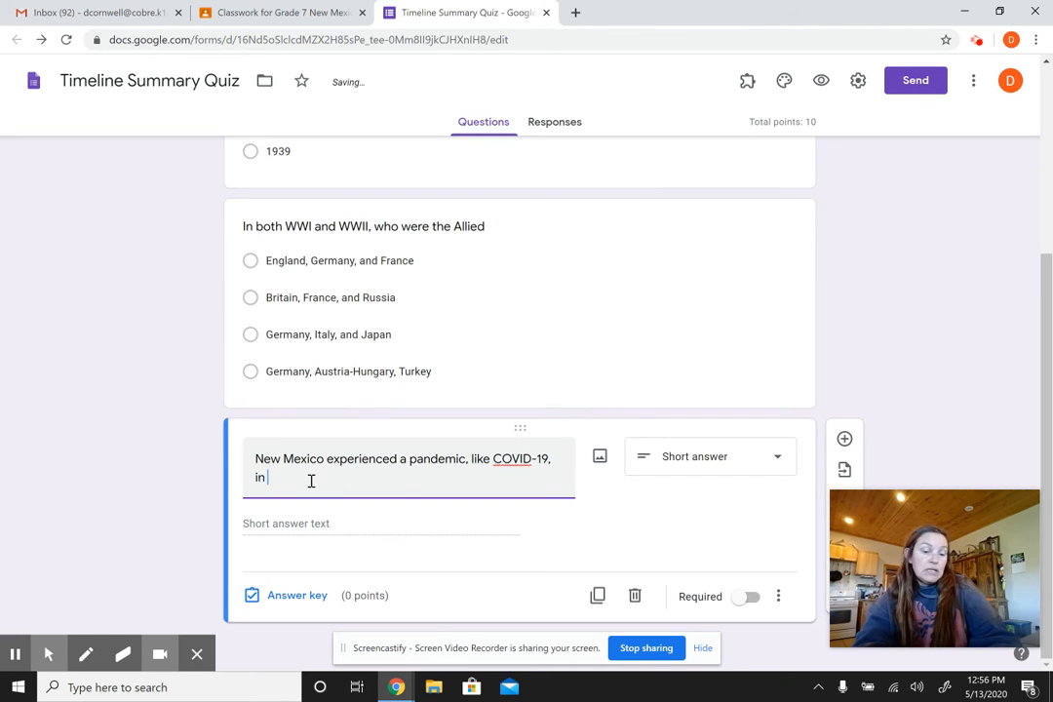
type("1918")
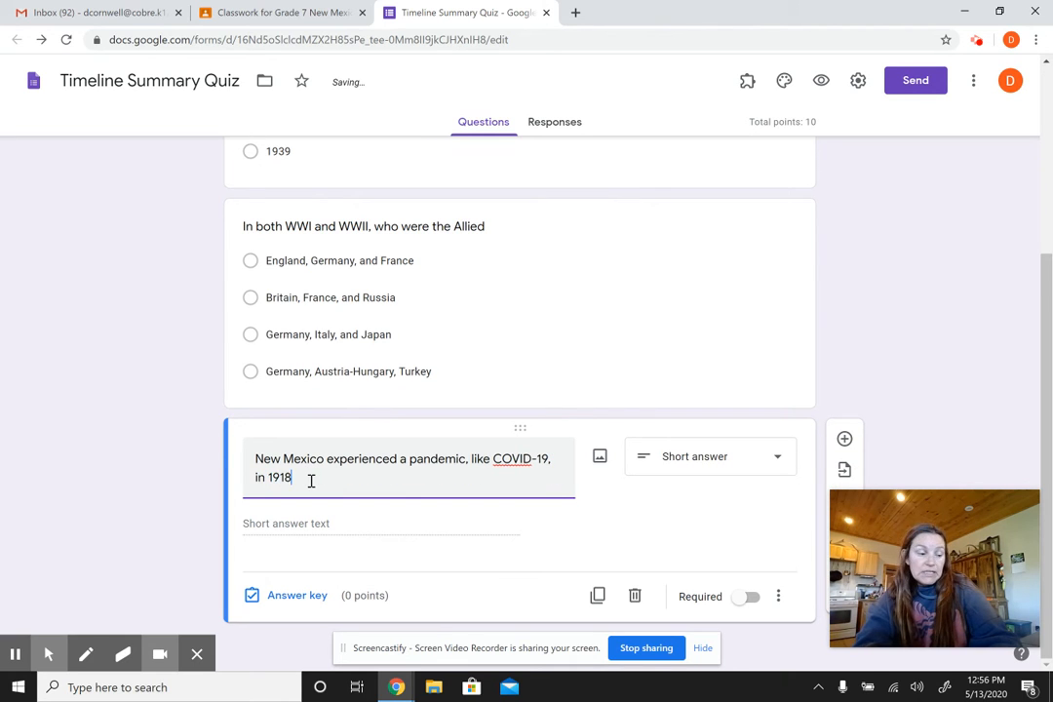
Continue the pandemic question's text with "that killed more than 1,000 people. This"
type(" that killed more than 1")
type("00")
key("BackSpace")
key("BackSpace")
type(",000 pei")
key("BackSpace")
type("ople. This ")
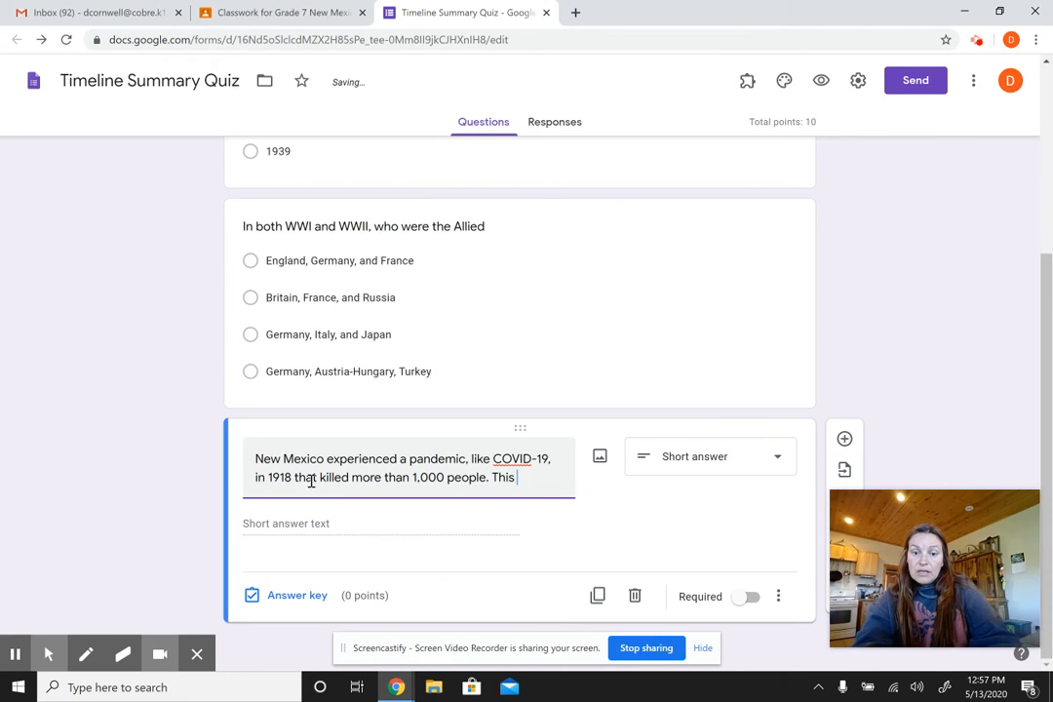
Complete the question's text with "pandemic was called the", followed by a long underscore blank and a period
type("pandemic")
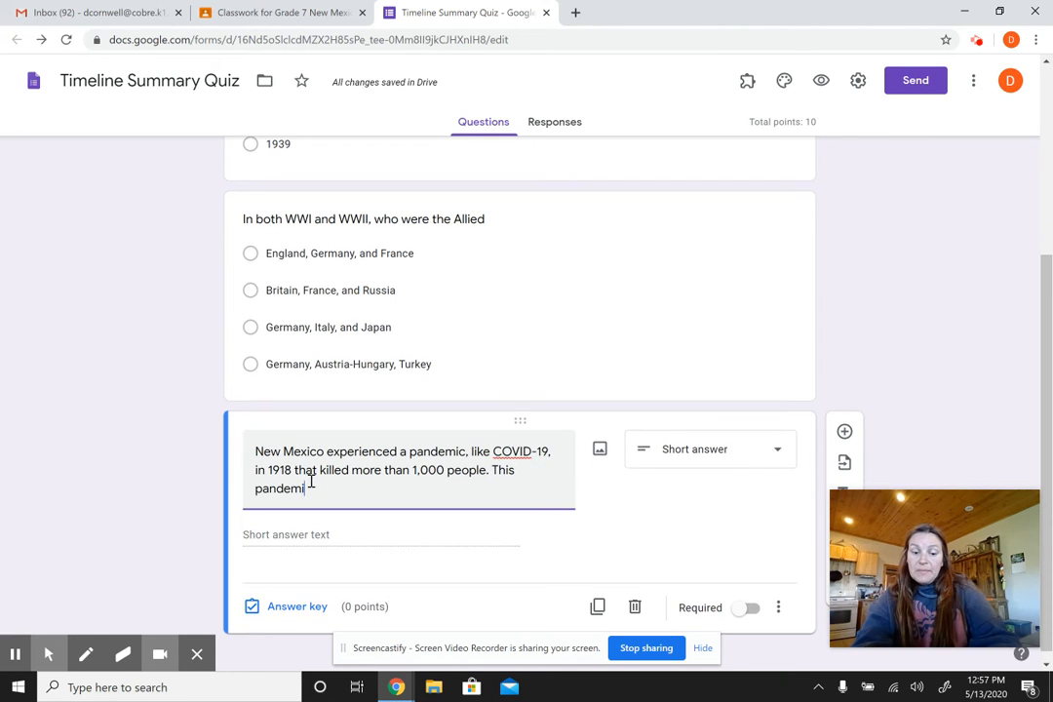
type(" w")
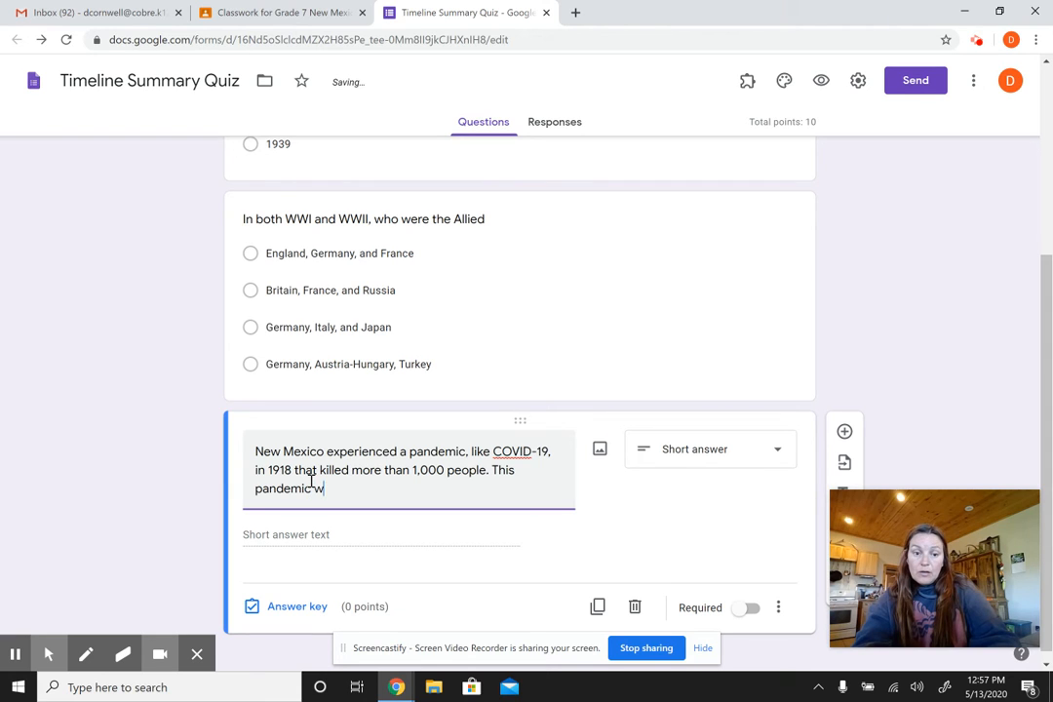
type("as call")
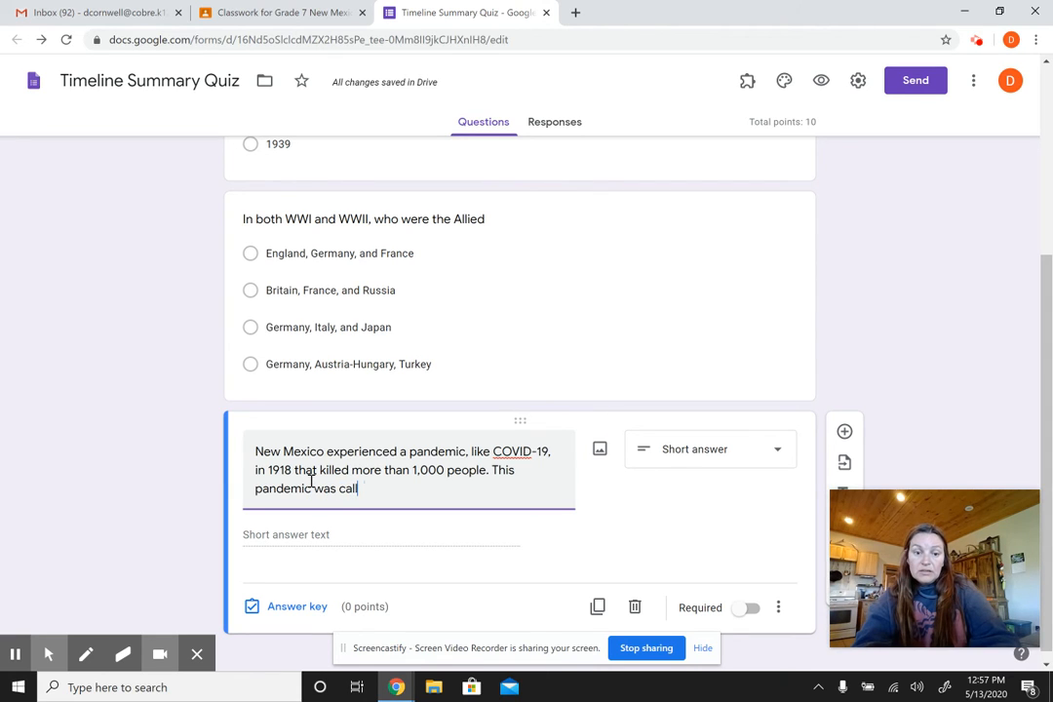
type("ed the _______________")
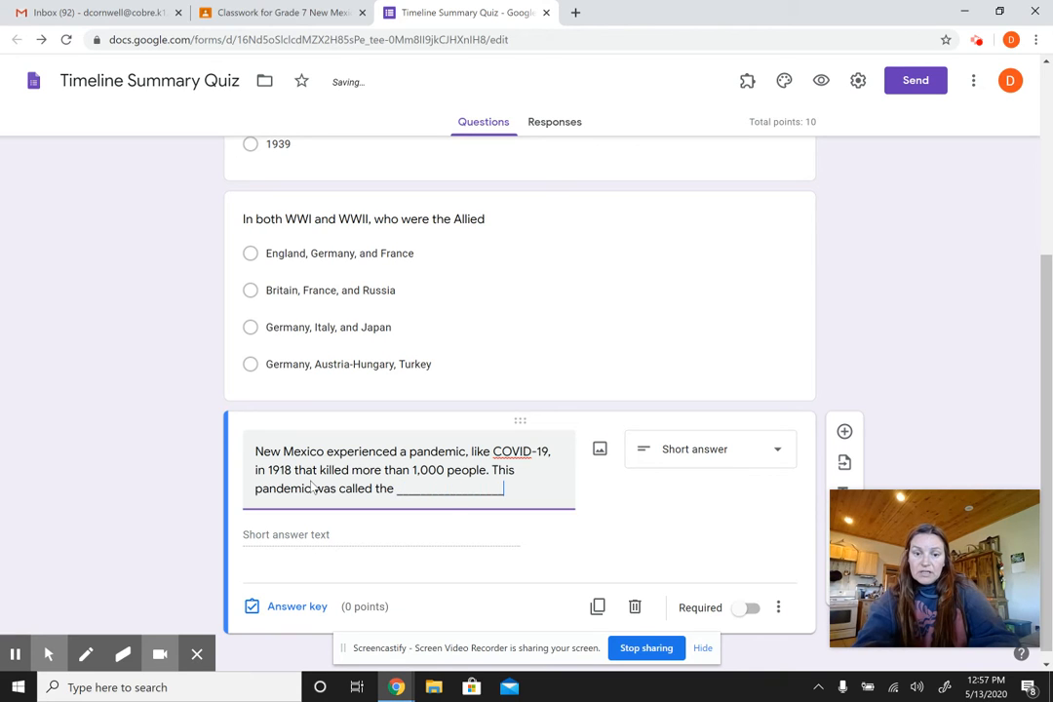
type("_________.")
left_click(273, 557)
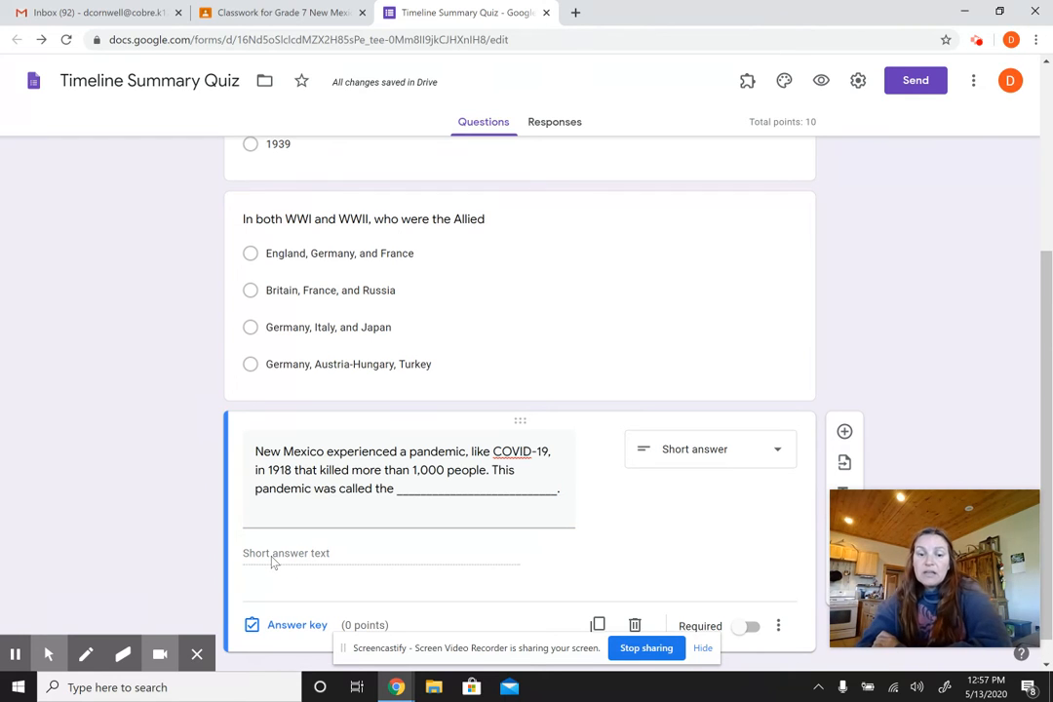
List "Spanish Flu", "Spanish flu" and "spanish flu" as correct answers in the pandemic question's answer key
left_click(295, 625)
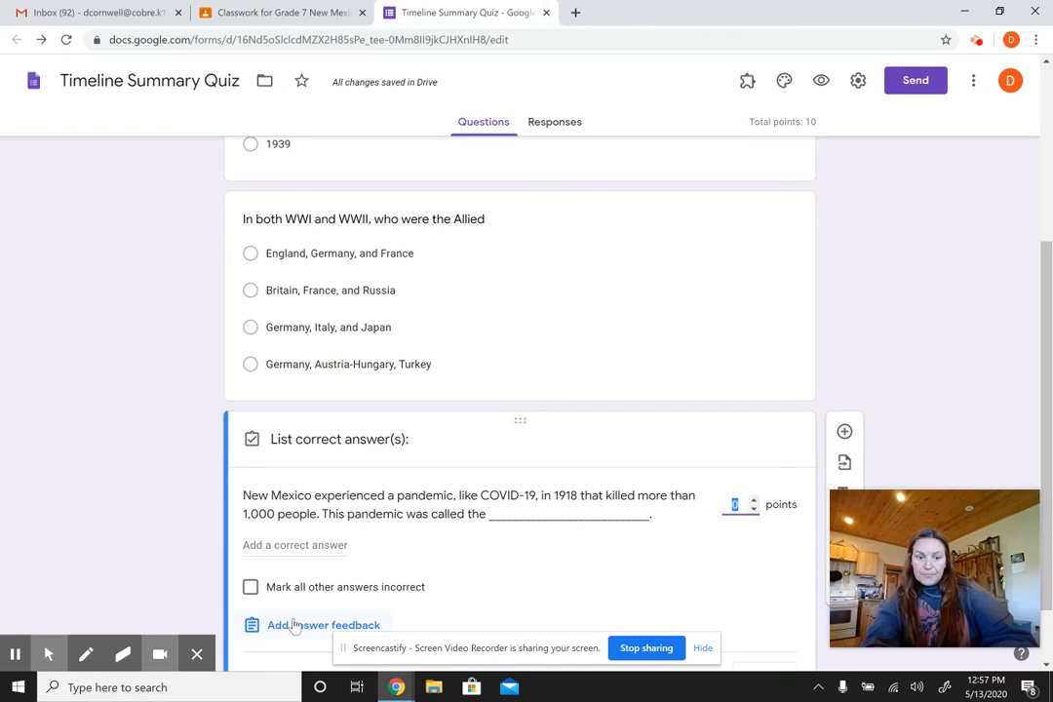
left_click(279, 545)
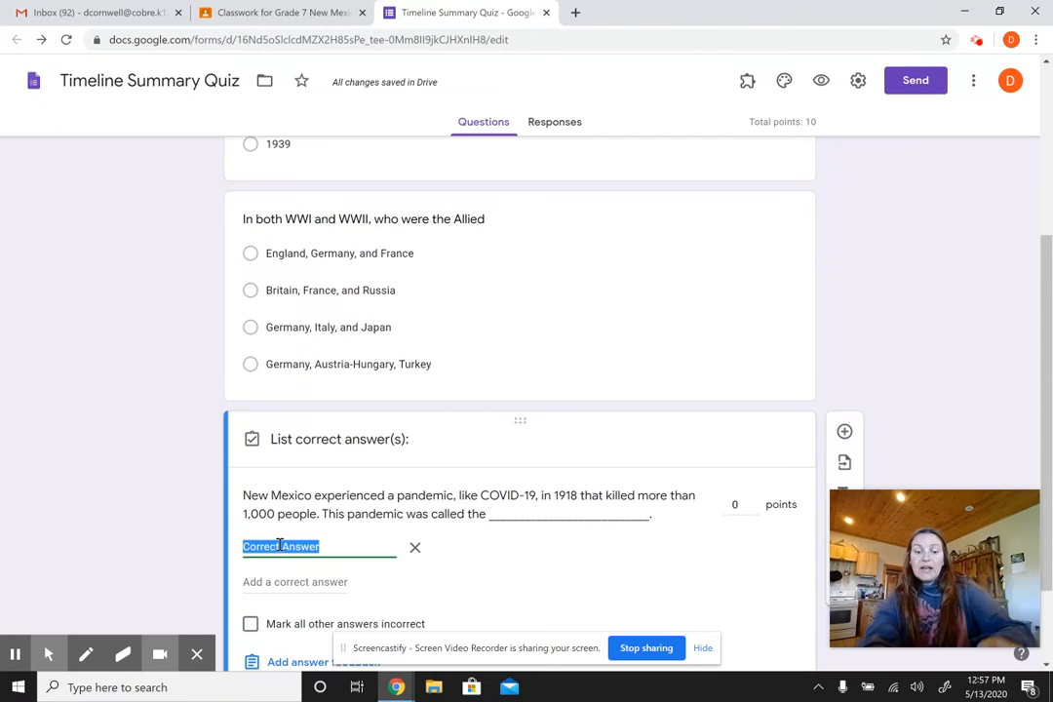
type("Spanish Flu")
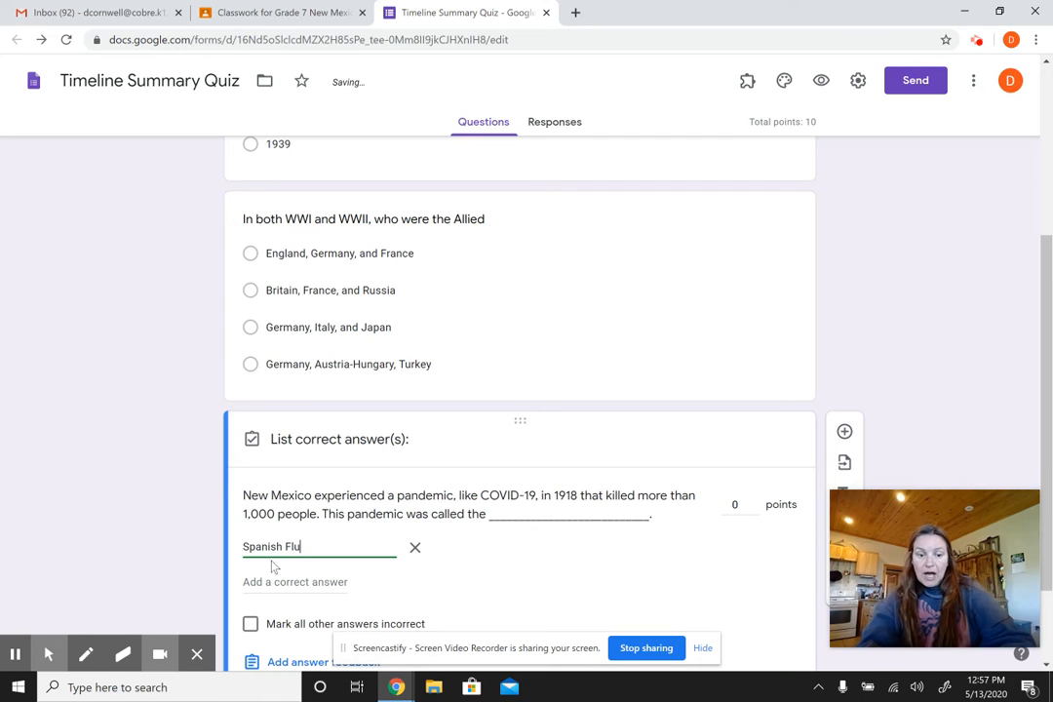
left_click(266, 582)
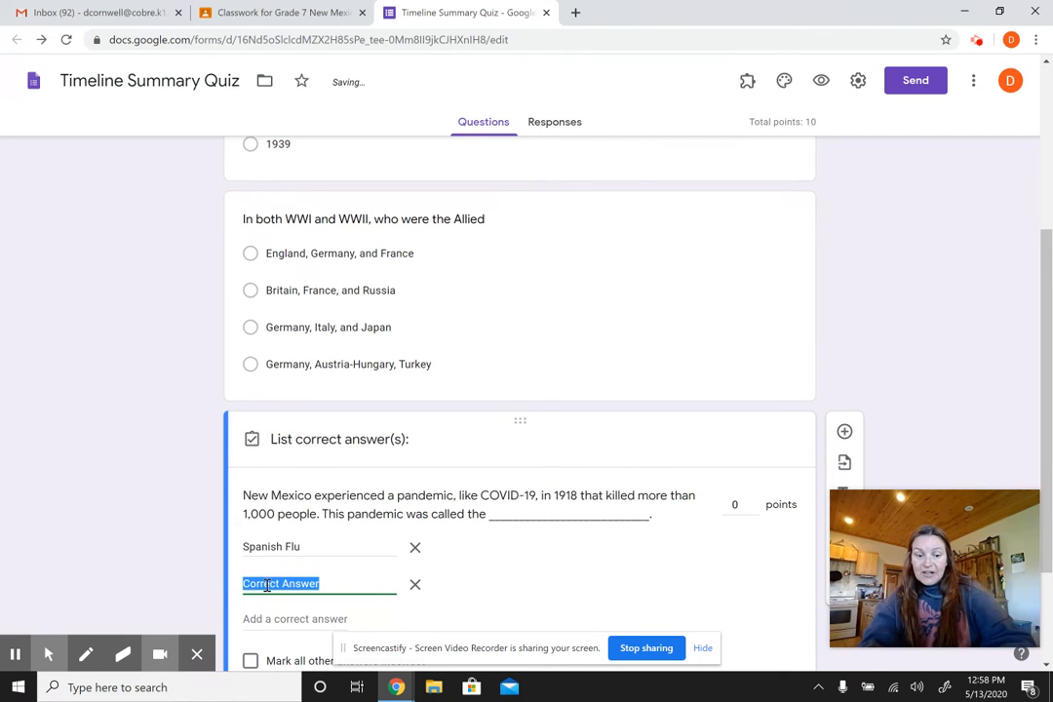
type("Span")
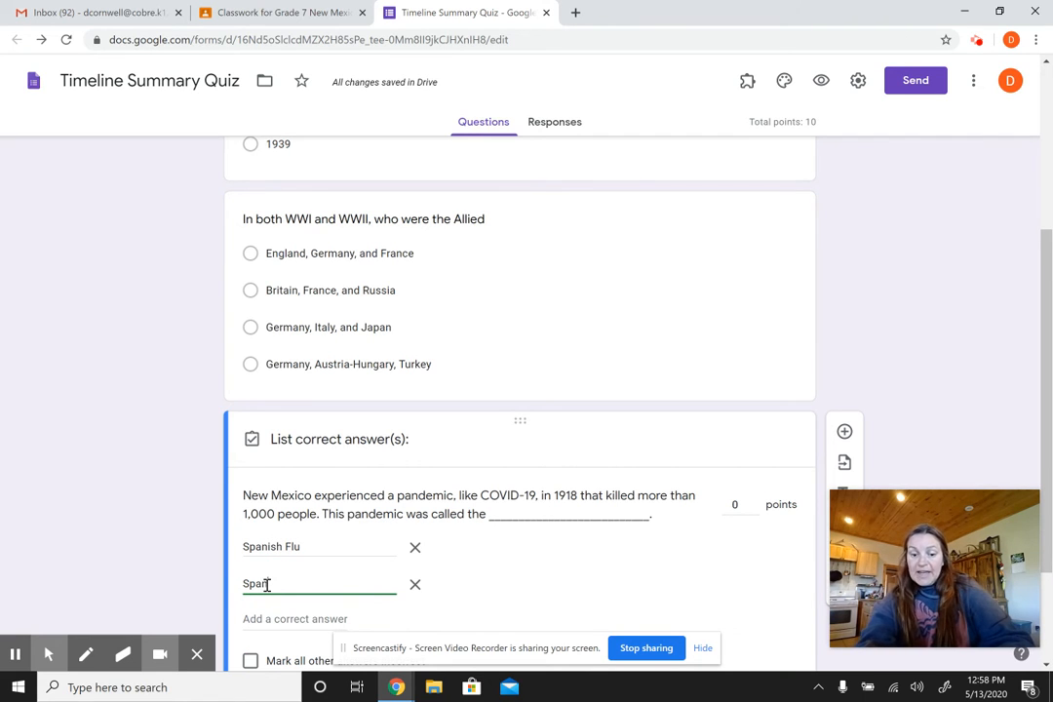
type("ish flu")
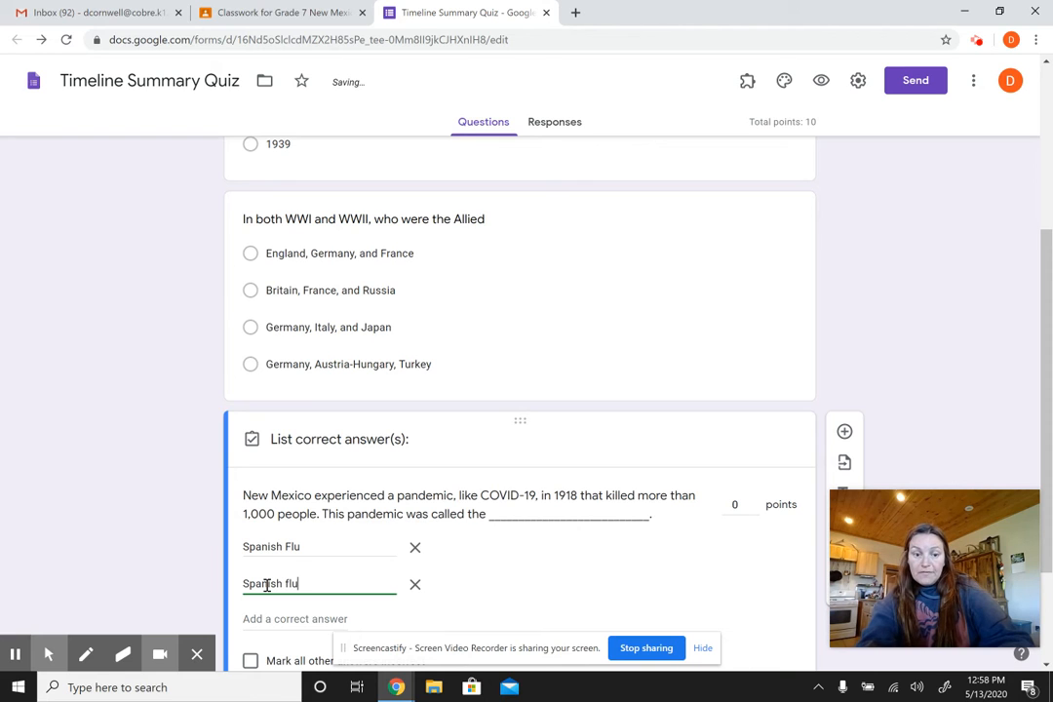
left_click(245, 622)
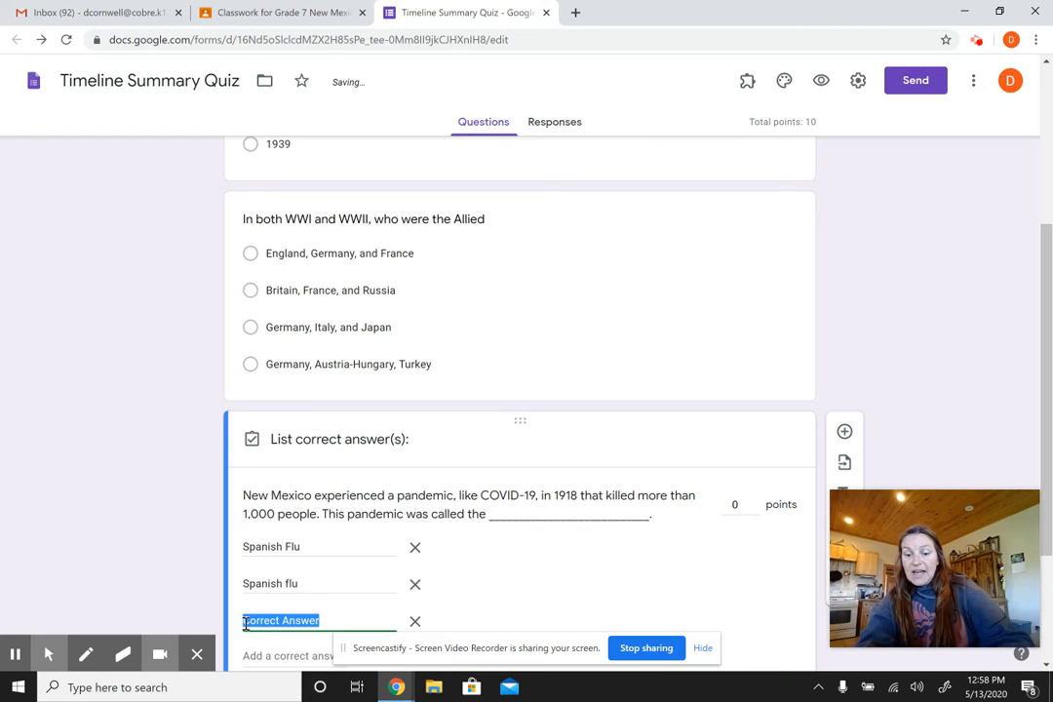
type("Spa")
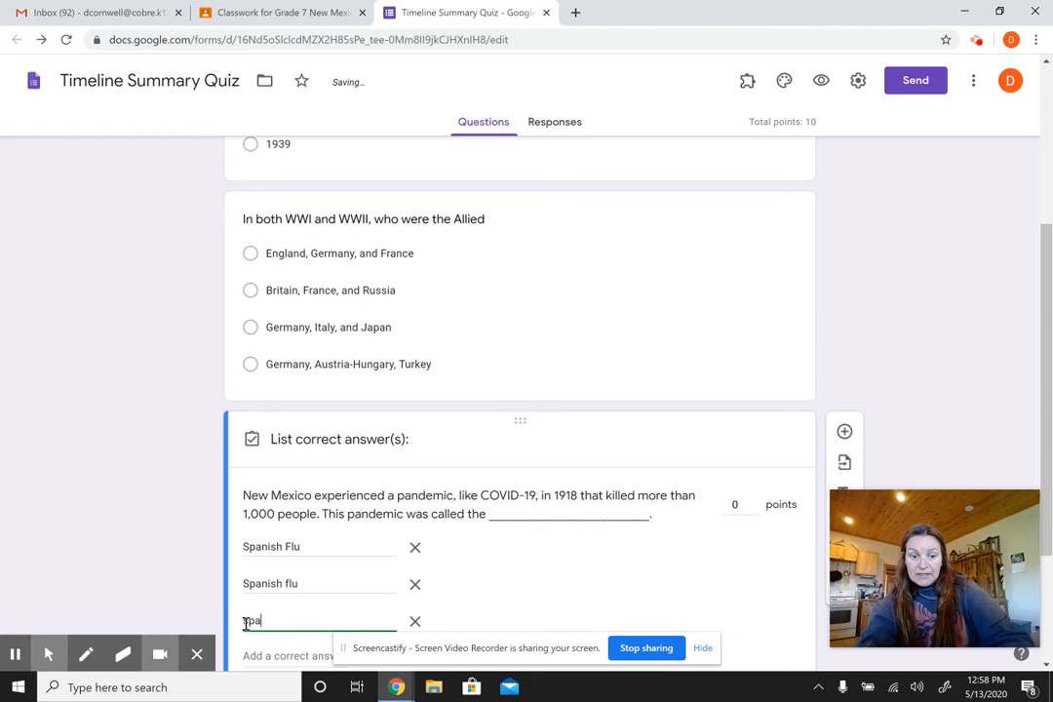
type("nish flu")
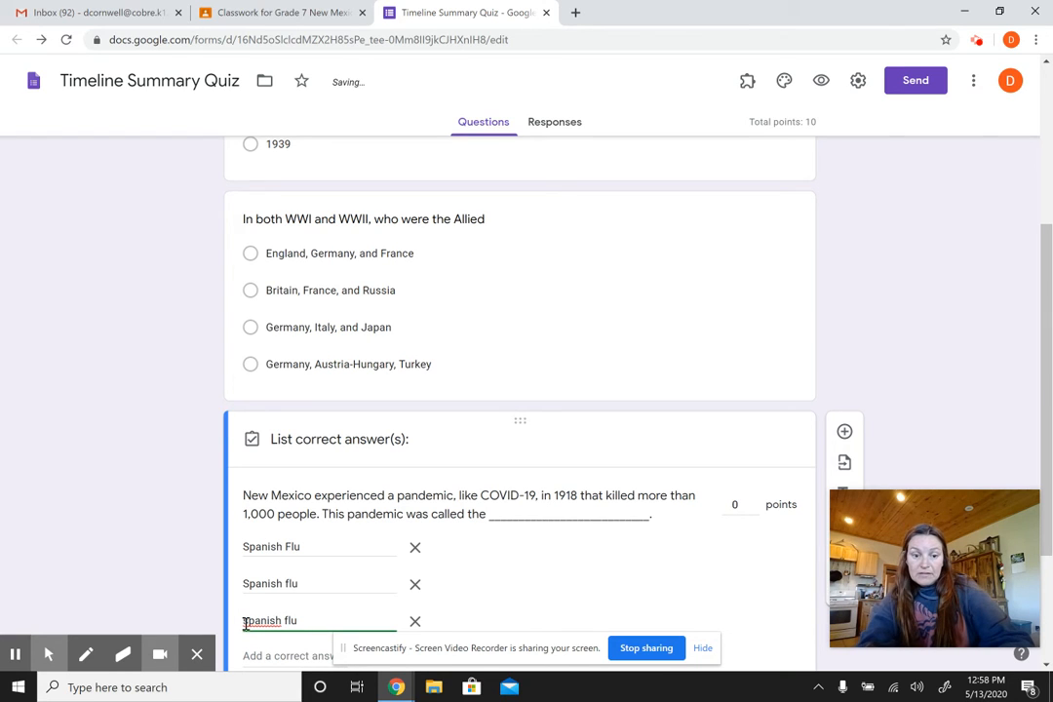
type("e")
key("BackSpace")
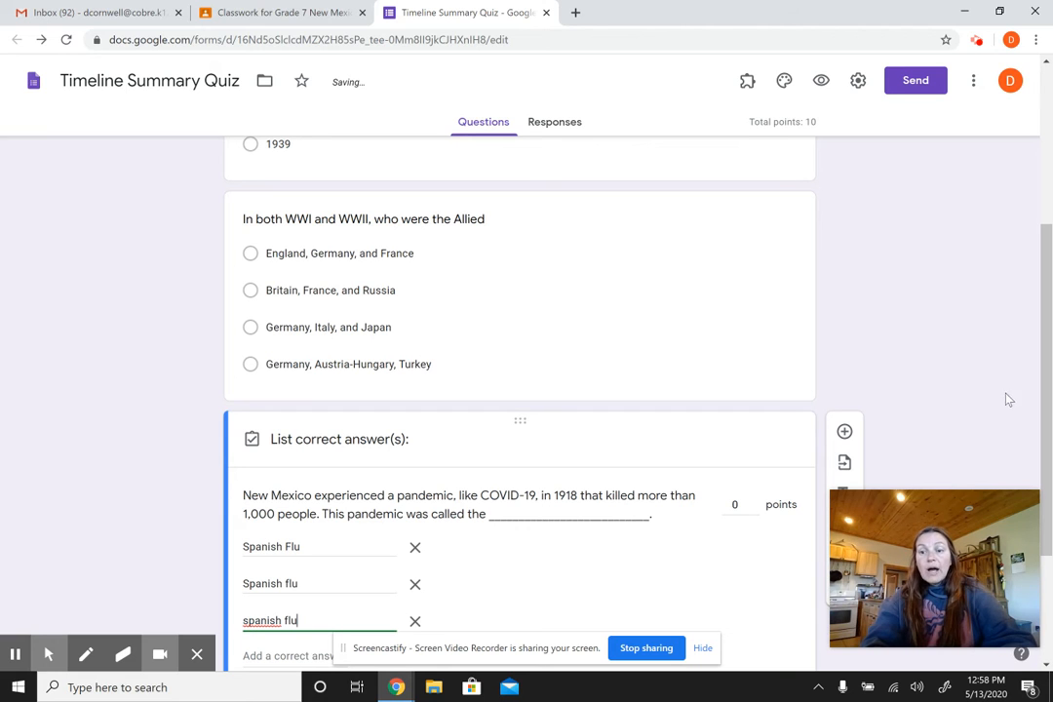
left_click(1046, 361)
left_click_drag(1046, 360, 1049, 472)
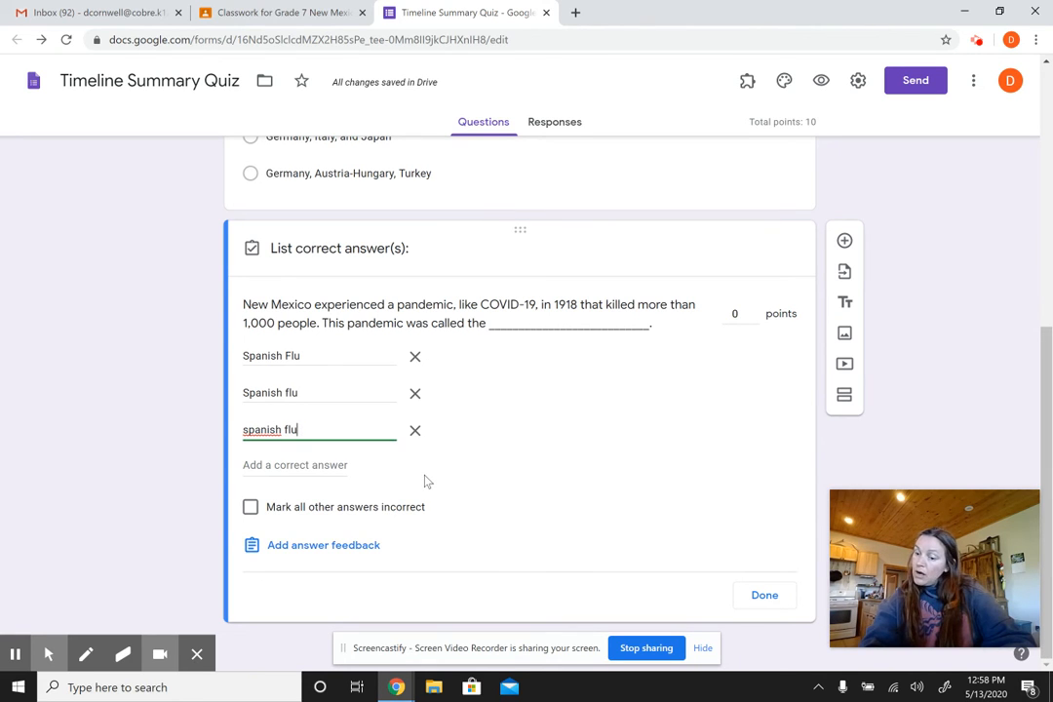
left_click(264, 465)
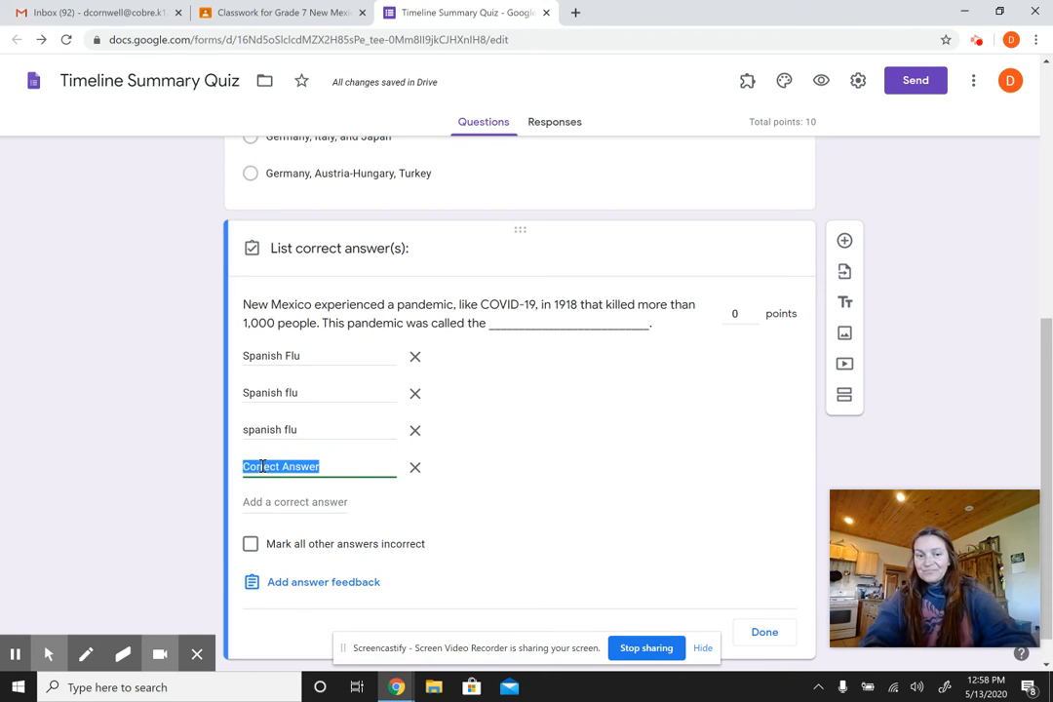
left_click(417, 469)
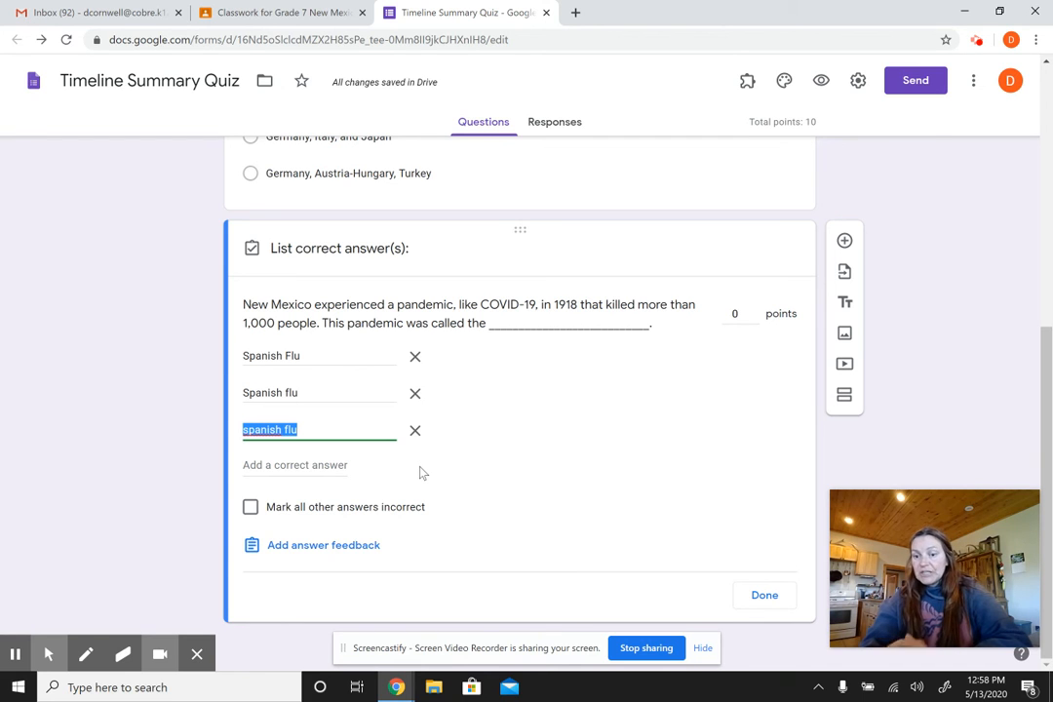
Add answer feedback to the pandemic question, beginning its text with "The Spanish Flu,"
left_click(311, 549)
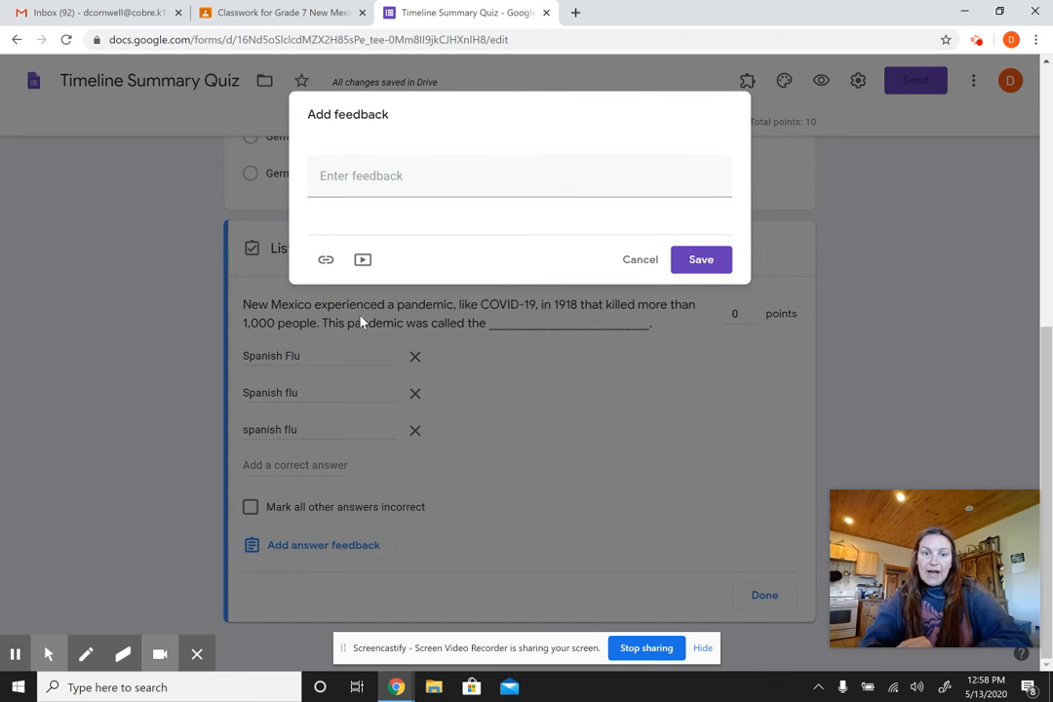
left_click(349, 173)
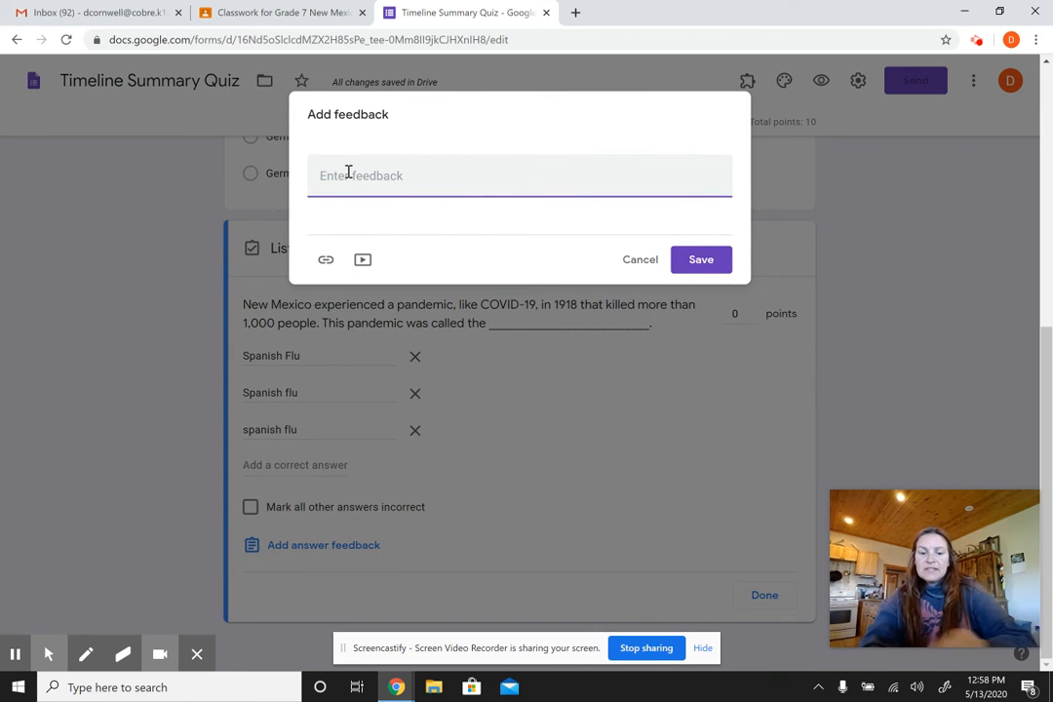
type("The Spanish f")
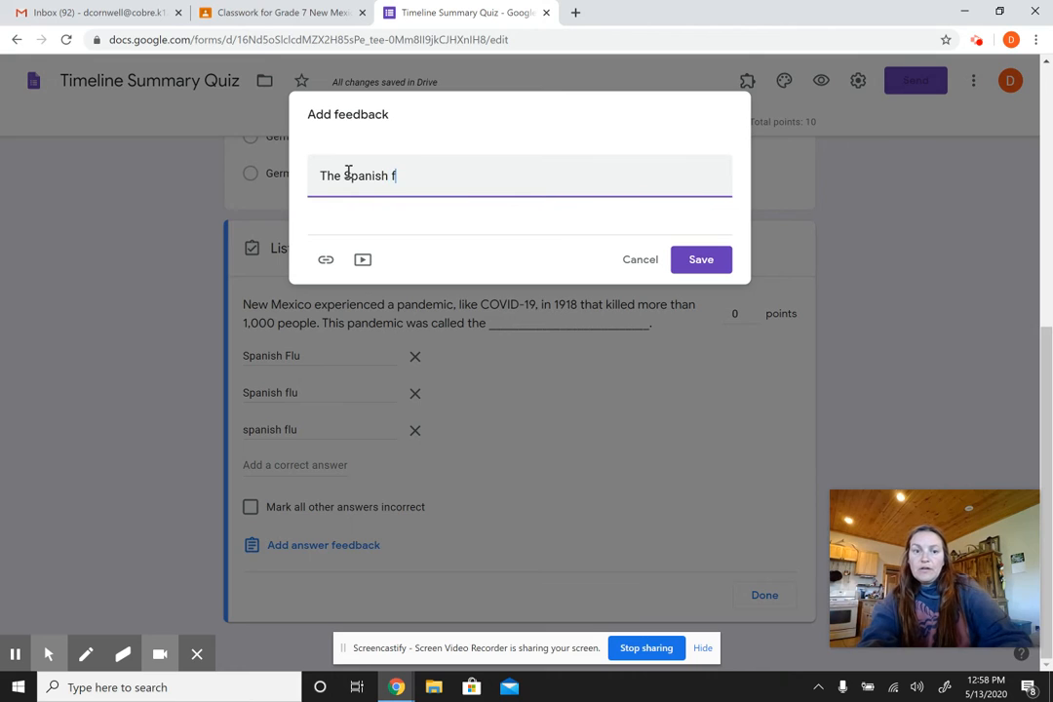
key("BackSpace")
type("Flue")
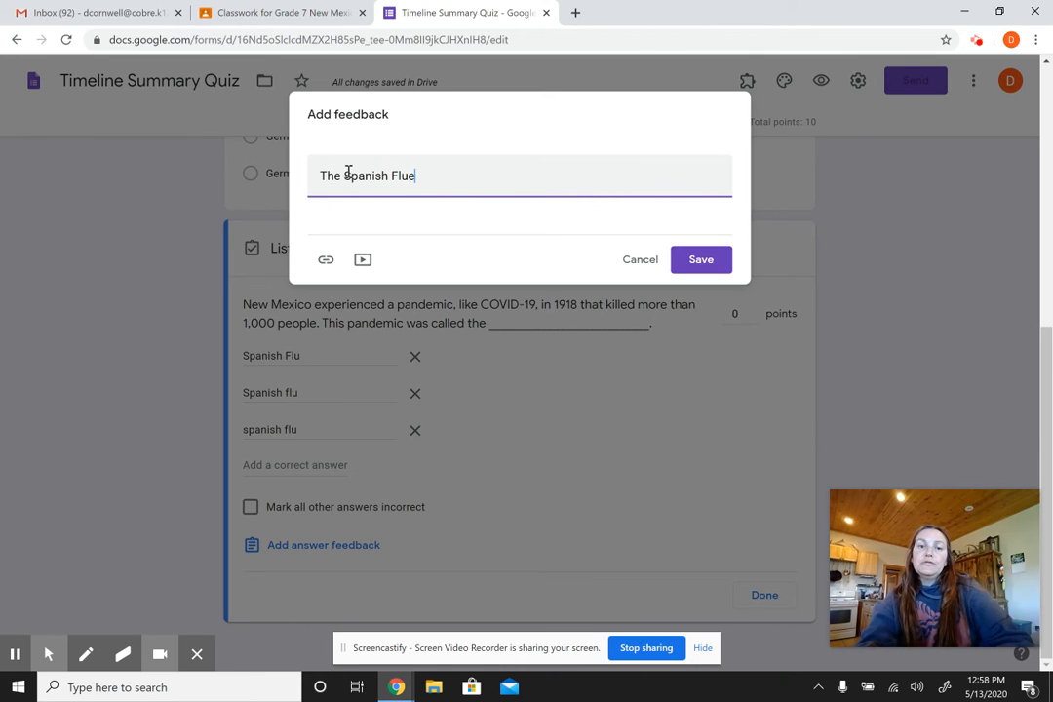
key("BackSpace")
type(", ")
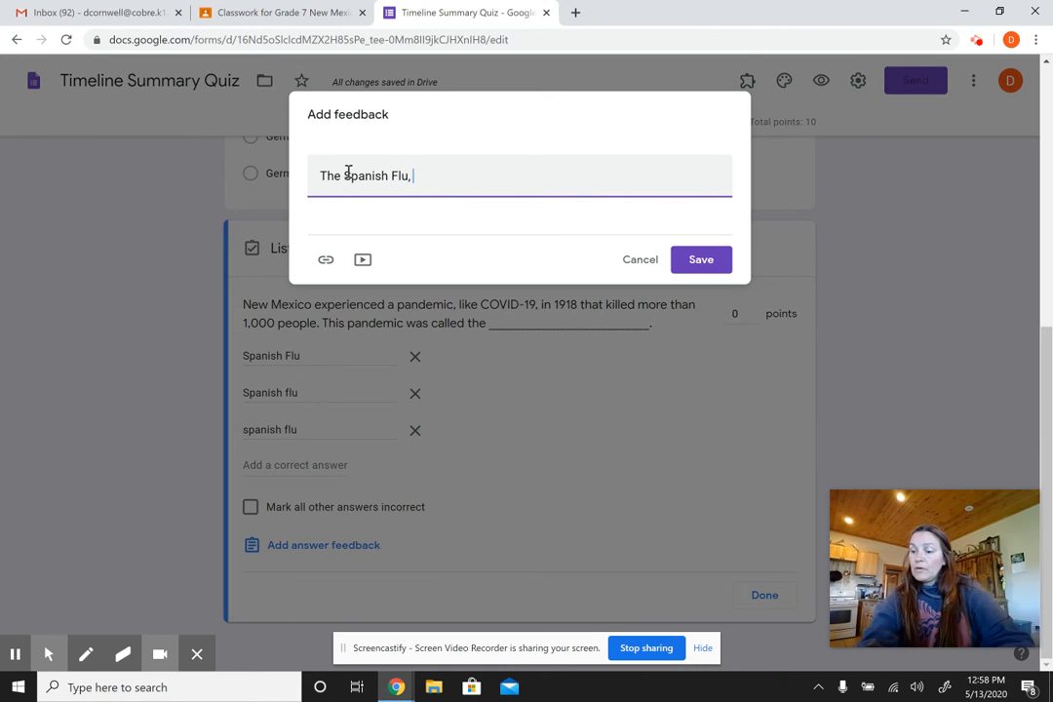
Continue the feedback text with "which was not related to Spain or Spanish people"
type("whi")
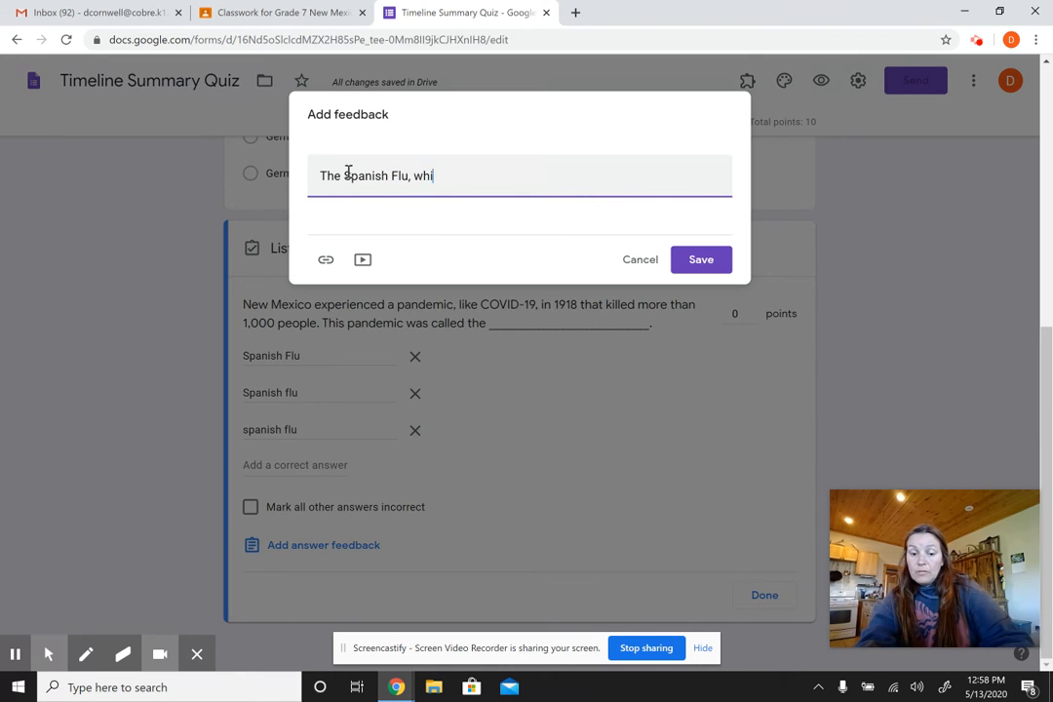
type("ch was not relati")
key("BackSpace")
type("ed to")
type(" Spa")
key("BackSpace")
type("pain")
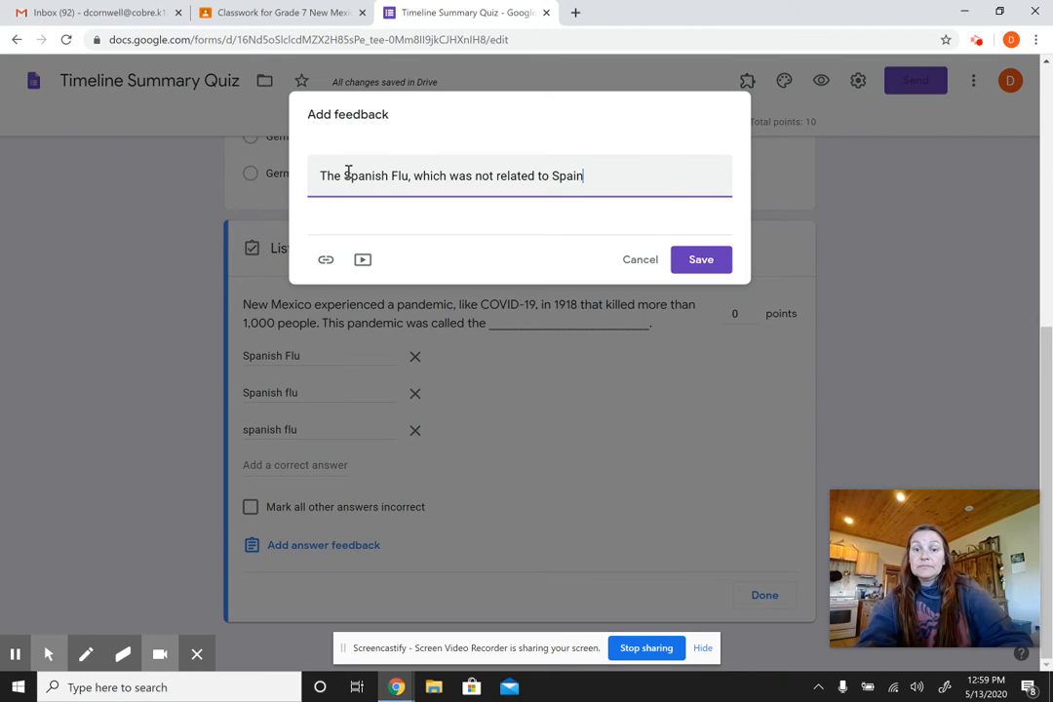
type(" or ")
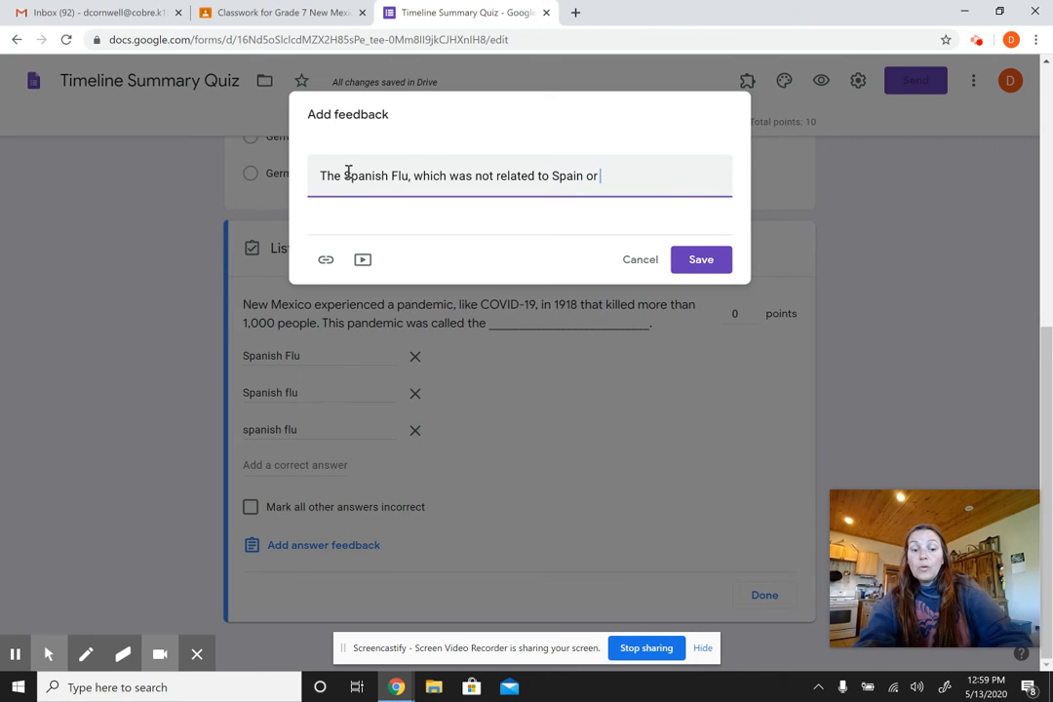
type("Spani")
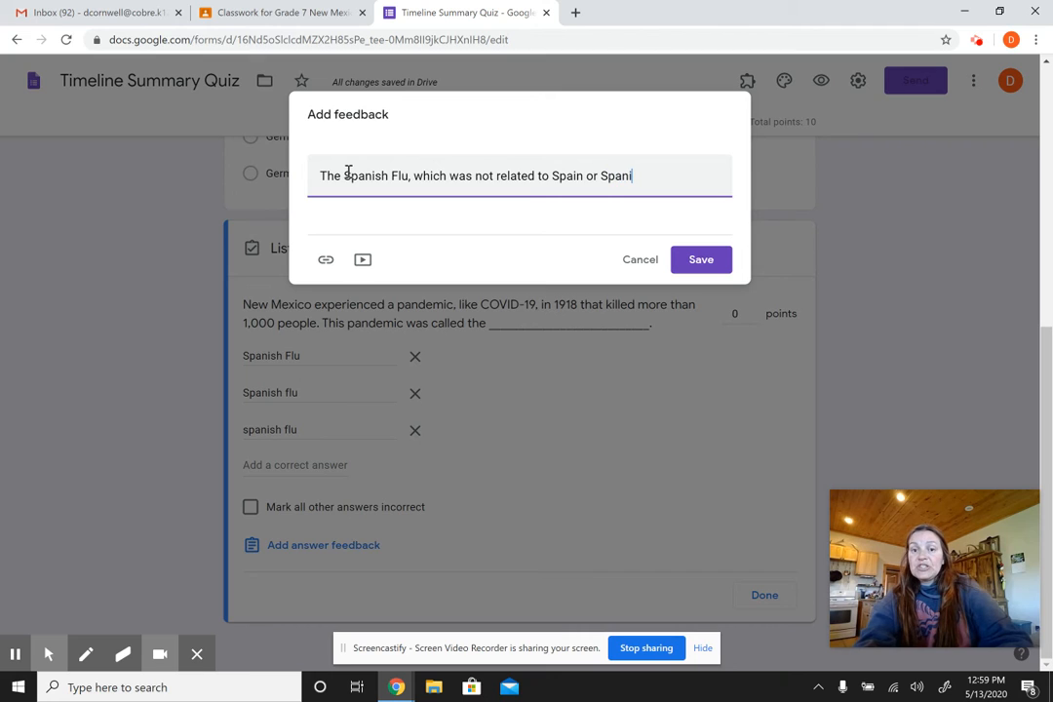
type("sh pe")
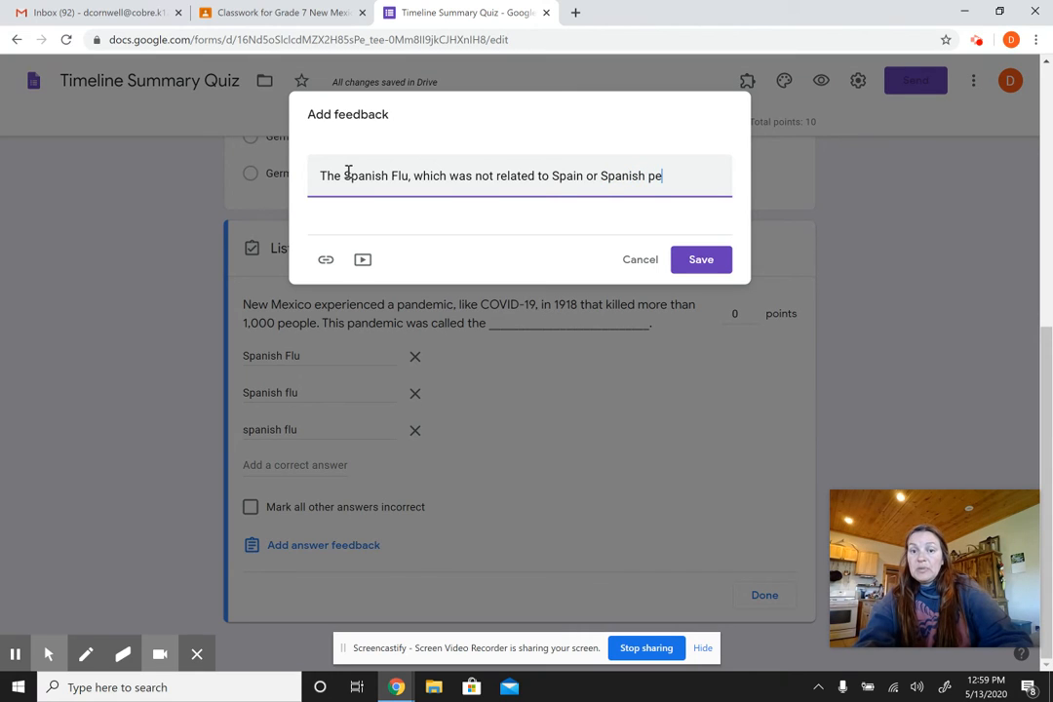
type("ople")
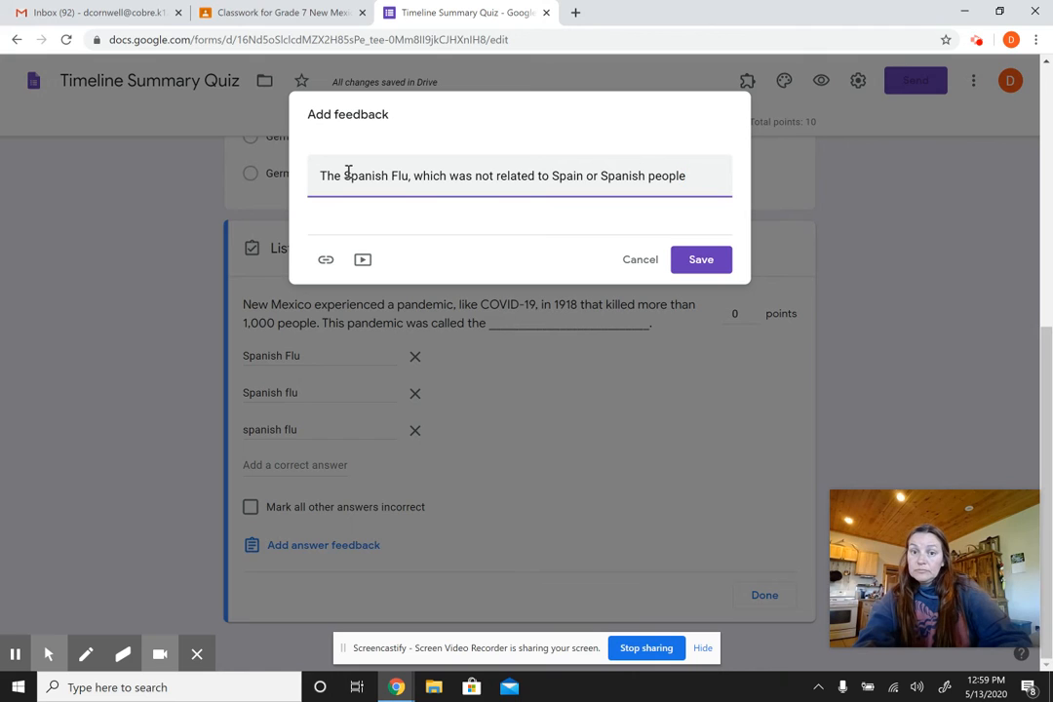
Complete the feedback sentence with "was a deadly pandemic that killed many people in 1918."
type(" was a p")
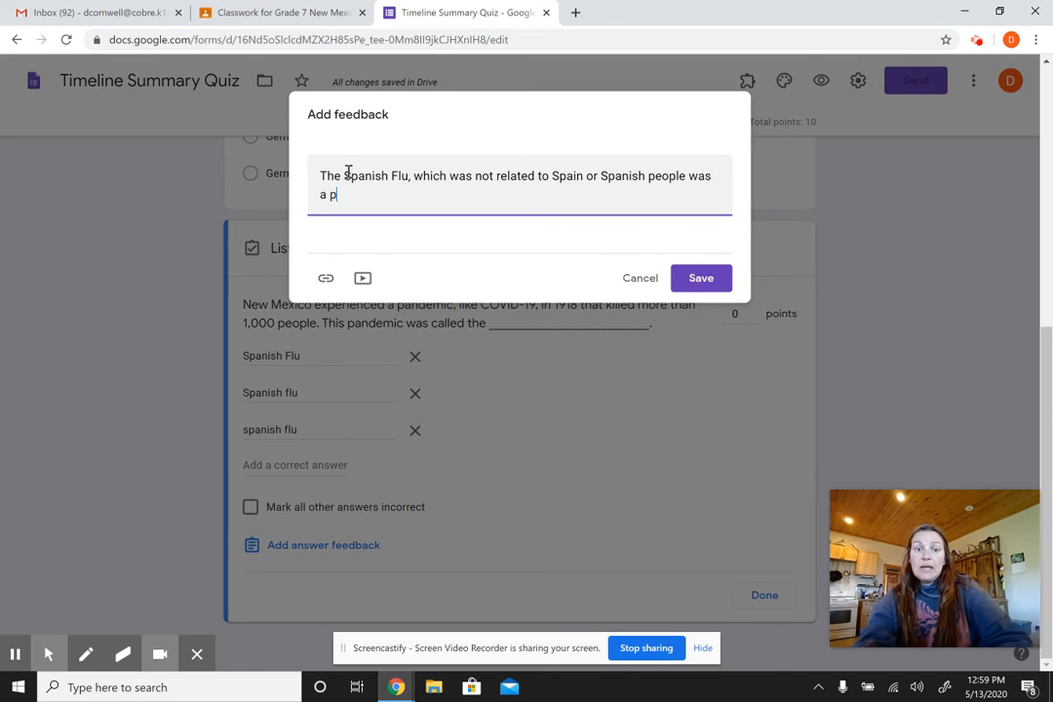
key("BackSpace")
type("deadl")
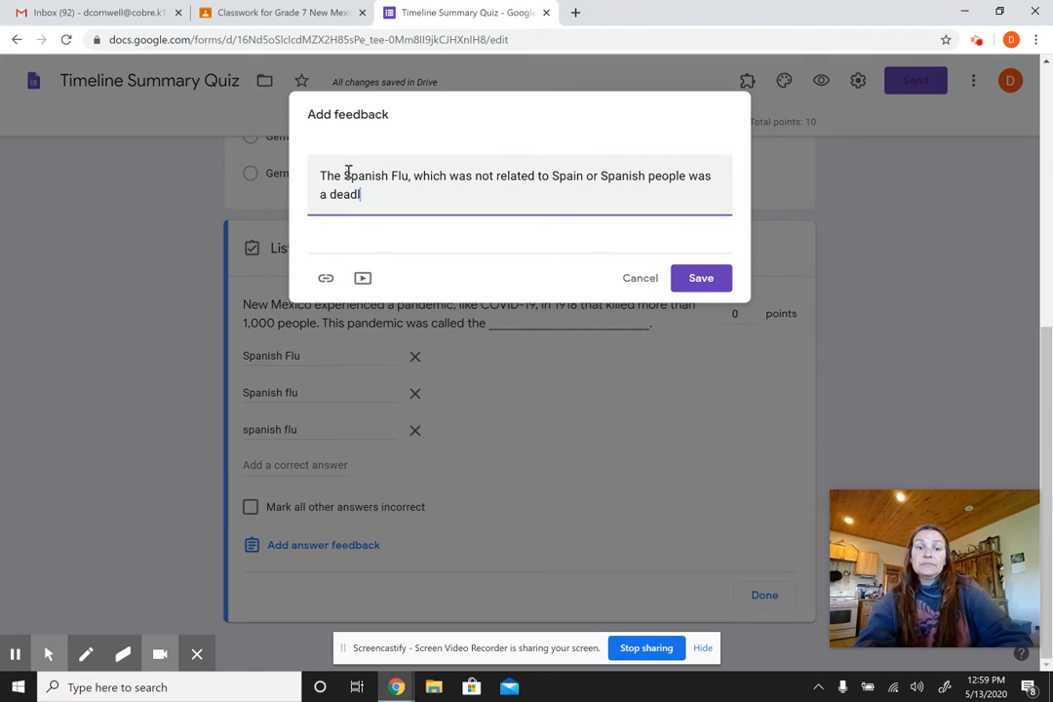
type("y pandemic that")
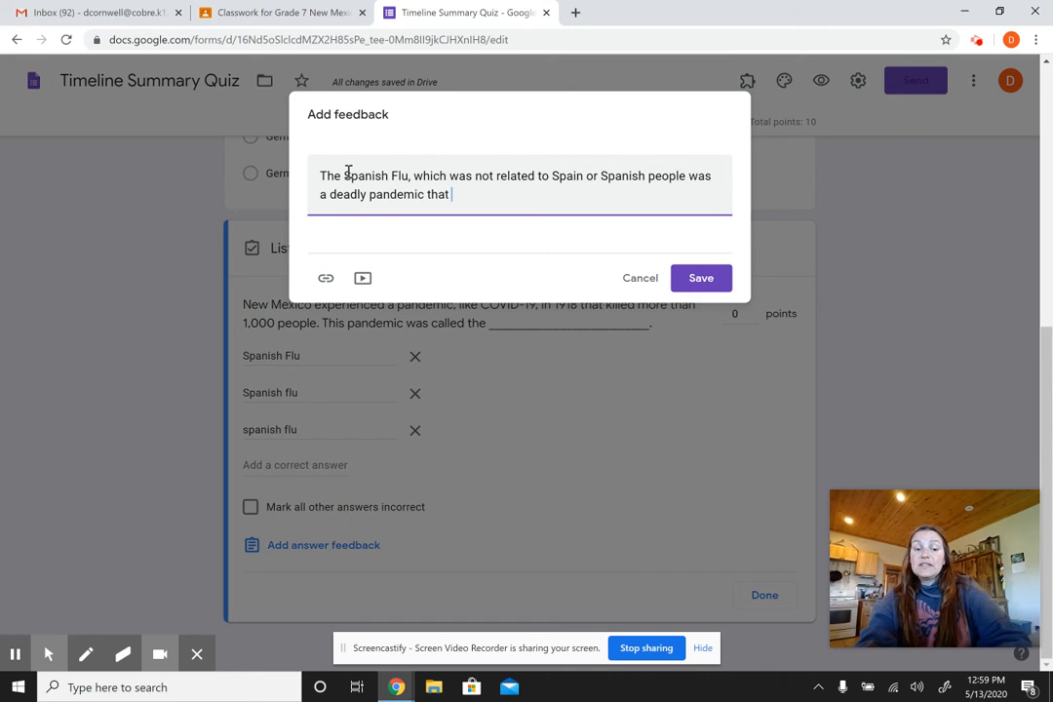
type(" k")
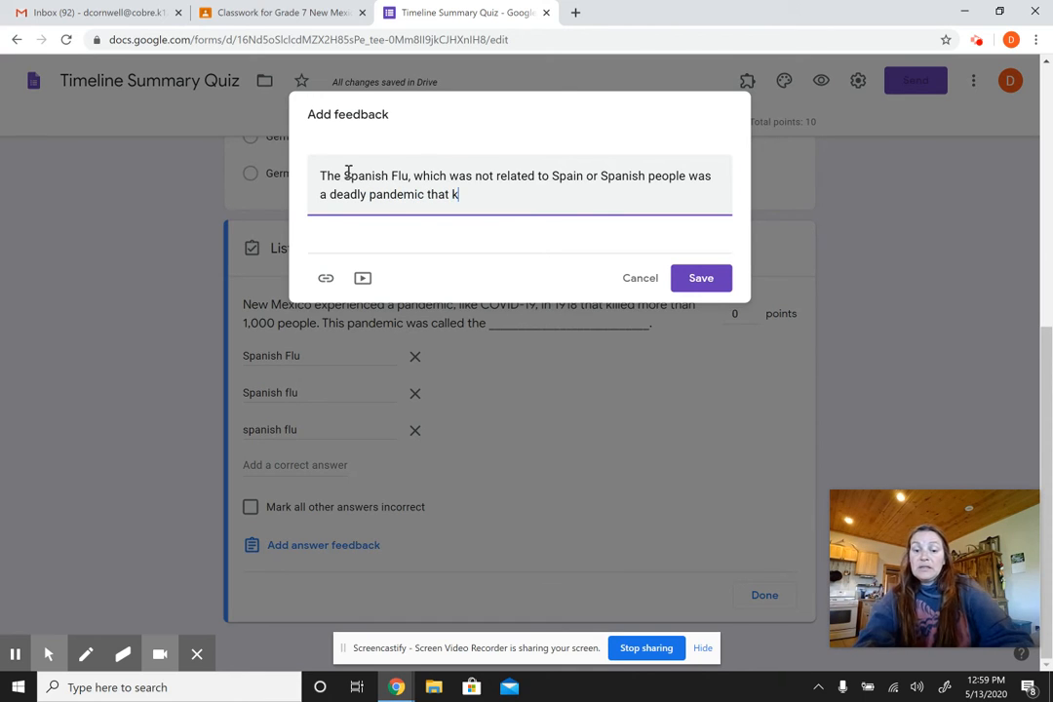
type("illed many peoope")
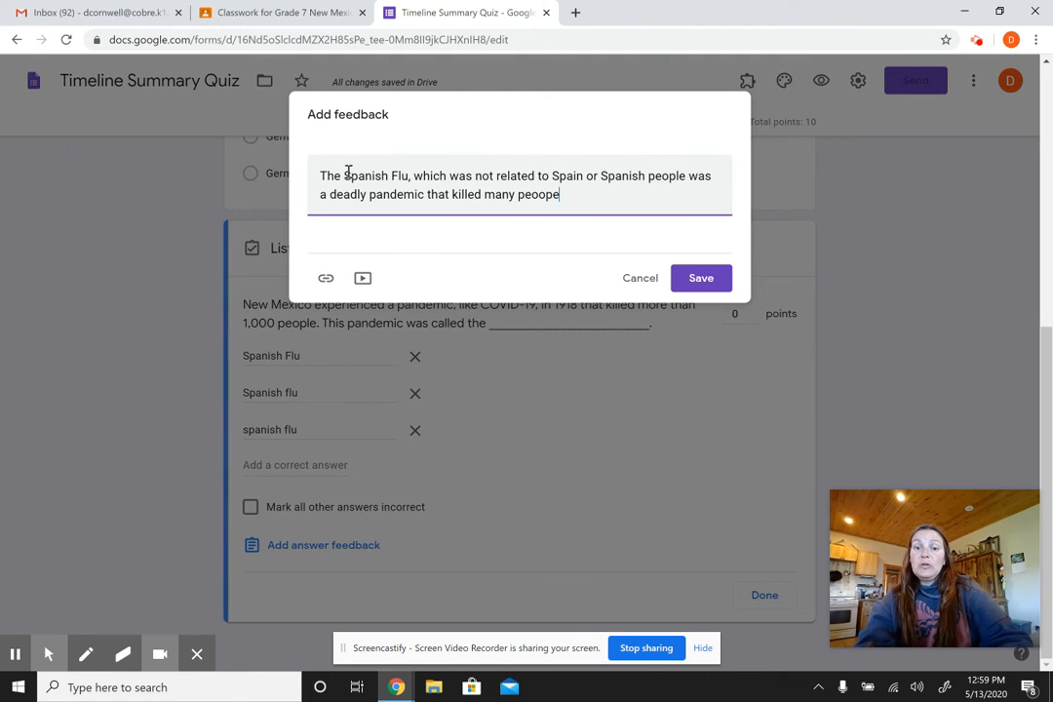
key("BackSpace")
key("BackSpace")
key("BackSpace")
type("ple ")
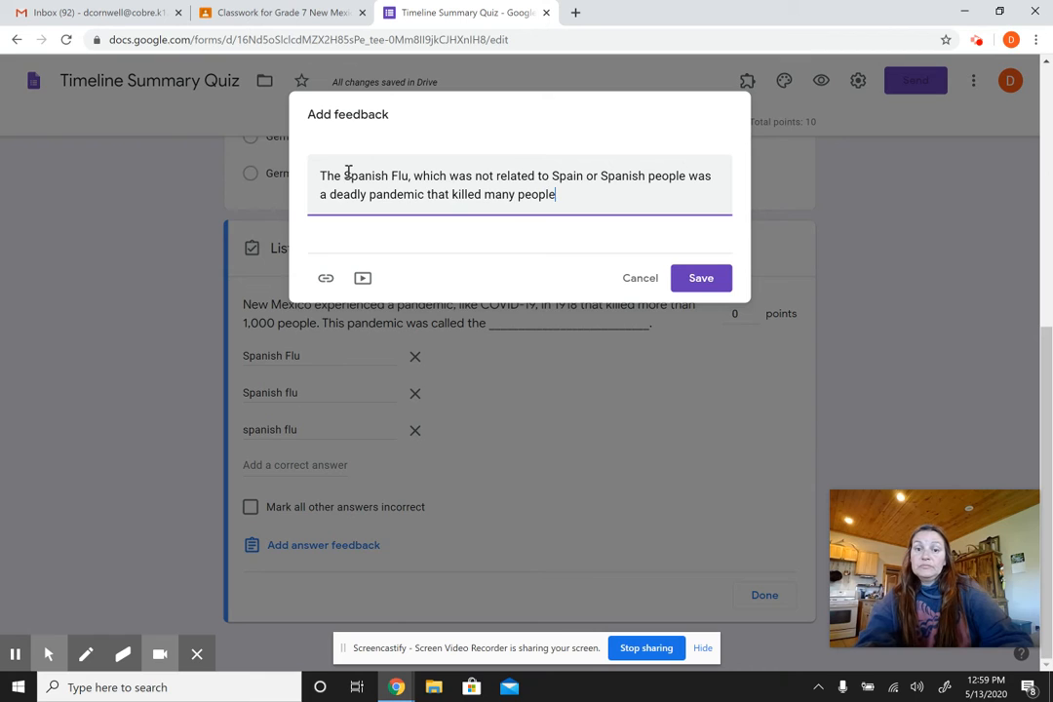
type("in 191")
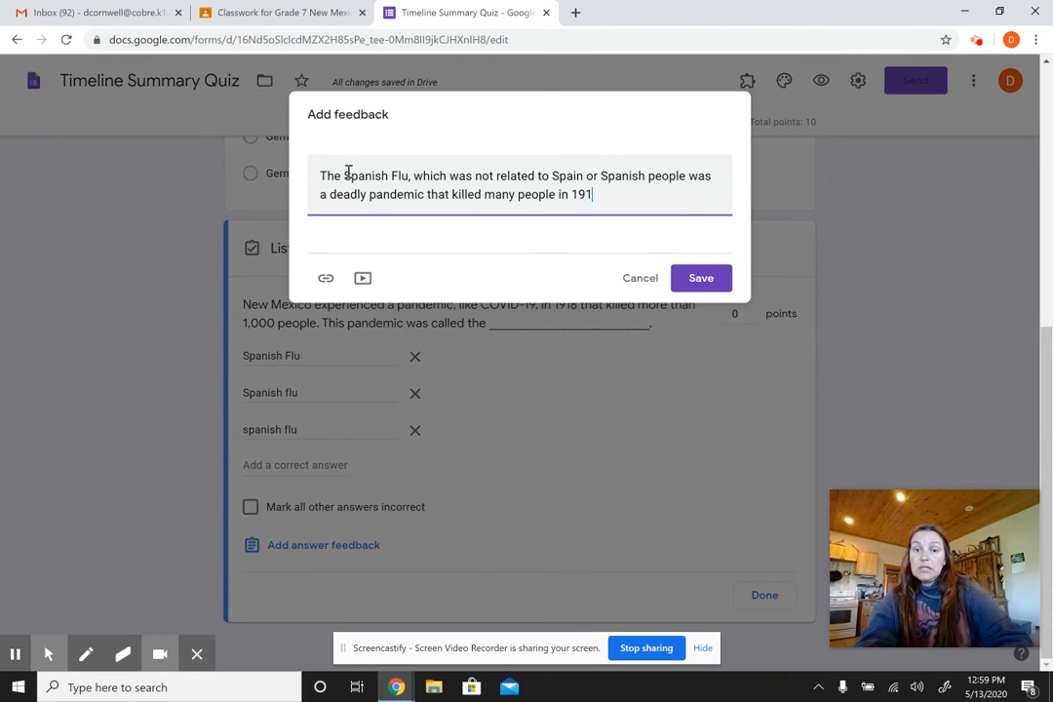
type("8.")
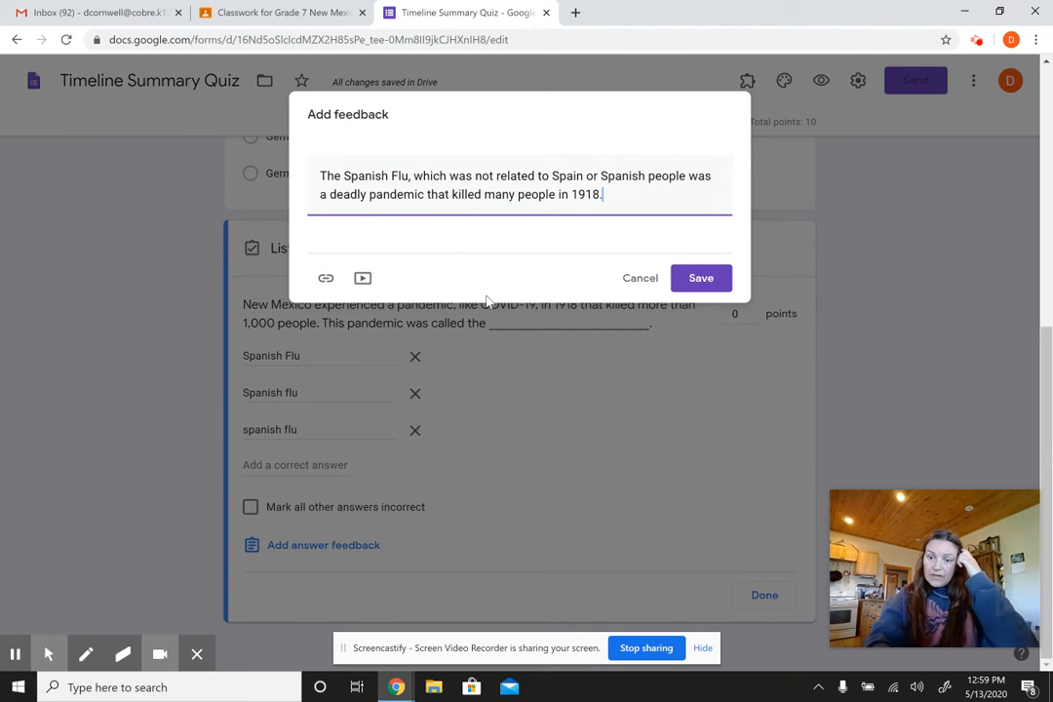
Search Google in a new browser tab for "spanish flu 1918" and narrow the results to videos
left_click(575, 12)
left_click(456, 38)
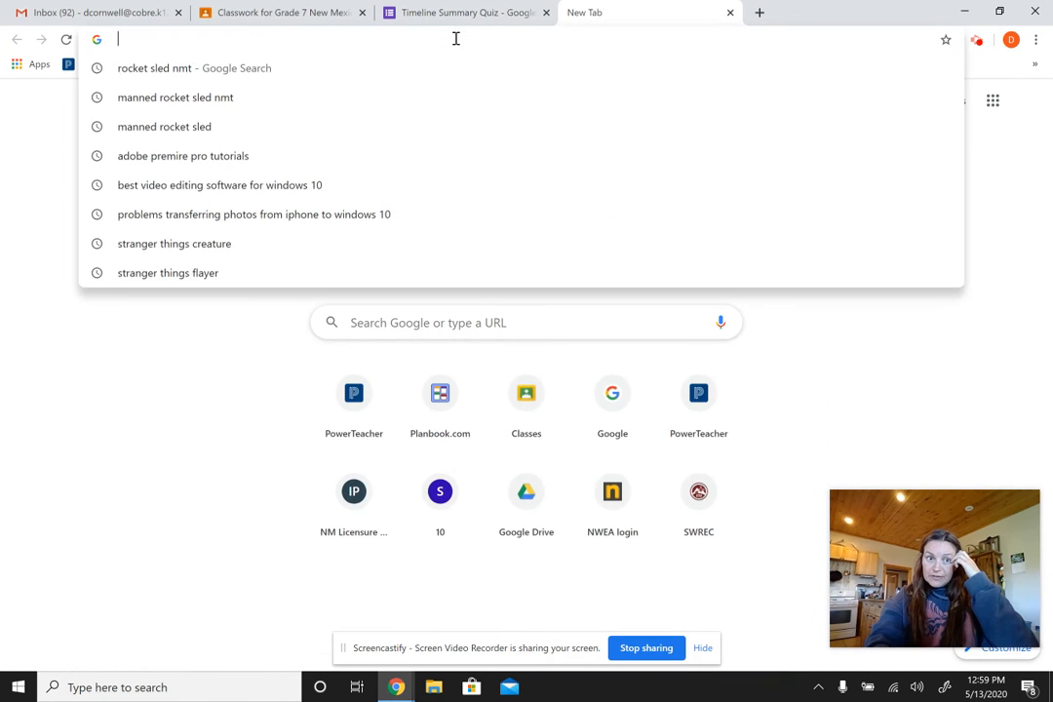
type("pan")
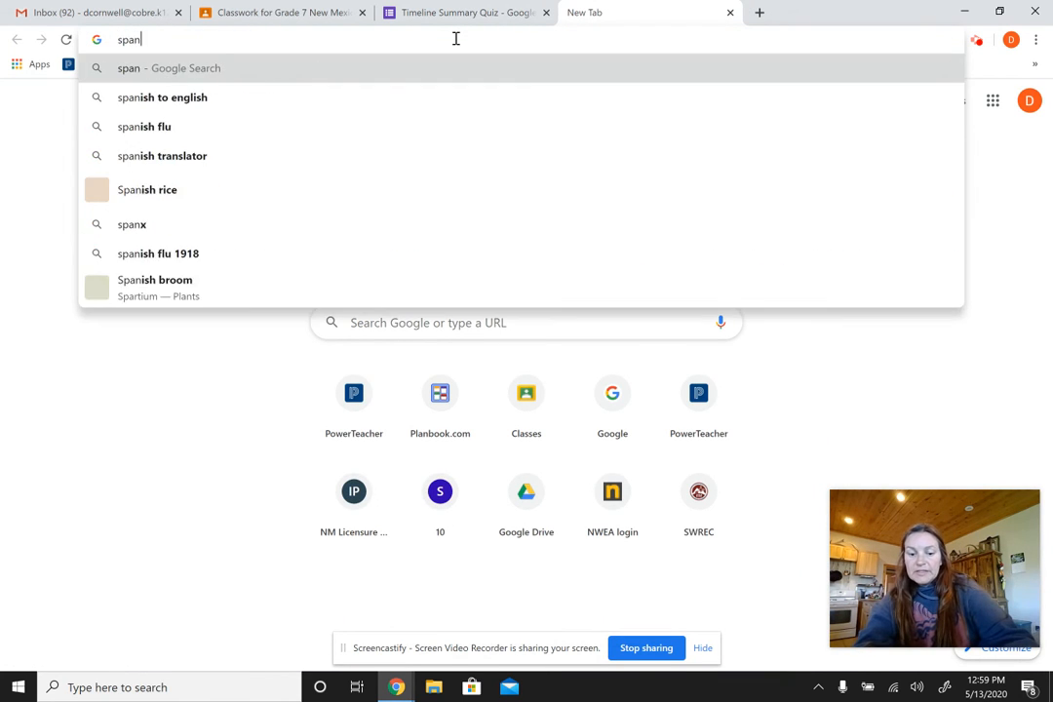
type("ish flu")
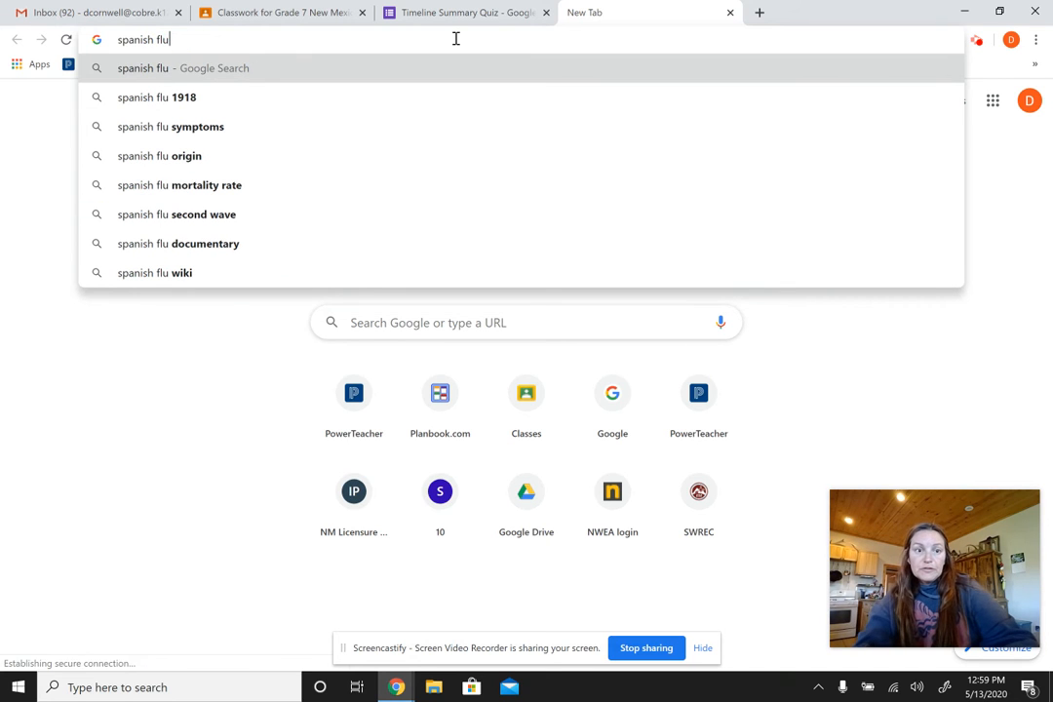
left_click(258, 98)
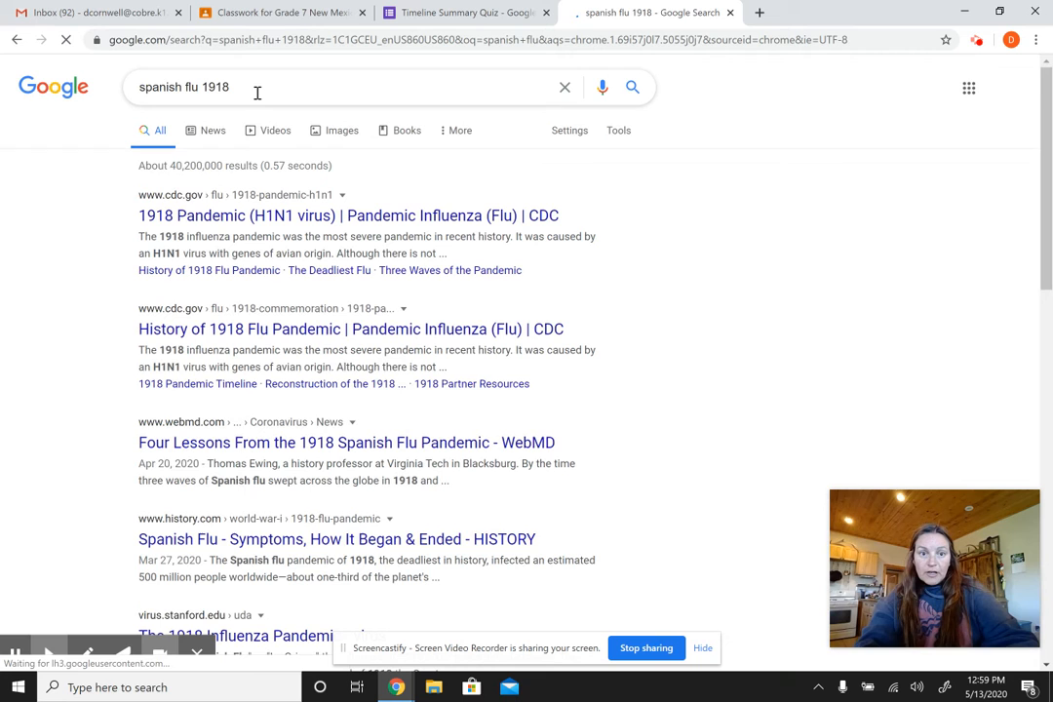
left_click(279, 137)
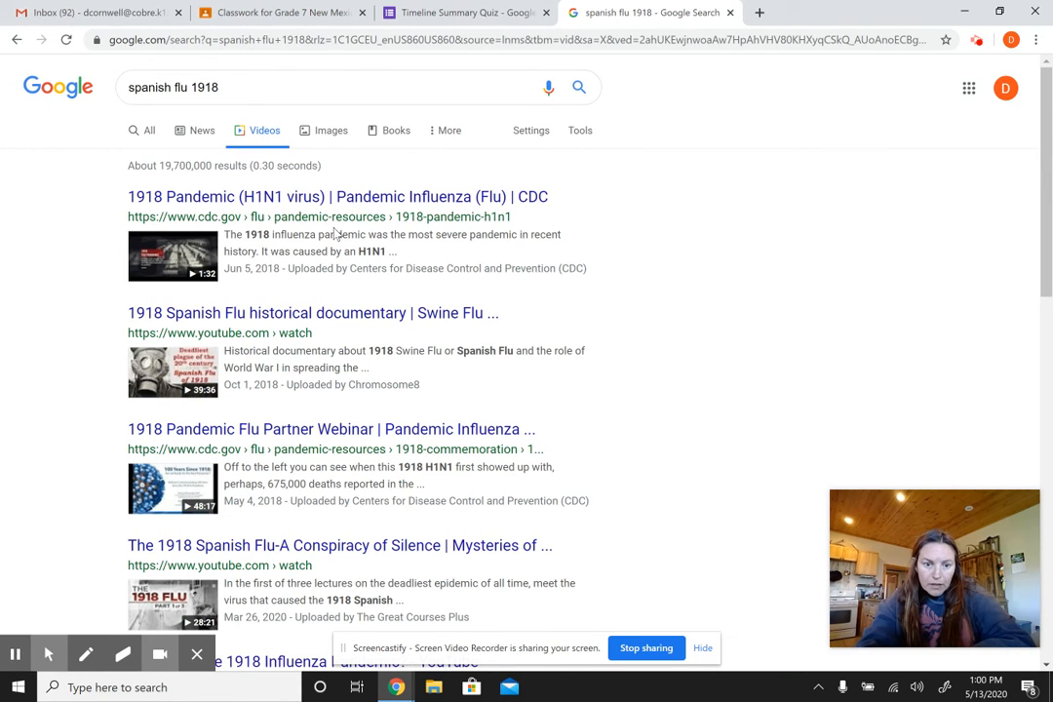
Open the CDC "1918 Pandemic (H1N1 virus)" result and play its embedded 1918 Flu Pandemic video
left_click(337, 200)
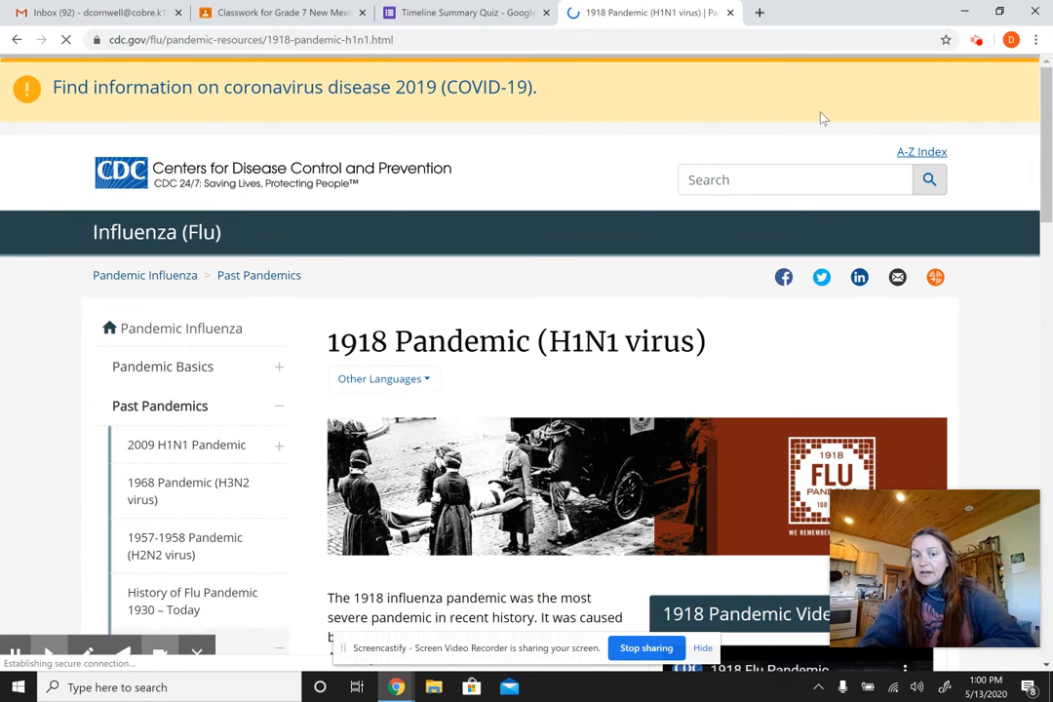
left_click_drag(1049, 95, 1051, 128)
scroll(1039, 95, "down", 2)
left_click_drag(1051, 187, 1050, 197)
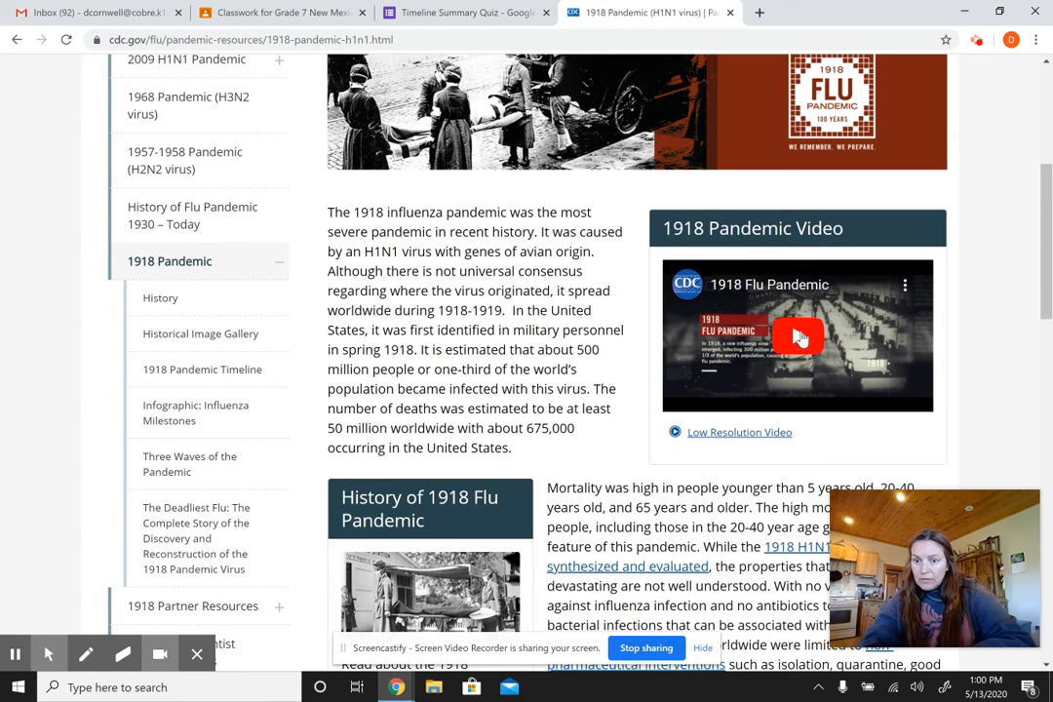
left_click(799, 336)
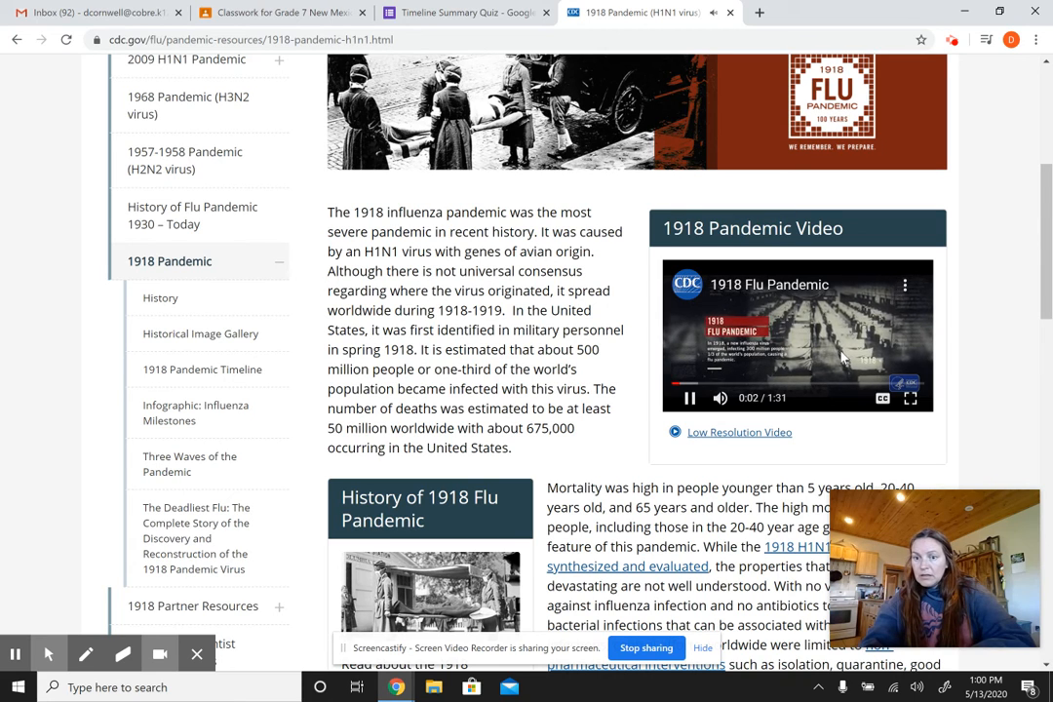
Copy the URL of the 1918 Flu Pandemic video and close the CDC page to return to the quiz form
right_click(845, 359)
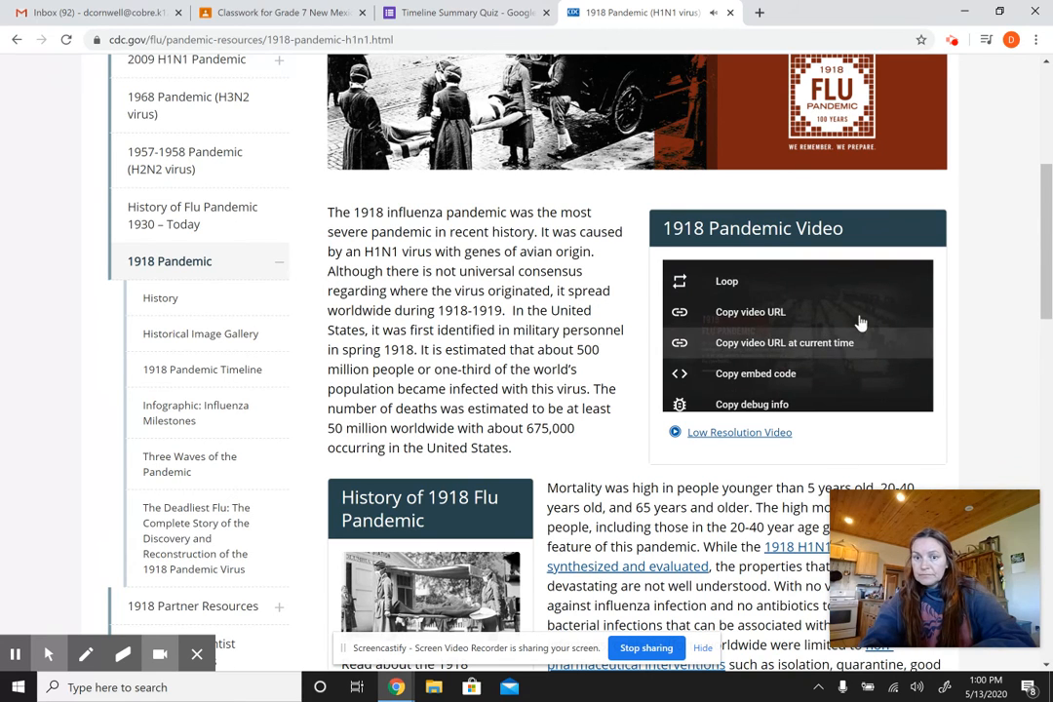
left_click(733, 317)
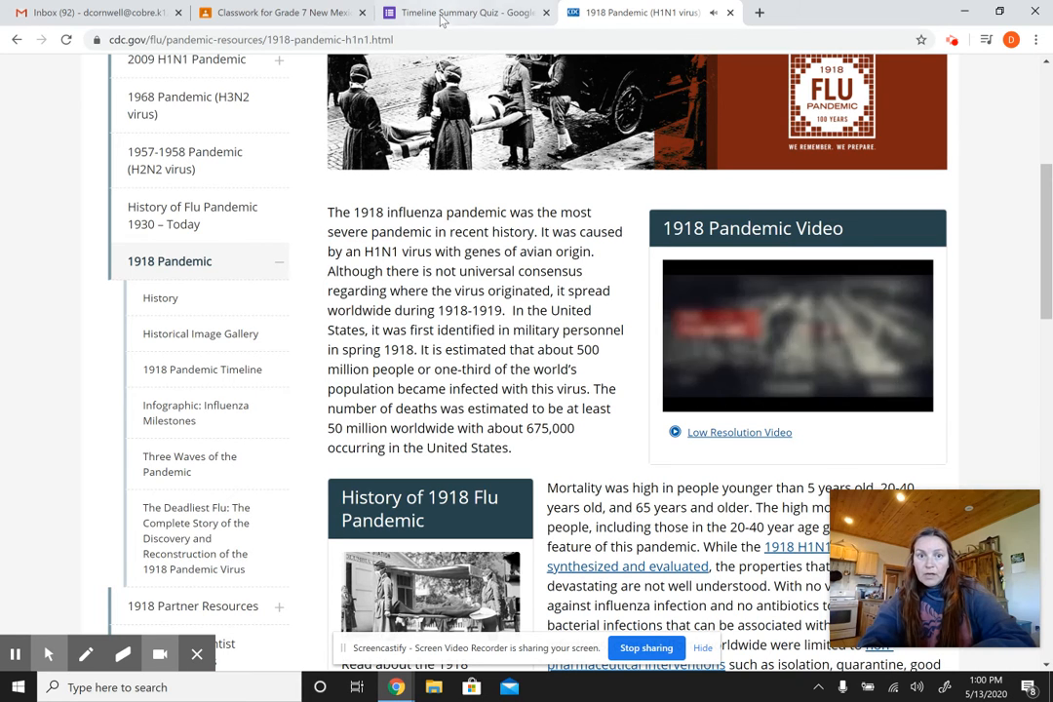
left_click(730, 14)
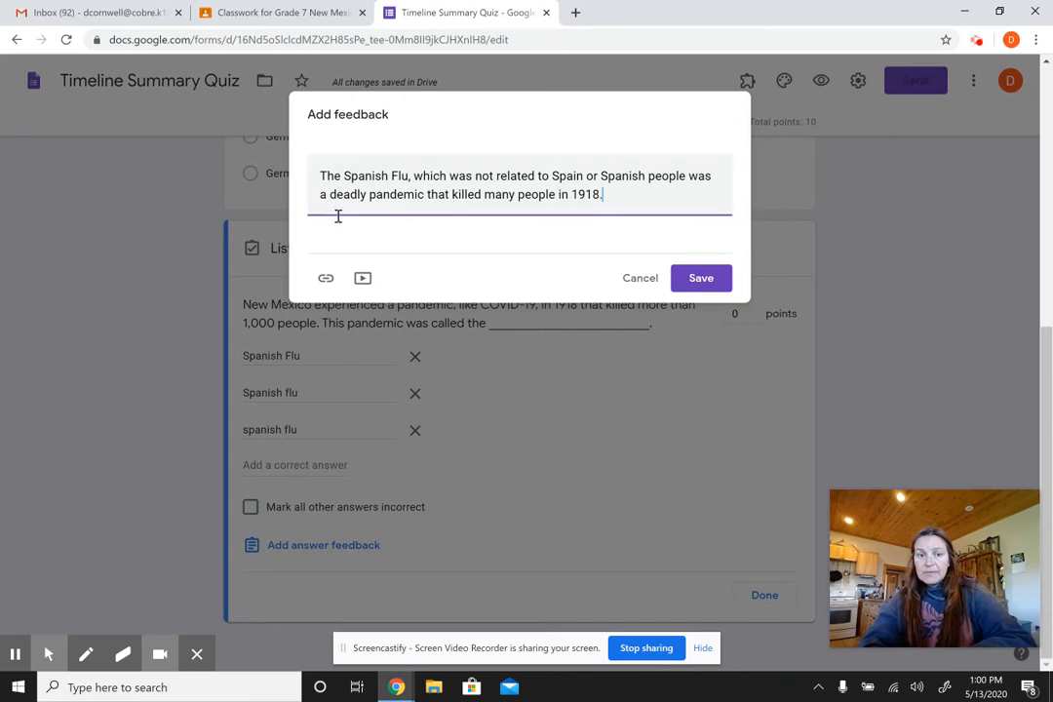
left_click(325, 278)
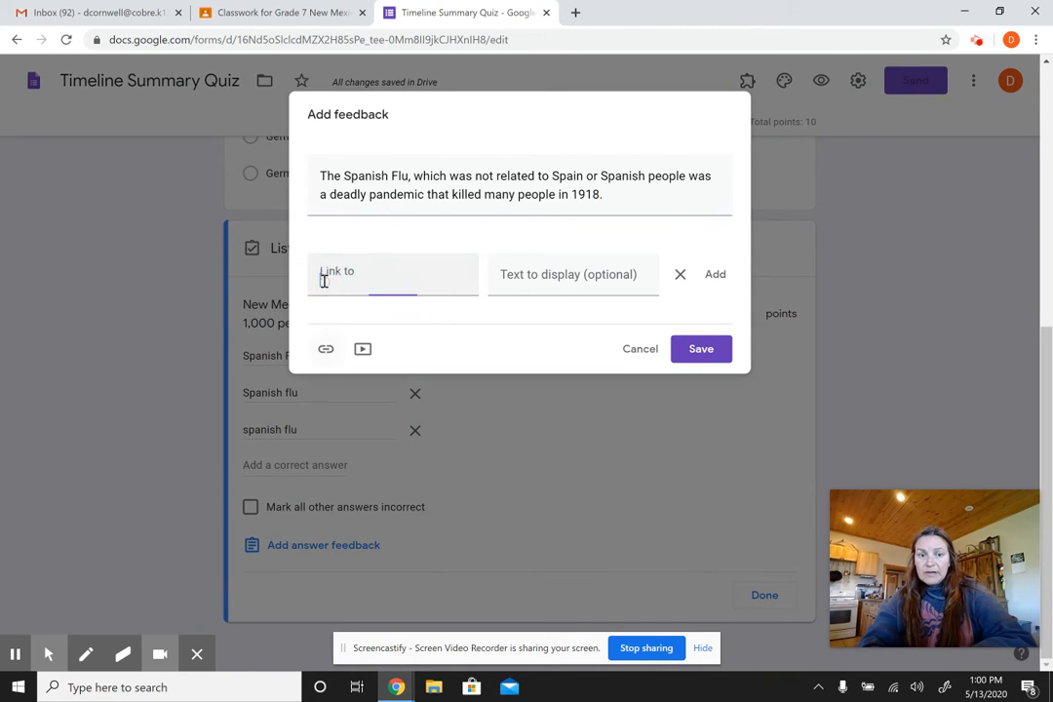
right_click(324, 281)
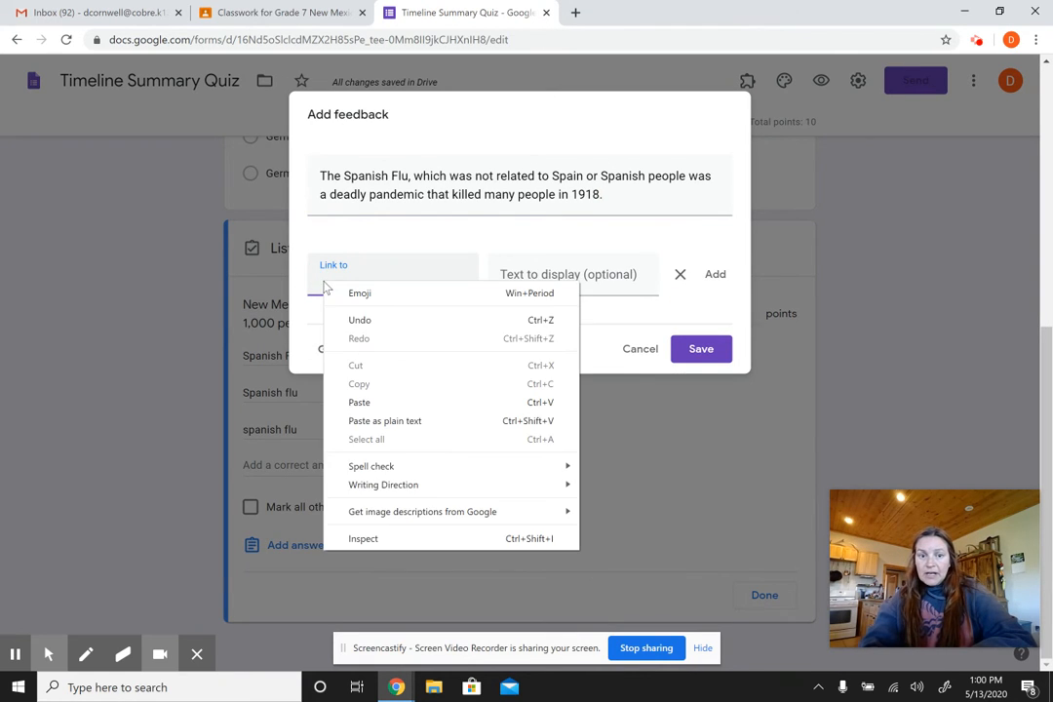
left_click(358, 405)
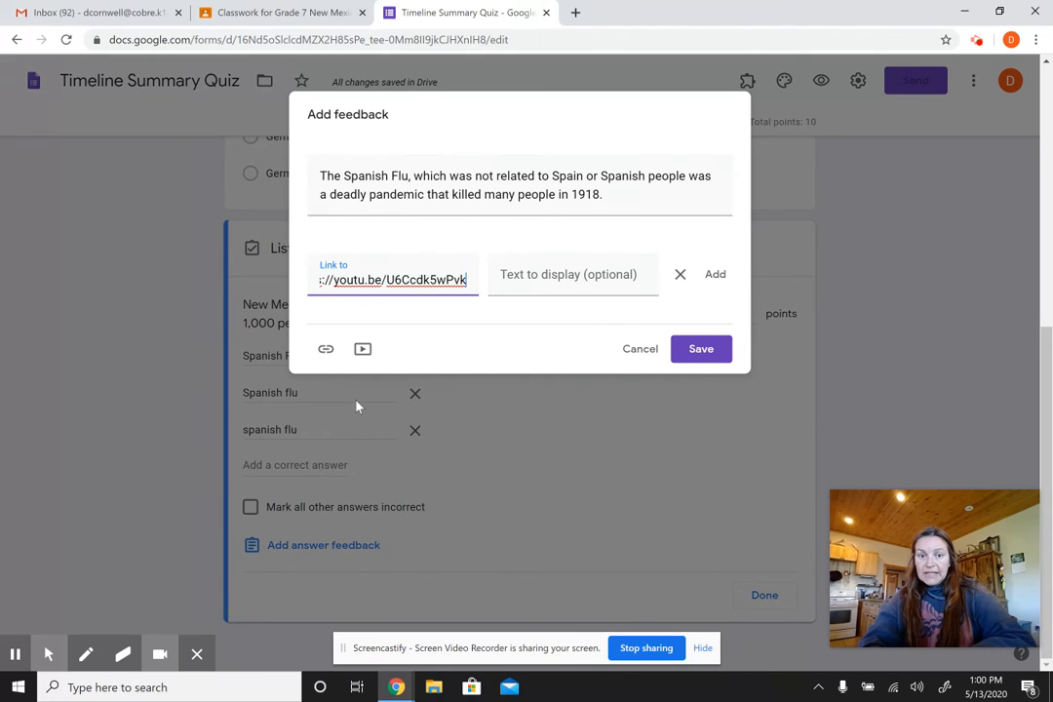
left_click(518, 278)
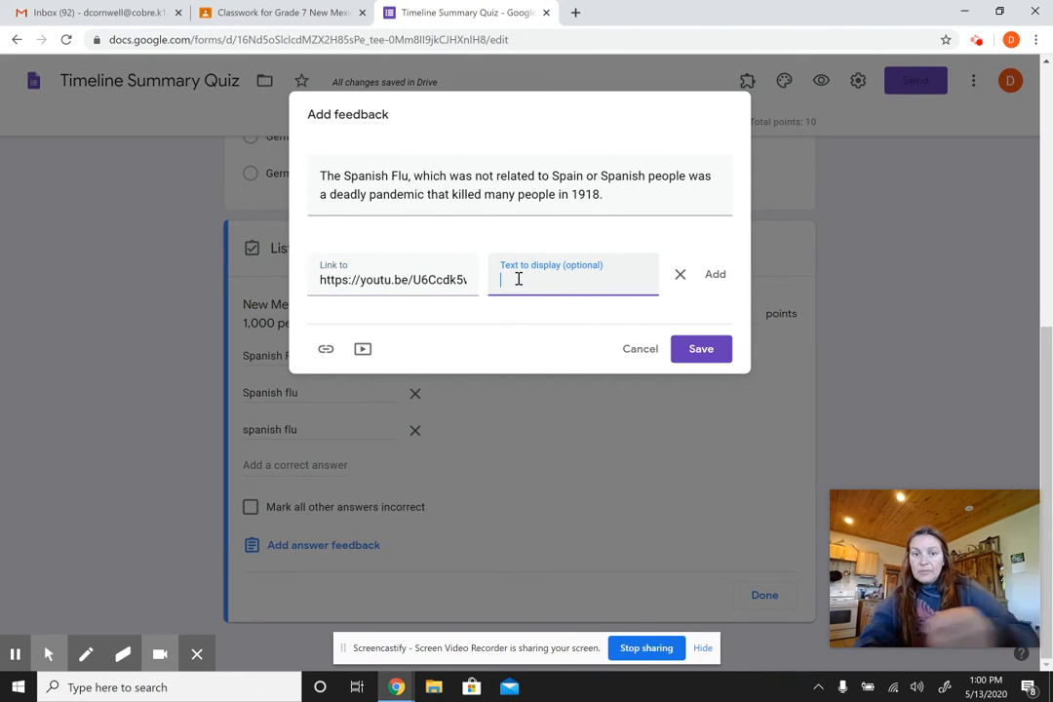
type("Learn")
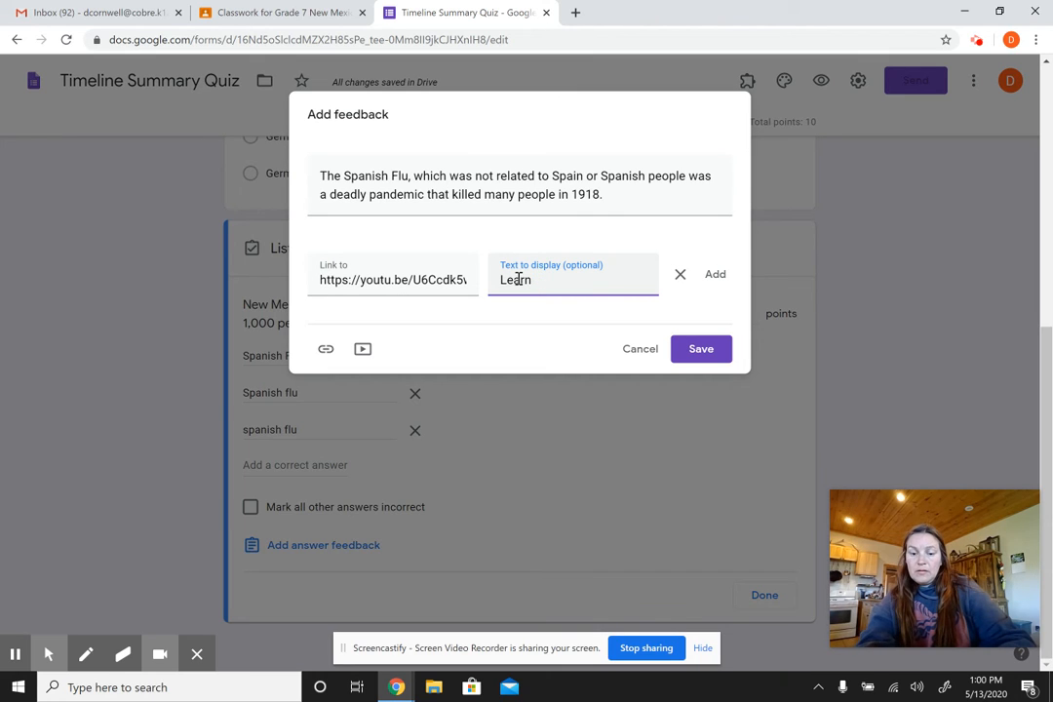
type(" more about")
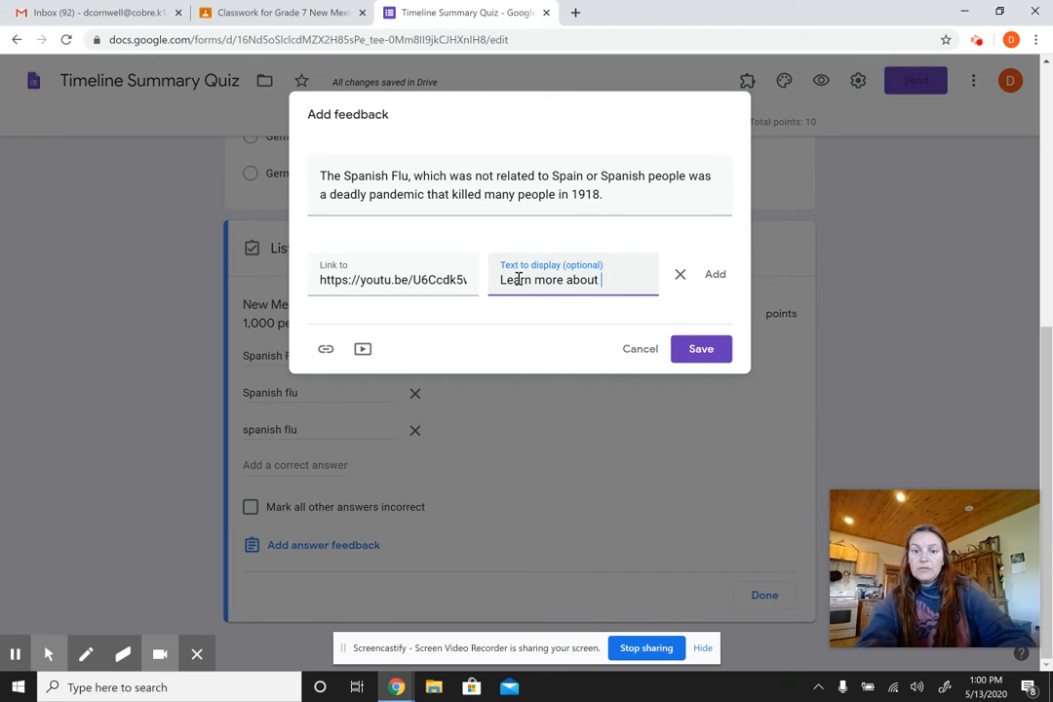
type(" the Spani")
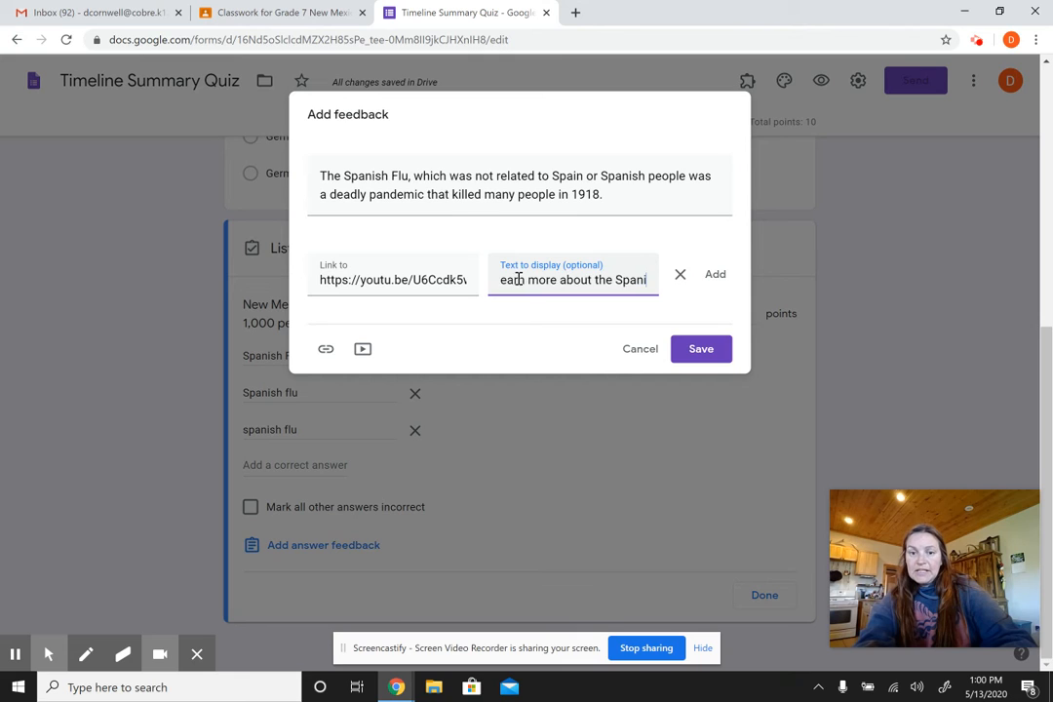
type("sh Flu of 1918")
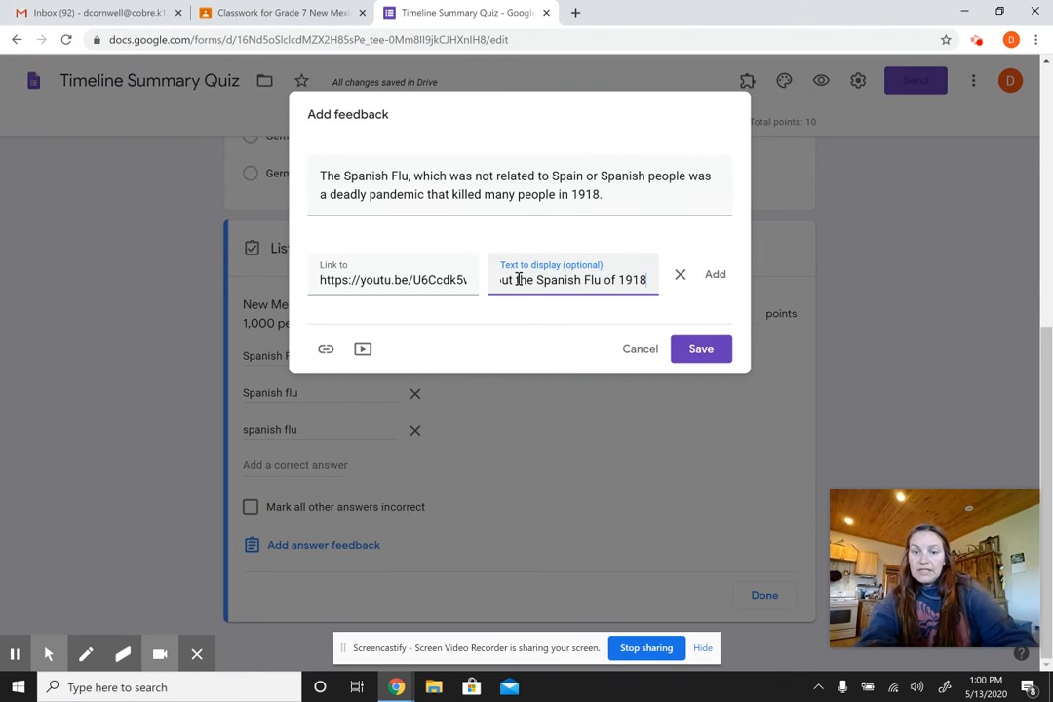
left_click(718, 288)
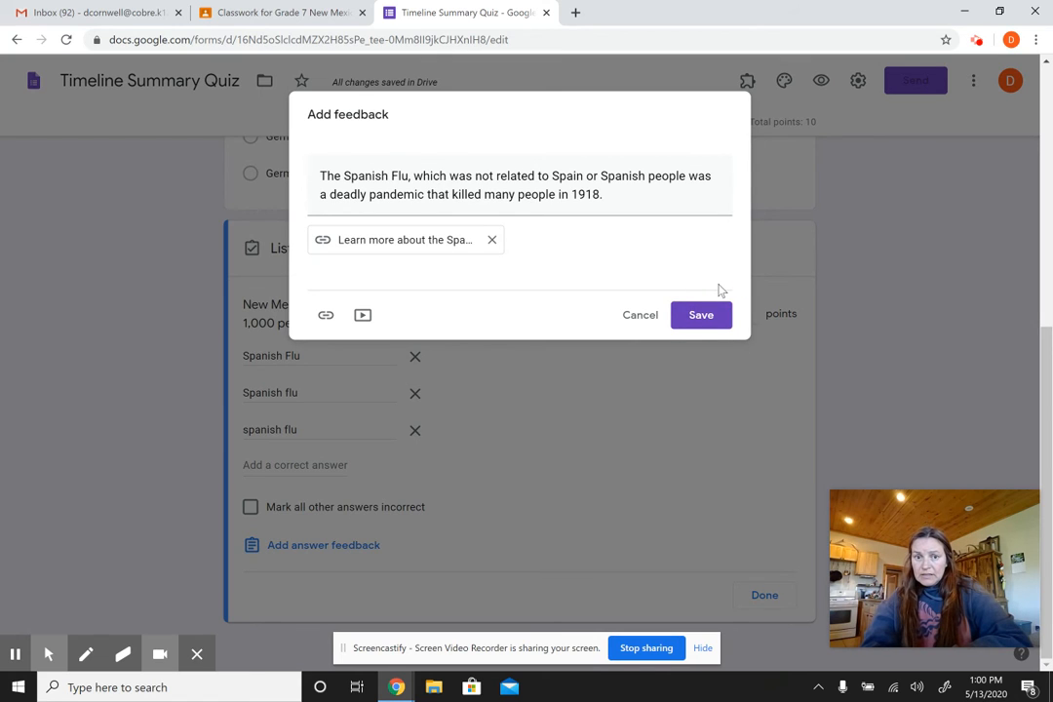
left_click(700, 318)
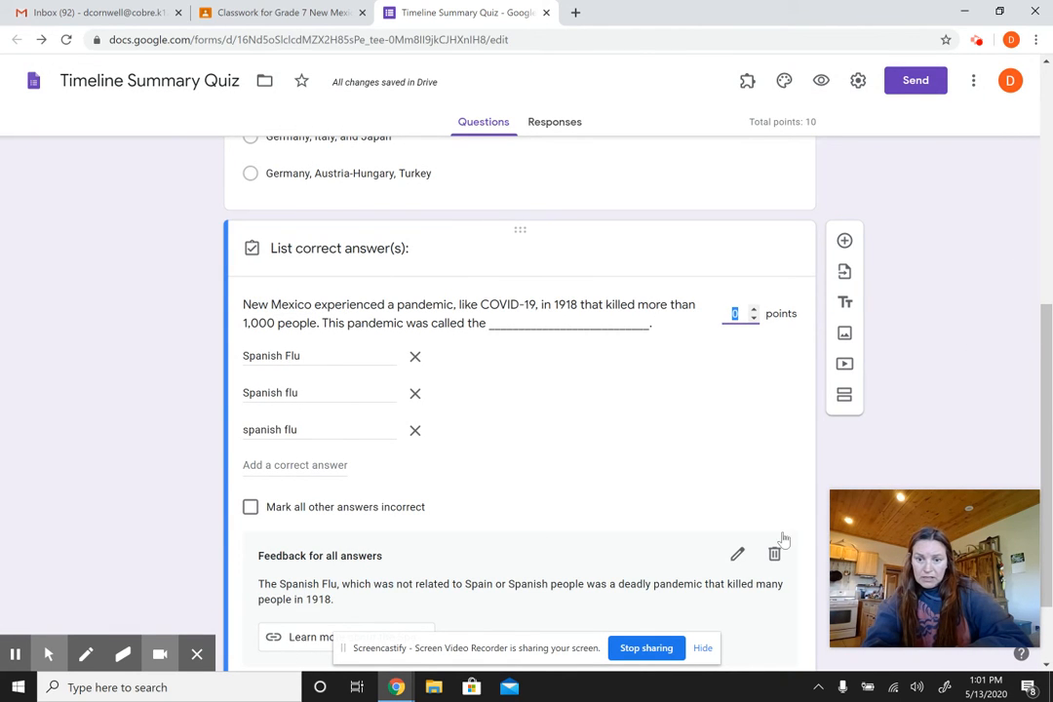
scroll(1042, 391, "down", 1)
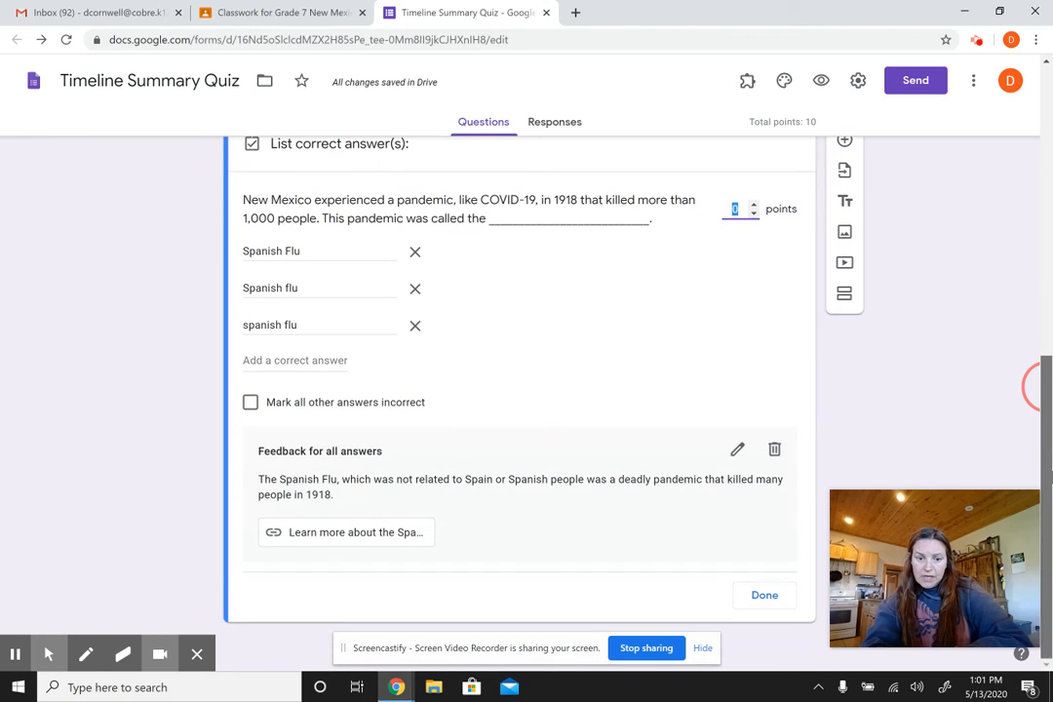
left_click(738, 451)
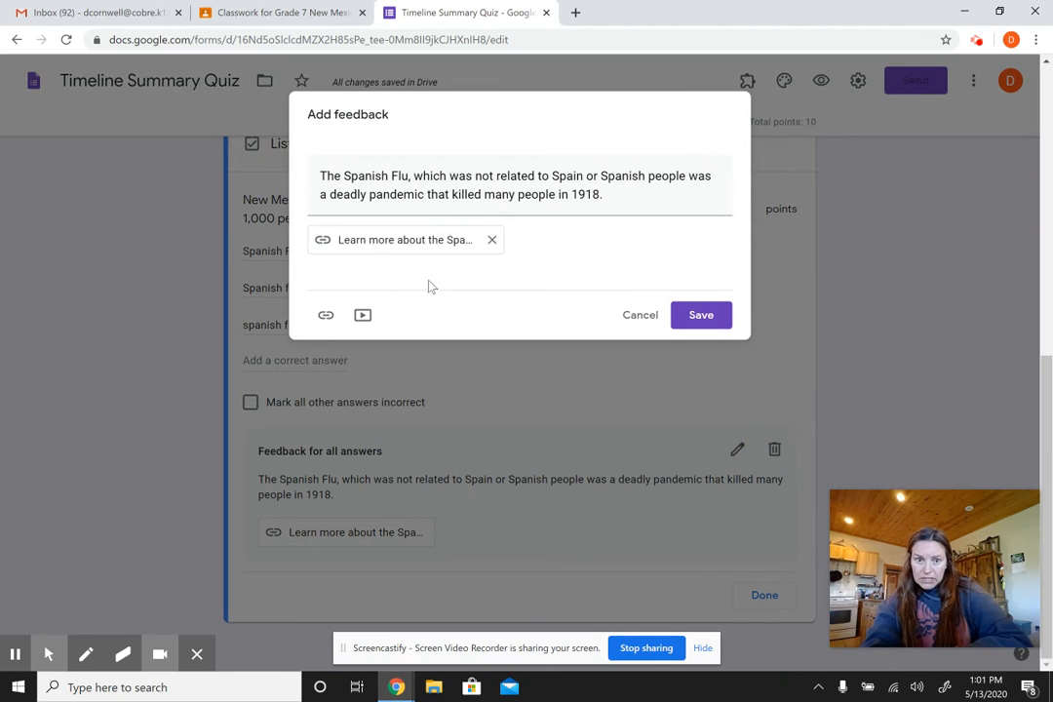
left_click(363, 315)
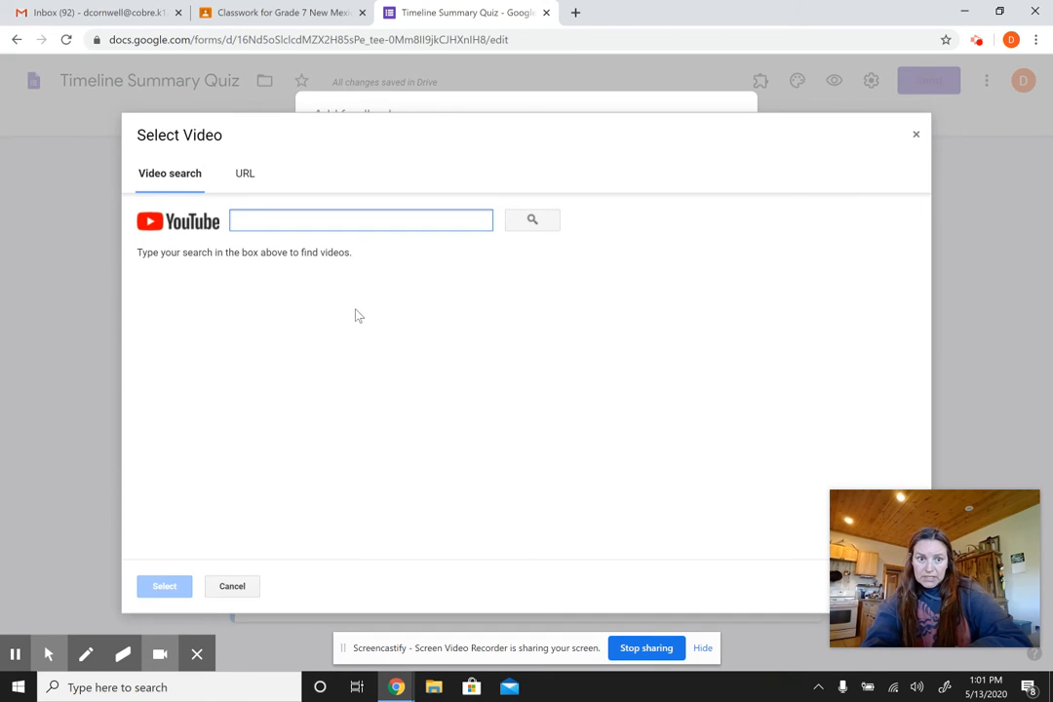
left_click(248, 221)
right_click(249, 224)
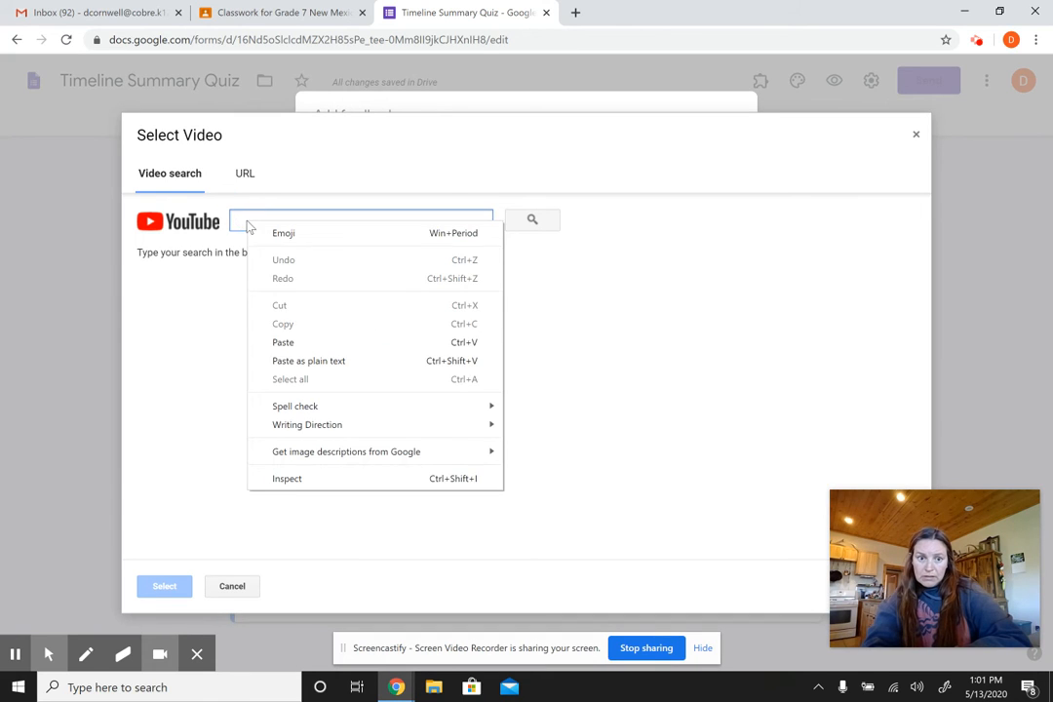
left_click(285, 343)
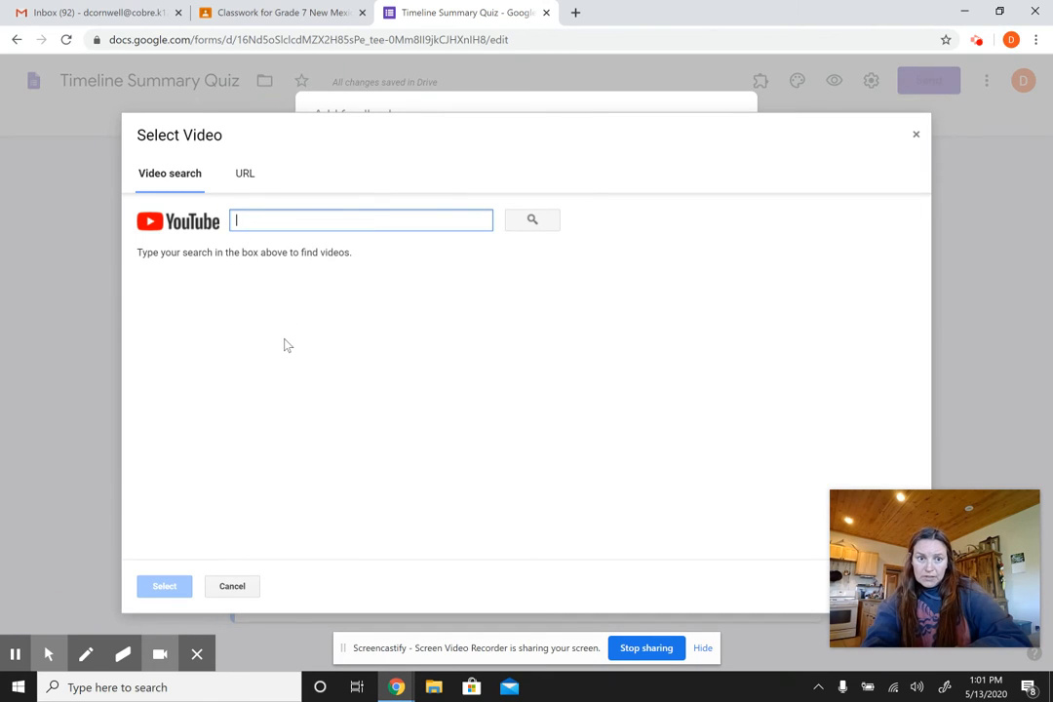
left_click(534, 232)
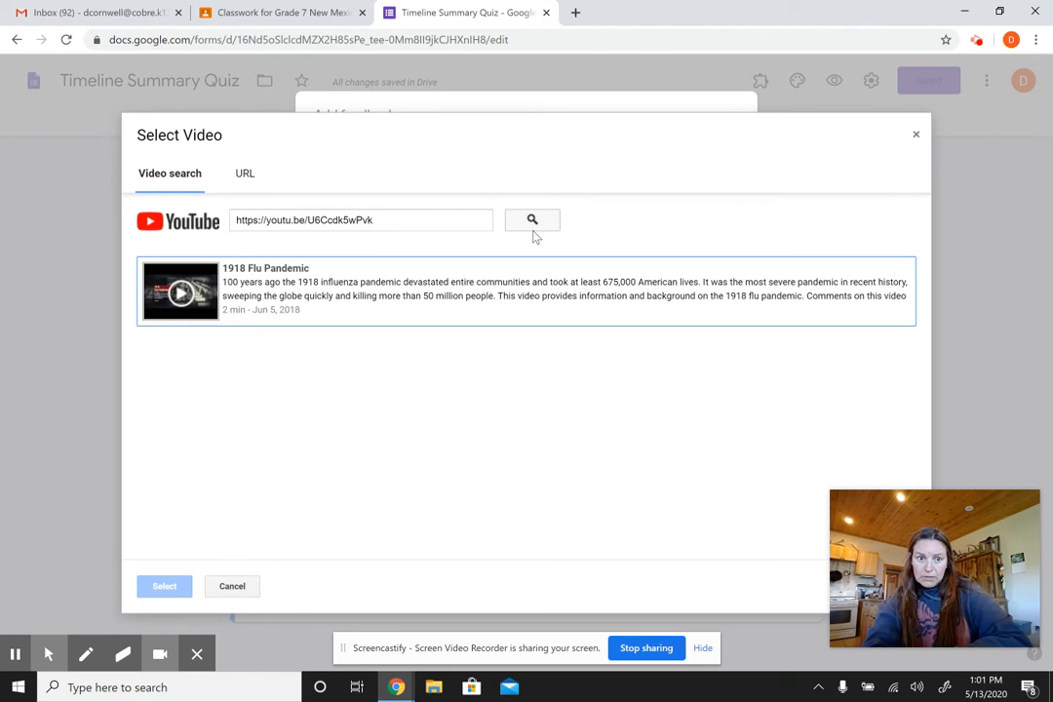
left_click(484, 281)
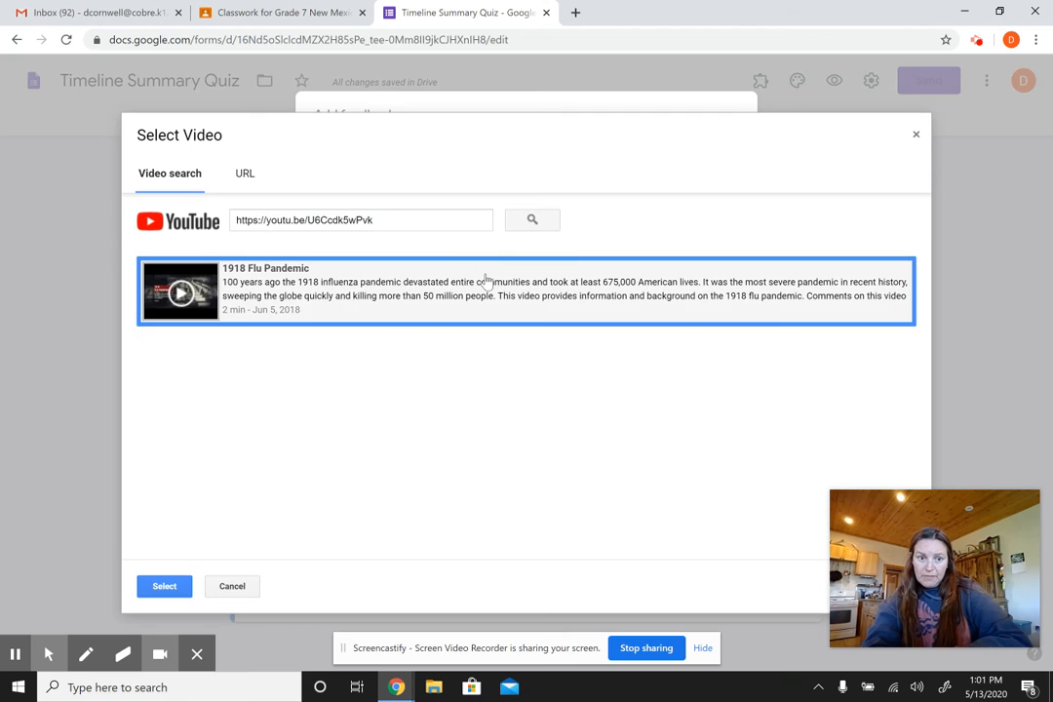
left_click(166, 588)
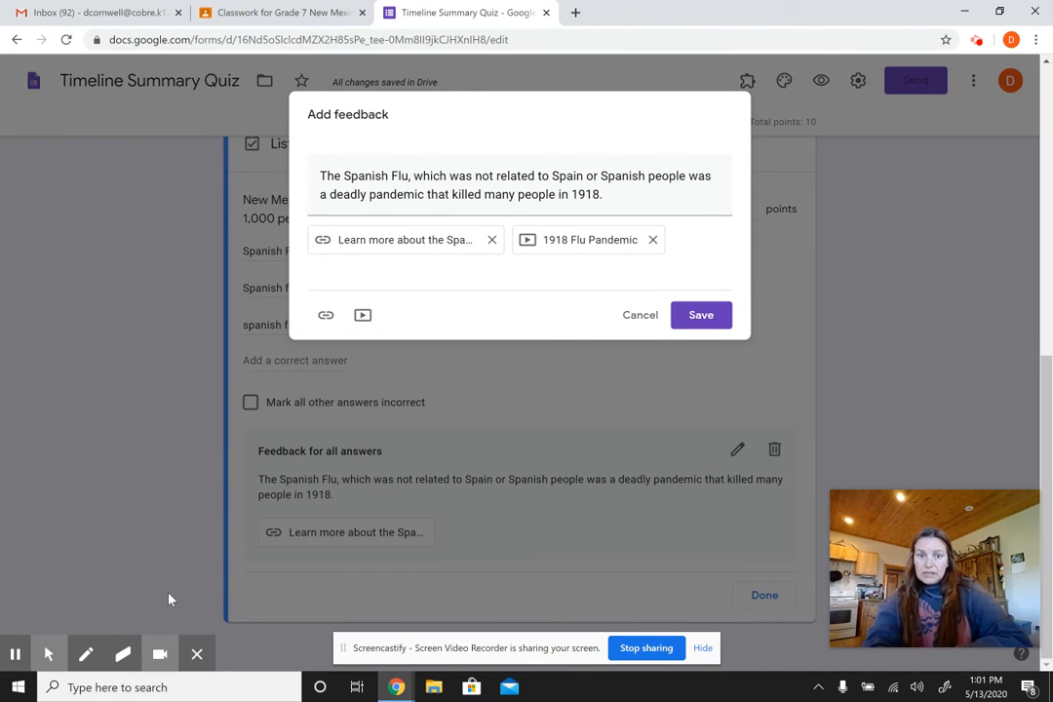
Remove the "Learn more about" link from the feedback, save it with only the video attached, and finish the answer key
left_click(492, 239)
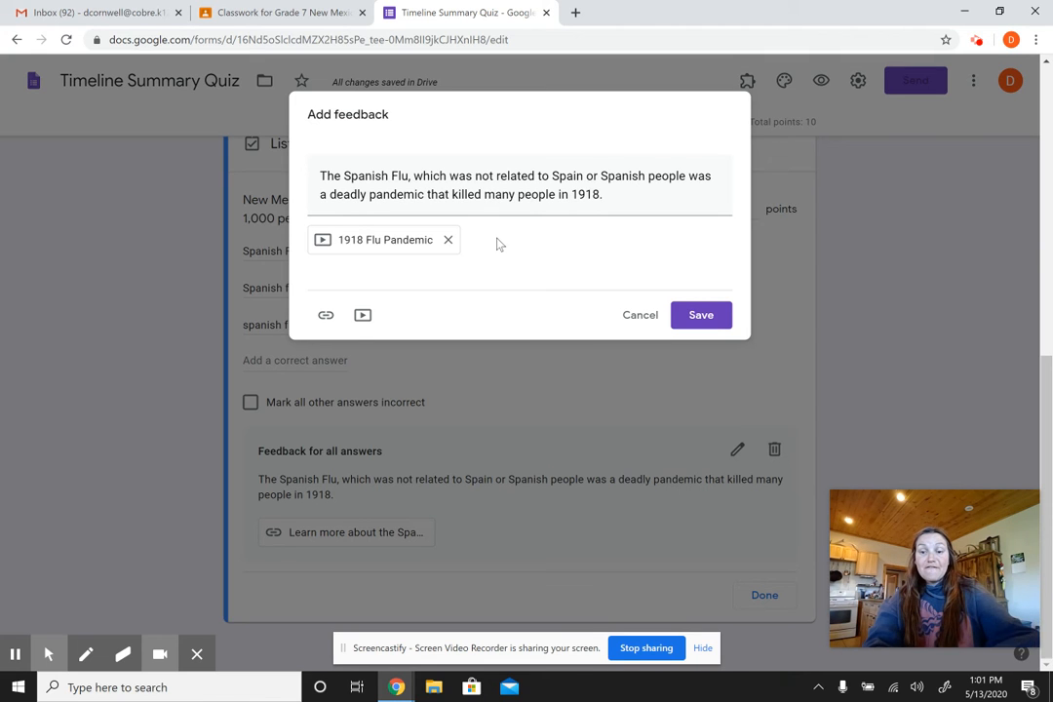
left_click(698, 322)
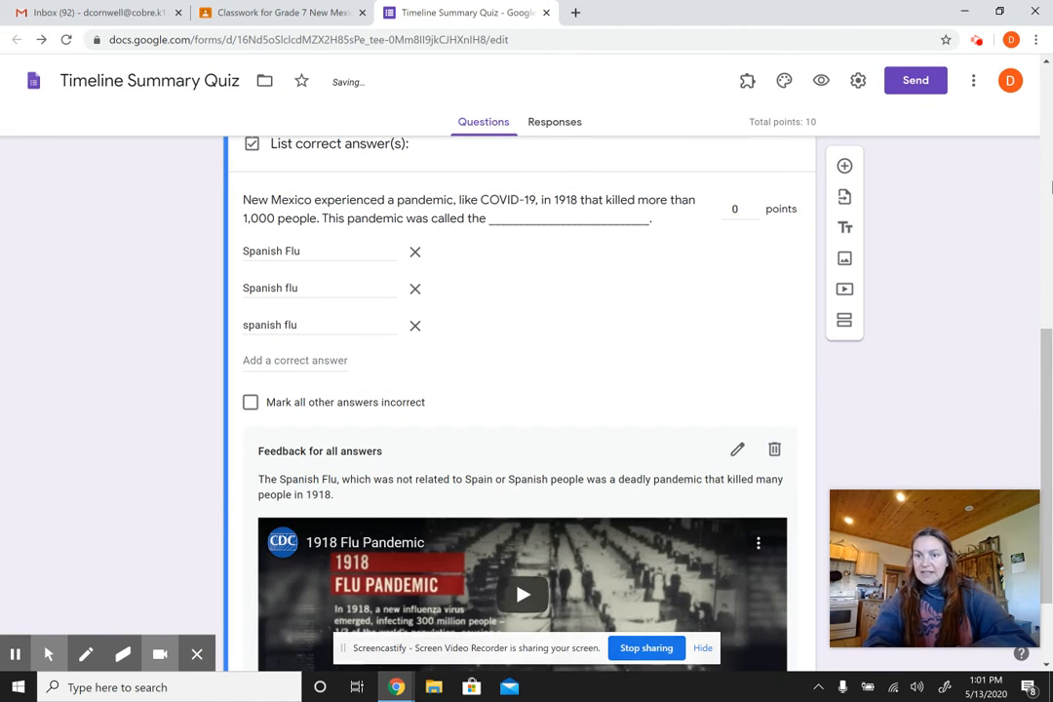
left_click(1049, 388)
left_click_drag(1049, 389, 1050, 441)
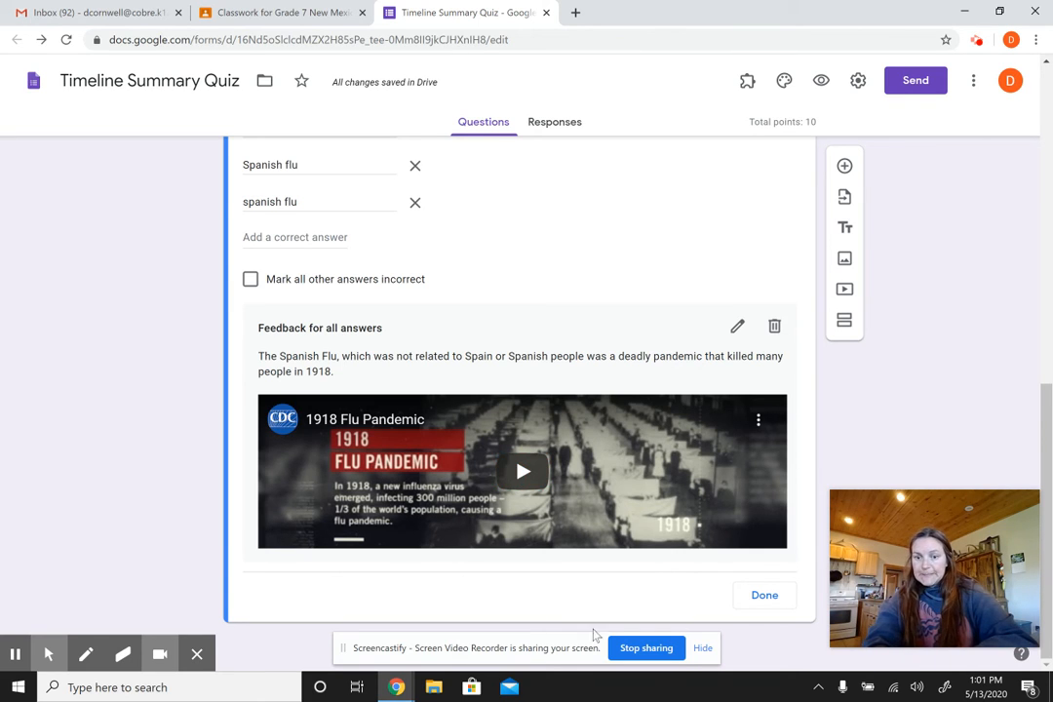
left_click(783, 597)
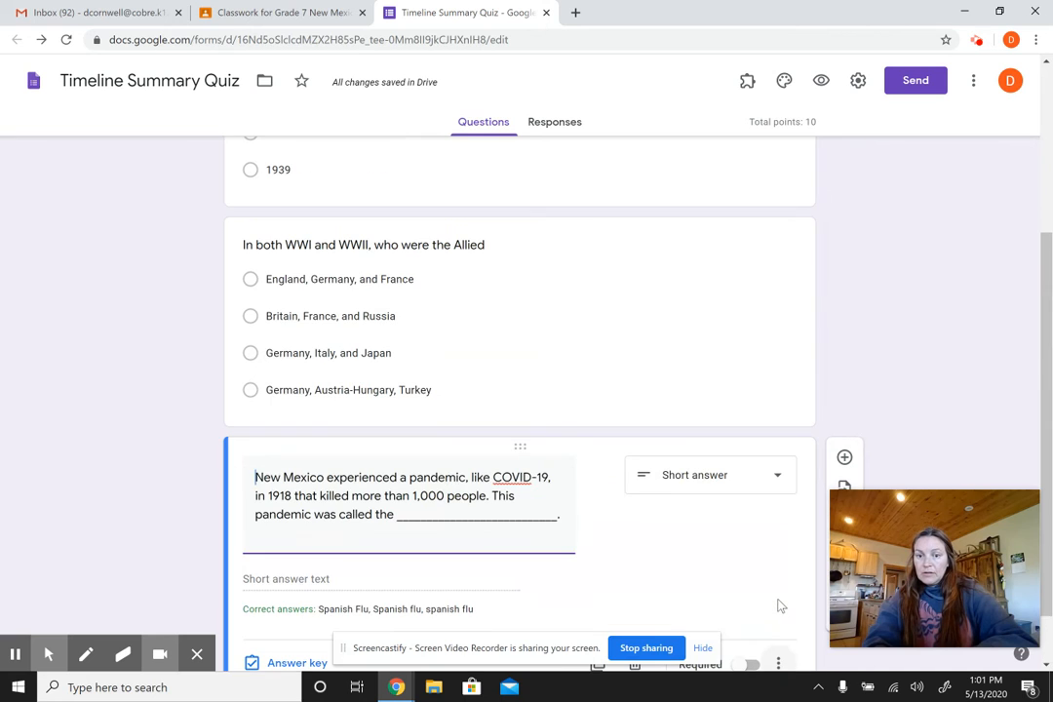
Set the Spanish Flu short-answer question's value to 5 points in its answer key and return to the question
left_click_drag(1051, 307, 1051, 384)
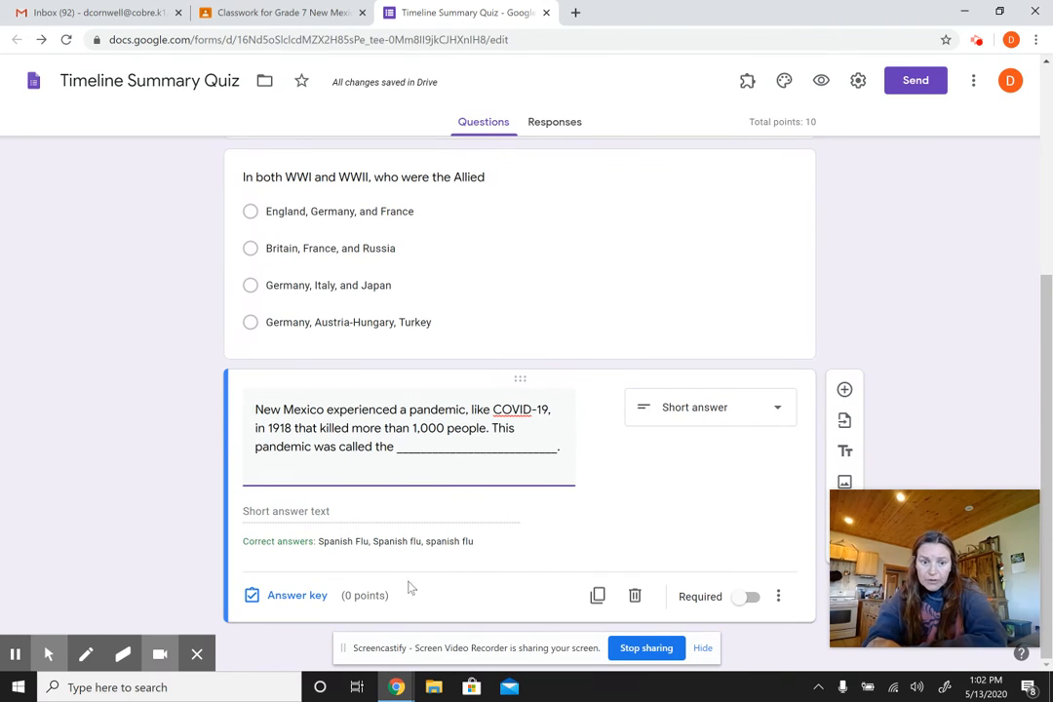
left_click(293, 597)
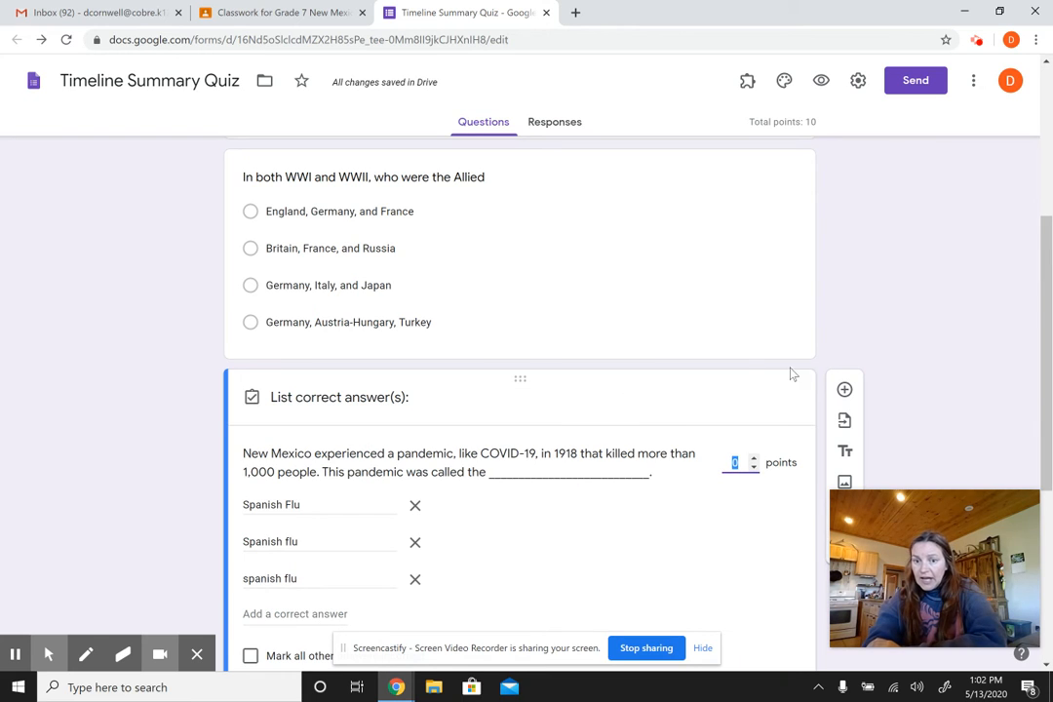
left_click(755, 462)
left_click(754, 459)
left_click(754, 459)
left_click(724, 566)
left_click_drag(1050, 341, 1050, 517)
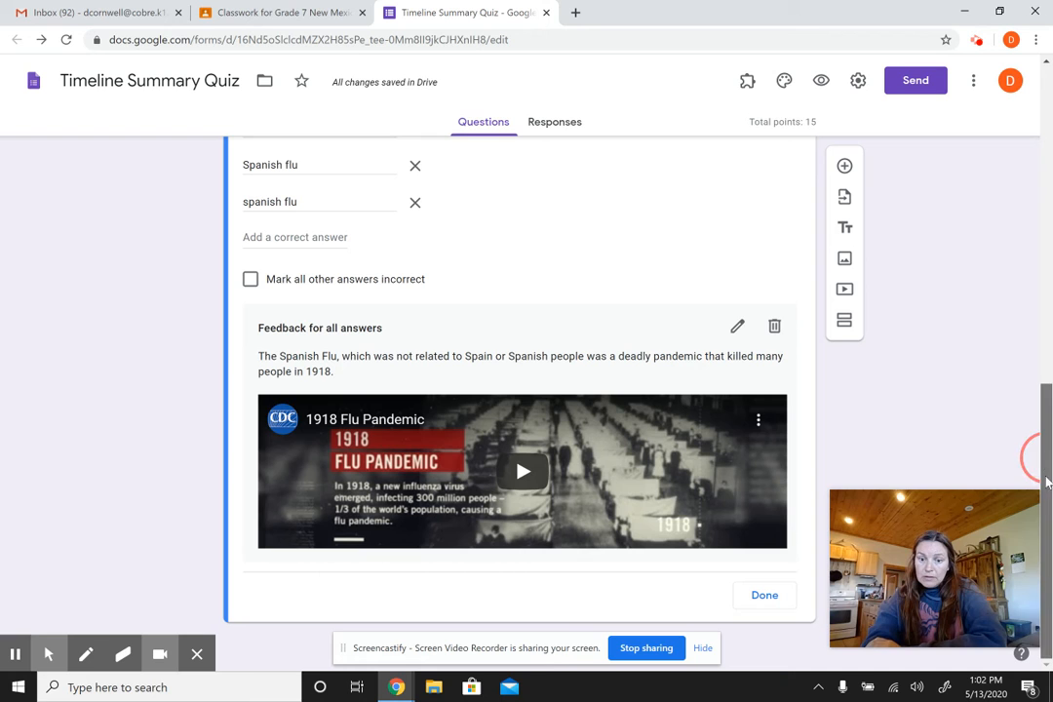
left_click(764, 596)
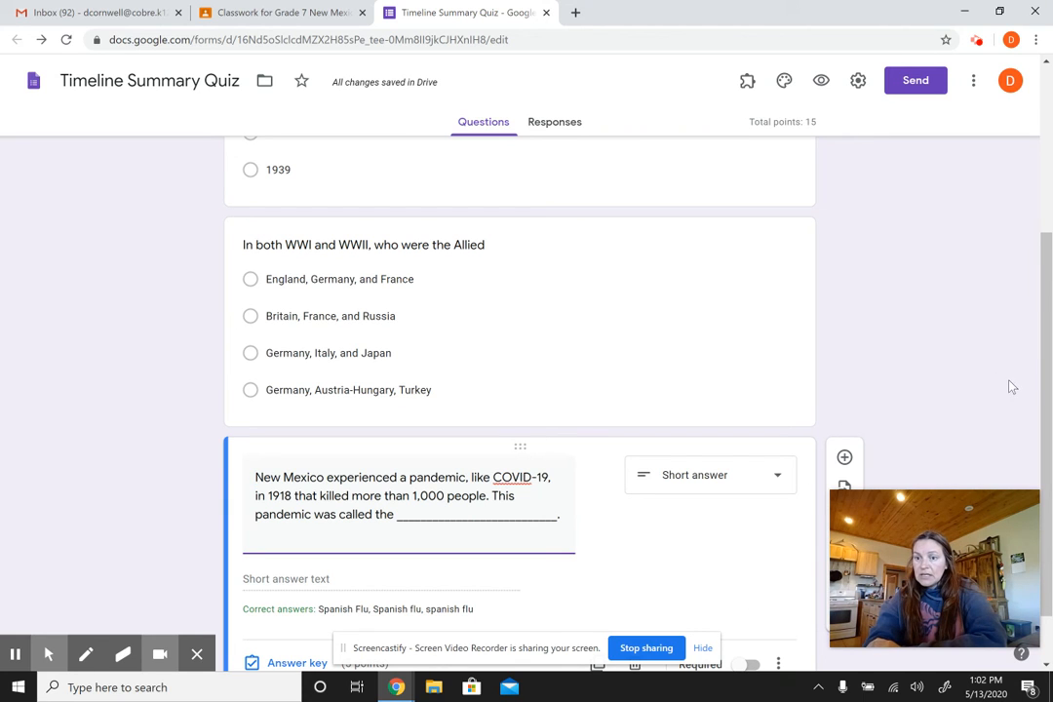
left_click_drag(1048, 363, 1051, 474)
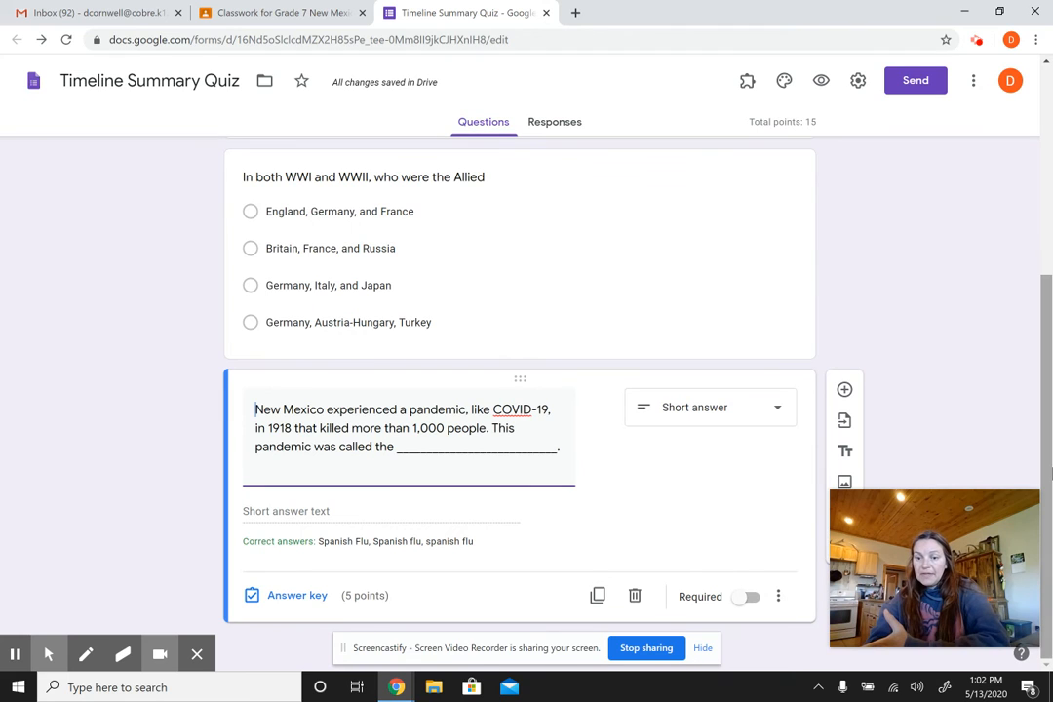
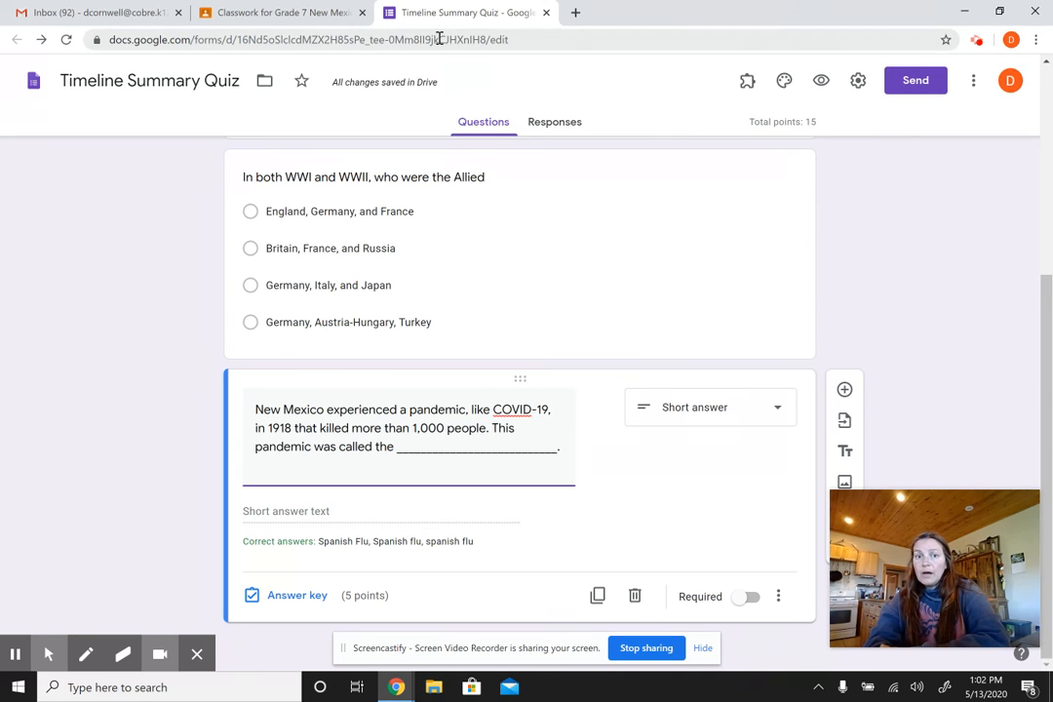
Switch to the Timeline Summary Quiz assignment in Google Classroom and set its points to 50
left_click(265, 15)
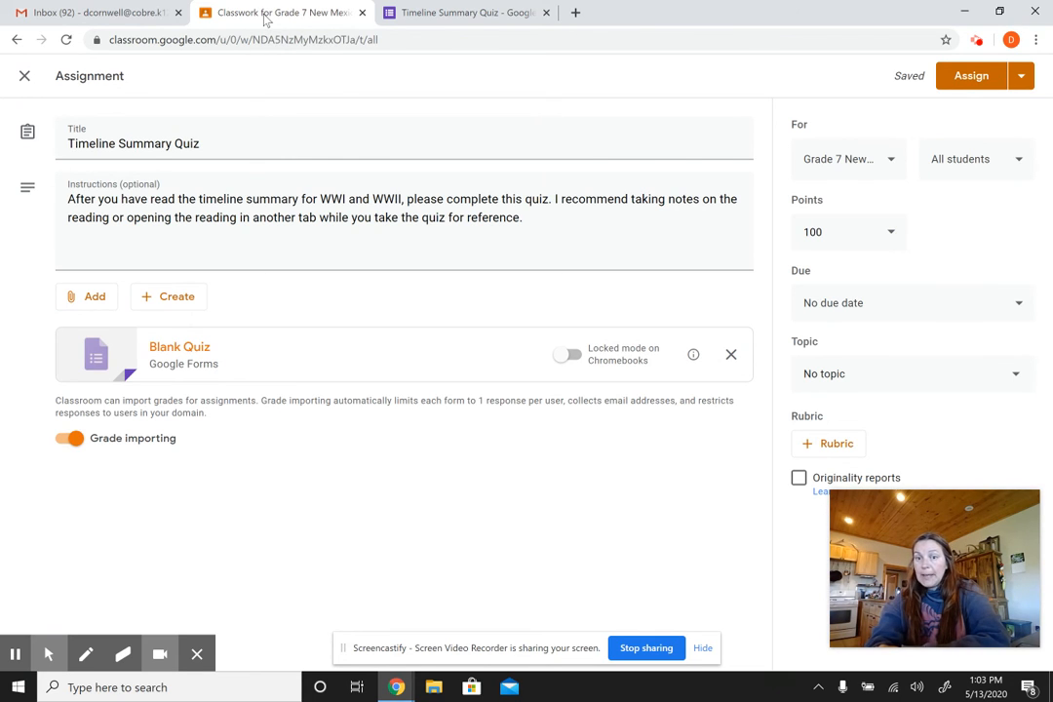
left_click(878, 240)
left_click_drag(832, 230, 745, 242)
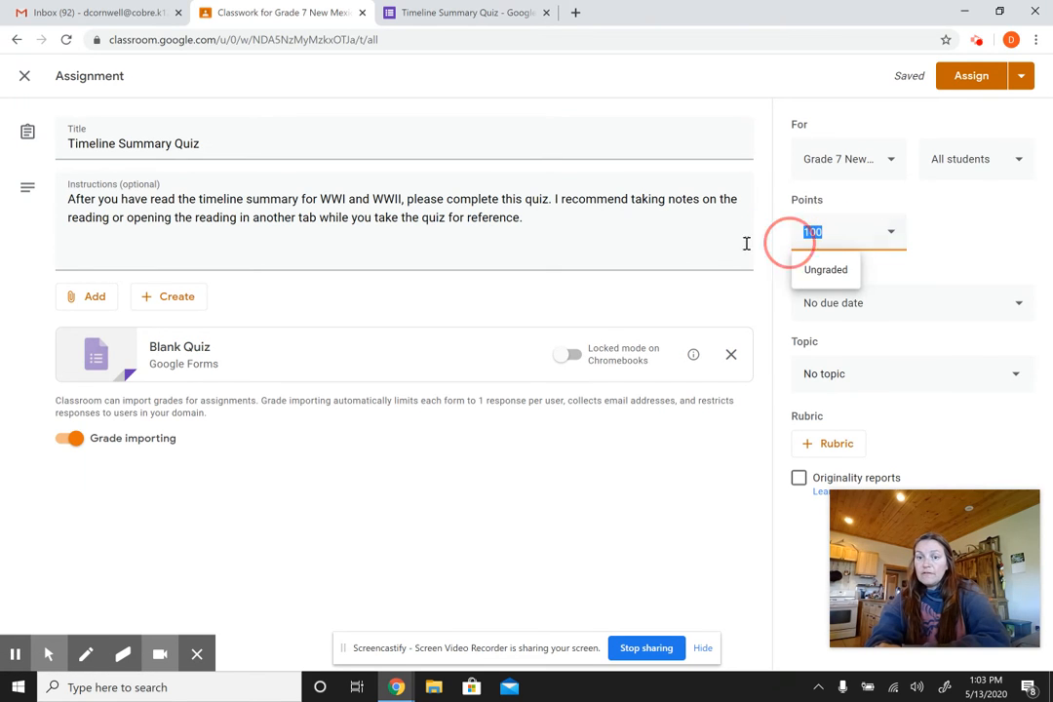
type("50")
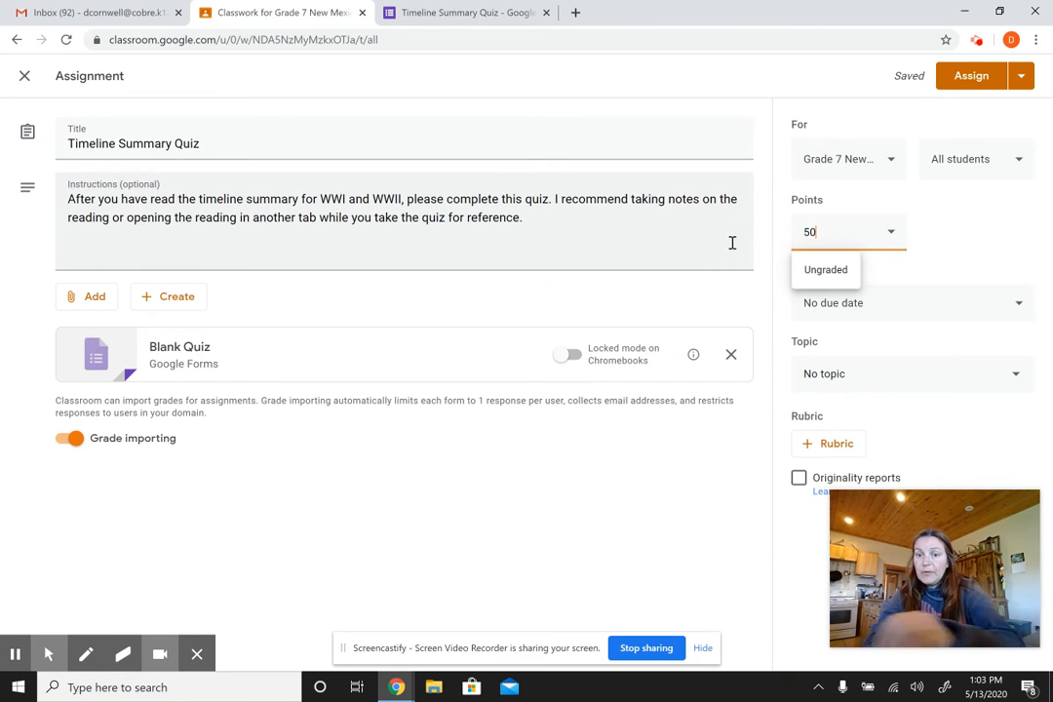
left_click(1015, 317)
left_click(938, 377)
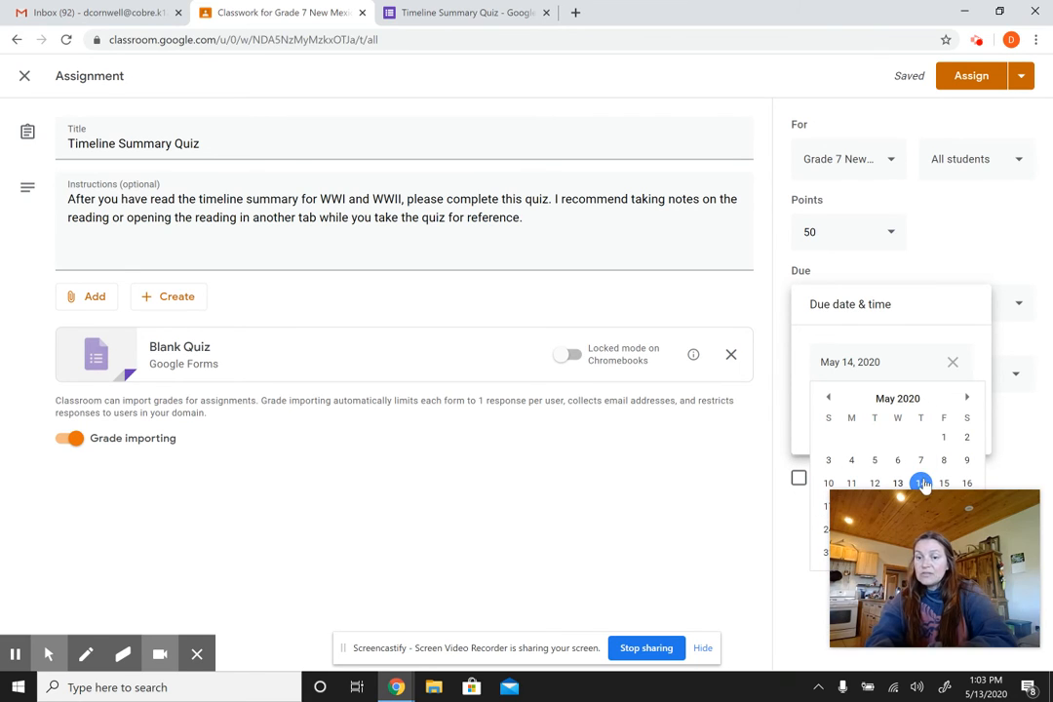
left_click(953, 364)
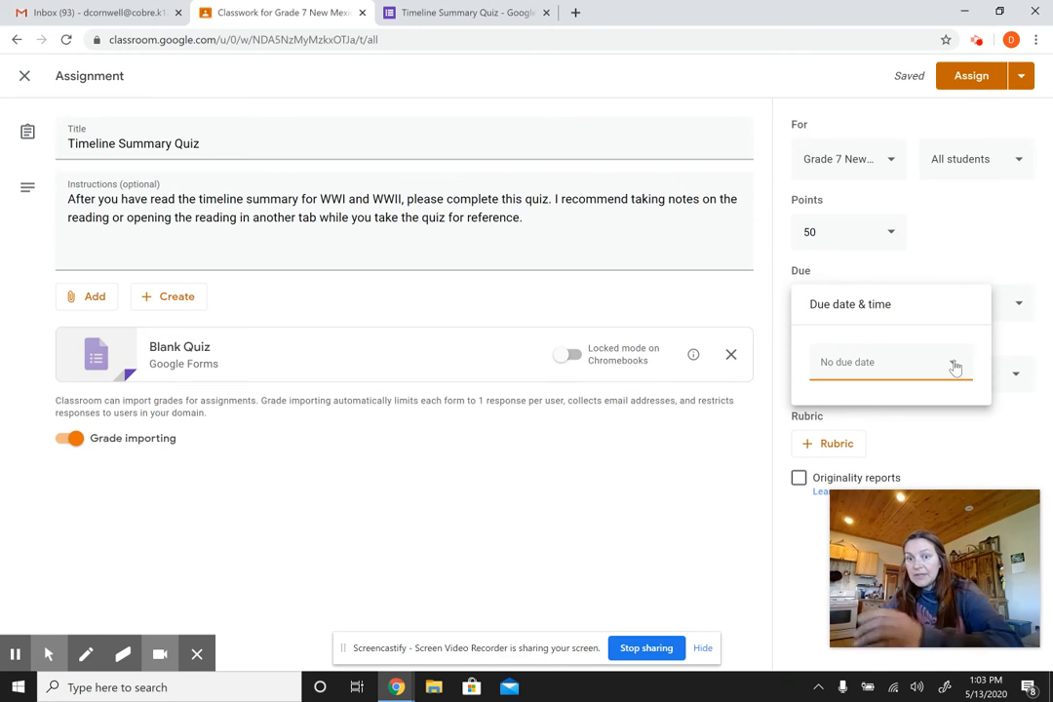
left_click(981, 435)
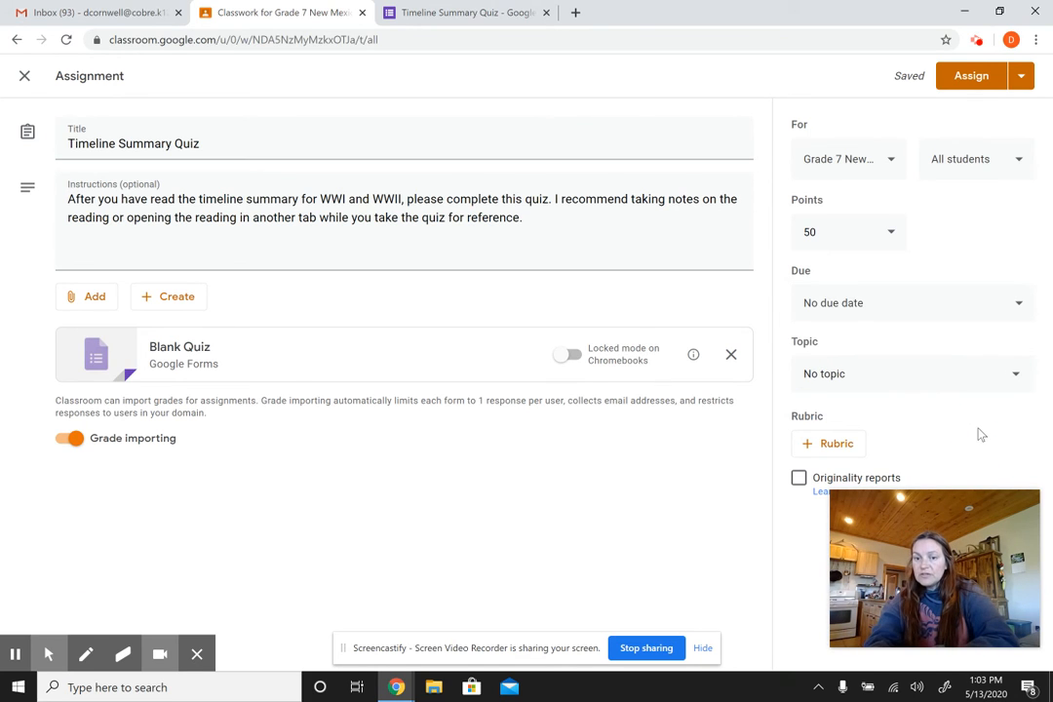
left_click(1019, 377)
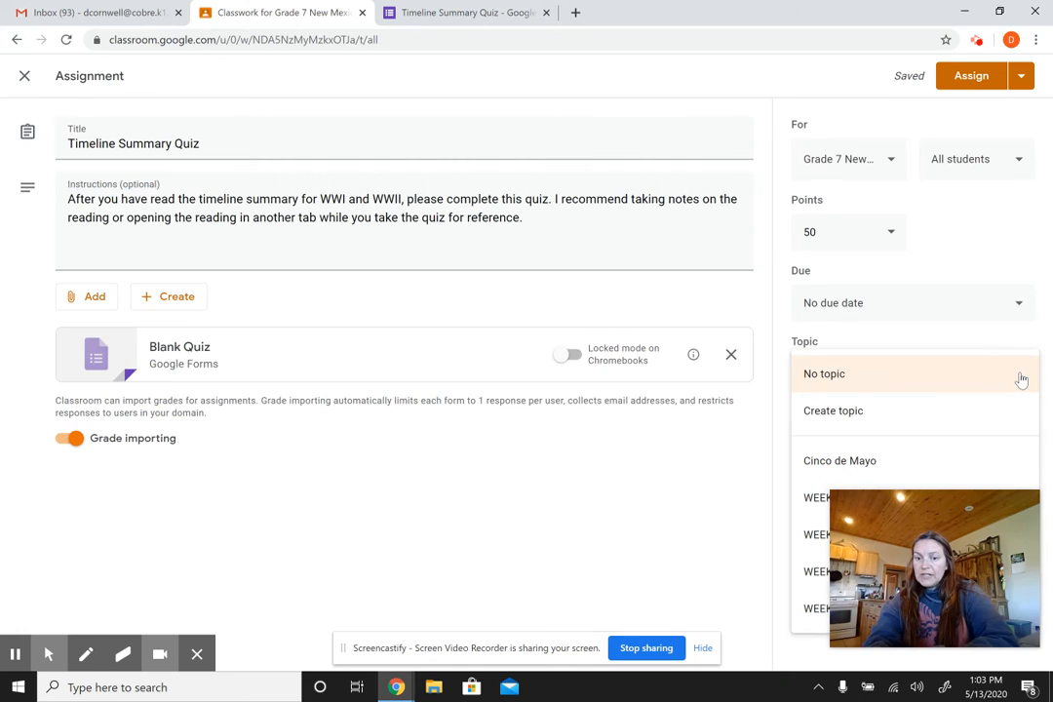
left_click(1019, 379)
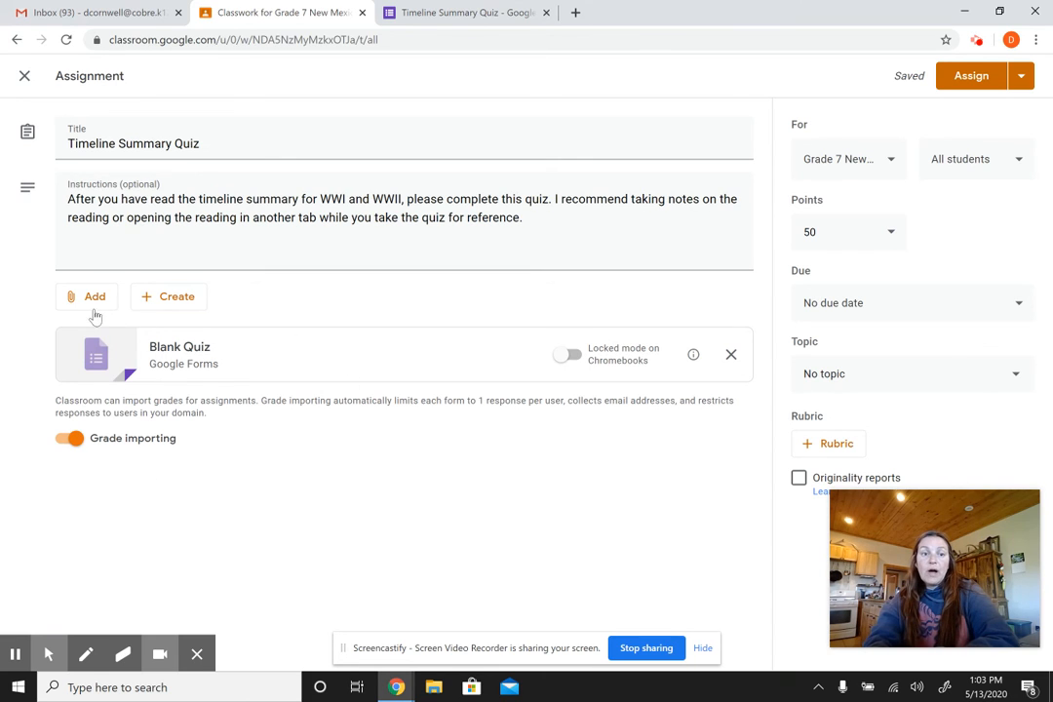
Open the Grade 7 New Mexico History class stream in a new browser tab and find the post containing the timeline summary
left_click(575, 13)
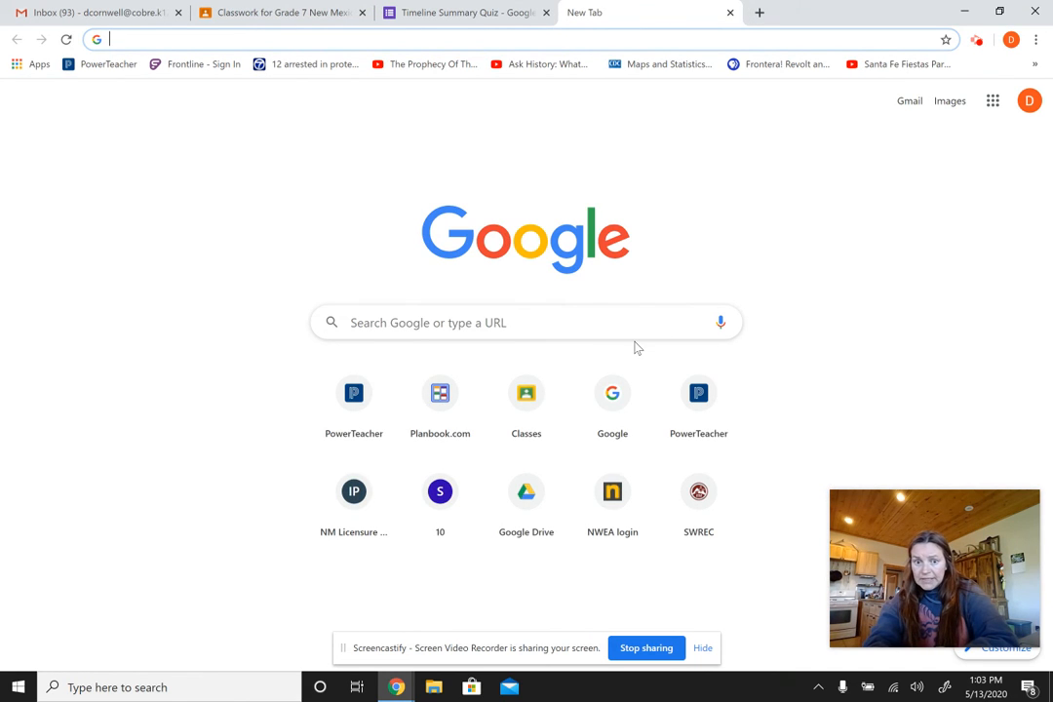
left_click(531, 395)
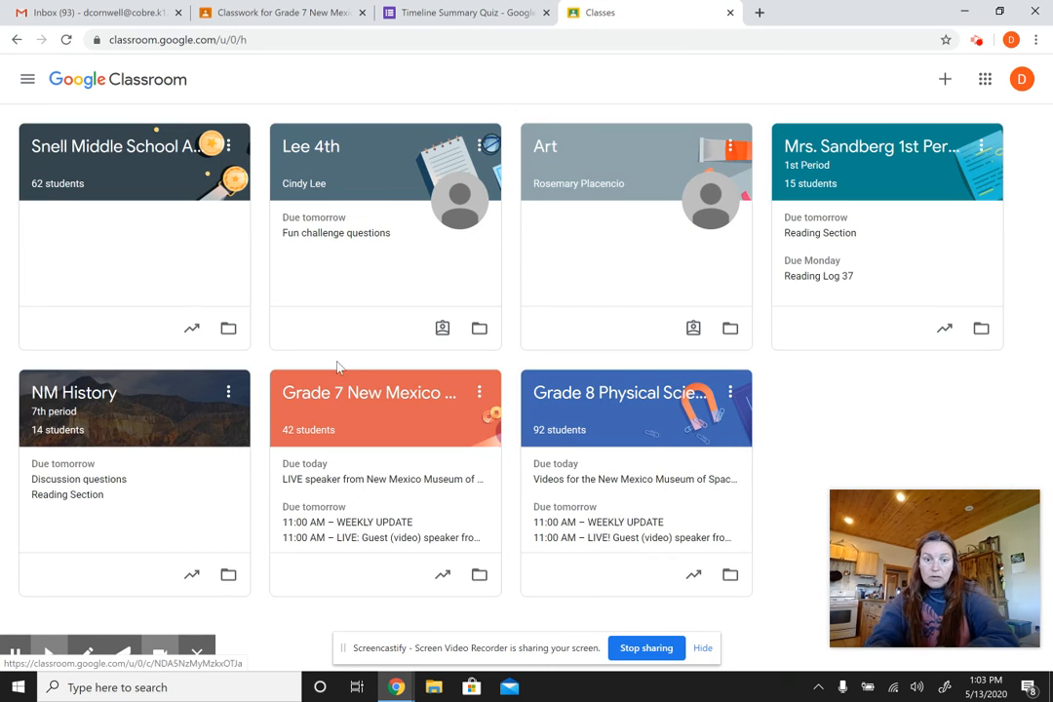
left_click(345, 386)
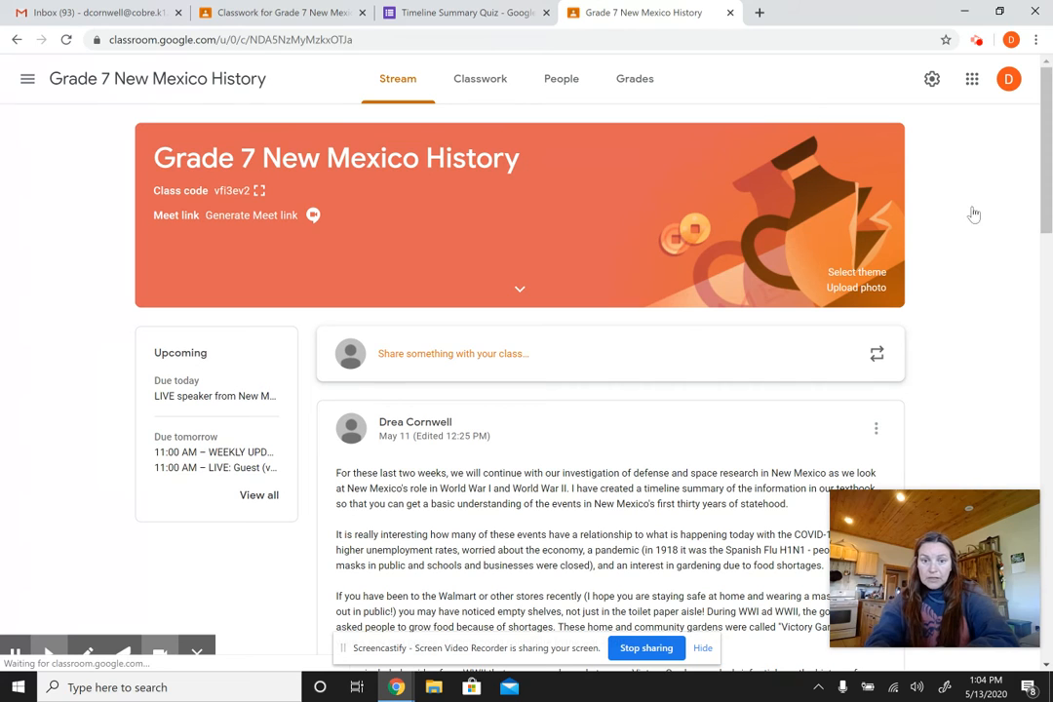
left_click_drag(1046, 73, 1045, 198)
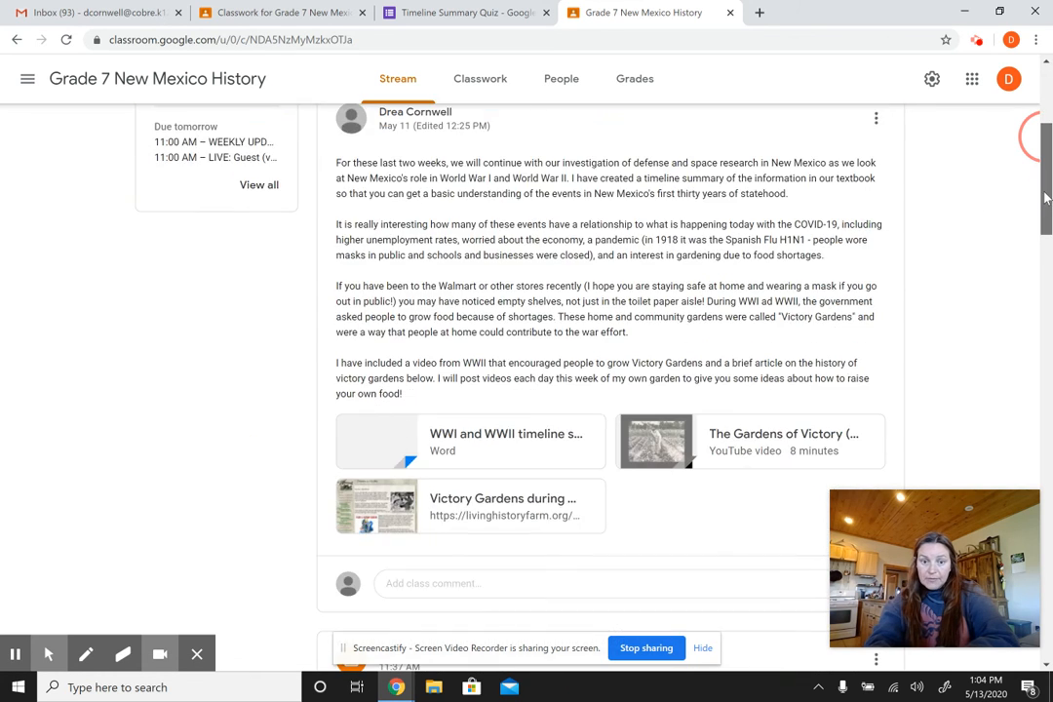
scroll(1046, 198, "down", 1)
Open the post's WWI and WWII timeline summary Word attachment in its own browser tab
left_click(521, 341)
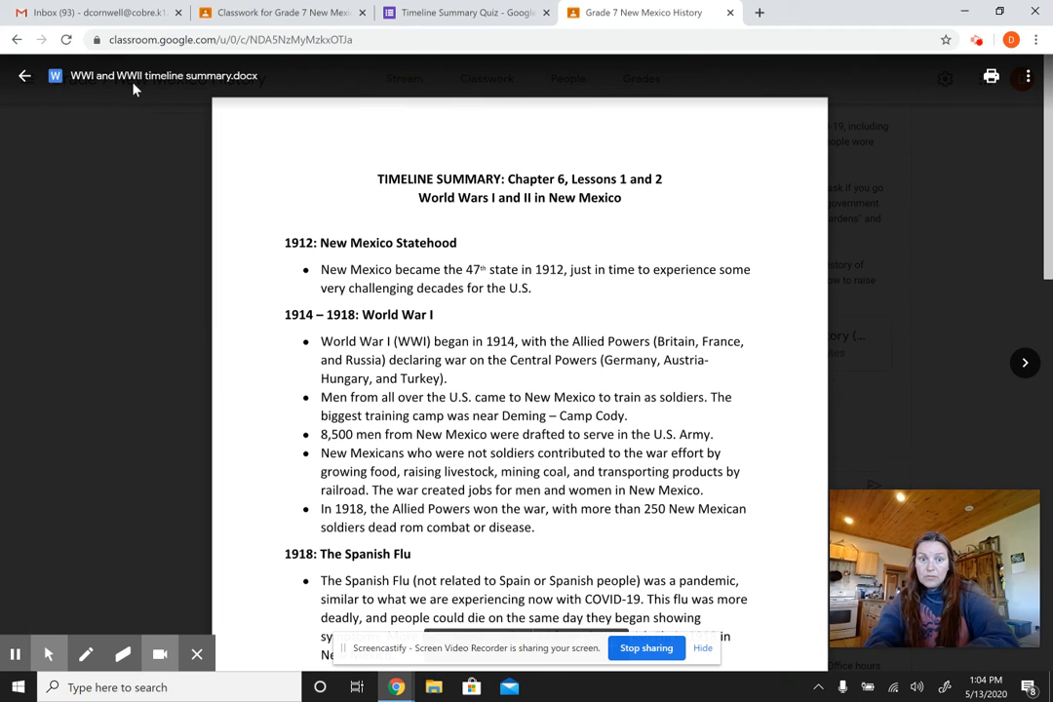
left_click(21, 76)
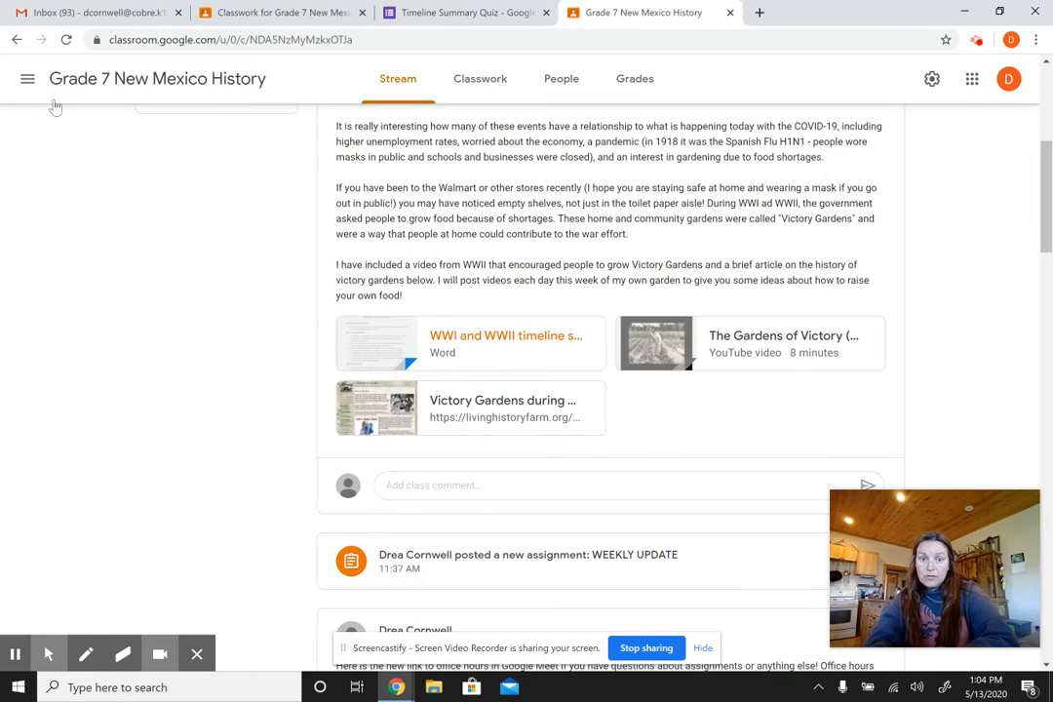
right_click(371, 342)
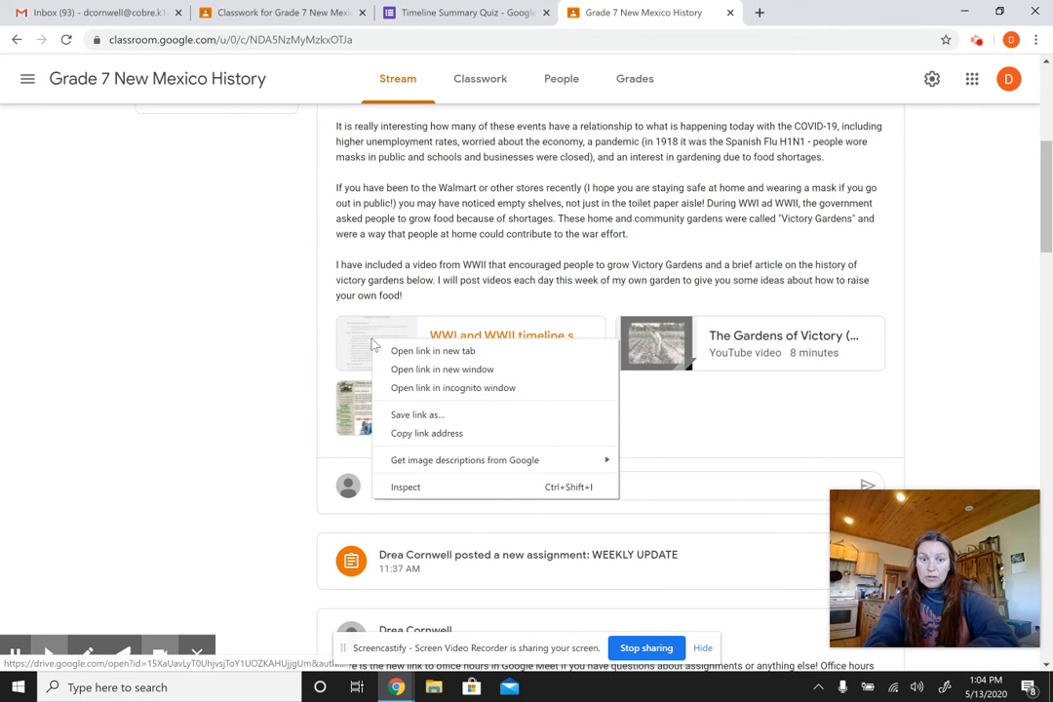
left_click(429, 350)
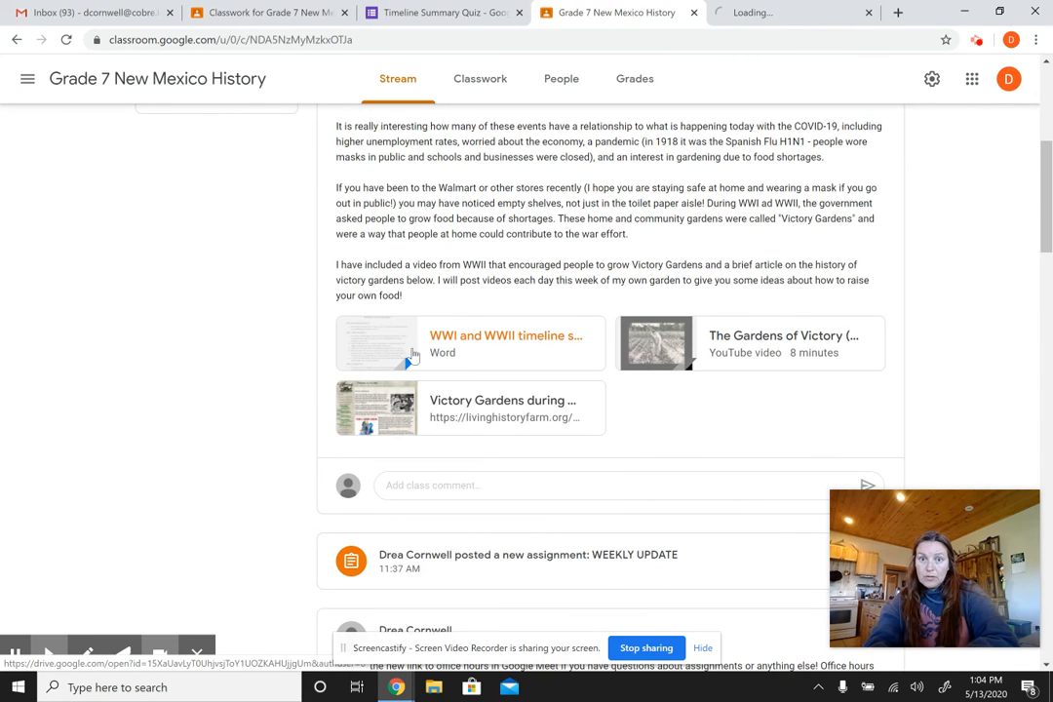
left_click(747, 14)
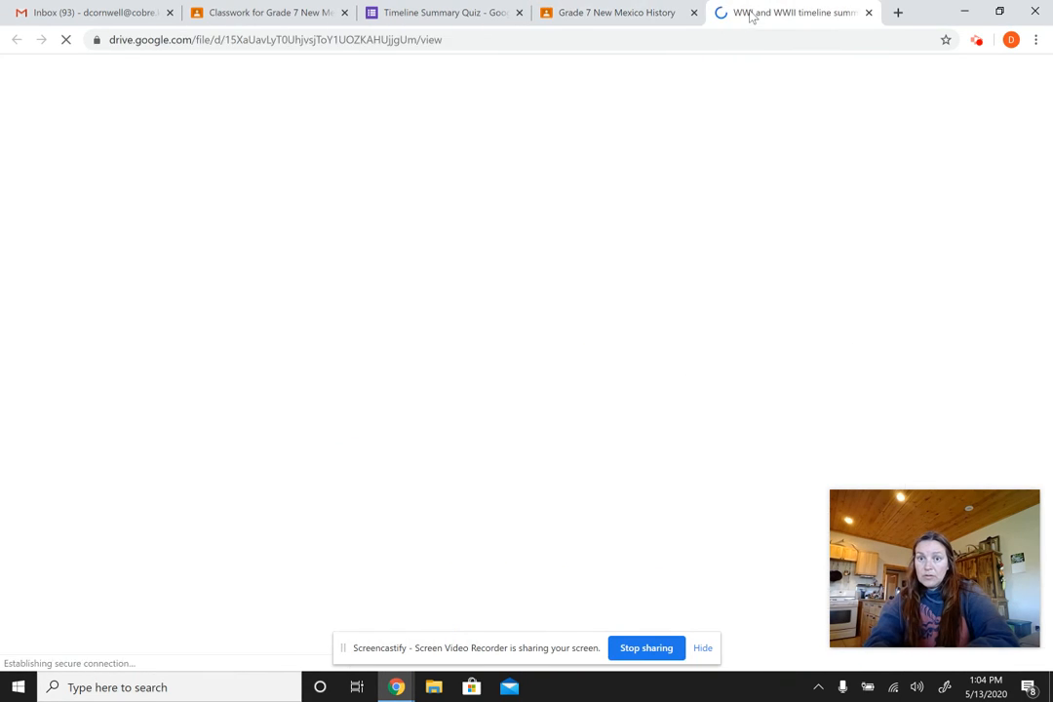
Try to copy the document's URL and paste it into a new link attachment on the Timeline Summary Quiz assignment
left_click(336, 40)
right_click(335, 39)
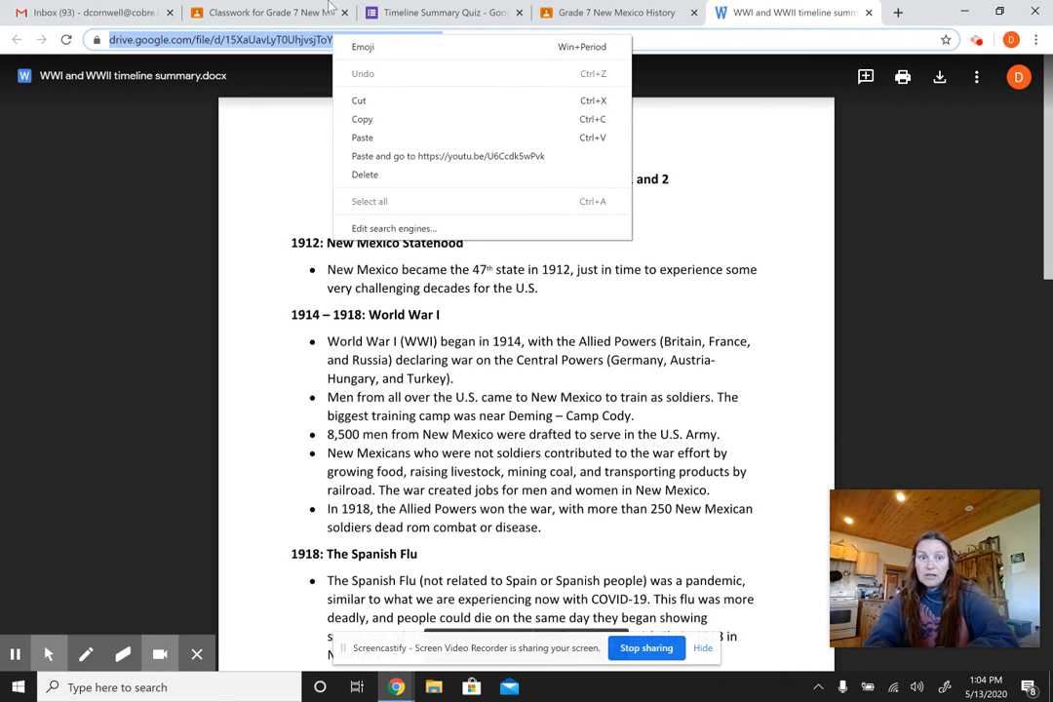
left_click(196, 17)
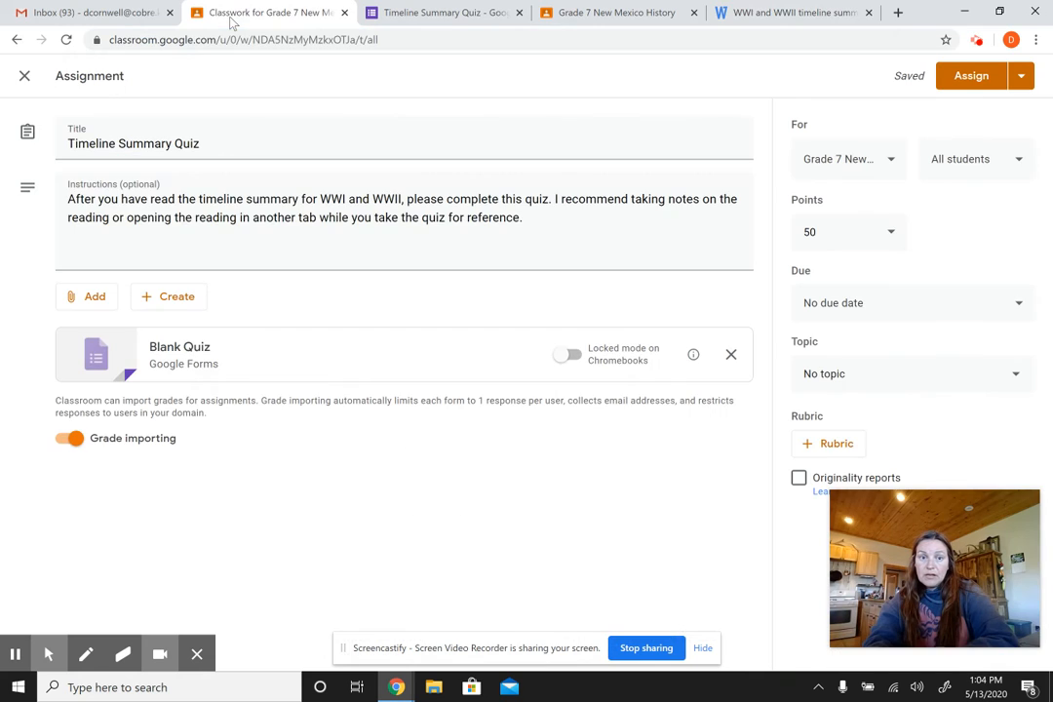
left_click(78, 299)
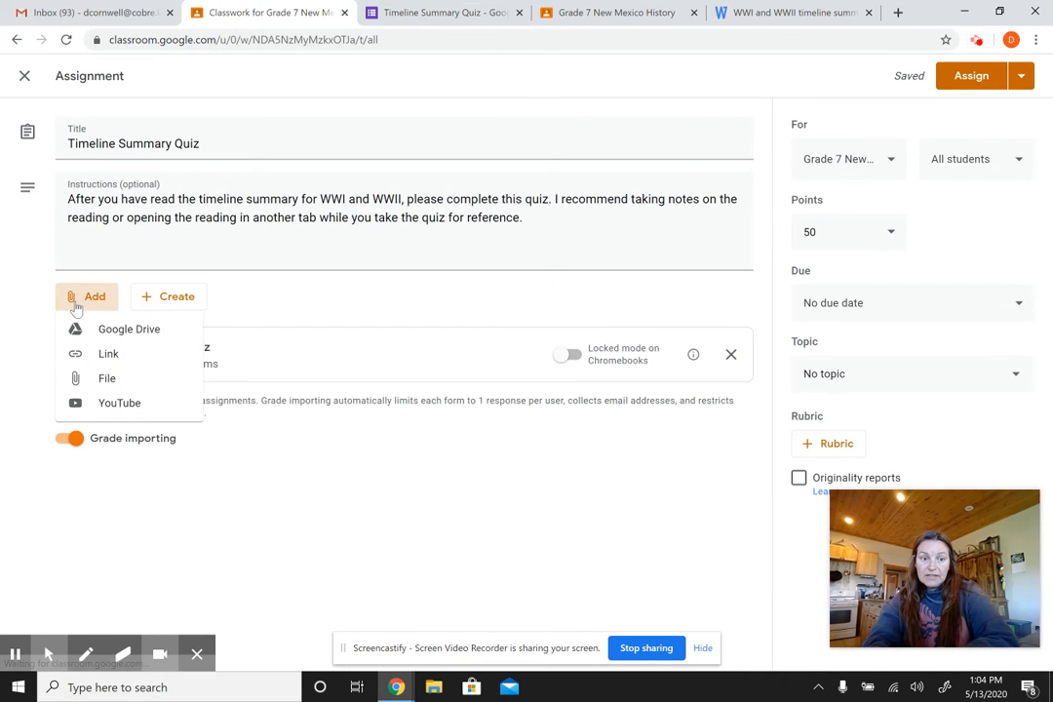
left_click(105, 357)
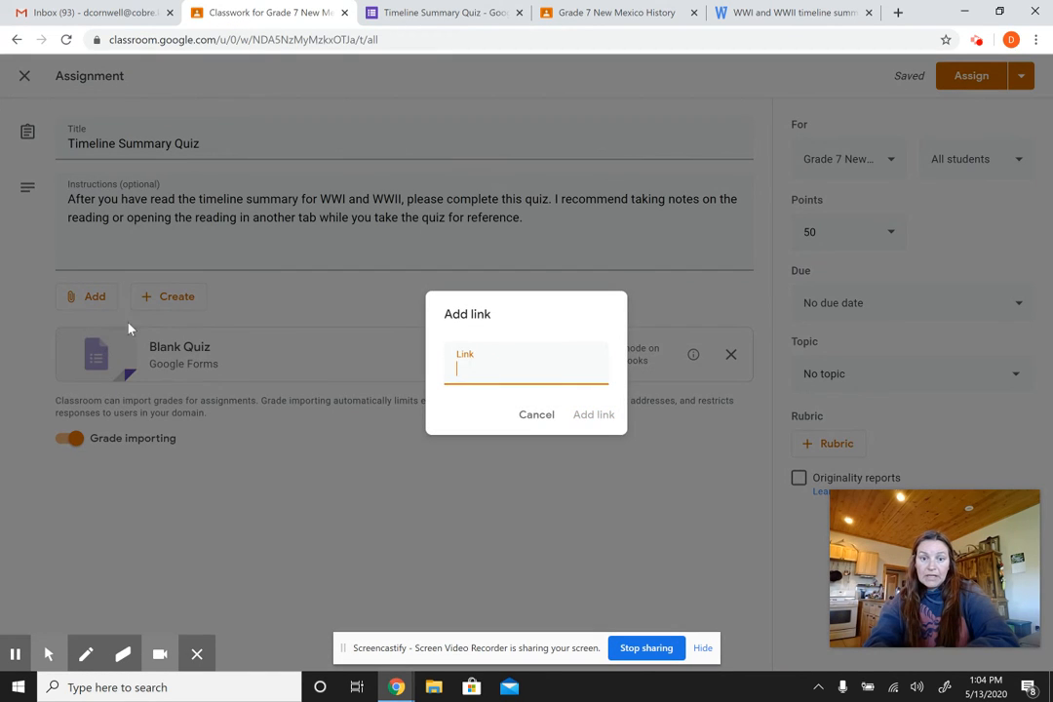
right_click(493, 377)
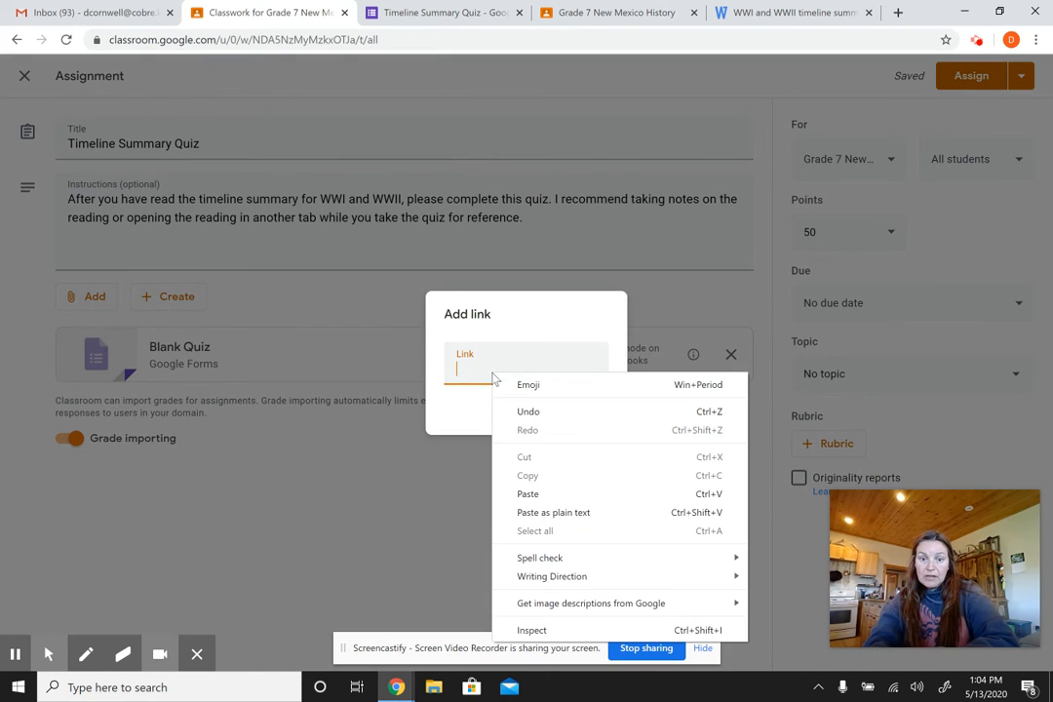
left_click(527, 493)
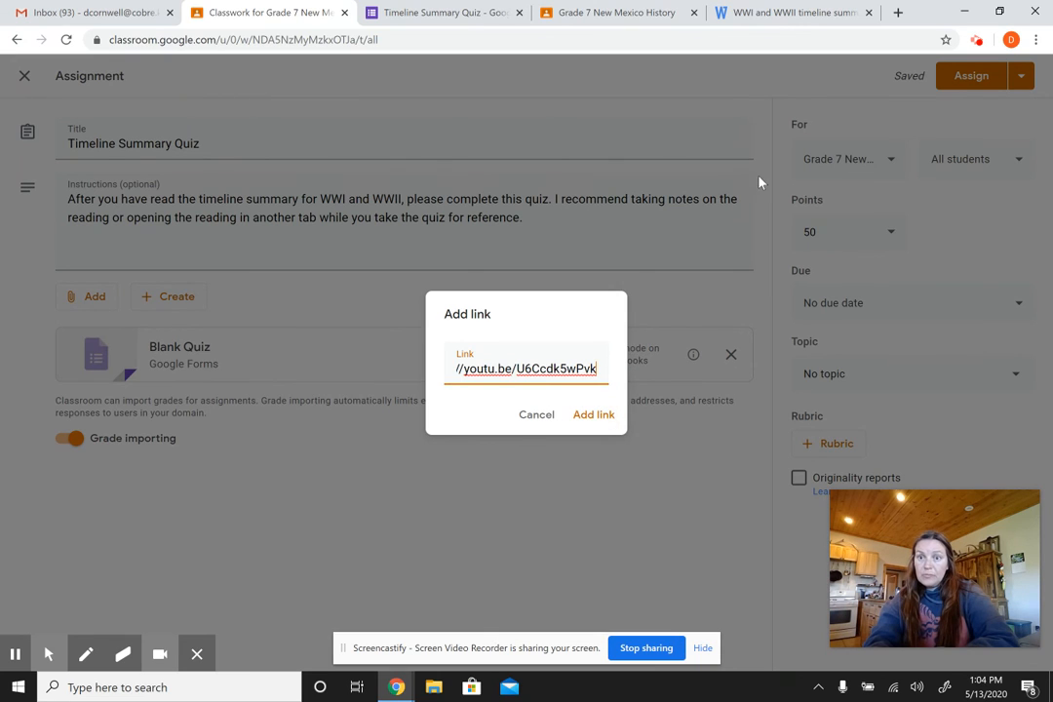
Copy the timeline summary document's Drive URL, replace the YouTube address in the link attachment with it, and add the link to the assignment
left_click(773, 8)
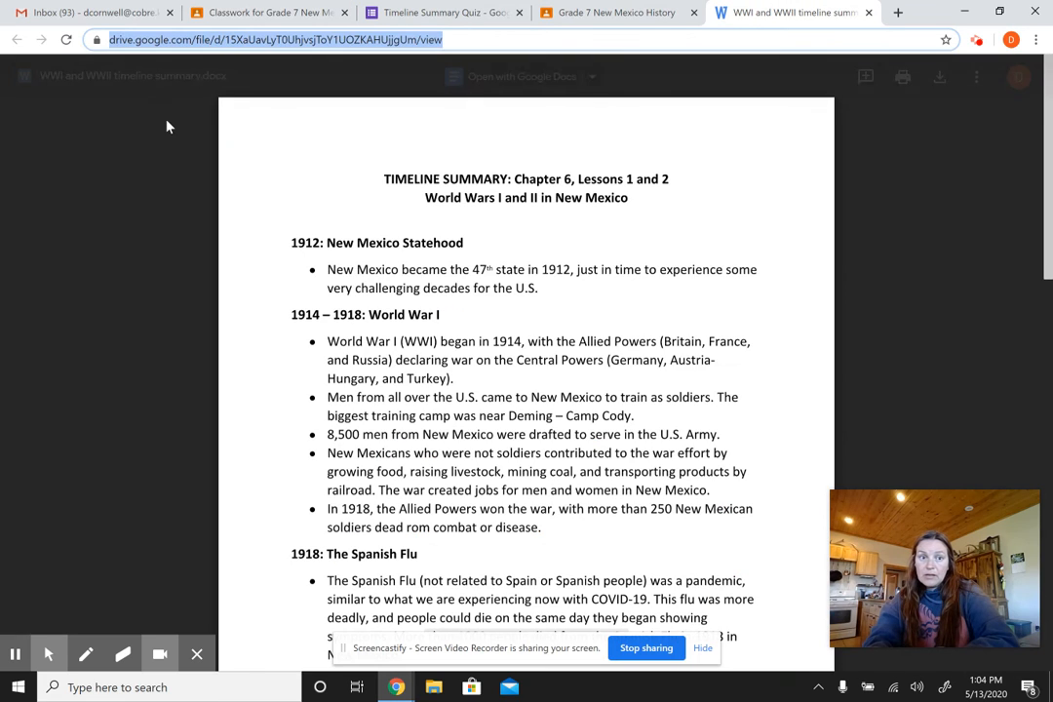
right_click(183, 46)
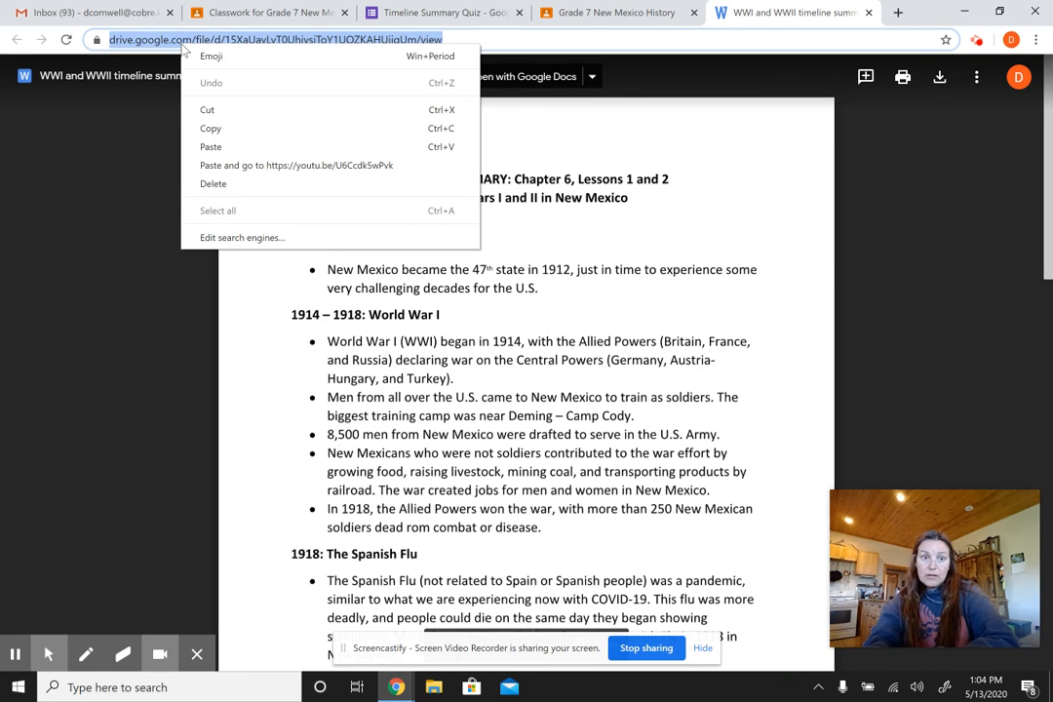
left_click(215, 134)
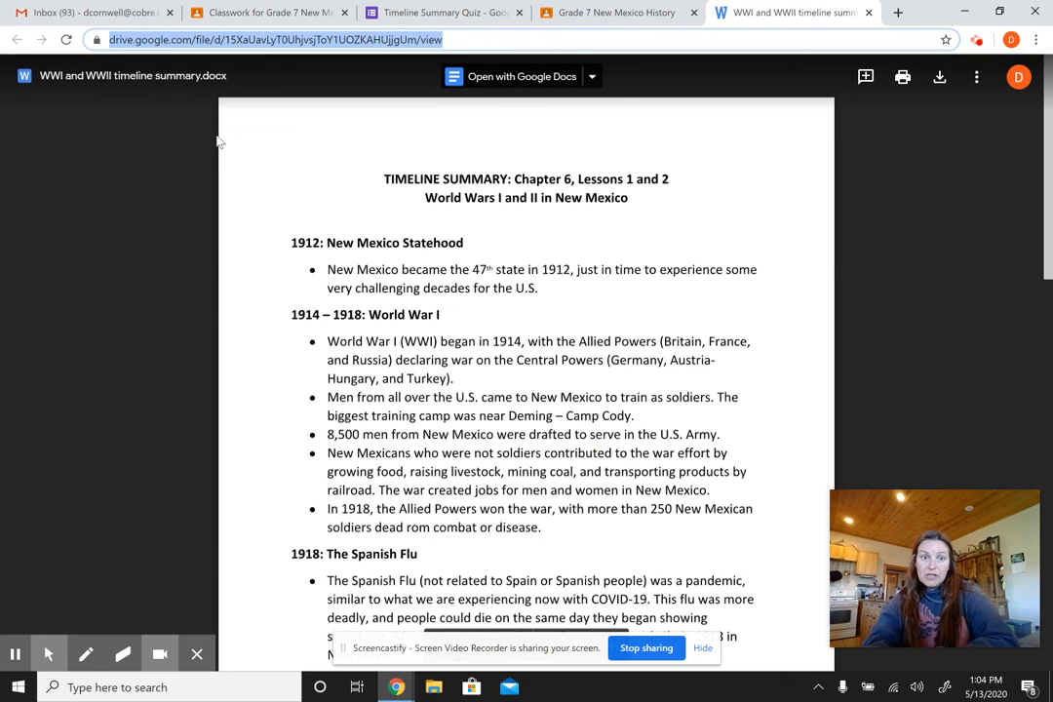
left_click(298, 19)
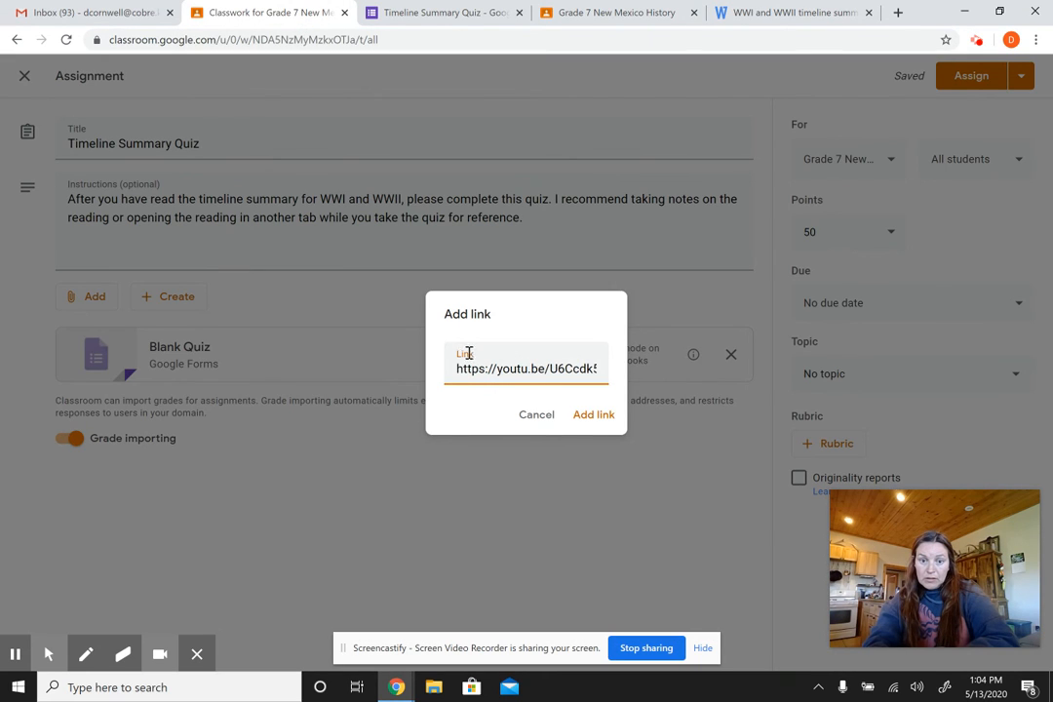
left_click_drag(450, 371, 694, 365)
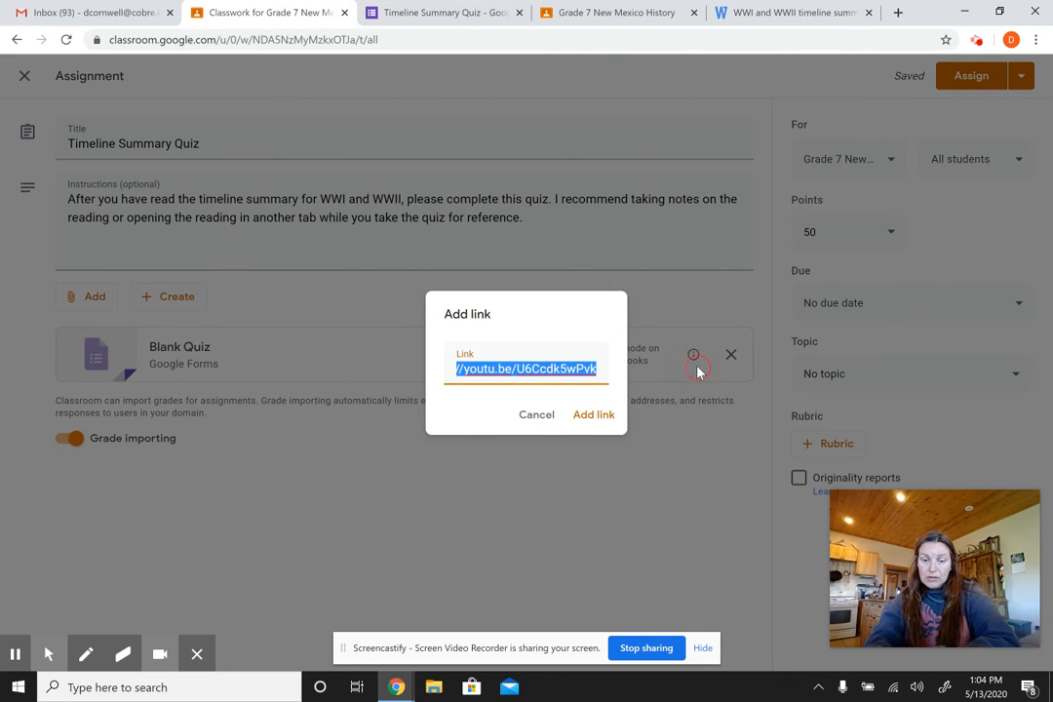
right_click(513, 370)
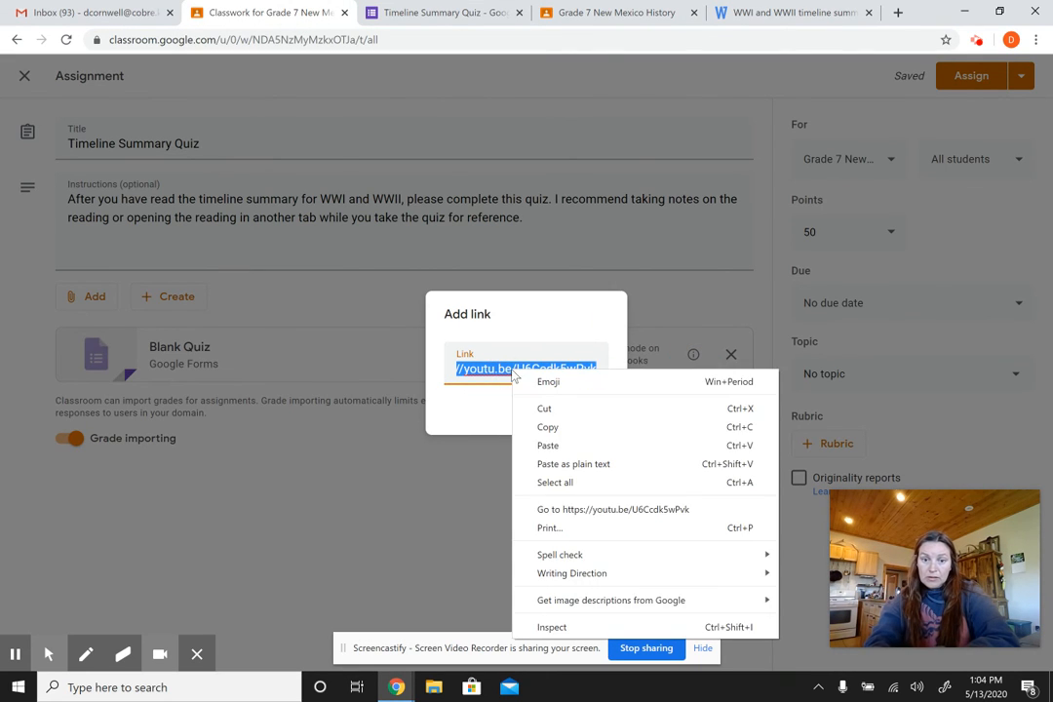
left_click(534, 446)
left_click(594, 415)
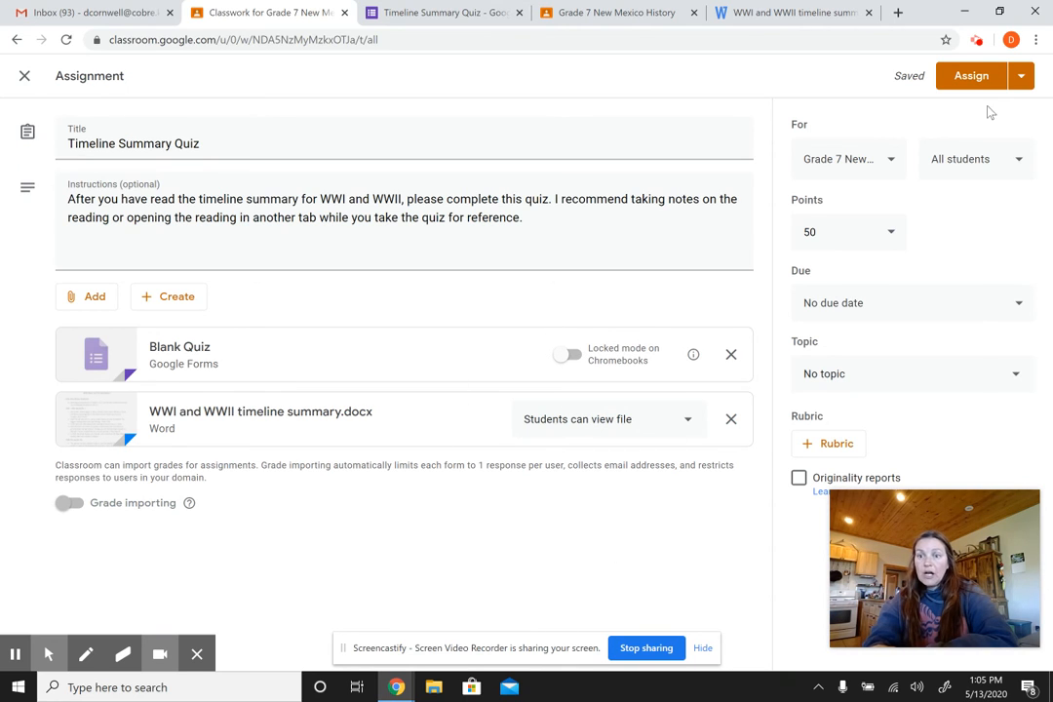
Assign the Timeline Summary Quiz to the class and open its instructions page from the class stream
left_click(974, 78)
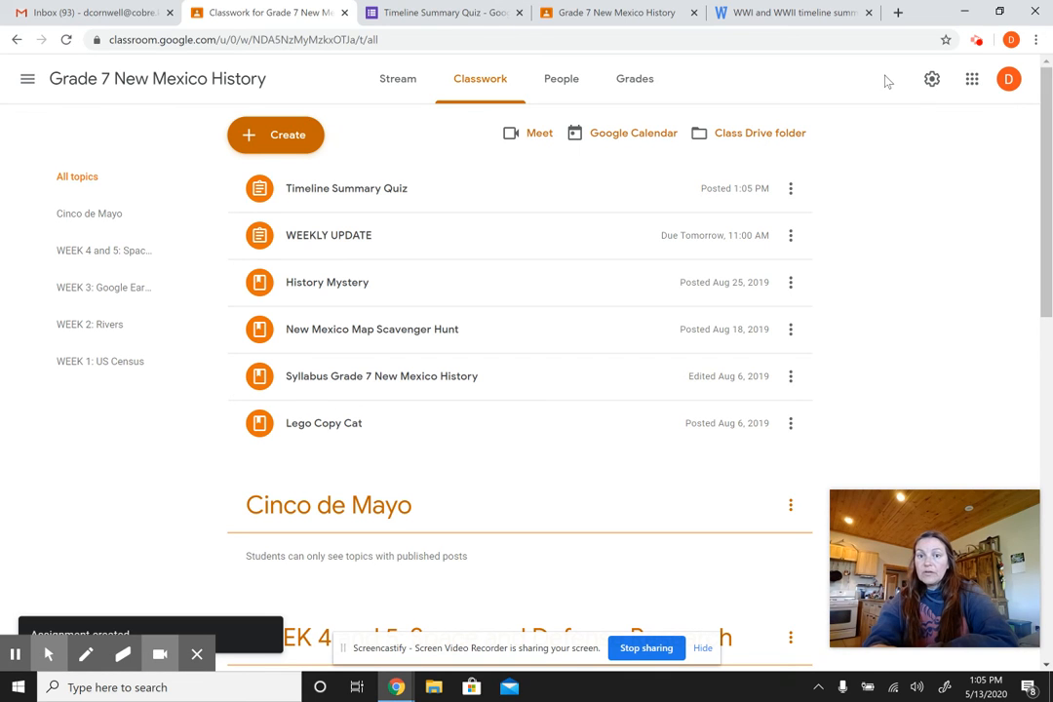
left_click(380, 81)
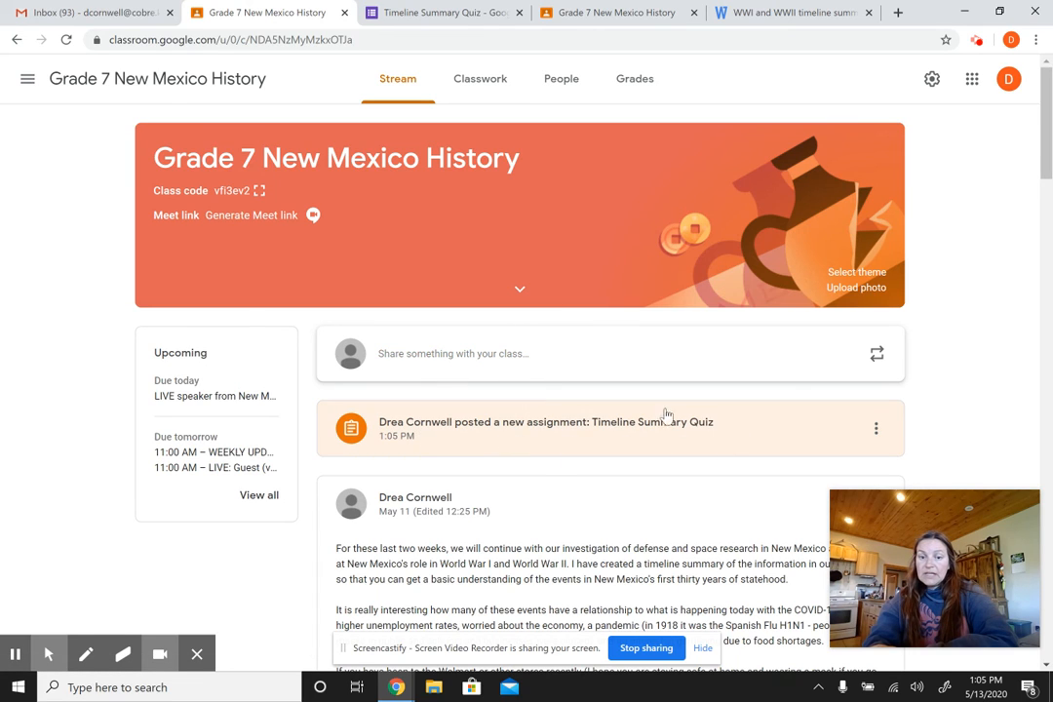
left_click(584, 441)
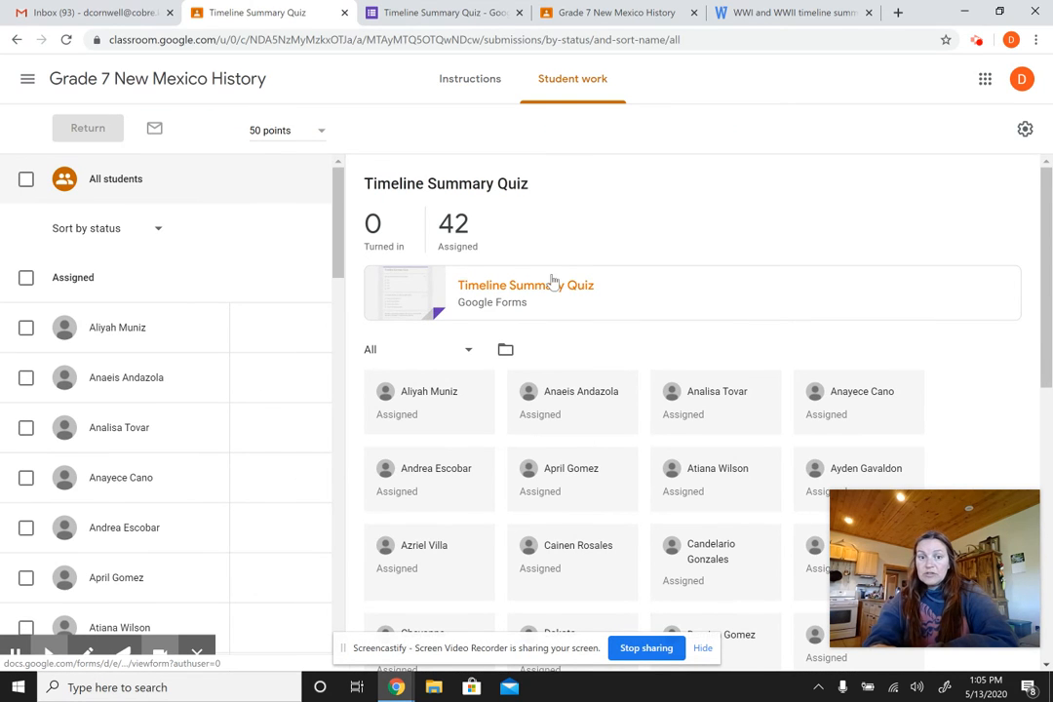
left_click(441, 85)
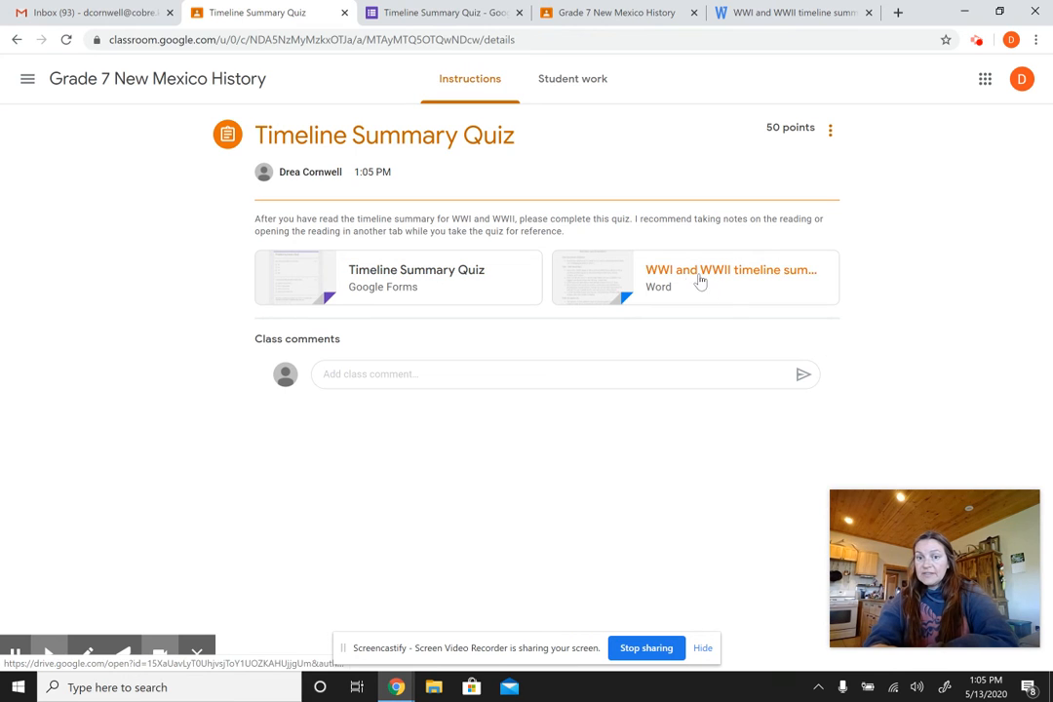
Open the attached quiz form and answer 1912 for New Mexico's statehood and "Britain, France, and Russia" for the Allied Powers
left_click(383, 279)
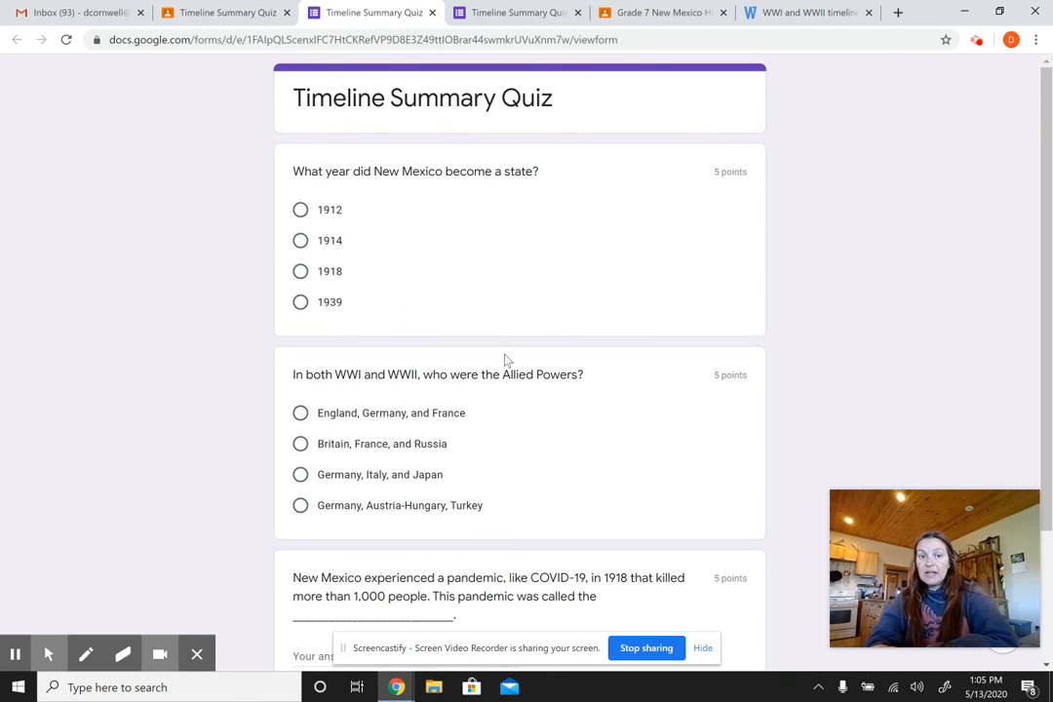
left_click(299, 209)
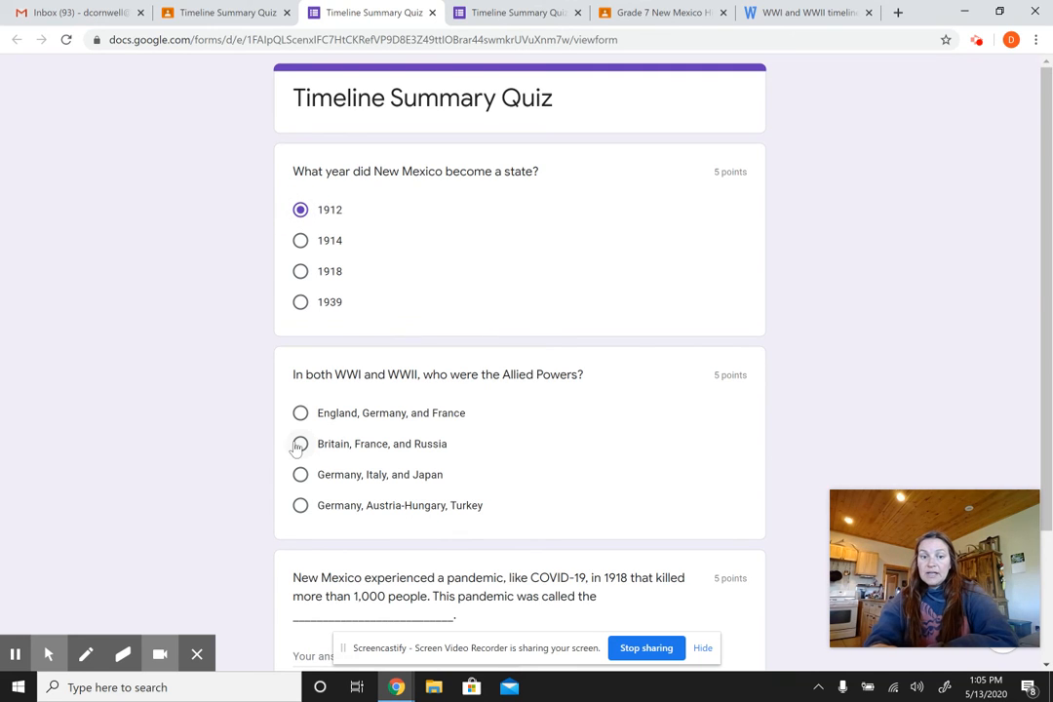
left_click(300, 444)
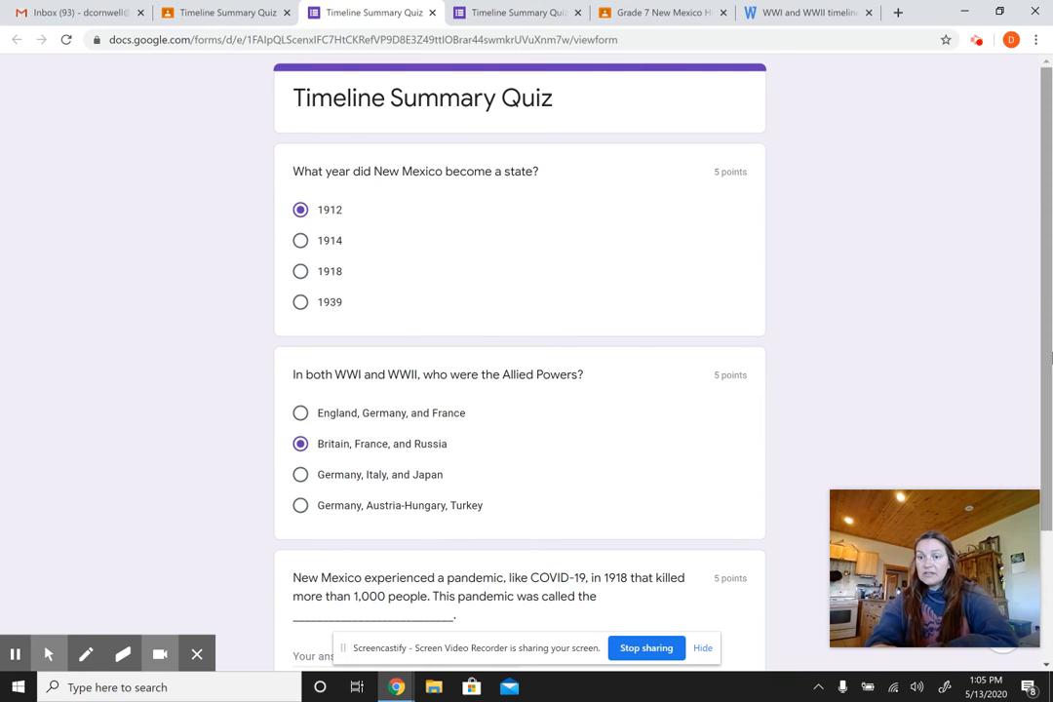
Answer the 1918 pandemic question with "Spanish Flu", submit the quiz, and view the score
scroll(1050, 327, "down", 1)
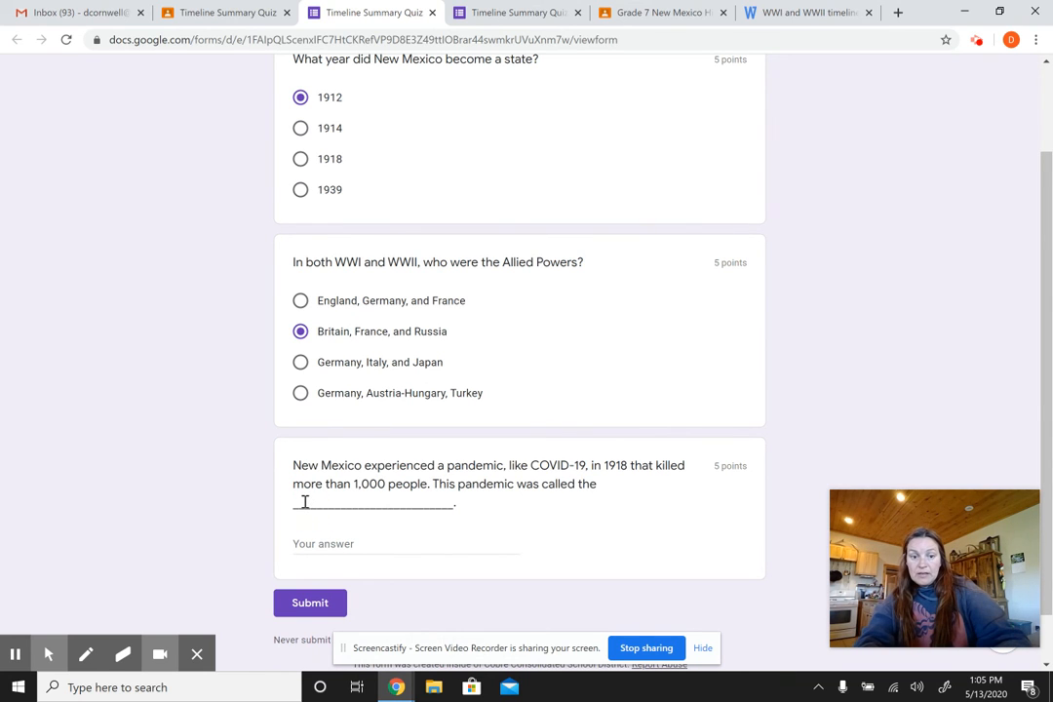
left_click(305, 546)
type("Spanish Flu")
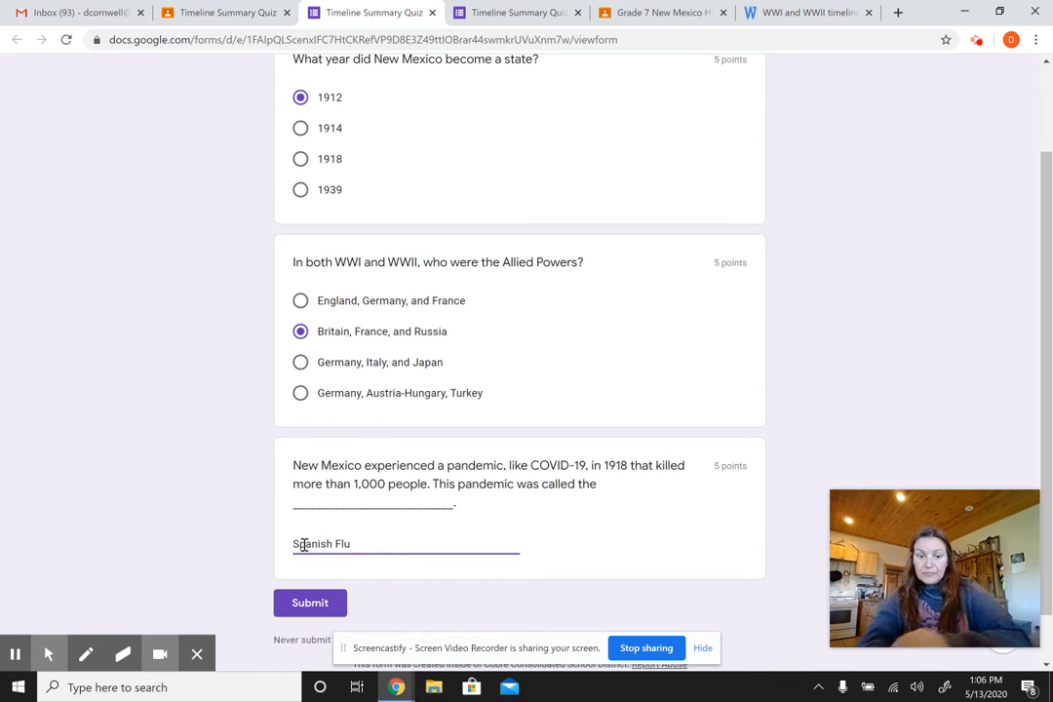
left_click(314, 613)
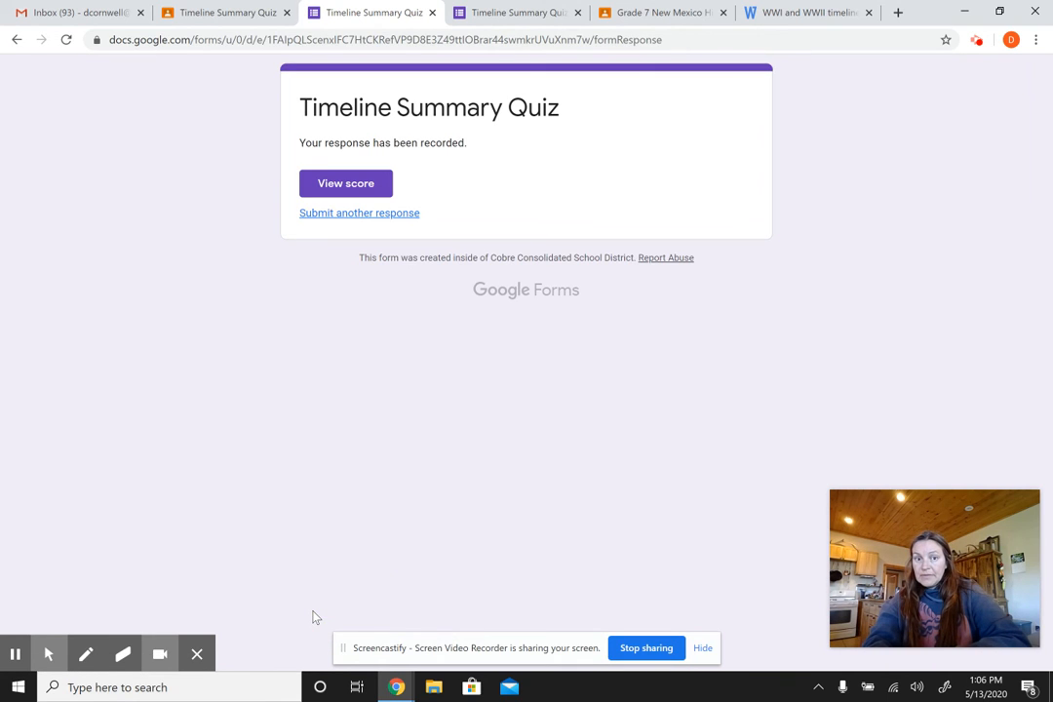
left_click(343, 189)
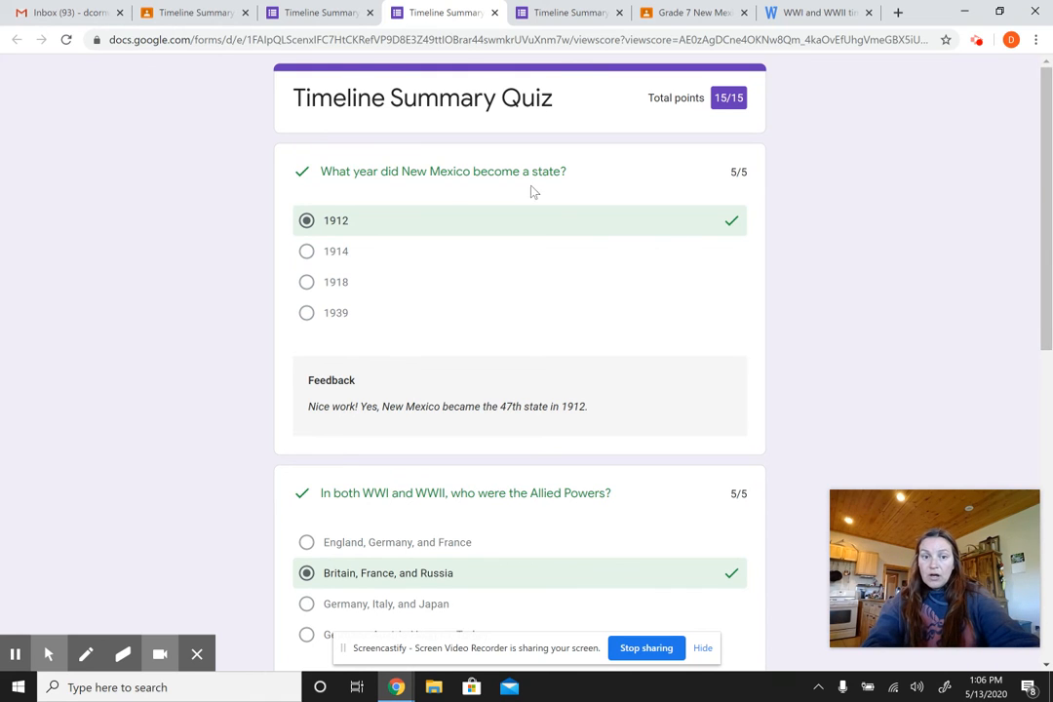
Review the answer feedback for each question on the quiz score page
left_click_drag(1047, 167, 1047, 245)
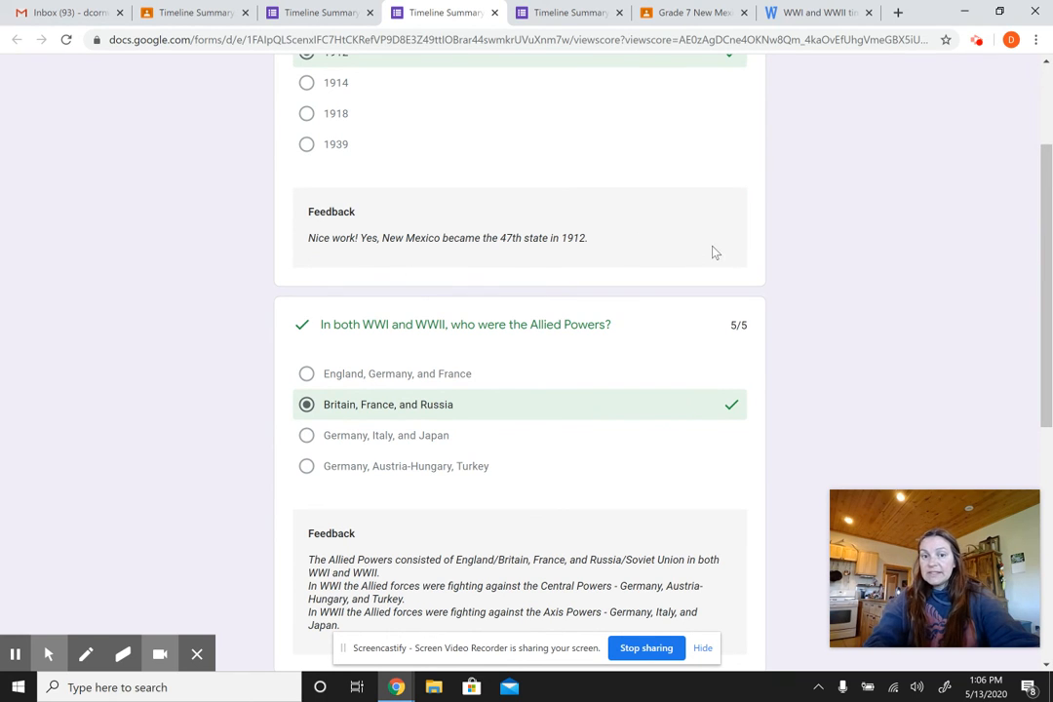
left_click_drag(1043, 179, 1048, 265)
left_click_drag(1049, 283, 1022, 277)
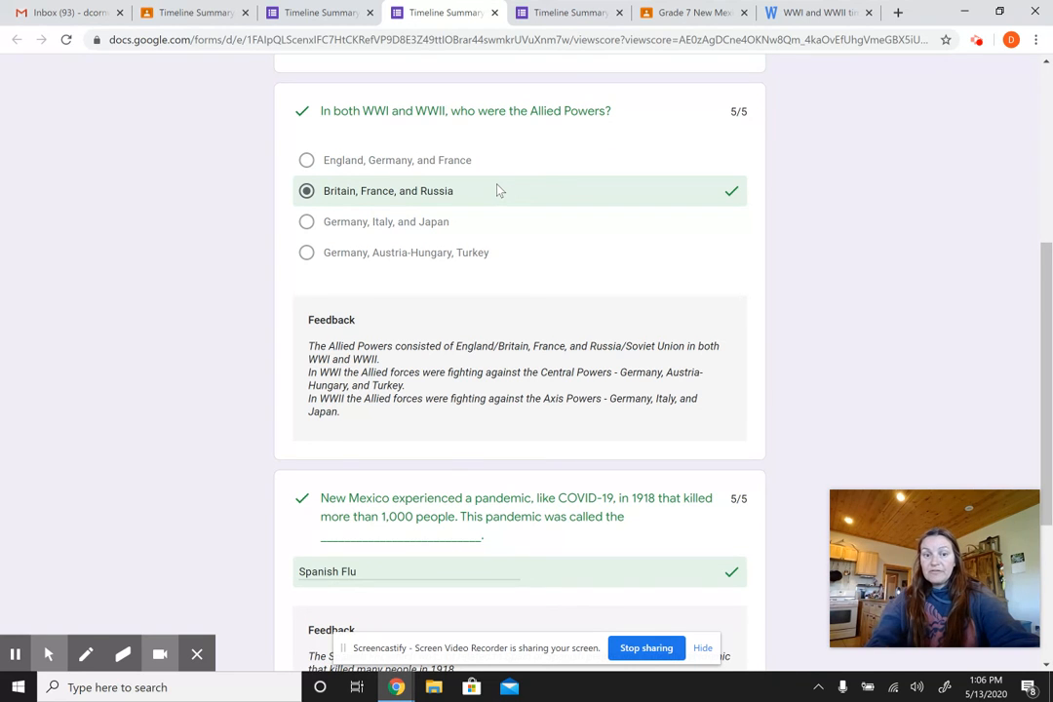
left_click_drag(1042, 341, 1044, 478)
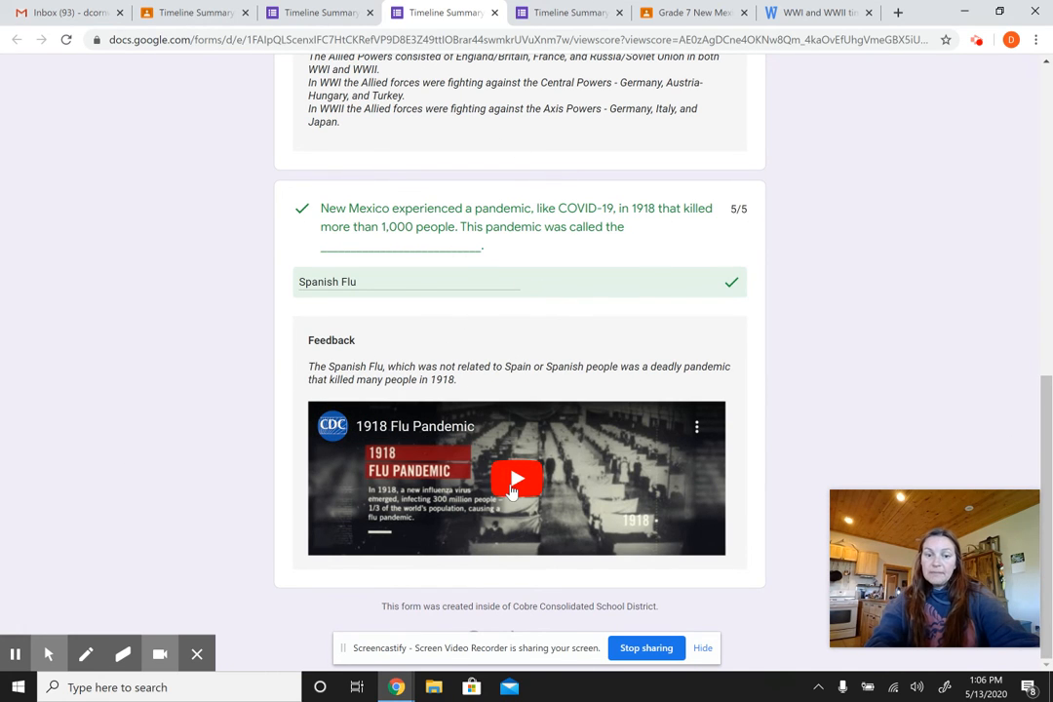
Play the 1918 Flu Pandemic video in the pandemic question's feedback and pause it
left_click(514, 484)
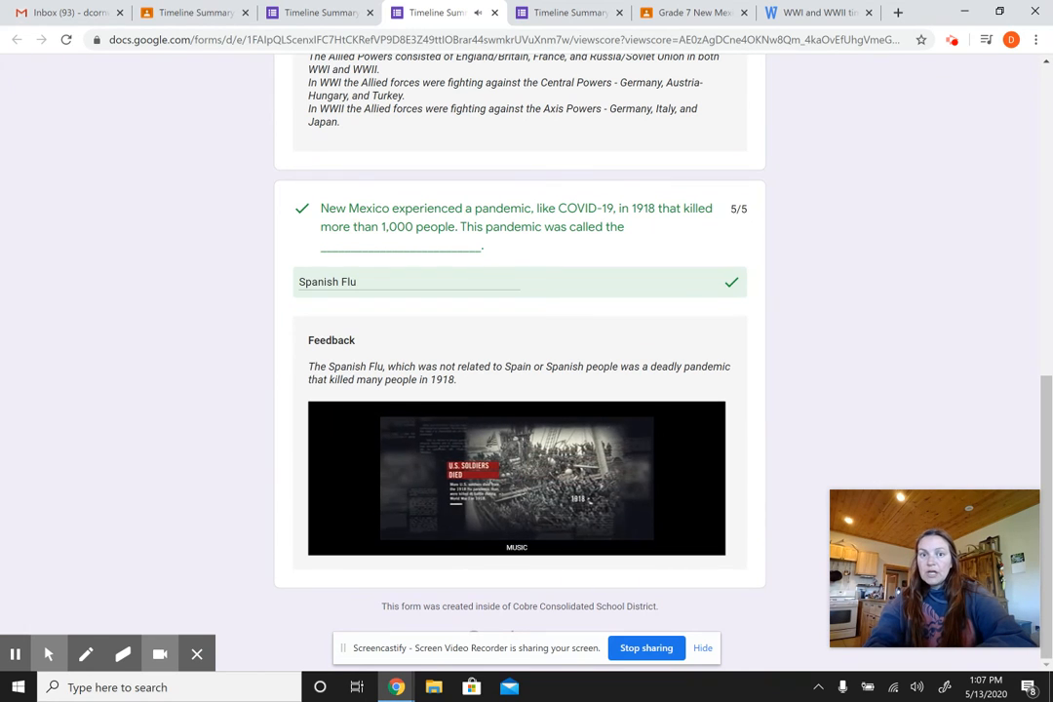
mouse_move(523, 438)
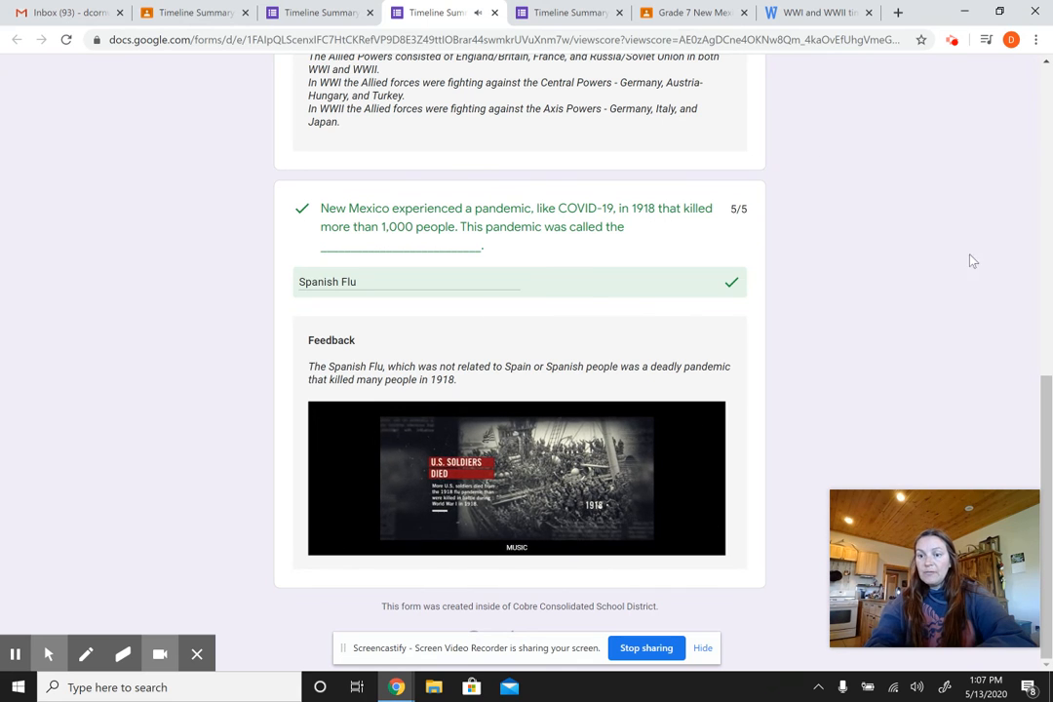
mouse_move(553, 462)
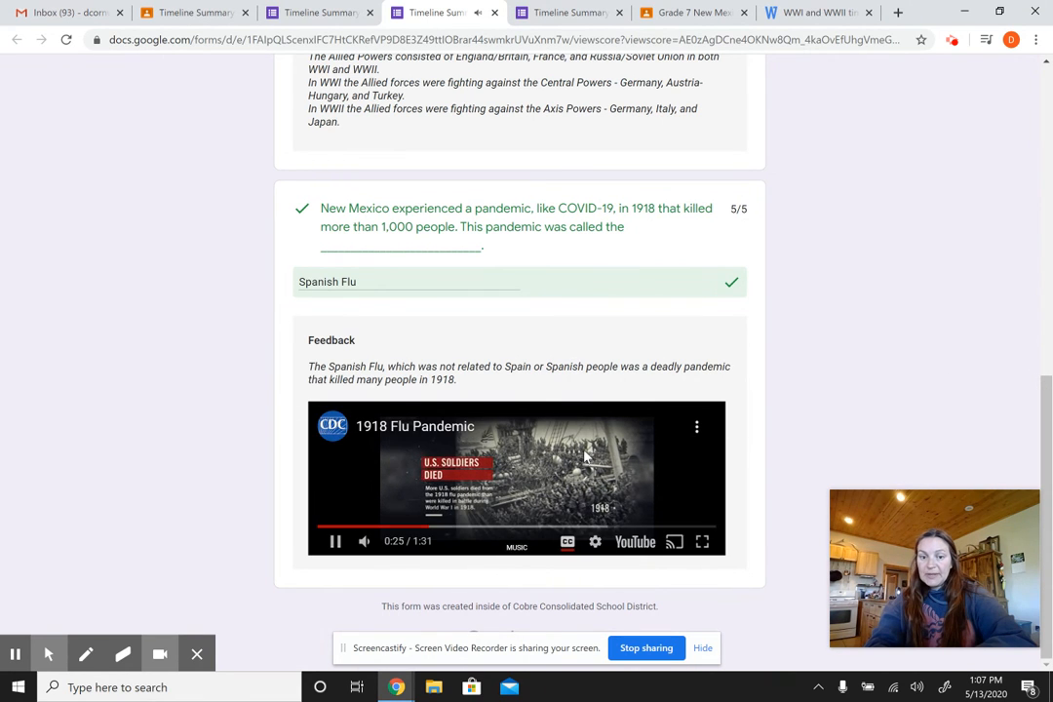
left_click(335, 541)
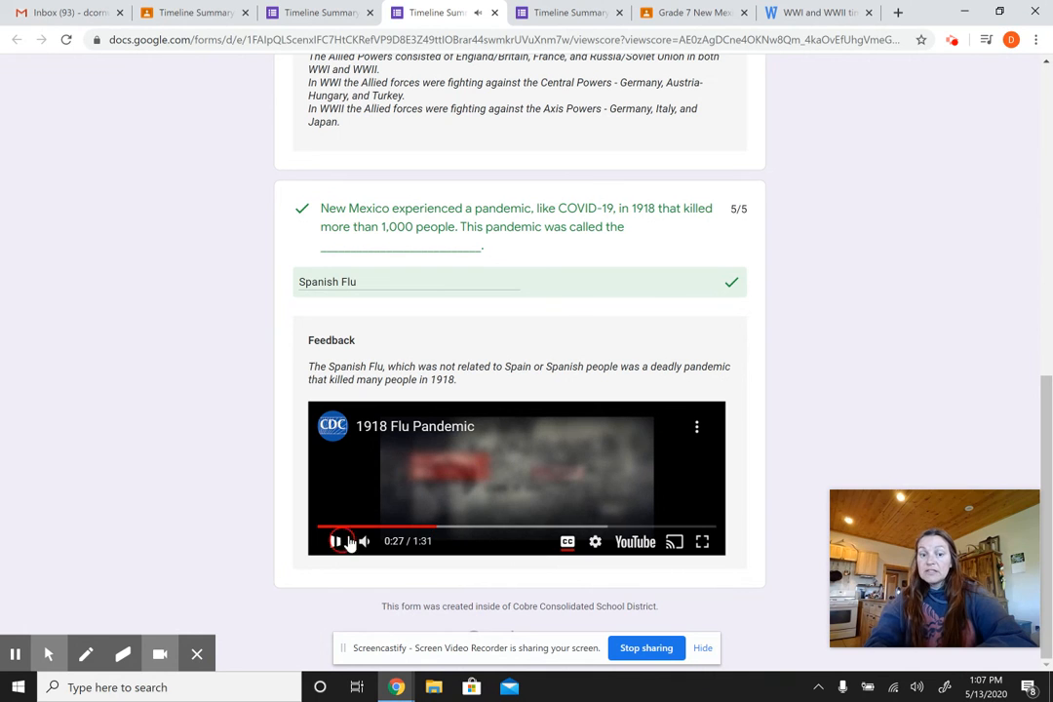
Close the quiz score page and the open quiz form pages to return to the class stream
scroll(1050, 400, "up", 15)
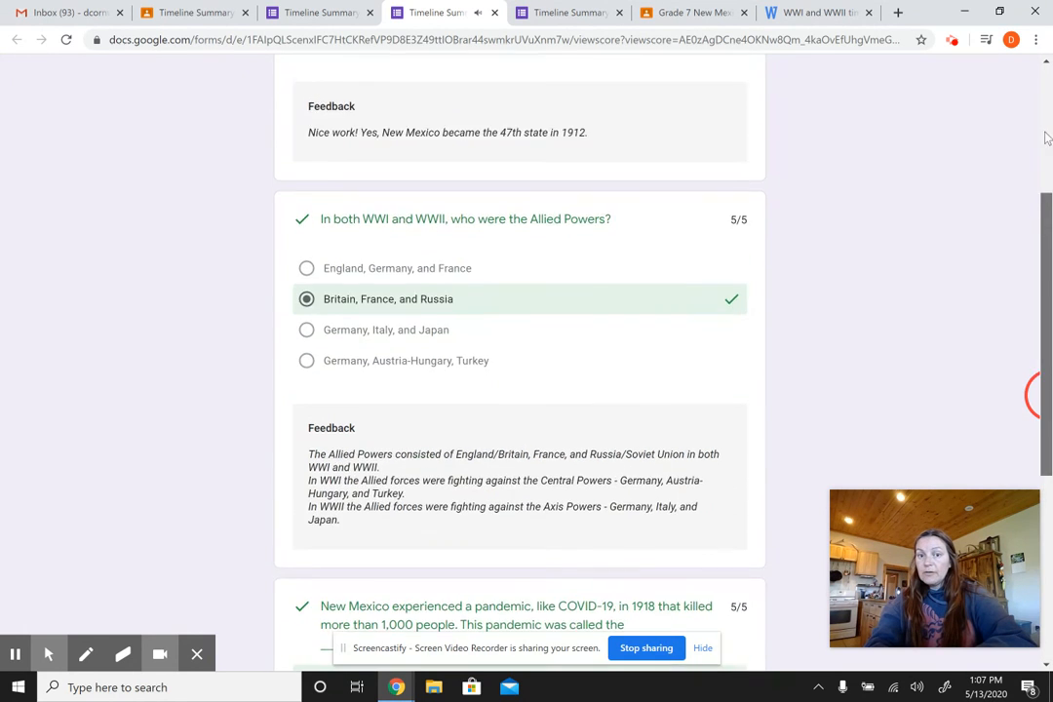
left_click(494, 12)
left_click(494, 13)
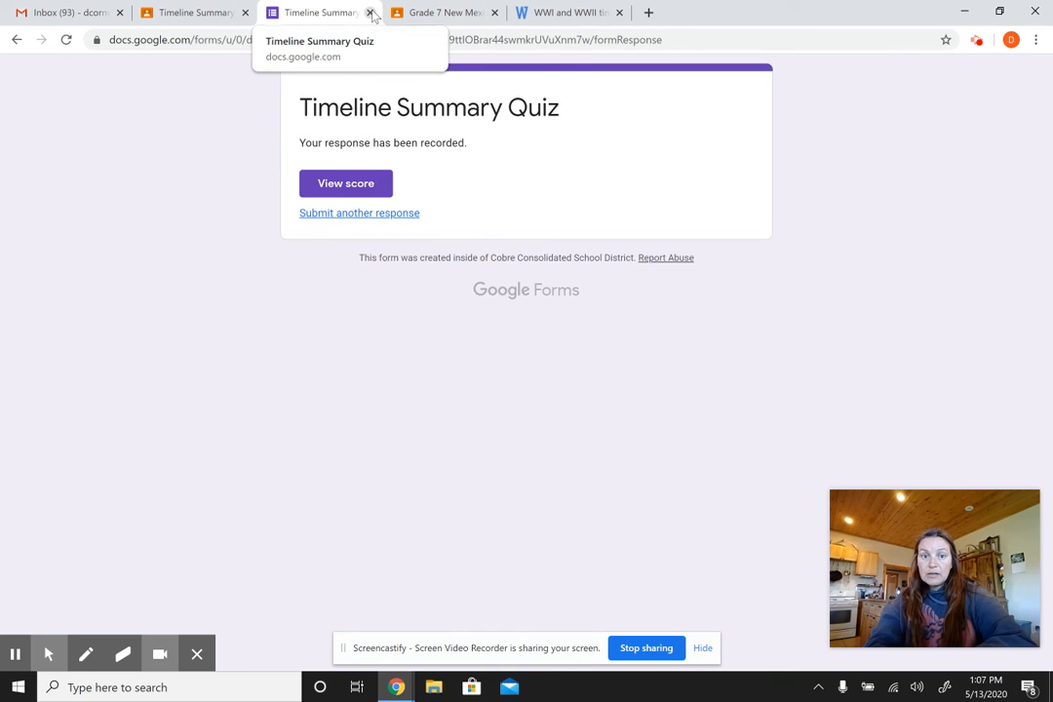
left_click(371, 12)
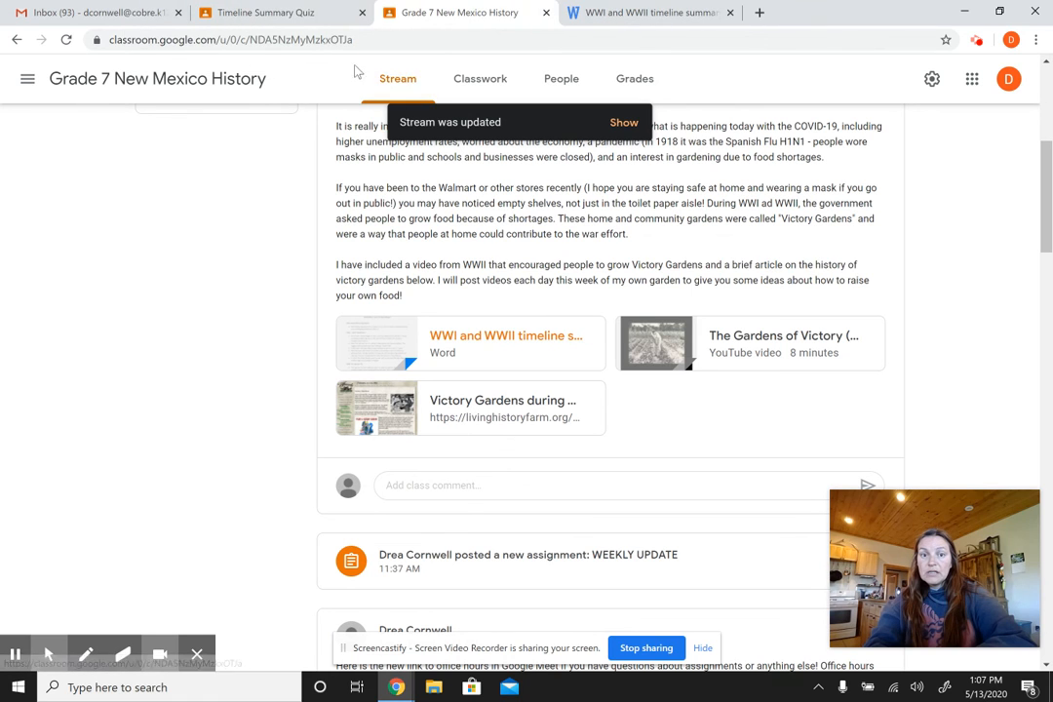
Open the Timeline Summary Quiz assignment from the class's classwork and view its student work page
left_click(469, 90)
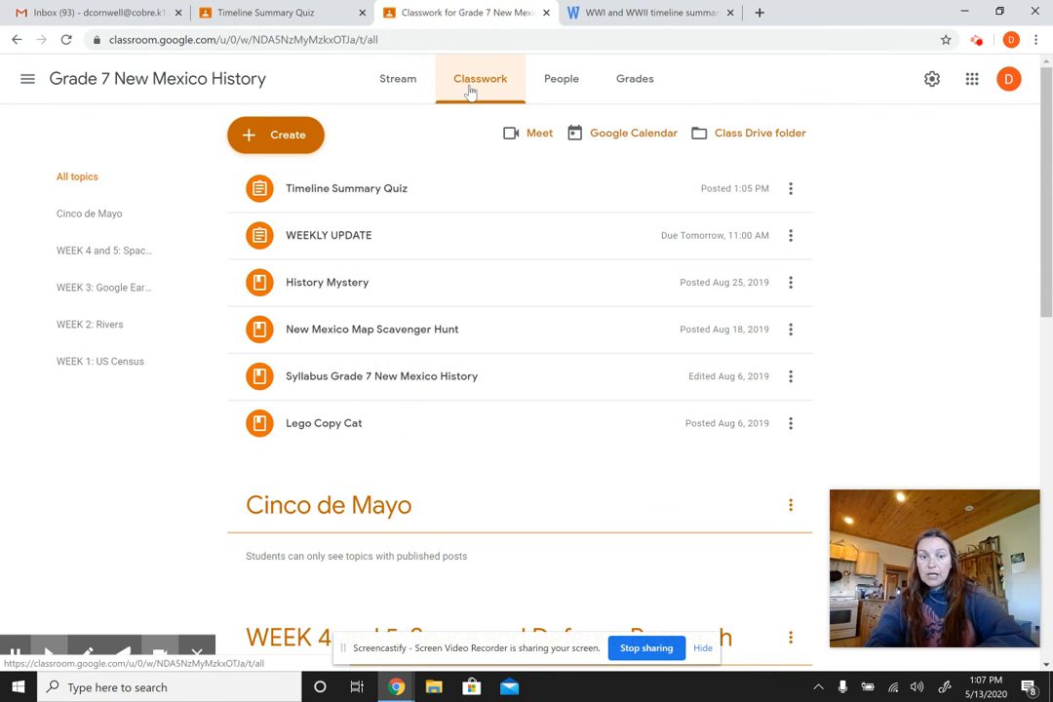
left_click(320, 194)
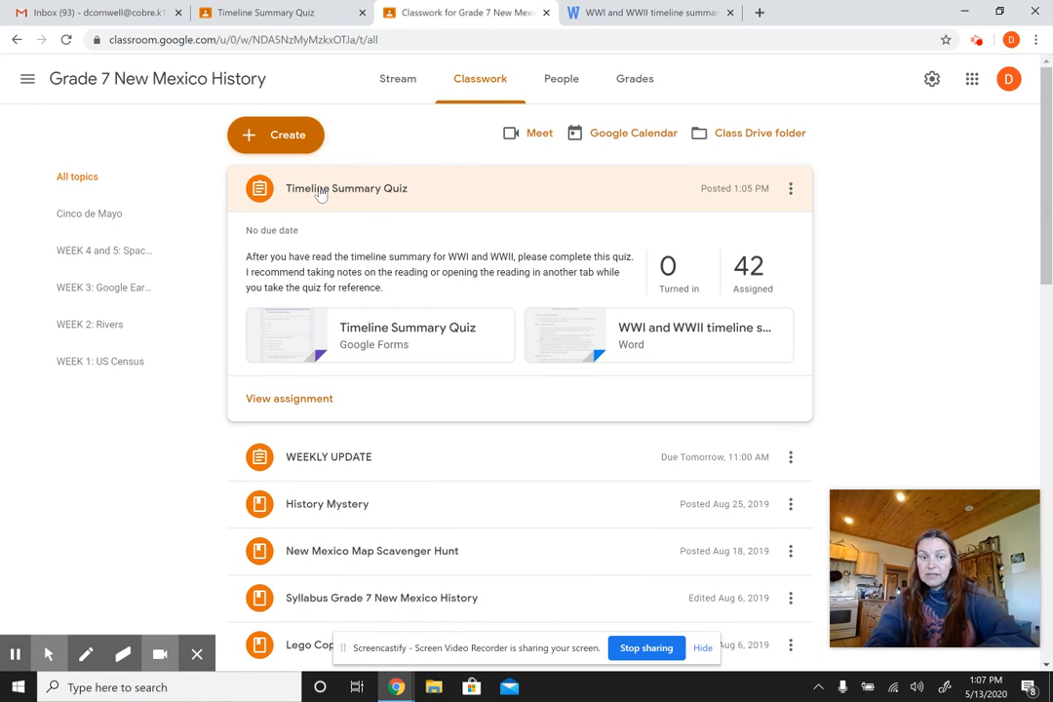
left_click(278, 402)
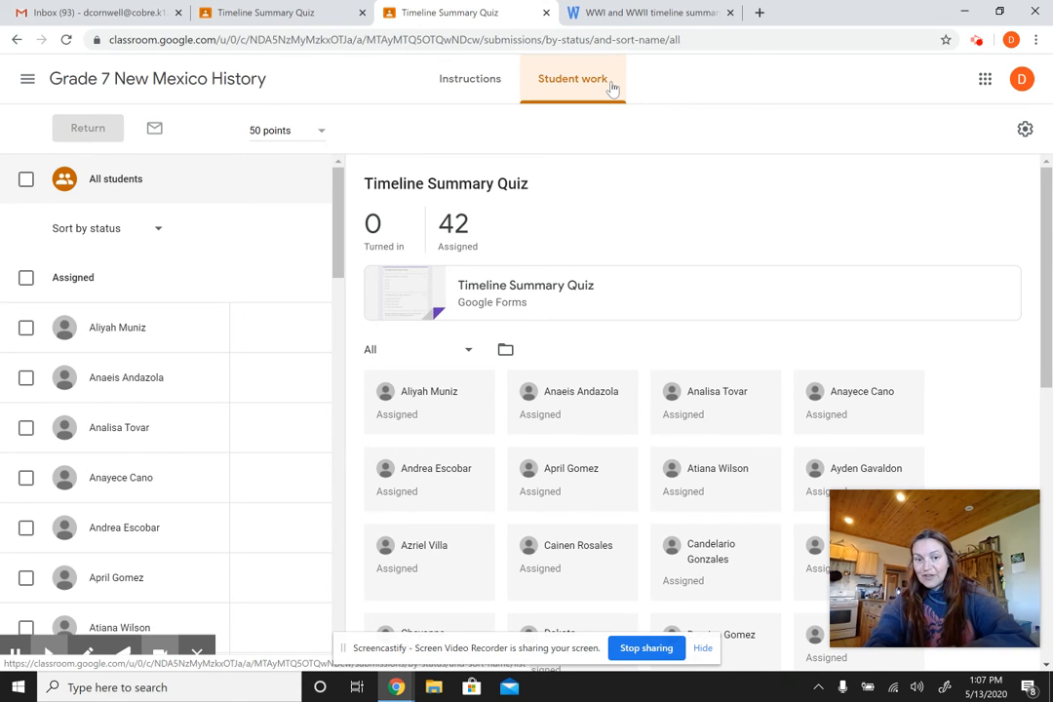
left_click(469, 81)
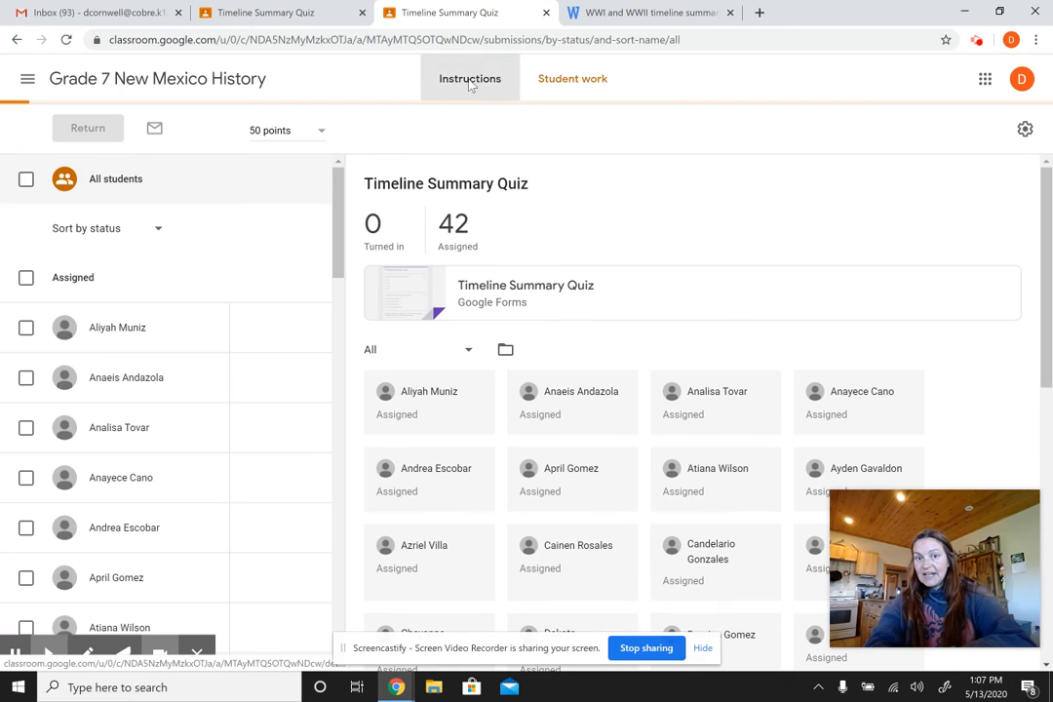
left_click(552, 84)
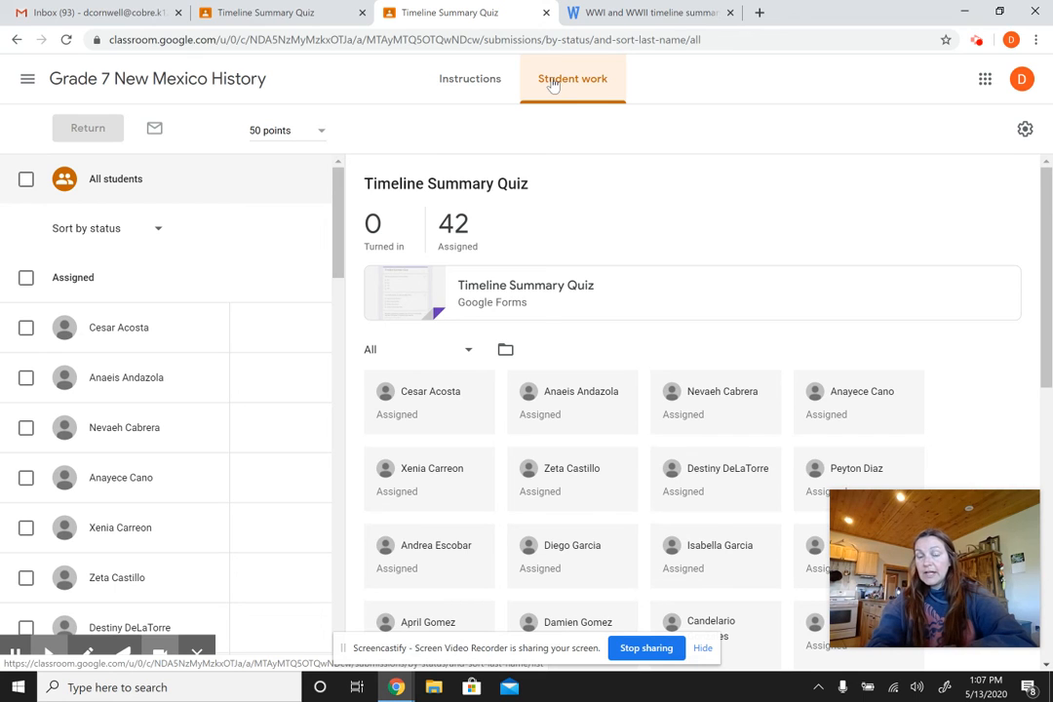
Switch to Google Drive and open the Timeline Summary Quiz form from My Drive
left_click(985, 80)
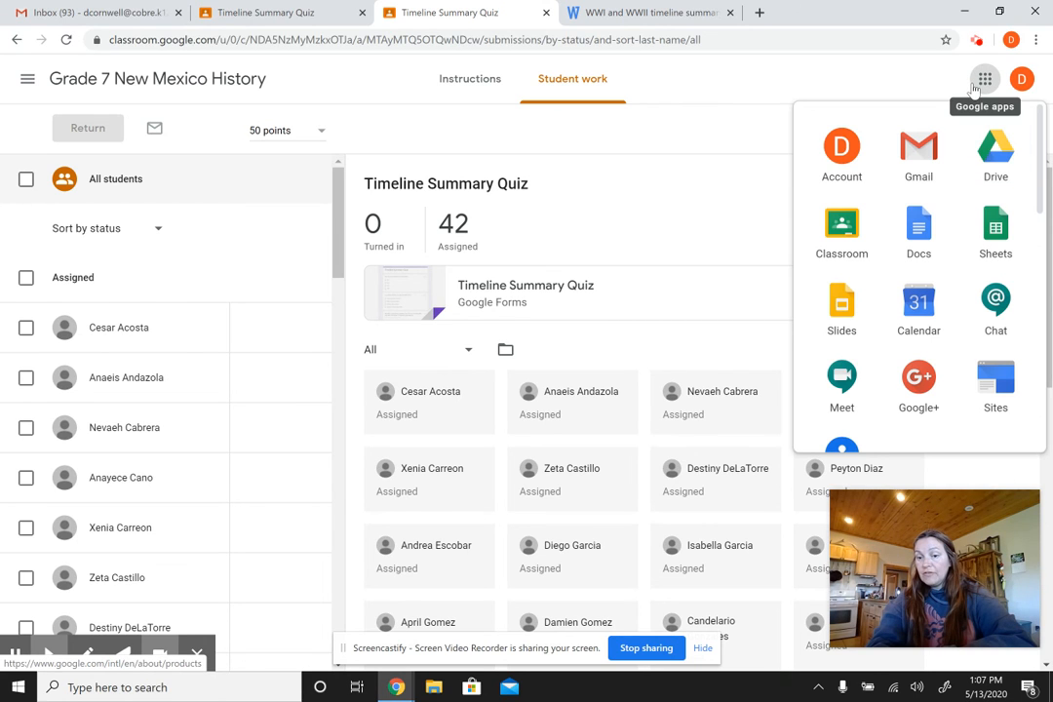
left_click(996, 151)
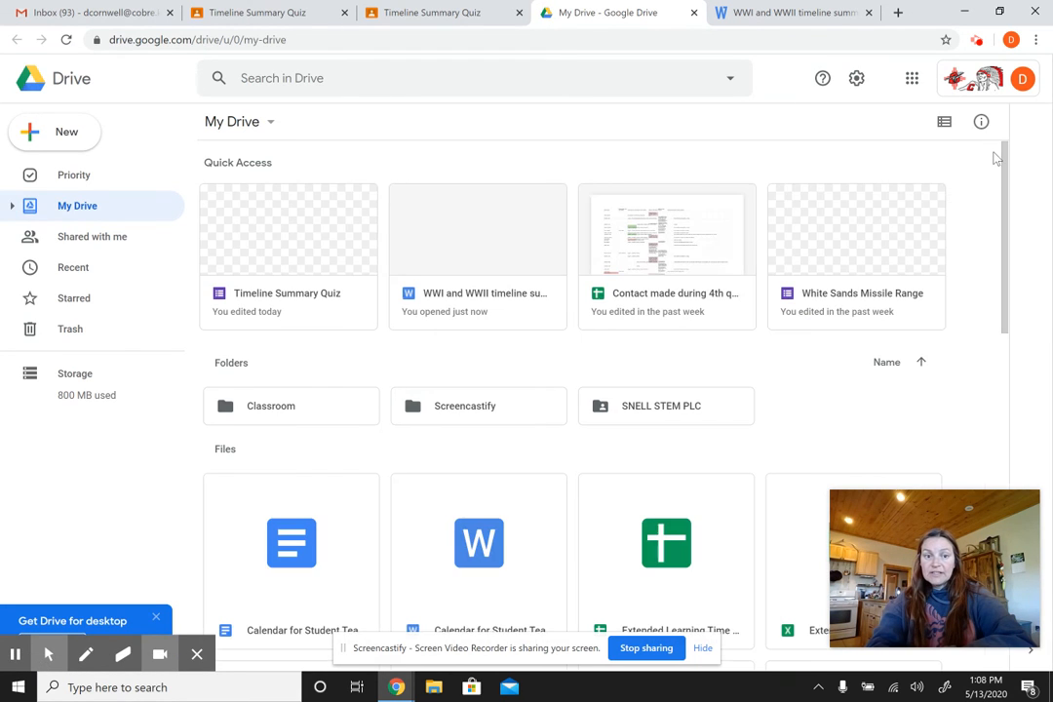
left_click(303, 230)
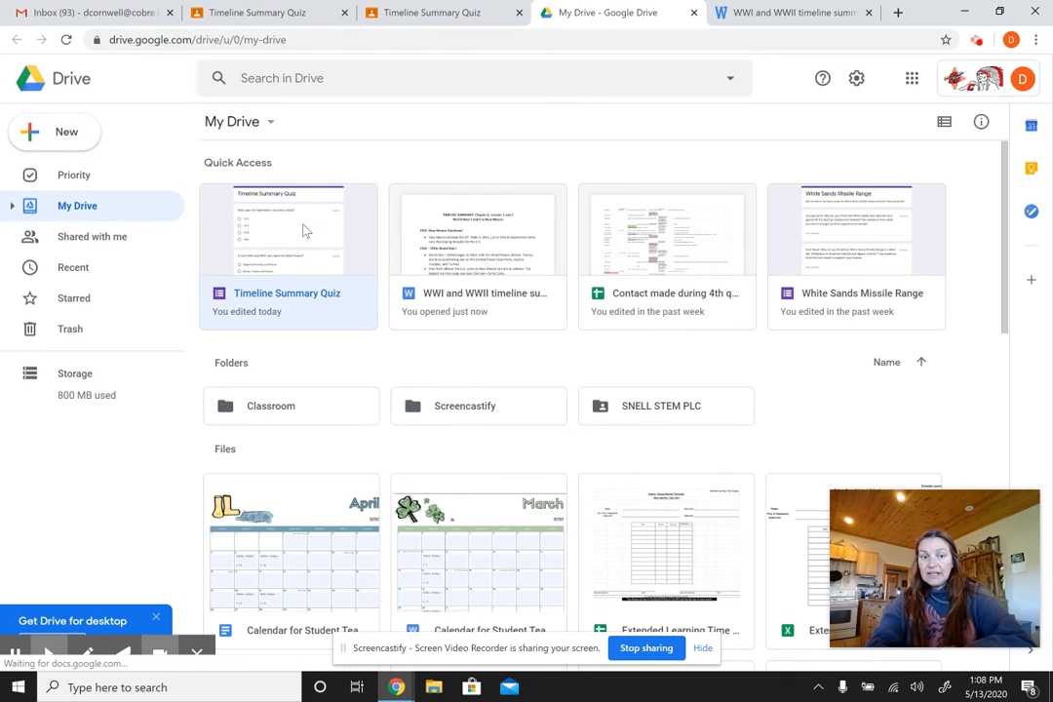
left_click(293, 298)
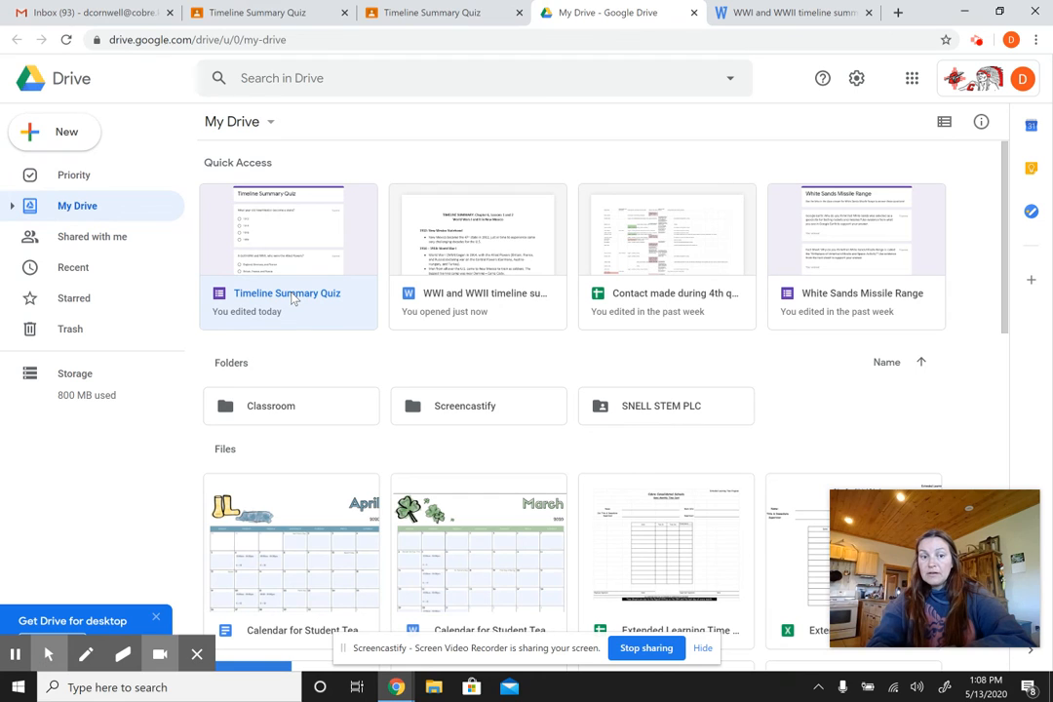
double_click(294, 298)
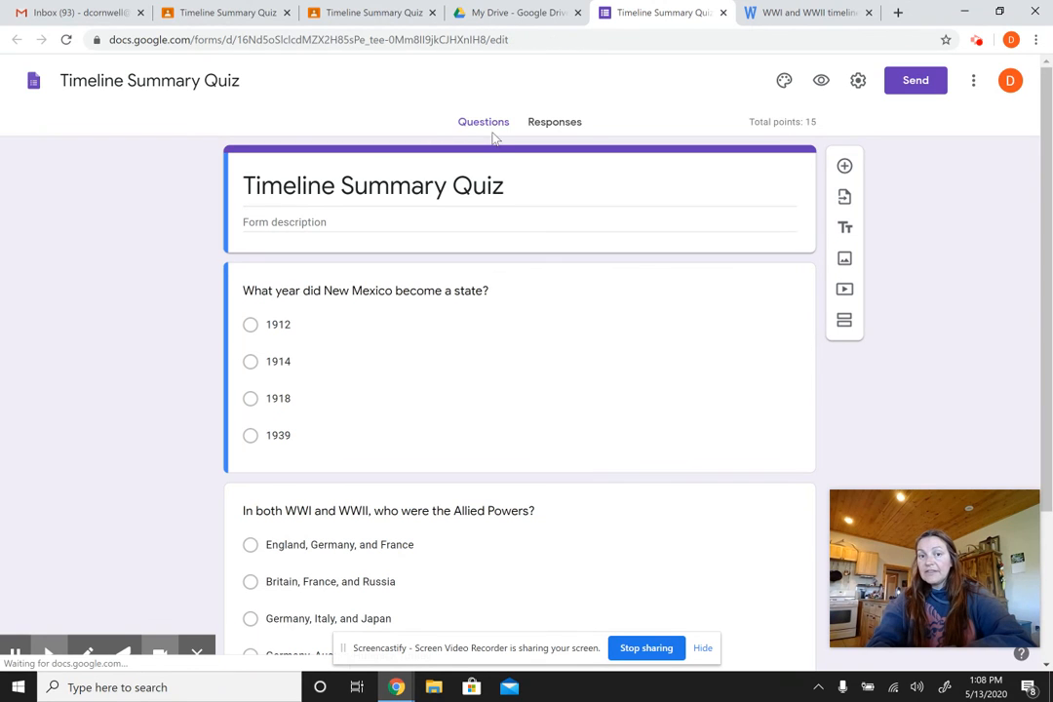
Review the response summary of the Timeline Summary Quiz, including the score distribution and the statehood question's results
left_click(549, 122)
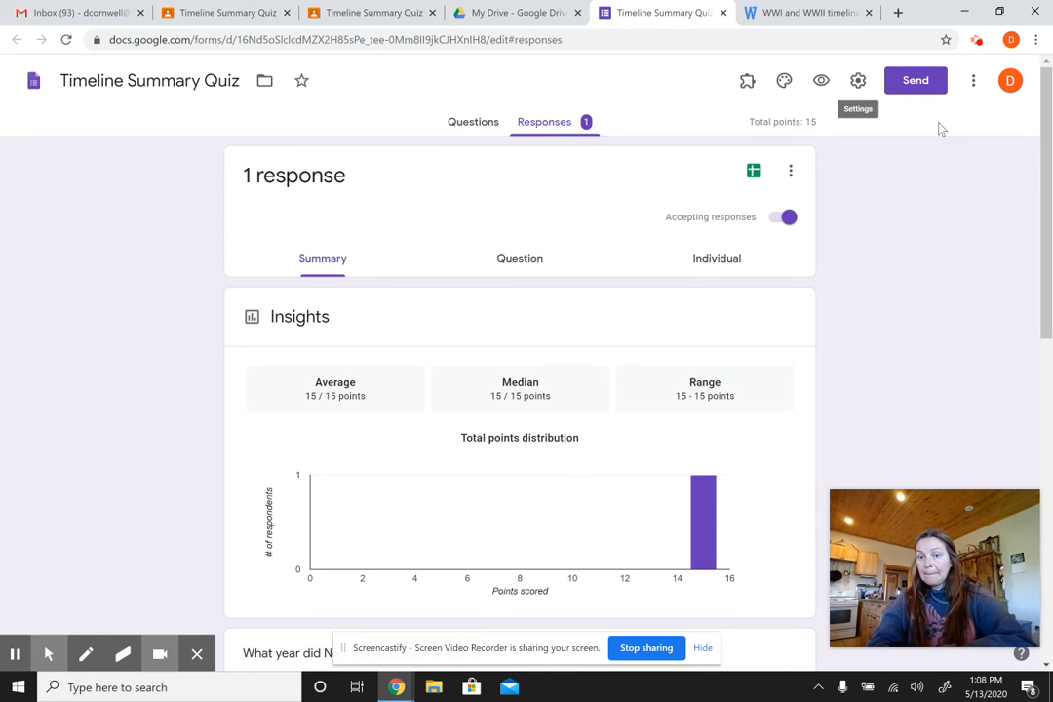
left_click_drag(1049, 147, 1029, 254)
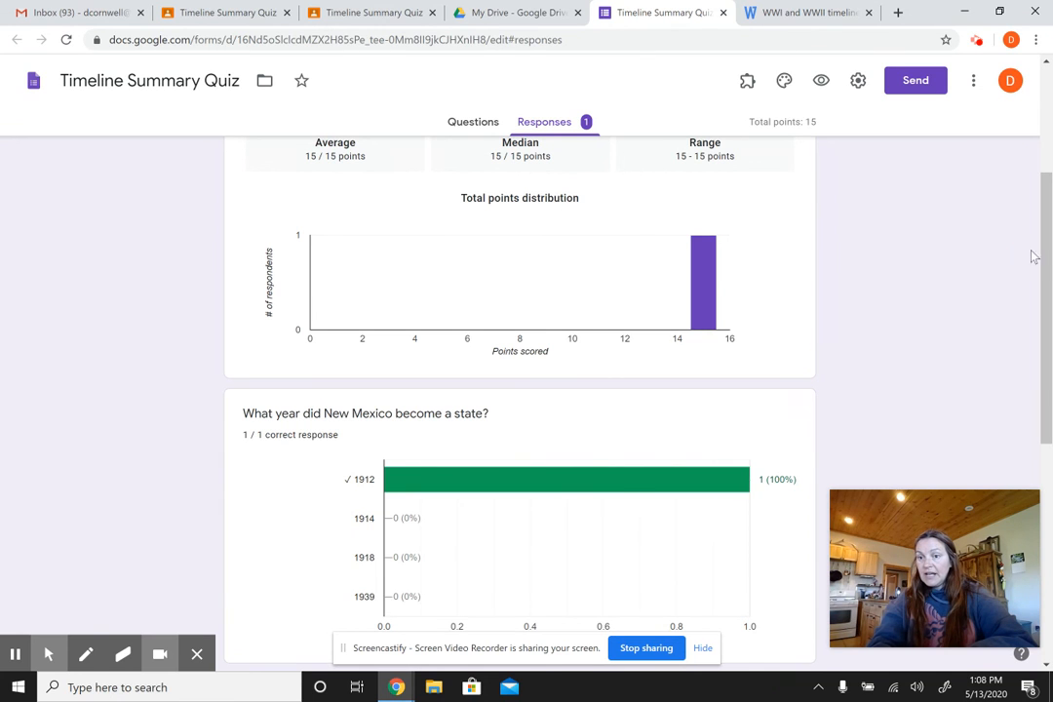
left_click_drag(1049, 261, 1046, 107)
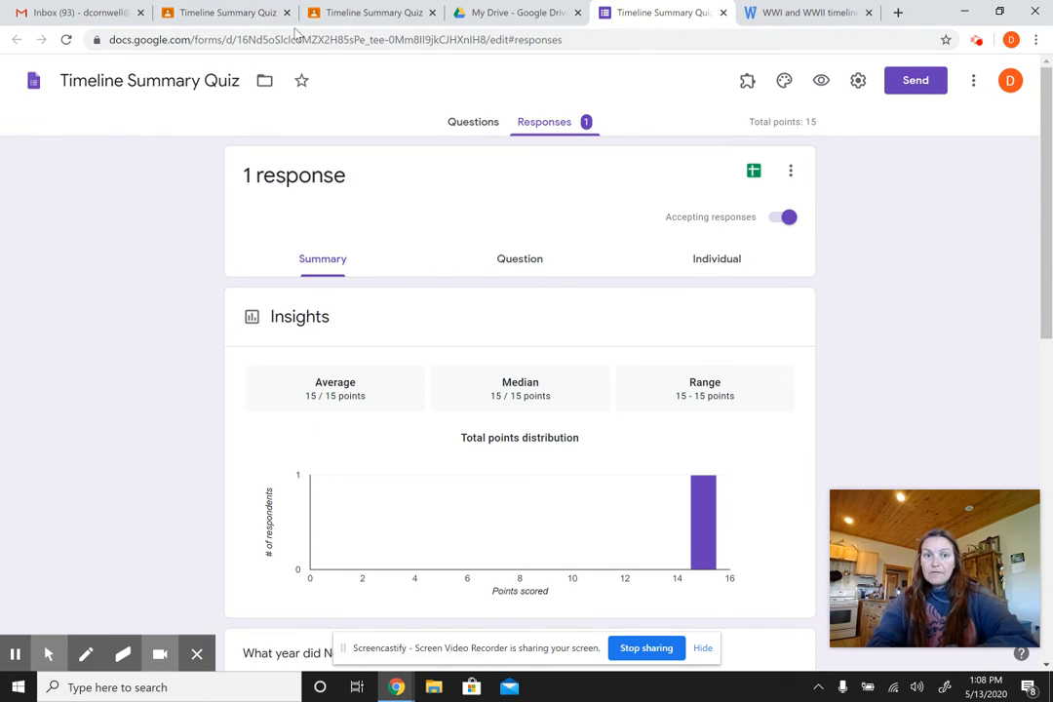
Return to Google Drive, search for "mars facts", and open the Mars Facts form
left_click(532, 13)
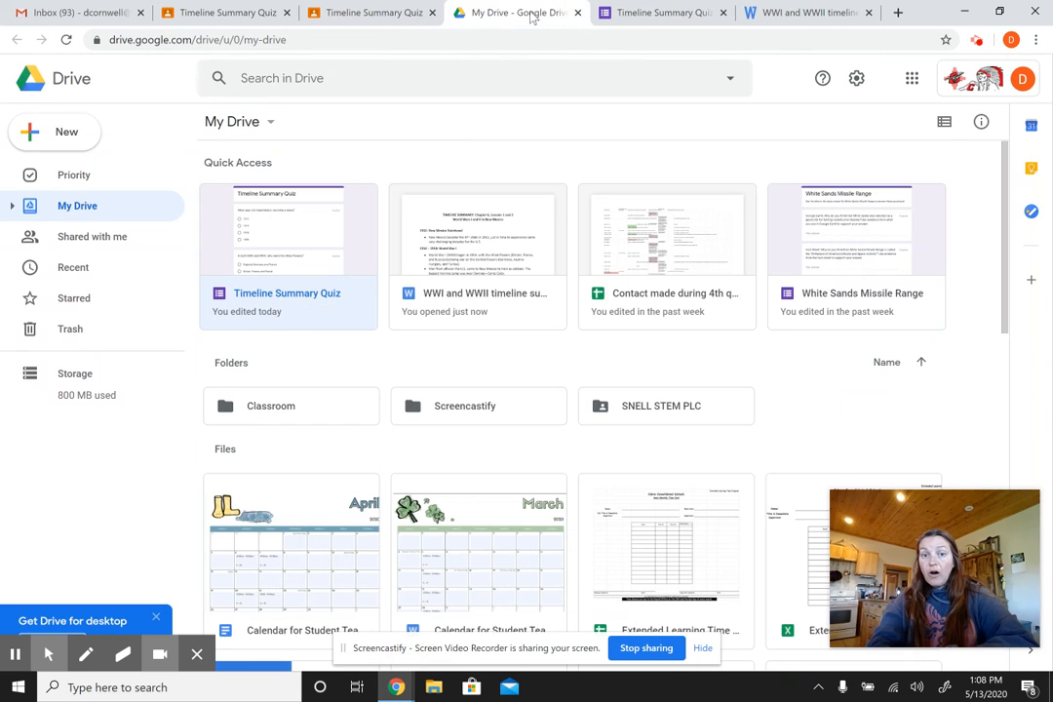
left_click(246, 80)
type("mar")
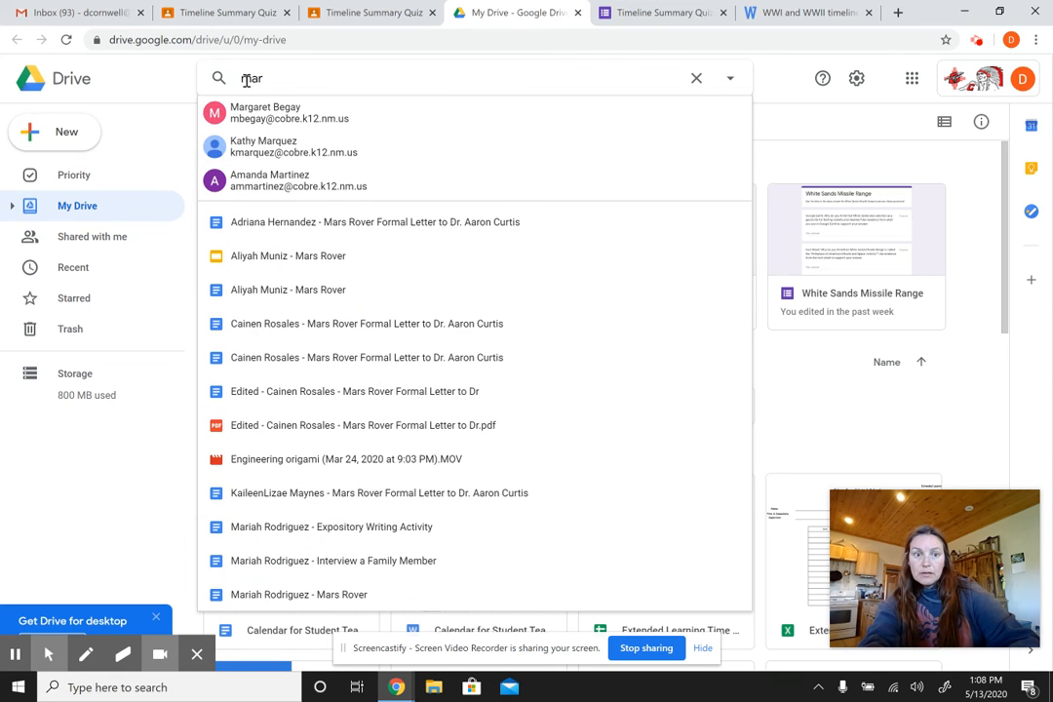
type("s f")
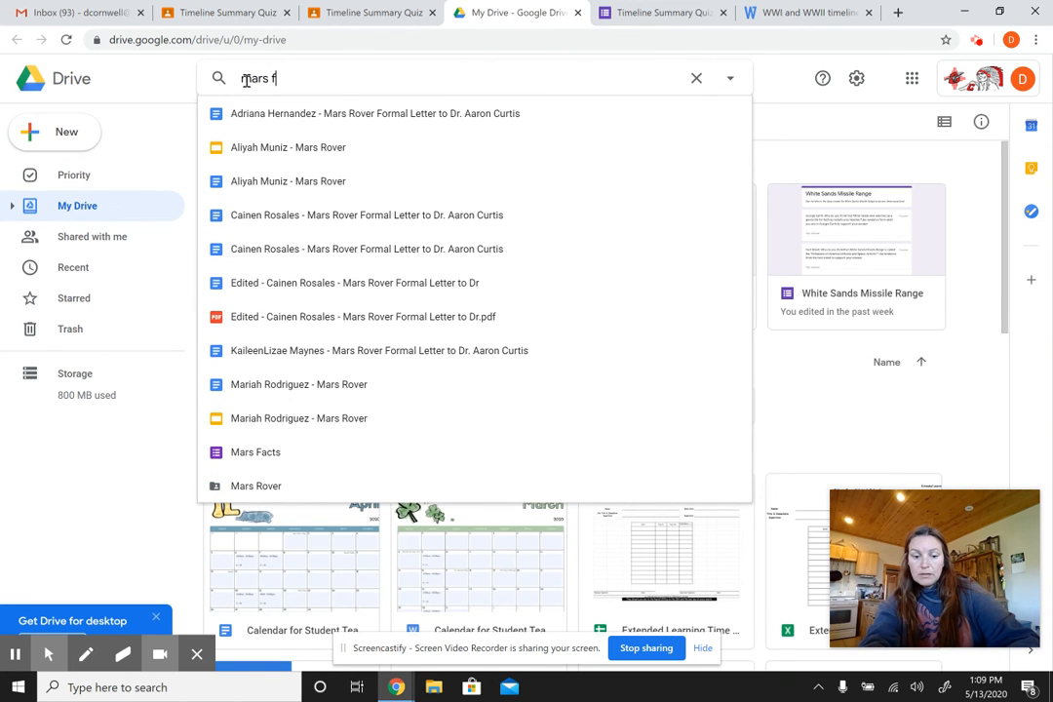
type("ac")
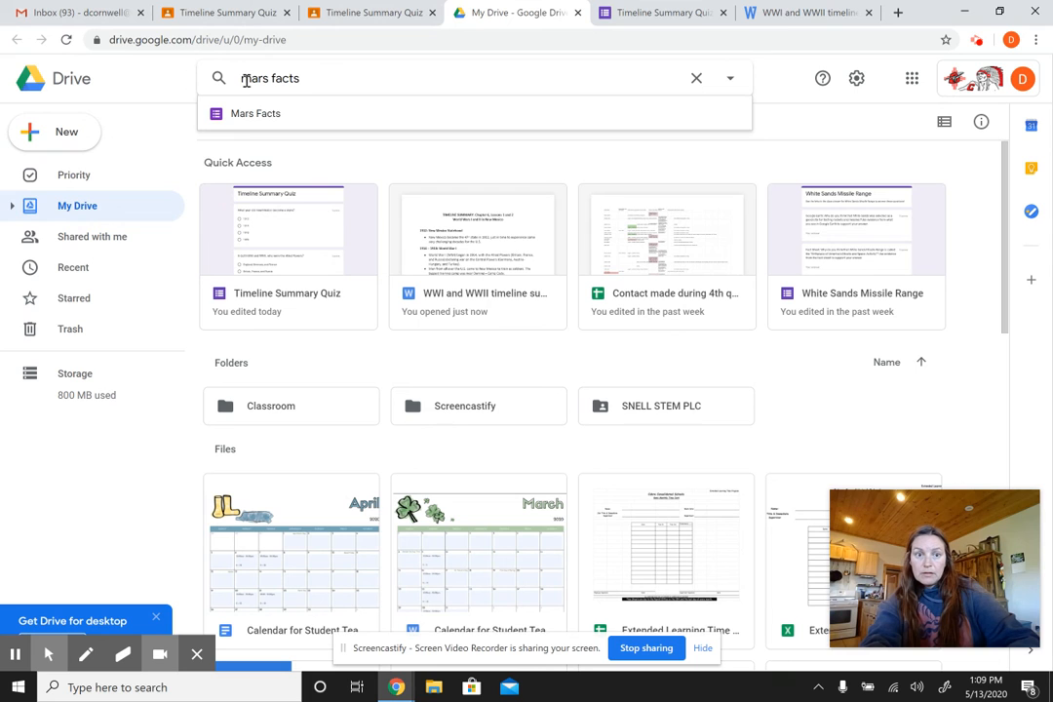
type("ts")
left_click(237, 113)
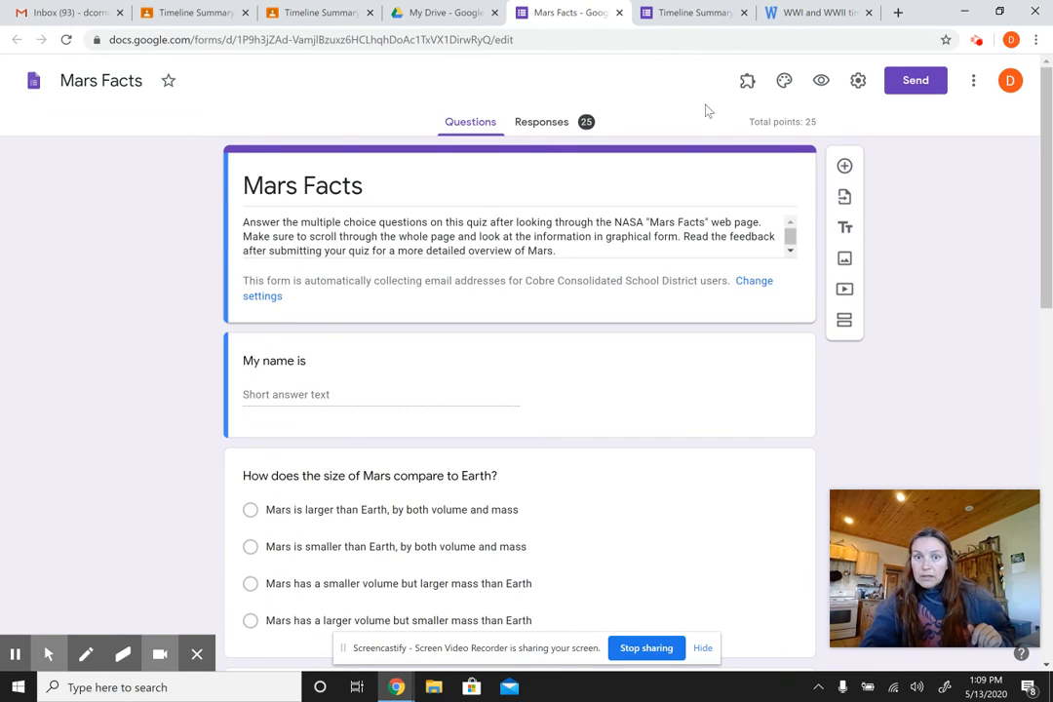
Close the open form, Drive, timeline document and Classroom pages, leaving only the Gmail inbox open
left_click(618, 13)
left_click(617, 13)
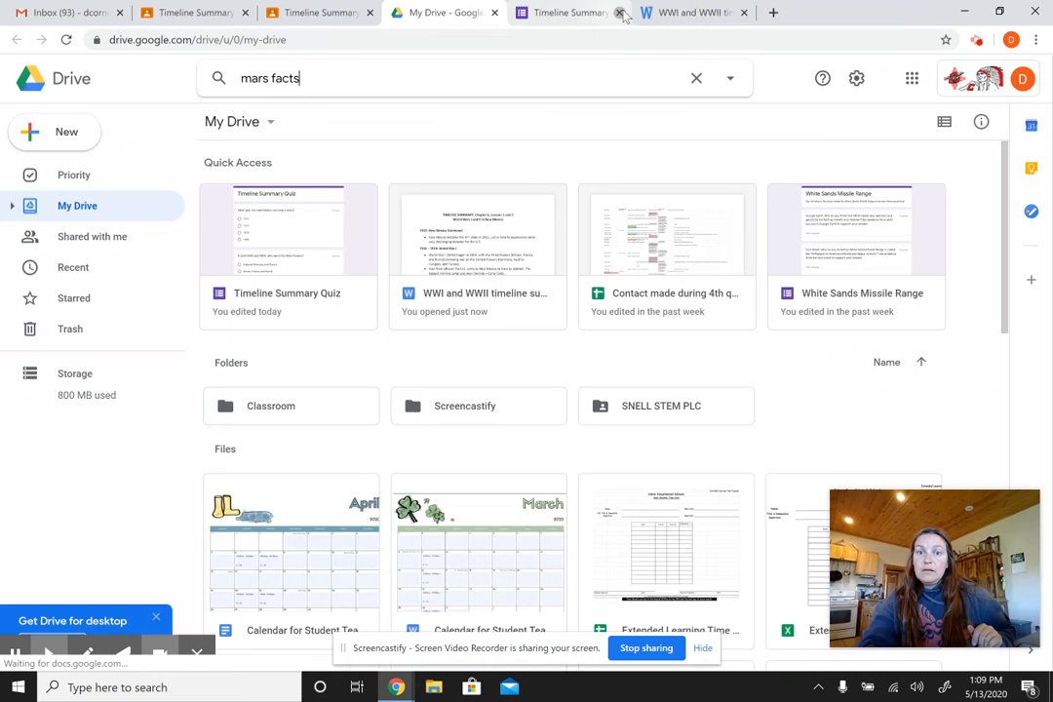
left_click(494, 12)
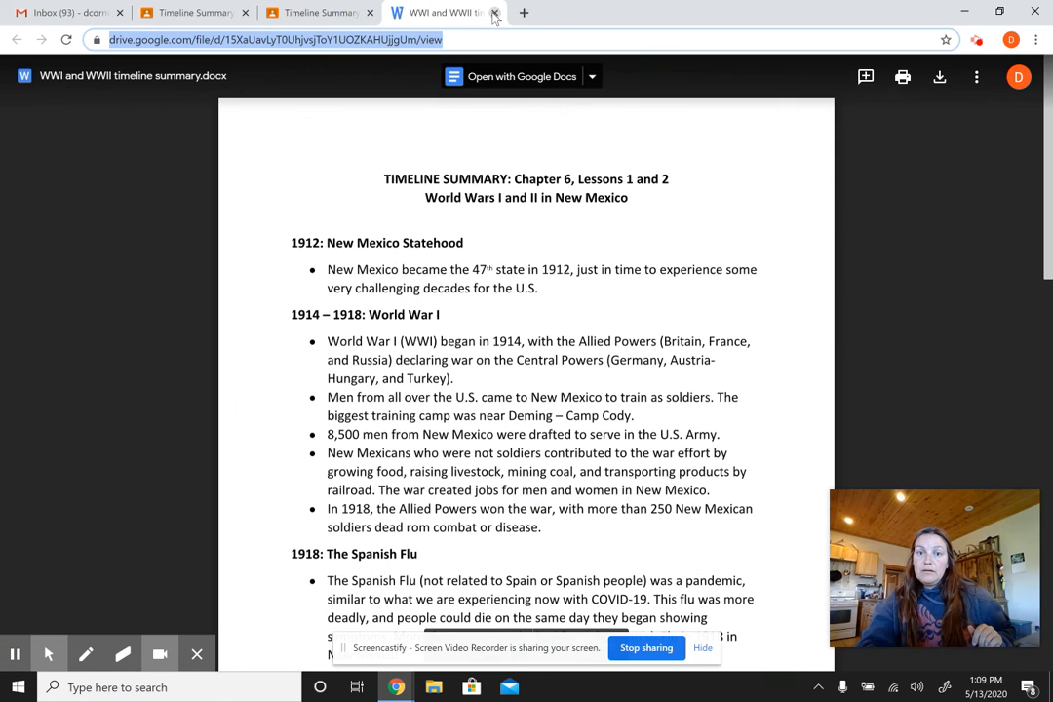
left_click(977, 42)
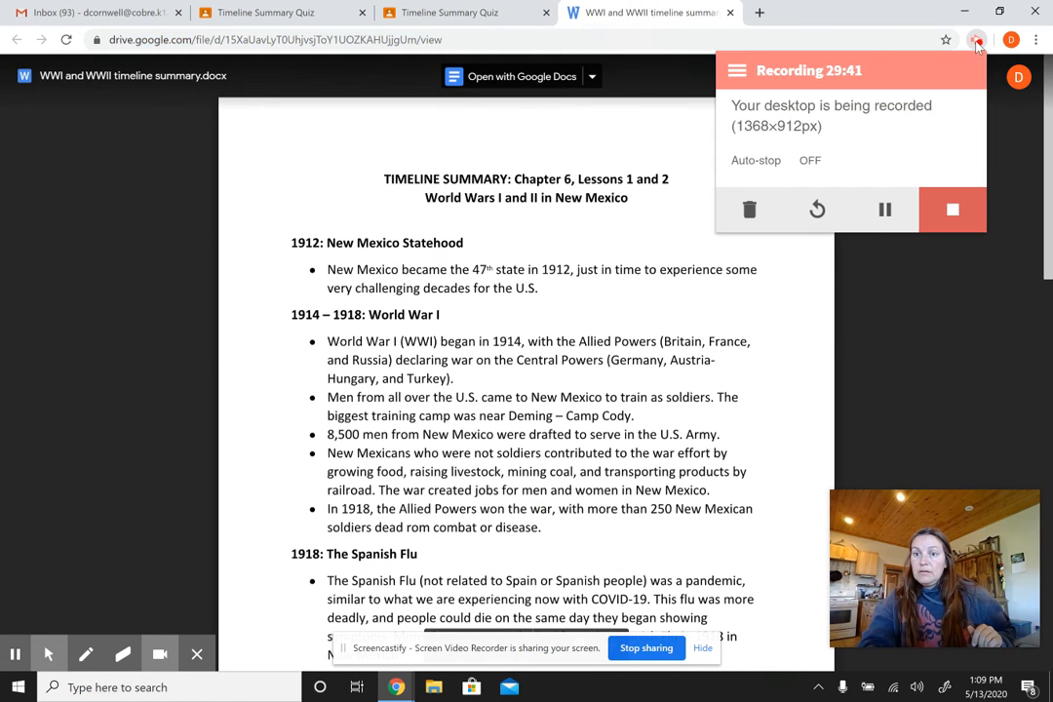
left_click(730, 13)
left_click(730, 13)
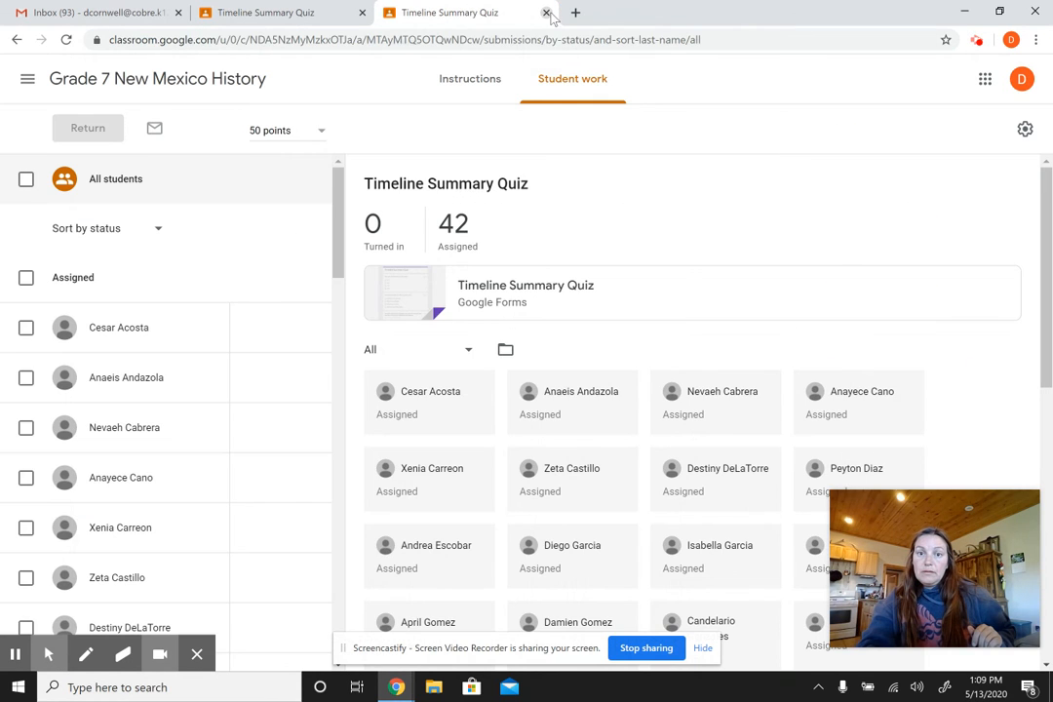
left_click(547, 13)
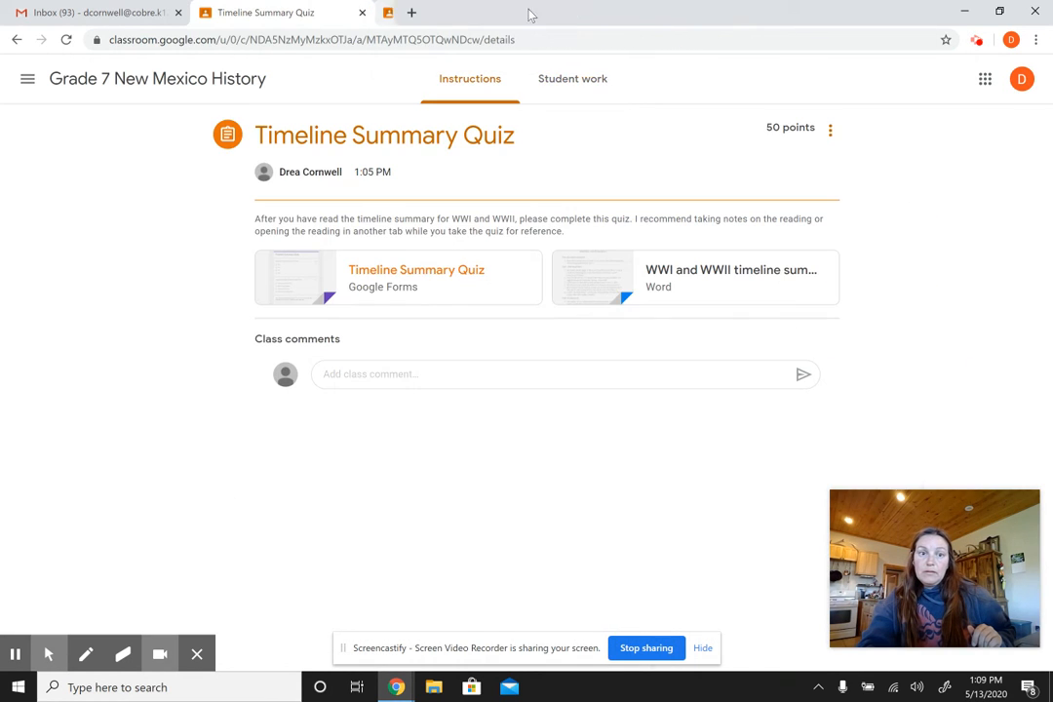
left_click(361, 13)
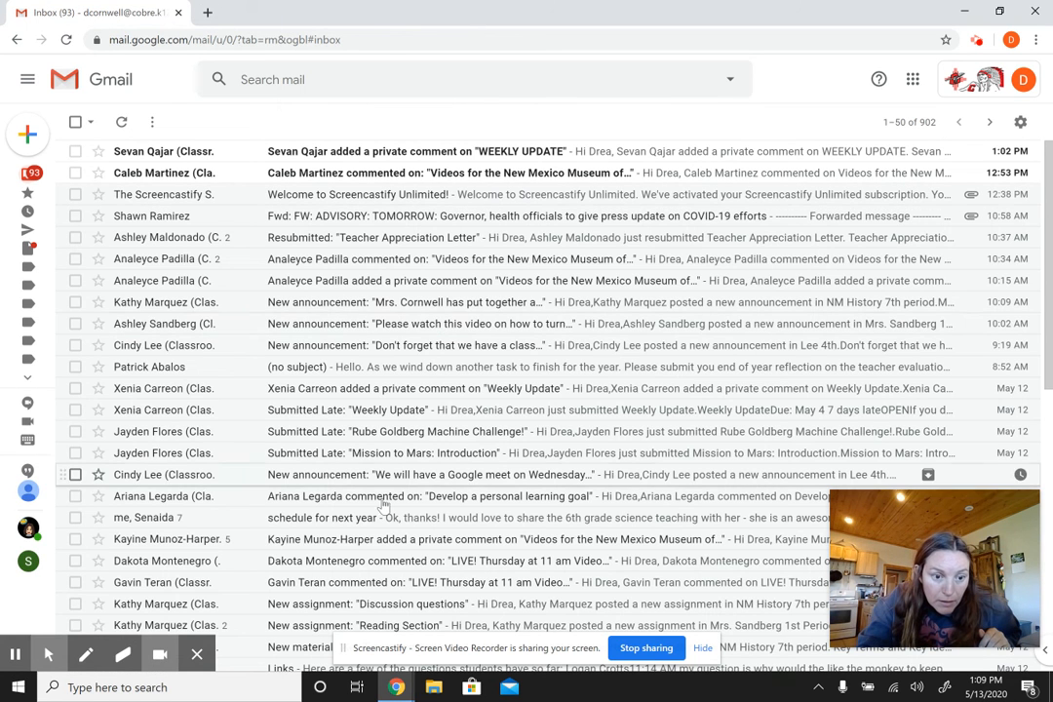
Search the mailbox for messages involving the suggested contact matching "mar"
left_click(336, 85)
type("mar")
left_click(276, 120)
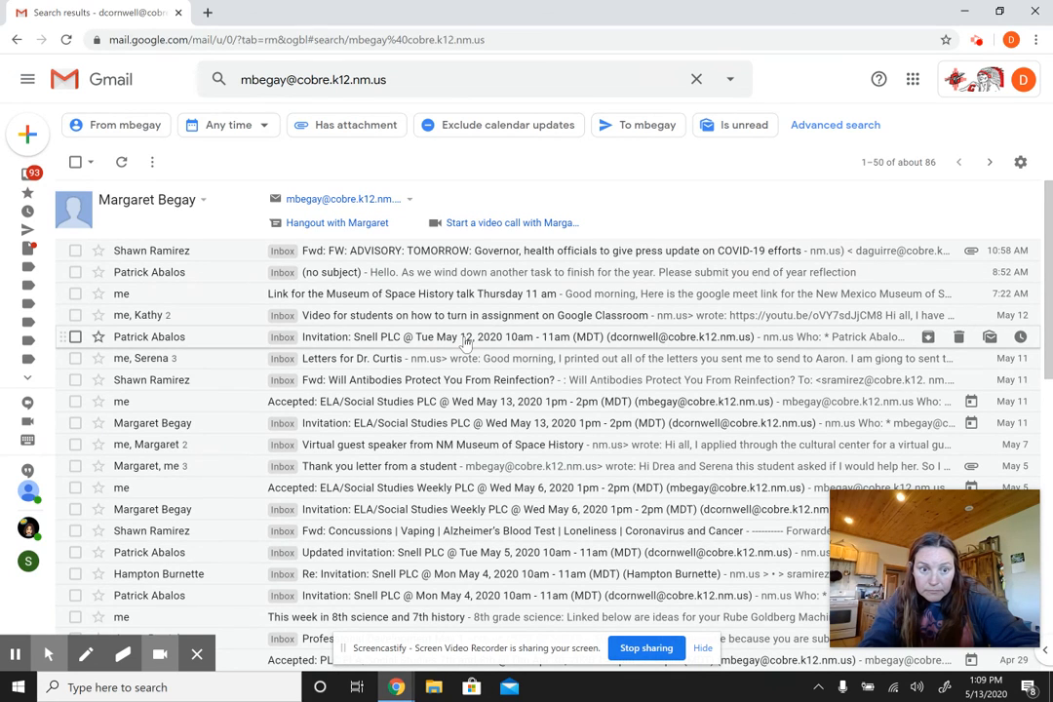
Open the ELA/Social Studies PLC invitation for Wed May 13, 2020 and set the screen recorder's auto-stop to OFF
left_click(461, 422)
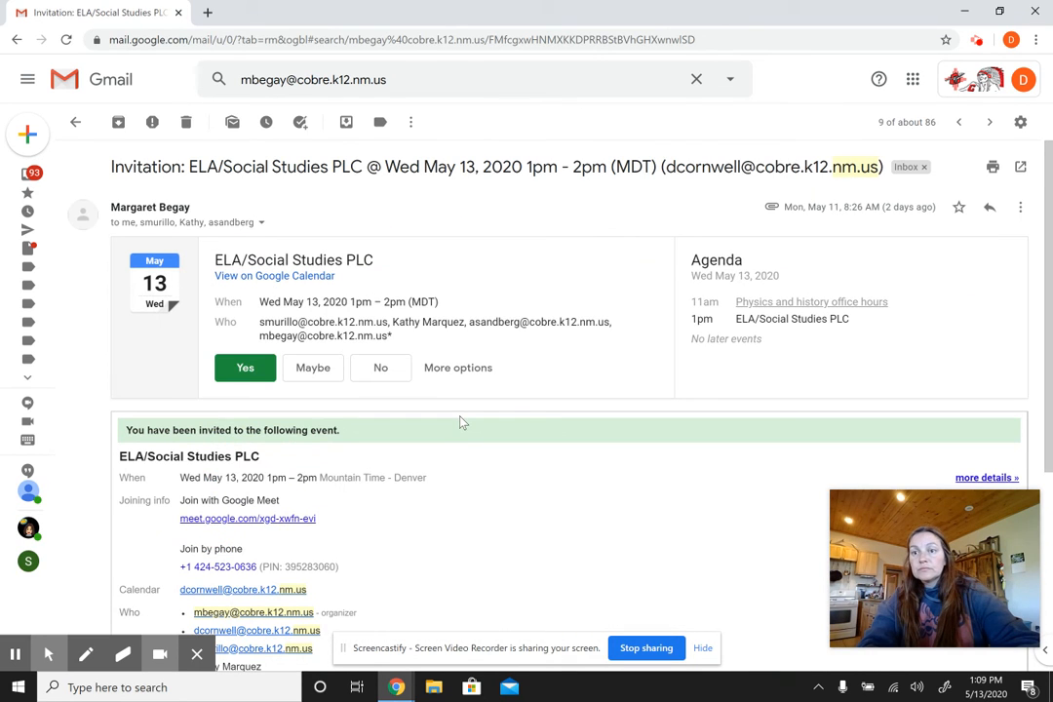
left_click(978, 40)
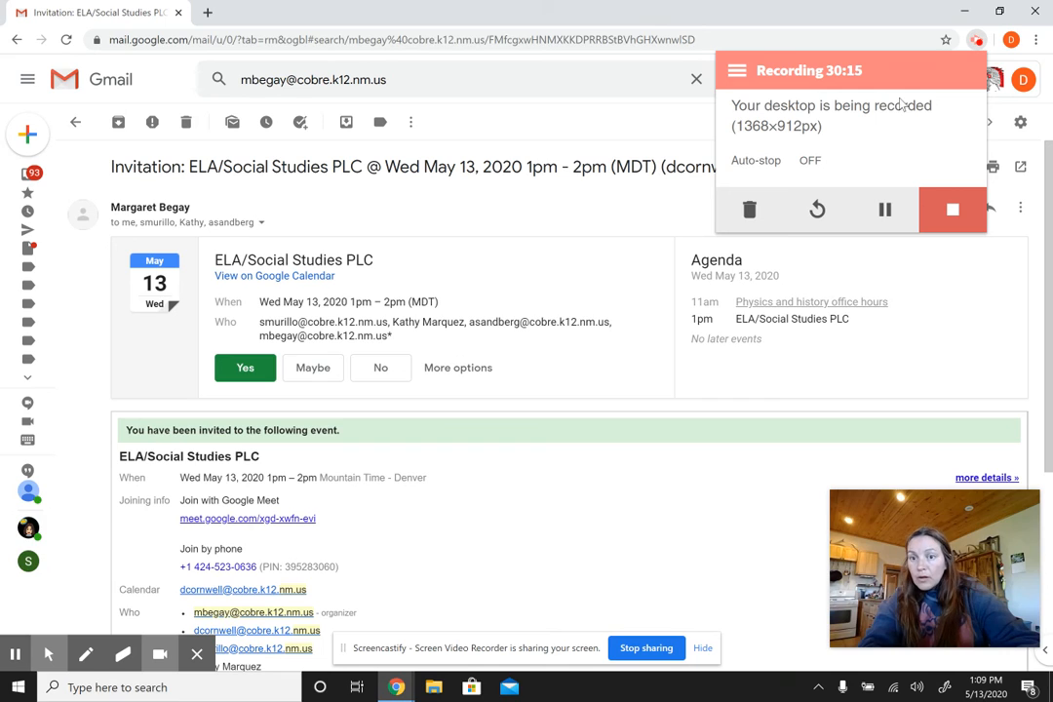
left_click(808, 160)
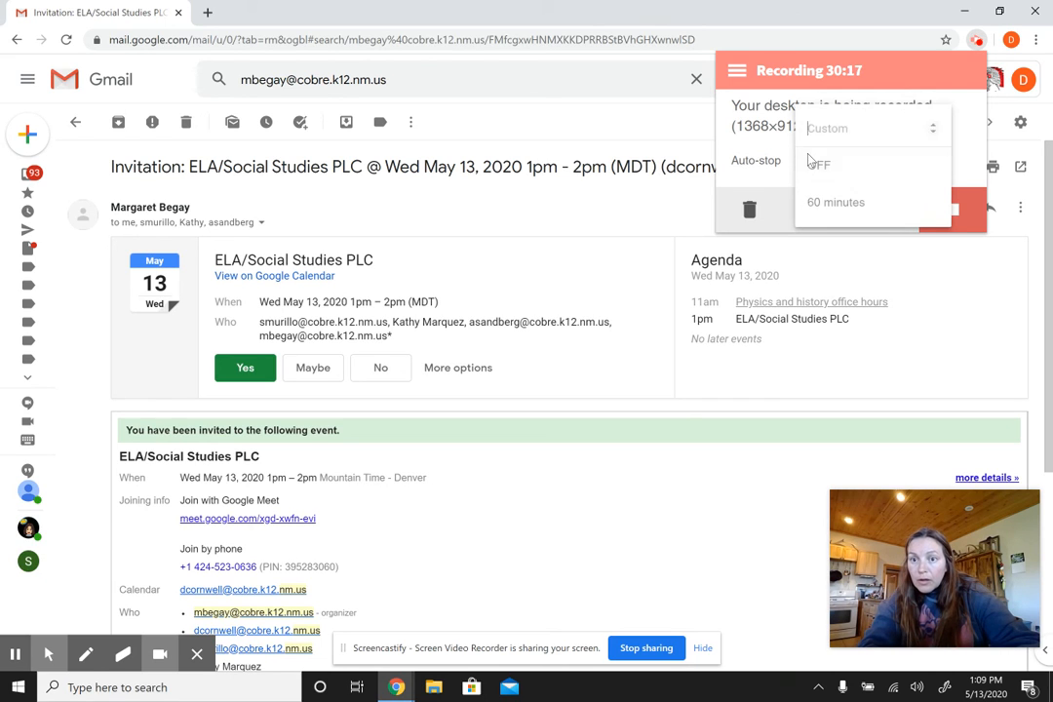
left_click(820, 172)
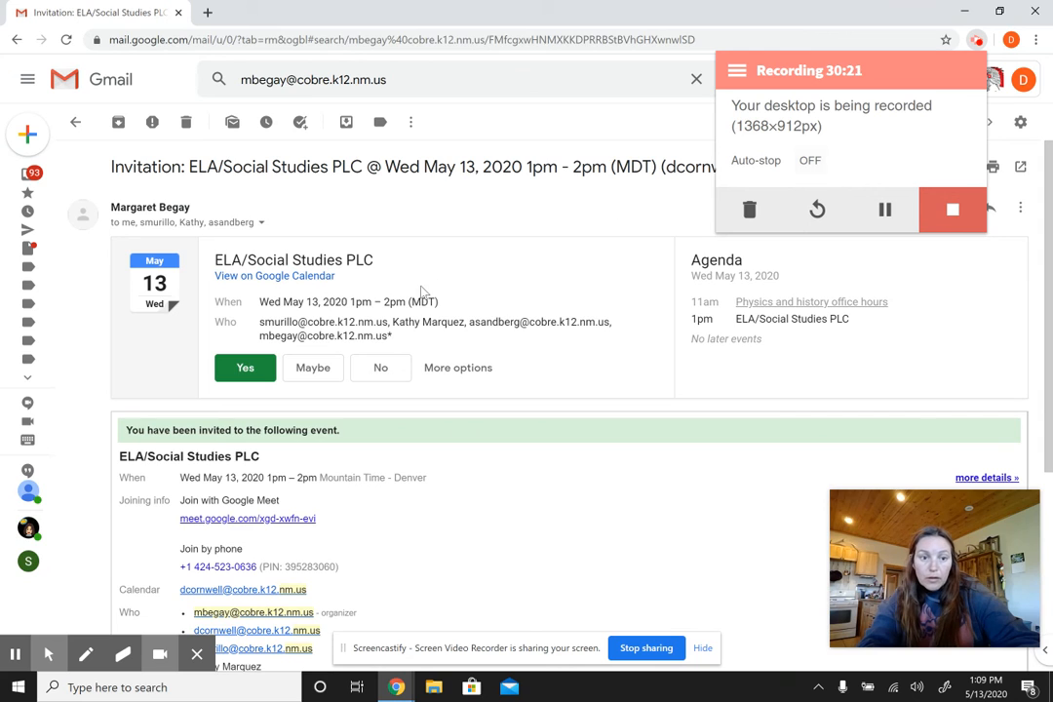
Open the Google Meet link in the ELA/Social Studies PLC invitation and decline reloading the mailbox page
left_click(255, 525)
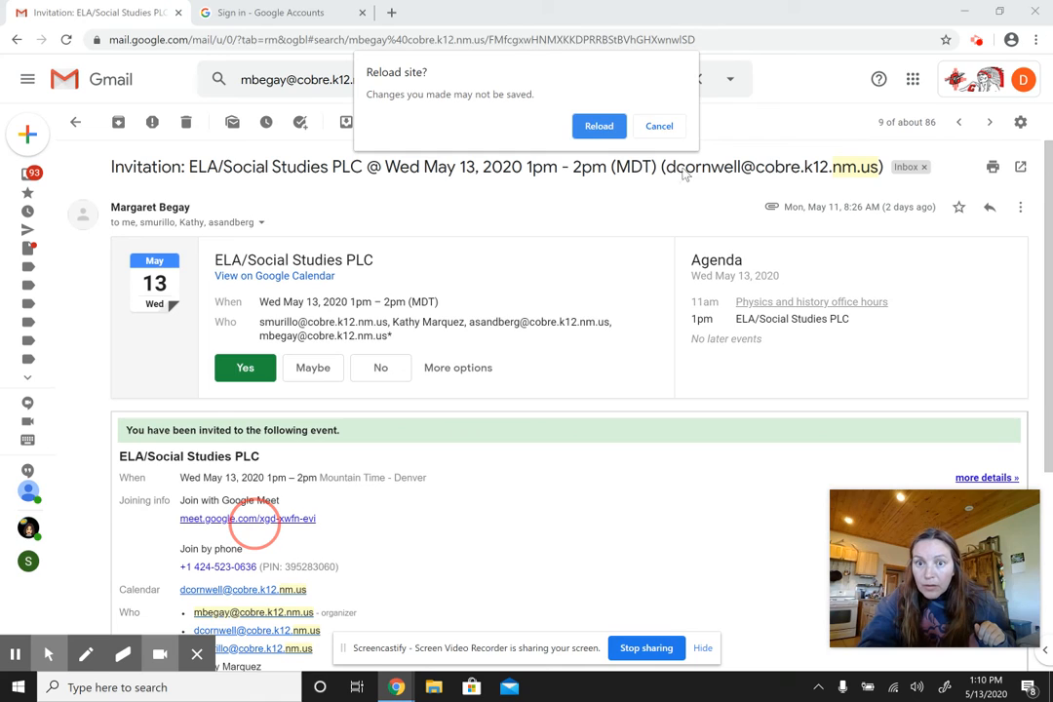
left_click(660, 127)
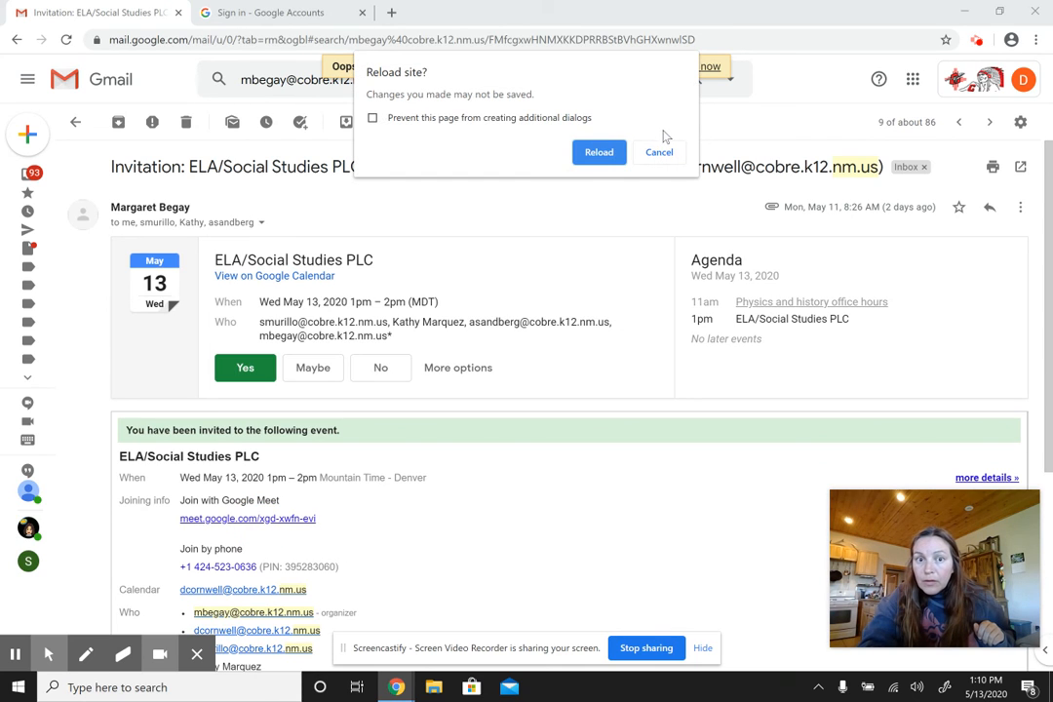